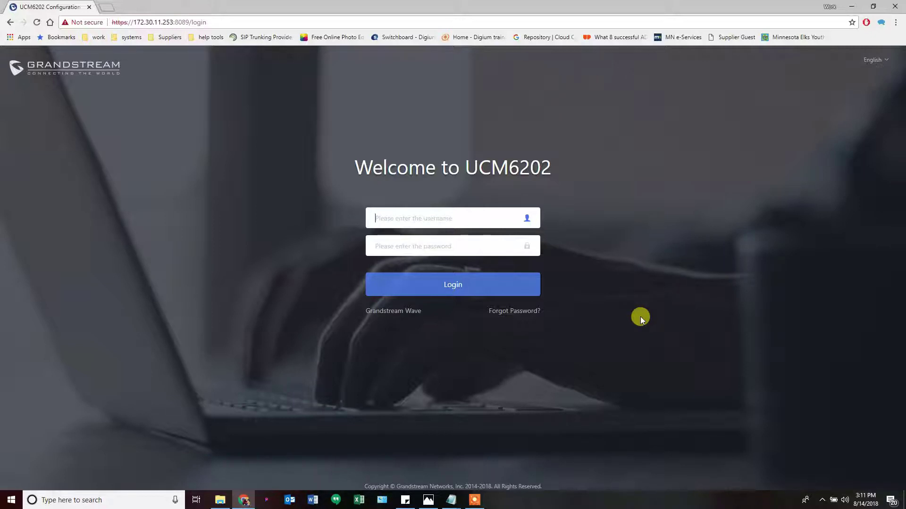
# Log in to the UCM6202 with the administrator username and password
pyautogui.press('Tab')
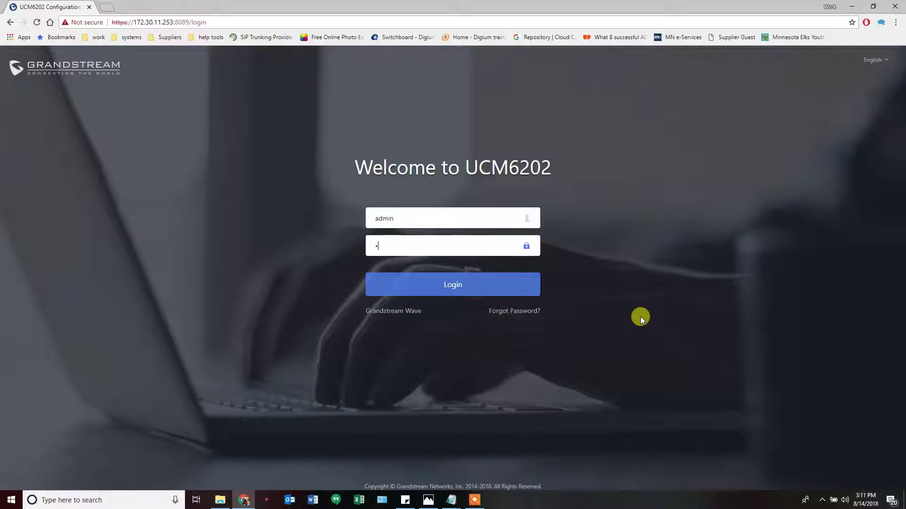
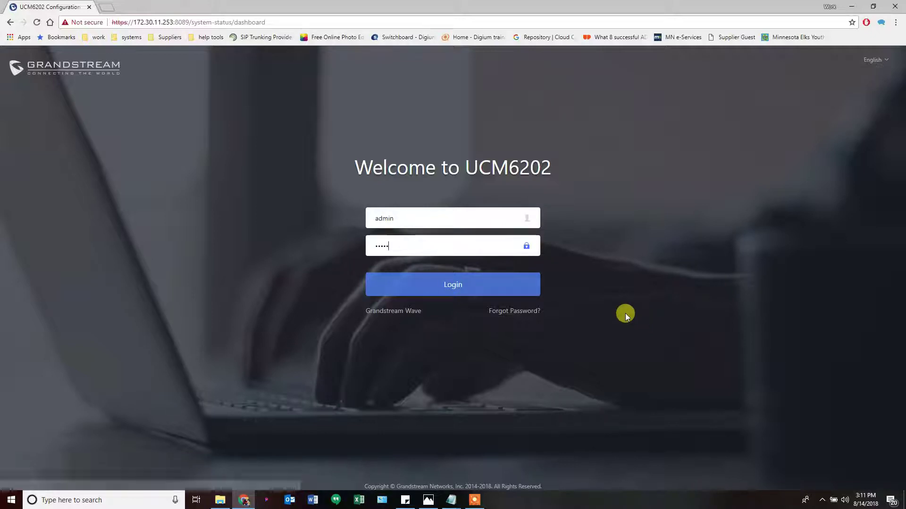
pyautogui.click(517, 278)
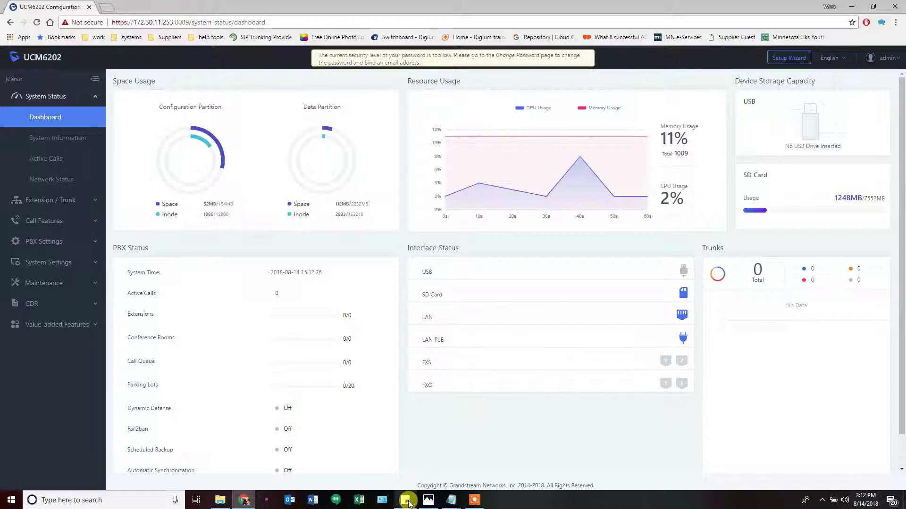
# Show the Set up UCM.png call-flow diagram in Windows Photos
pyautogui.click(428, 500)
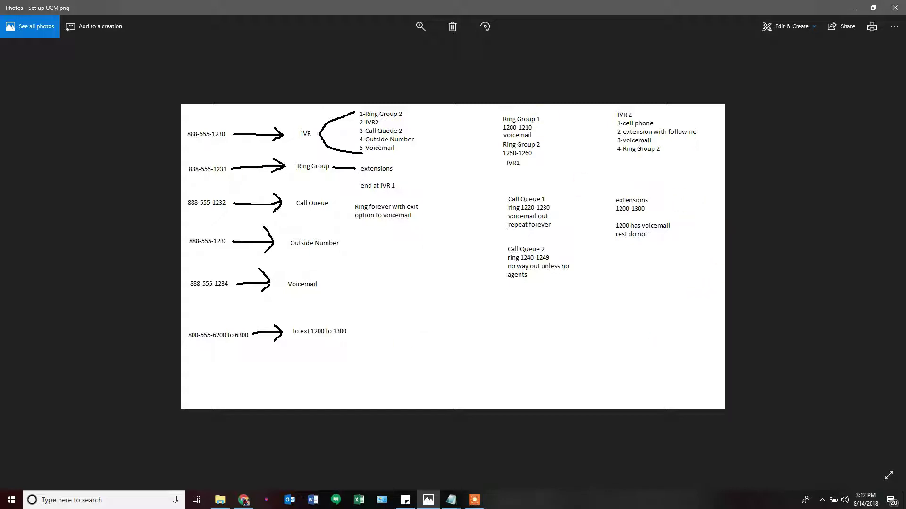
# Review the set up UCM order.txt checklist, then move Notepad aside to reveal the diagram
pyautogui.hotkey('alt', 'Tab')
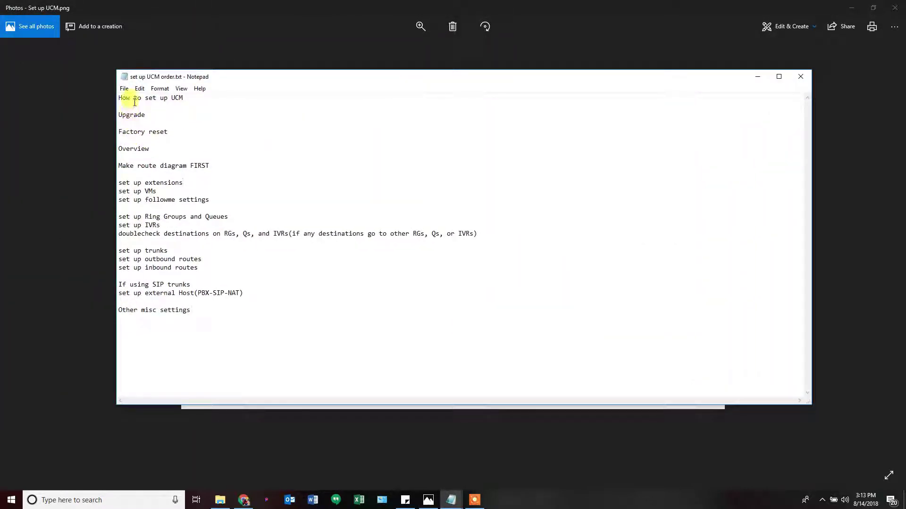
pyautogui.moveTo(119, 165); pyautogui.dragTo(214, 166)
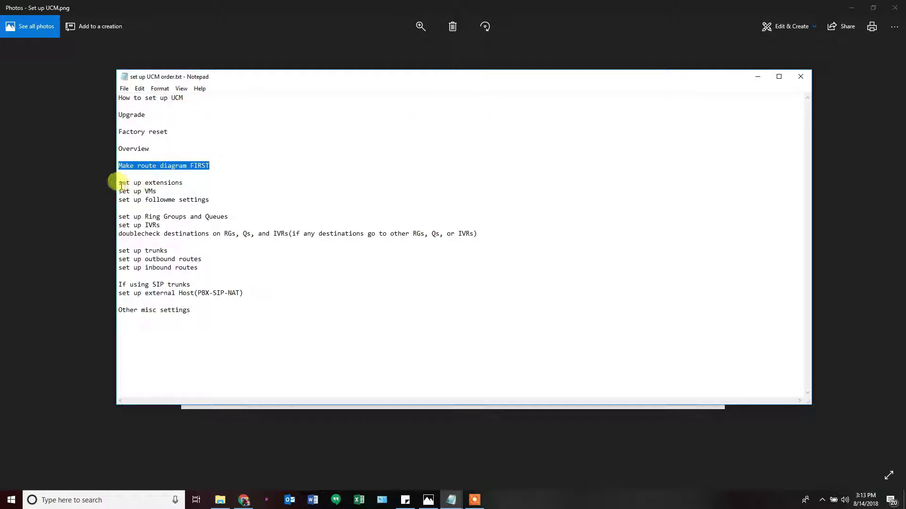
pyautogui.moveTo(118, 183); pyautogui.dragTo(180, 185)
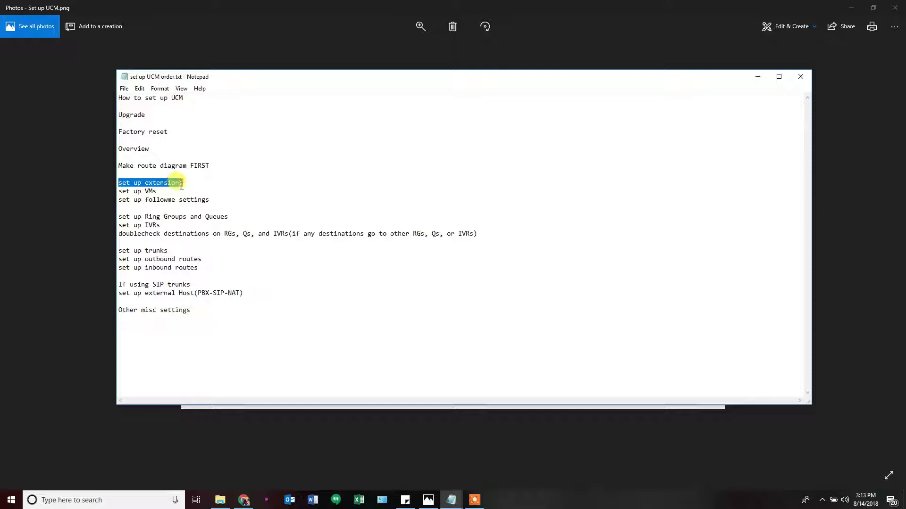
pyautogui.click(182, 185)
pyautogui.doubleClick(173, 199)
pyautogui.click(175, 198)
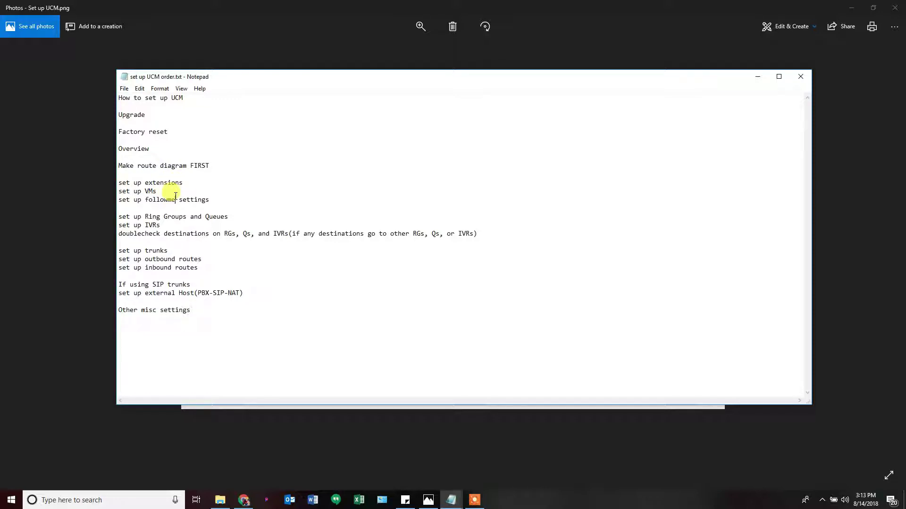
pyautogui.doubleClick(152, 225)
pyautogui.click(158, 233)
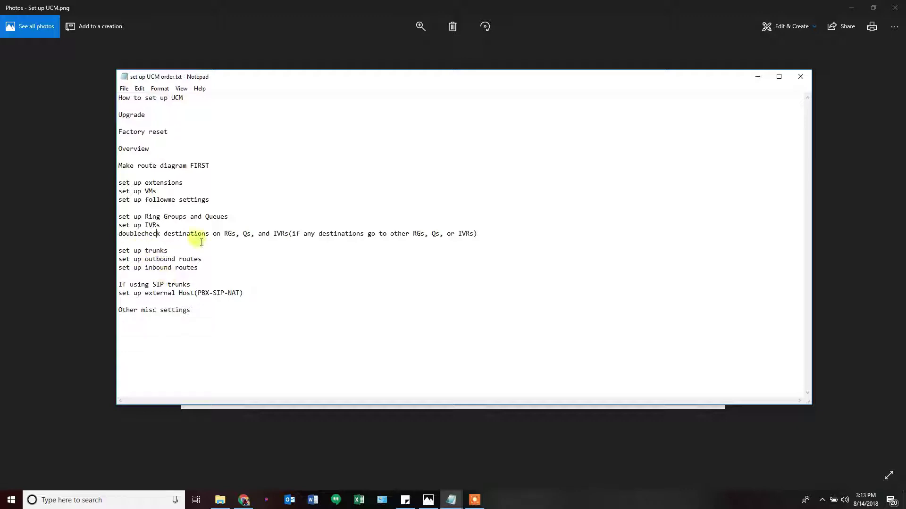
pyautogui.moveTo(422, 82); pyautogui.dragTo(0, 94)
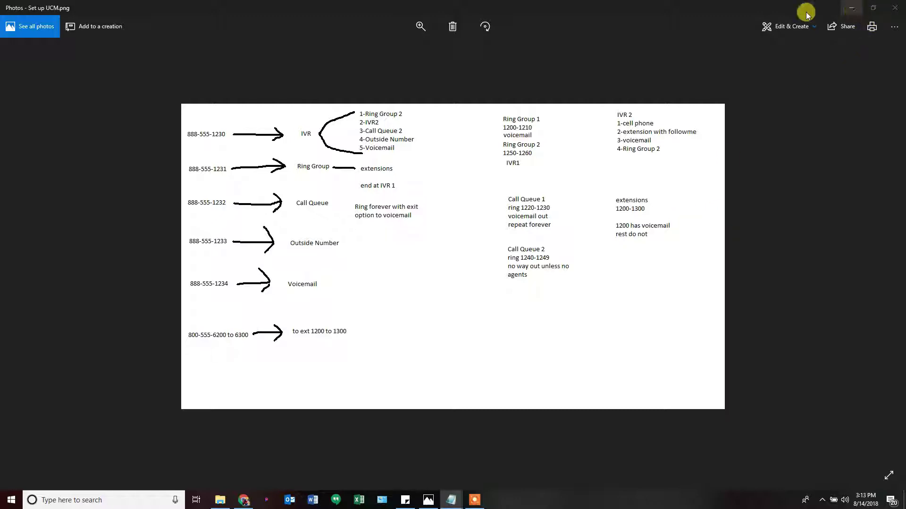
# Minimize Photos and go to the empty Extensions page under Extension / Trunk
pyautogui.click(851, 8)
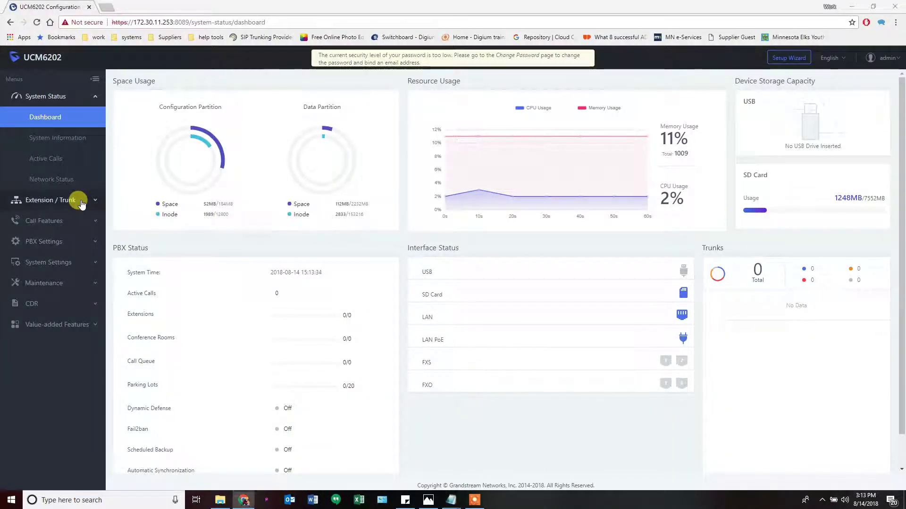
pyautogui.click(80, 202)
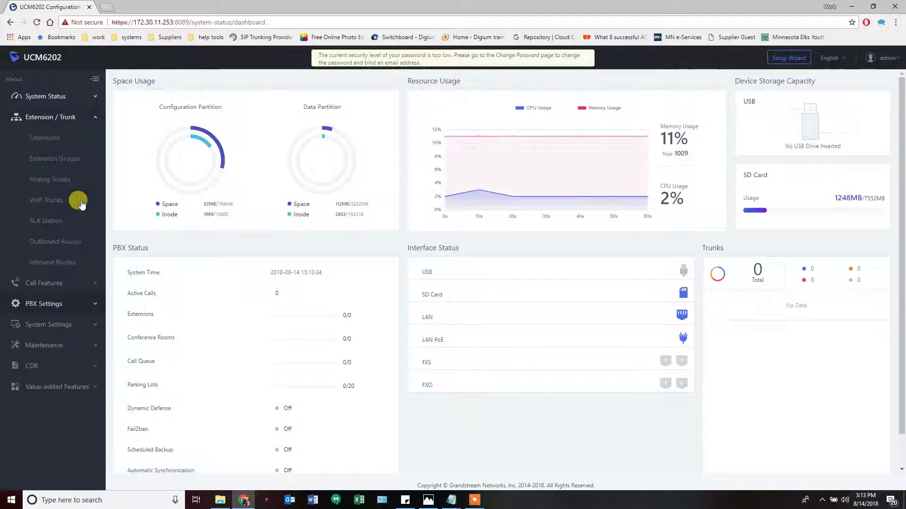
pyautogui.click(47, 140)
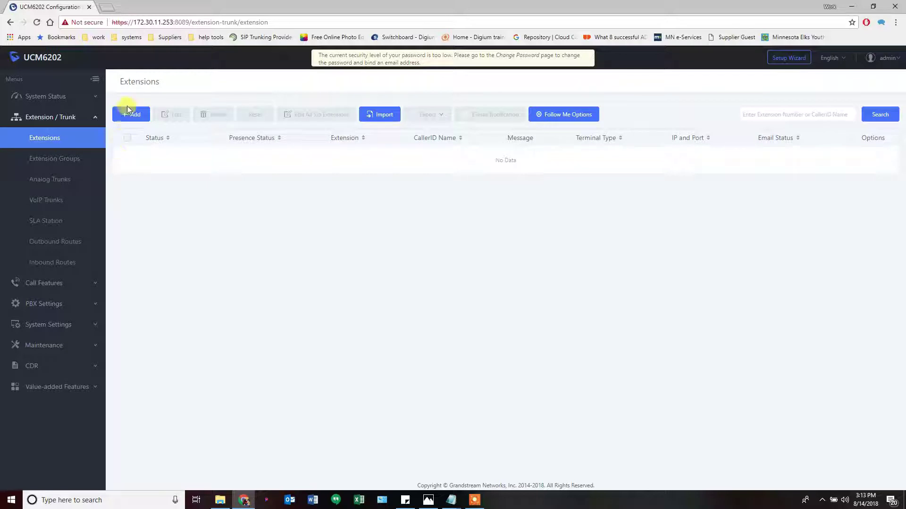
# Start a batch add of 100 SIP extensions, then return to the routing diagram
pyautogui.click(130, 115)
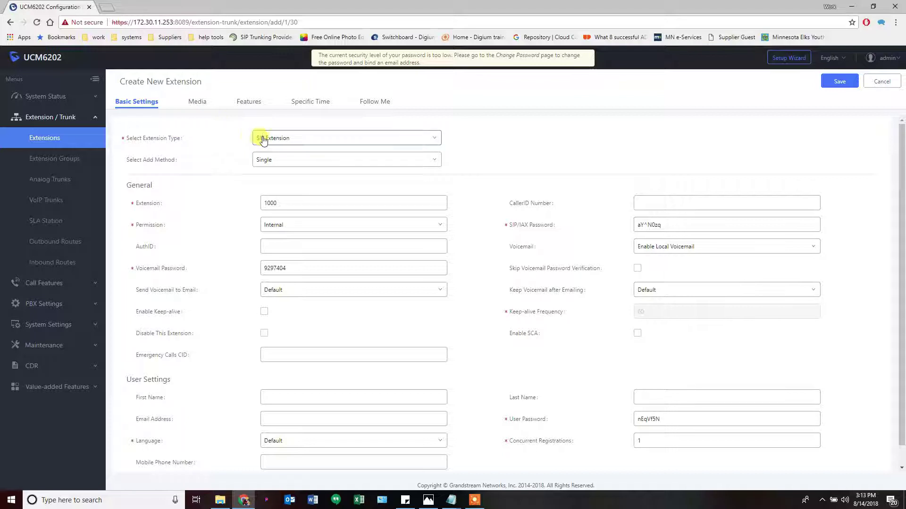
pyautogui.click(272, 165)
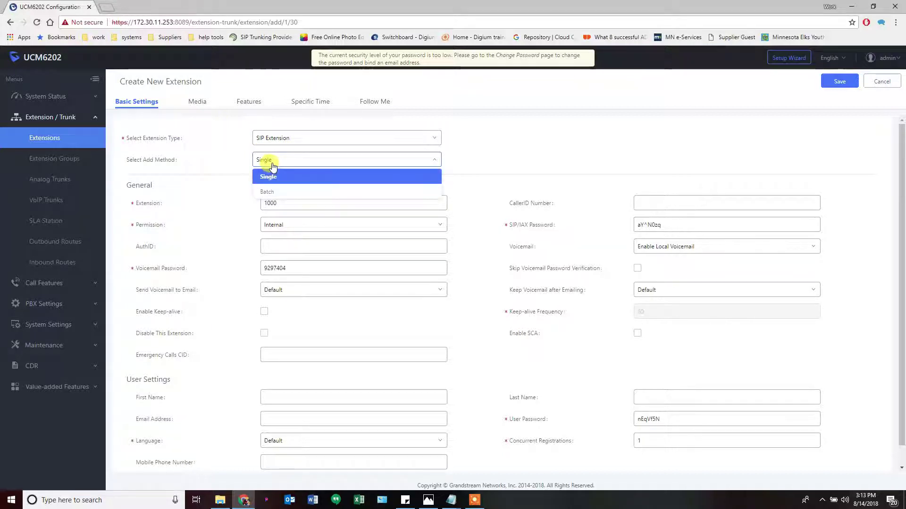
pyautogui.click(270, 192)
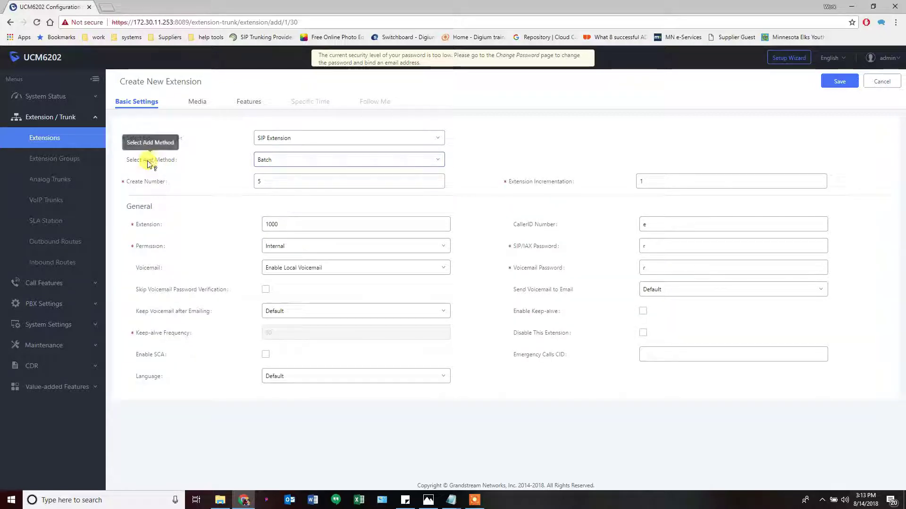
pyautogui.click(282, 142)
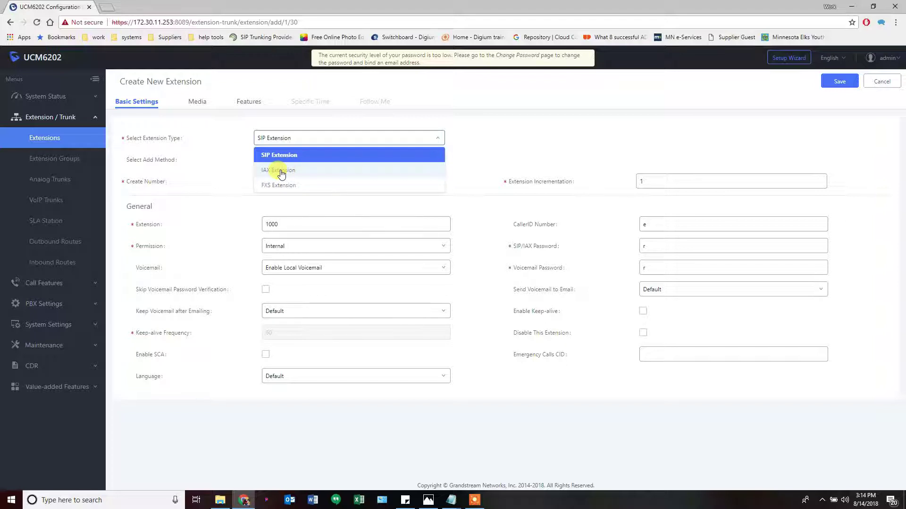
pyautogui.click(404, 138)
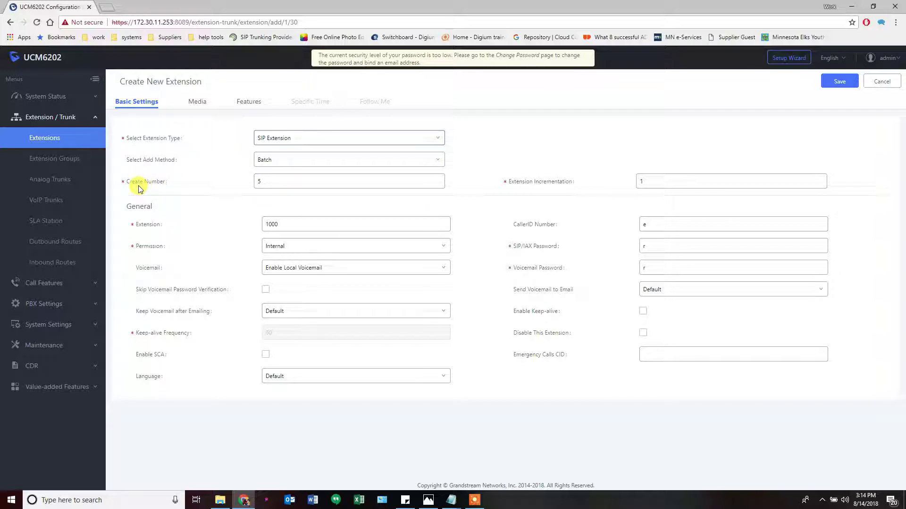
pyautogui.doubleClick(272, 179)
pyautogui.write('101')
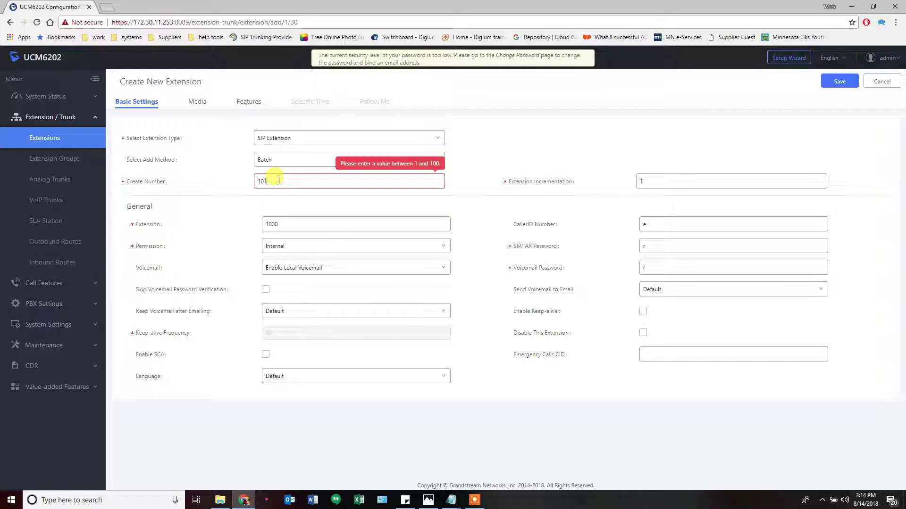
pyautogui.press('BackSpace')
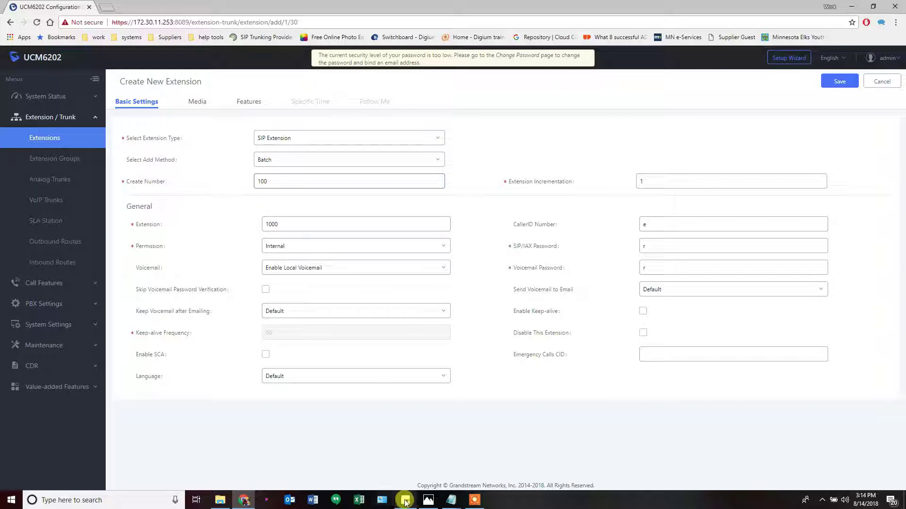
pyautogui.click(427, 500)
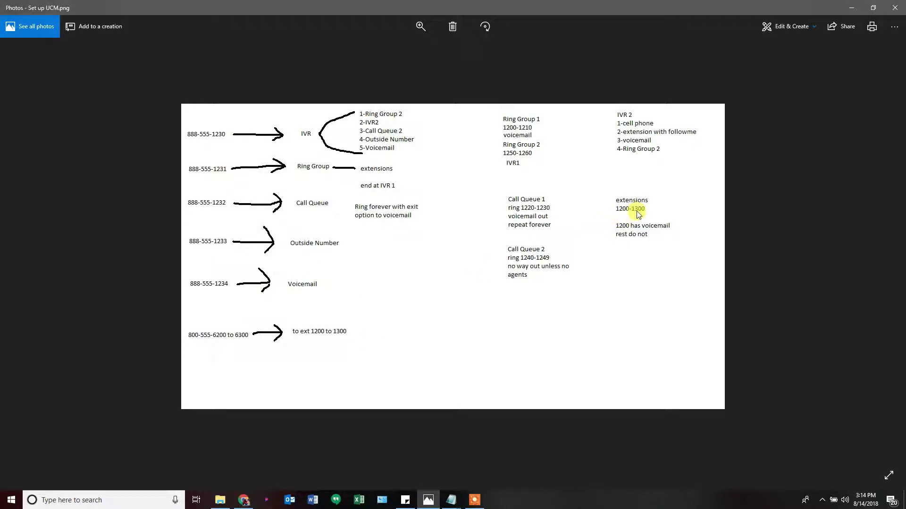
# Start the batch at 1201 with National permission, voicemail disabled and keep-alive enabled at 60
pyautogui.click(852, 8)
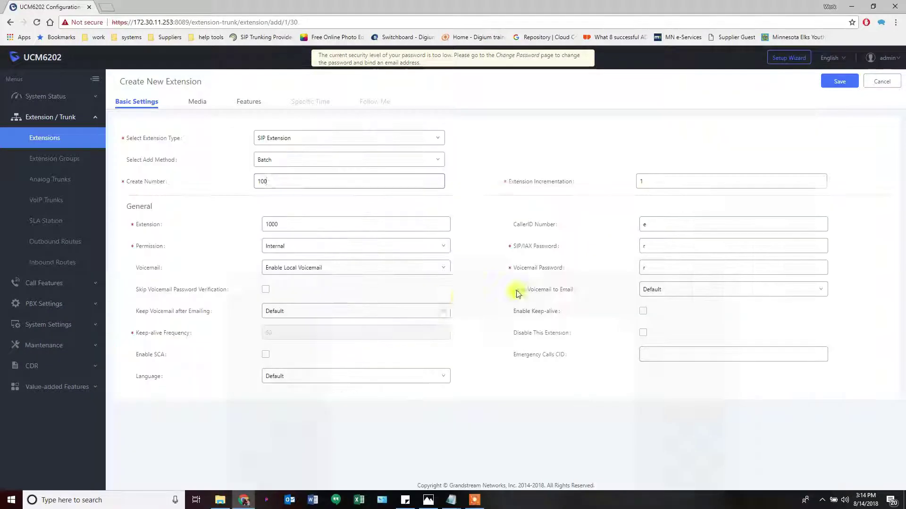
pyautogui.doubleClick(296, 216)
pyautogui.write('12')
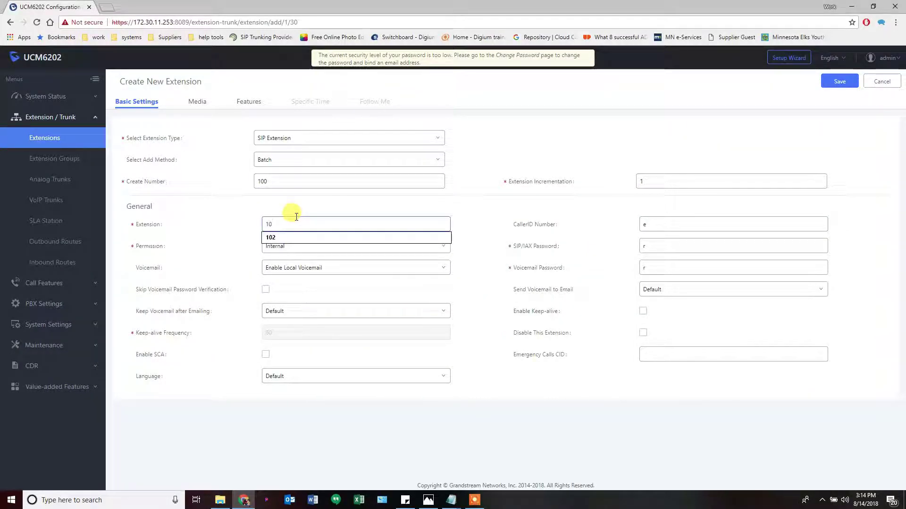
pyautogui.write('01')
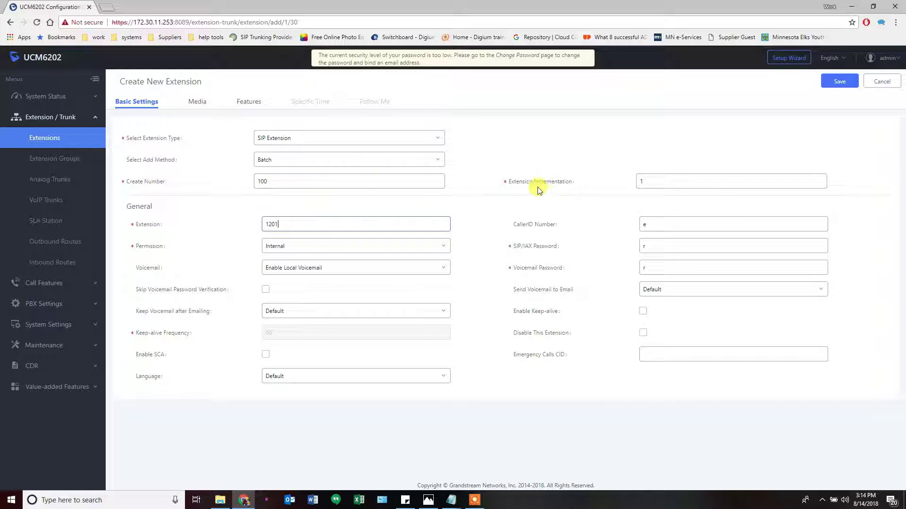
pyautogui.moveTo(539, 187)
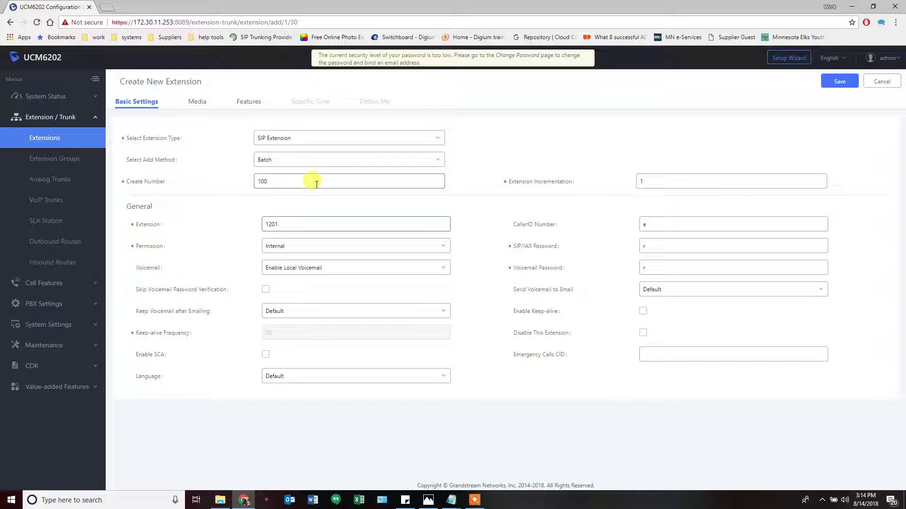
pyautogui.click(280, 251)
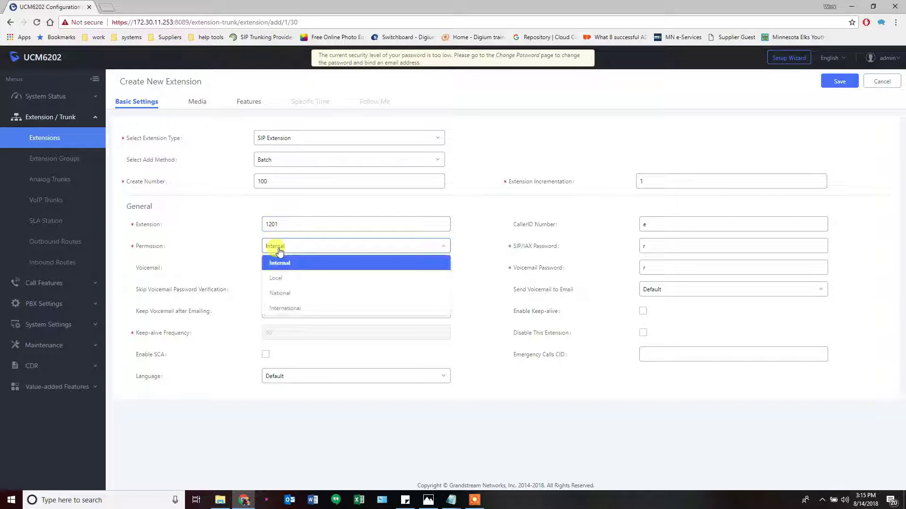
pyautogui.click(286, 298)
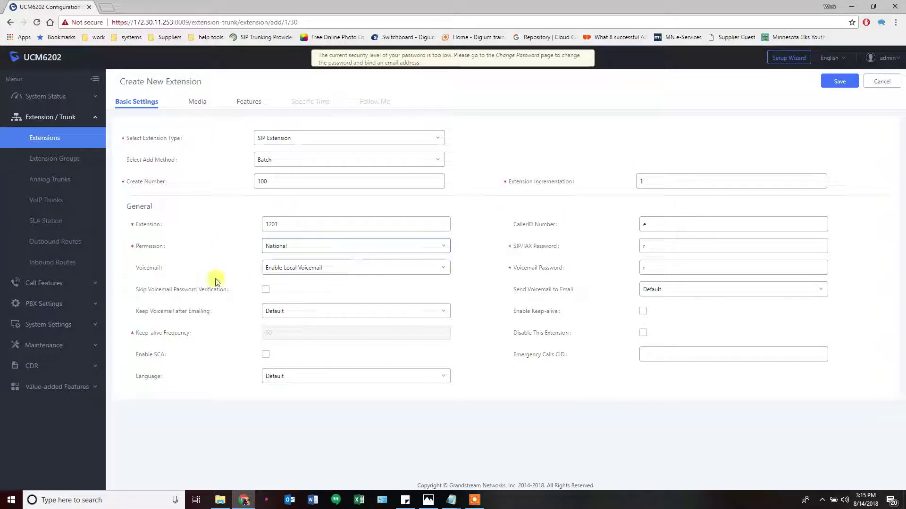
pyautogui.click(274, 268)
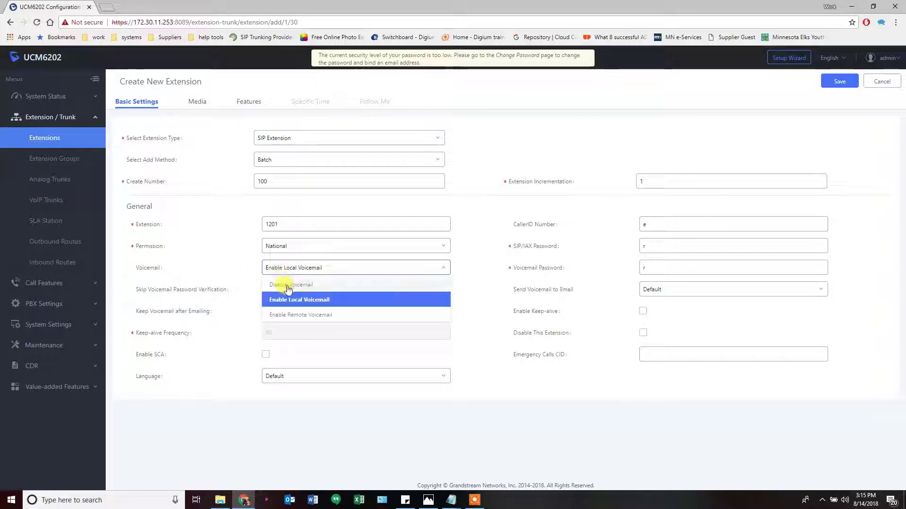
pyautogui.click(289, 285)
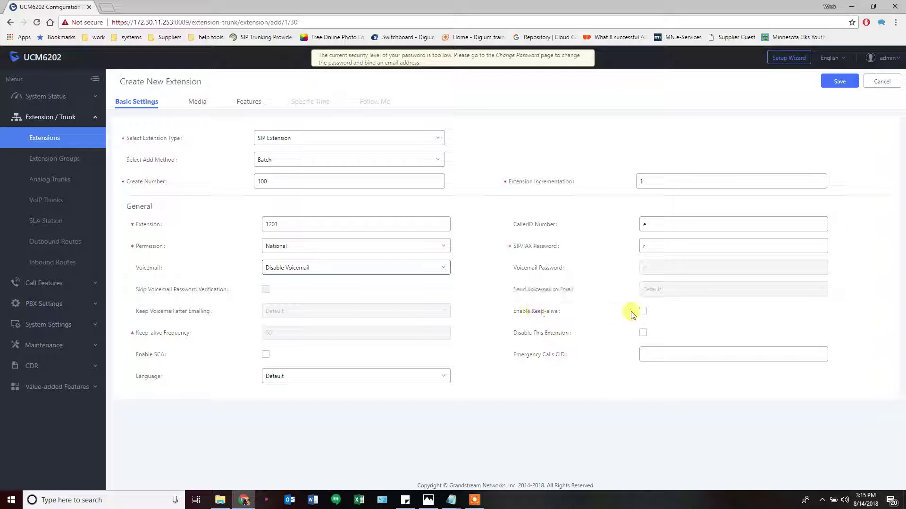
pyautogui.click(643, 312)
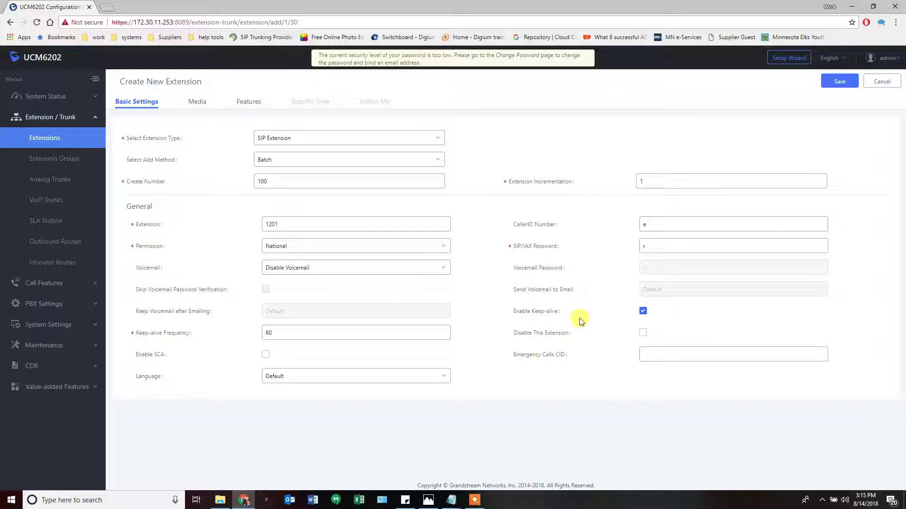
# Read the help for SIP/IAX Password and CallerID Number, then view the Media settings
pyautogui.moveTo(540, 312)
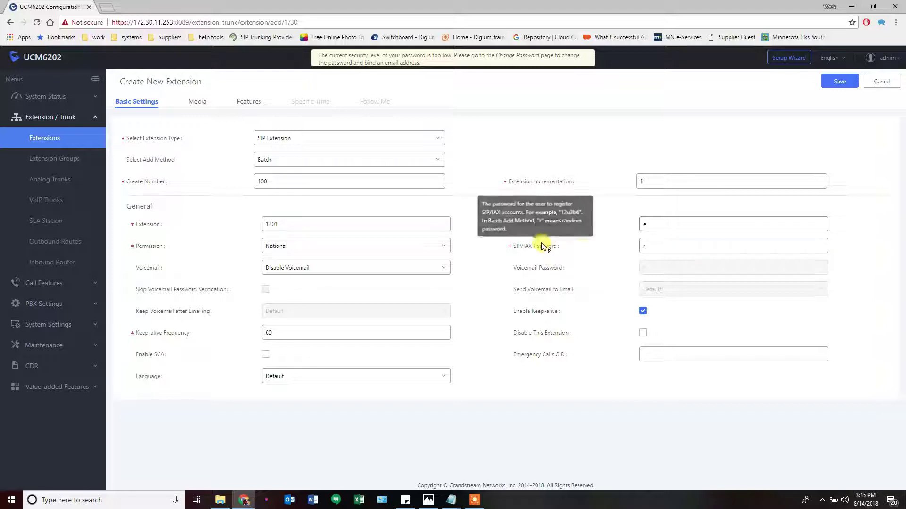
pyautogui.moveTo(536, 249)
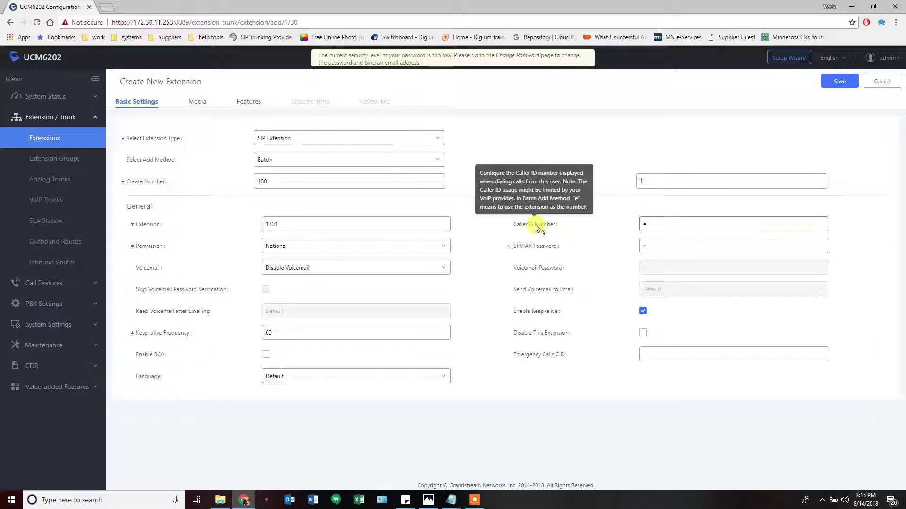
pyautogui.moveTo(538, 227)
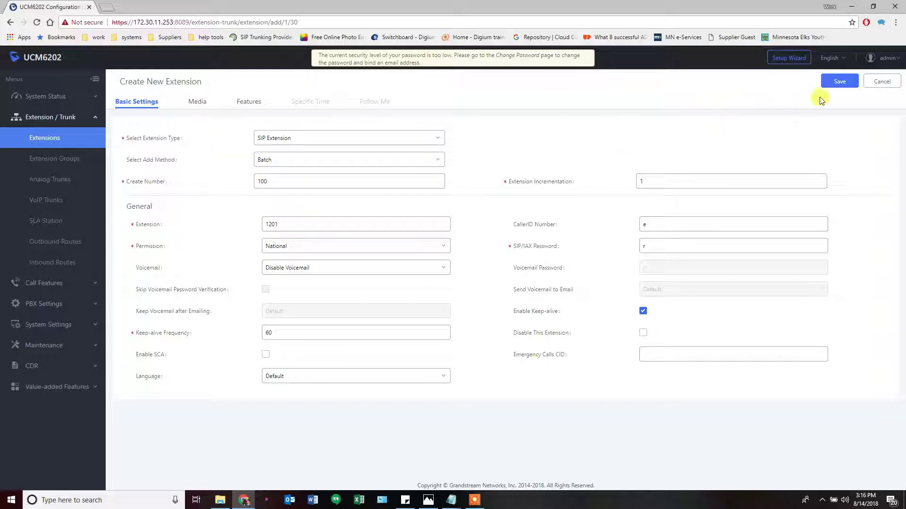
pyautogui.click(198, 105)
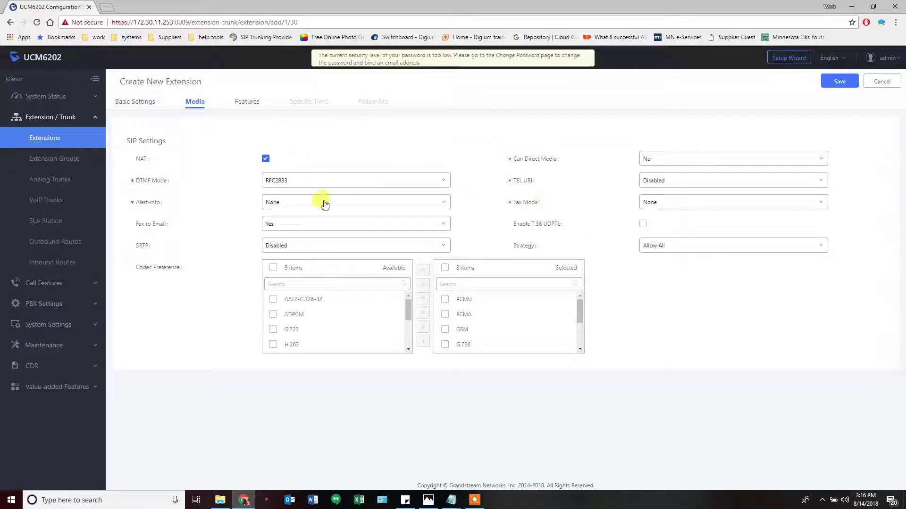
# Check the Features tab, then save and confirm to create extensions 1201–1300
pyautogui.click(242, 105)
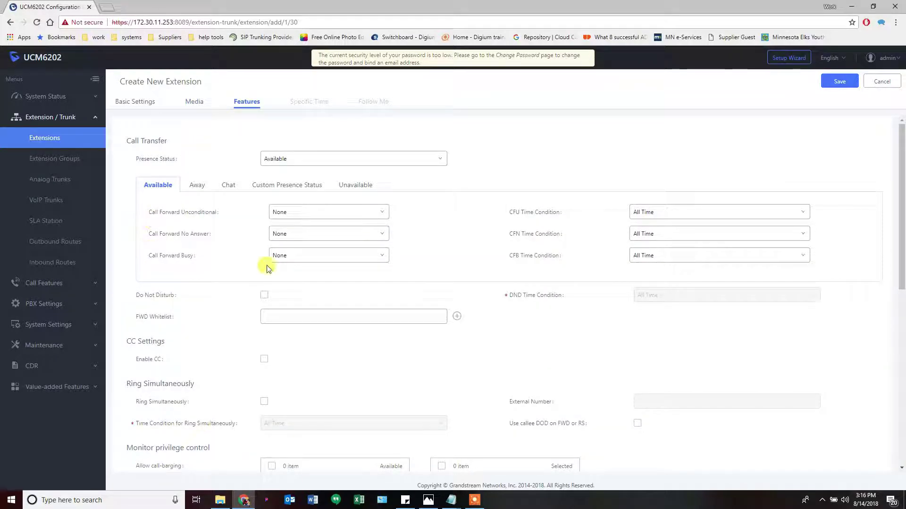
pyautogui.click(142, 103)
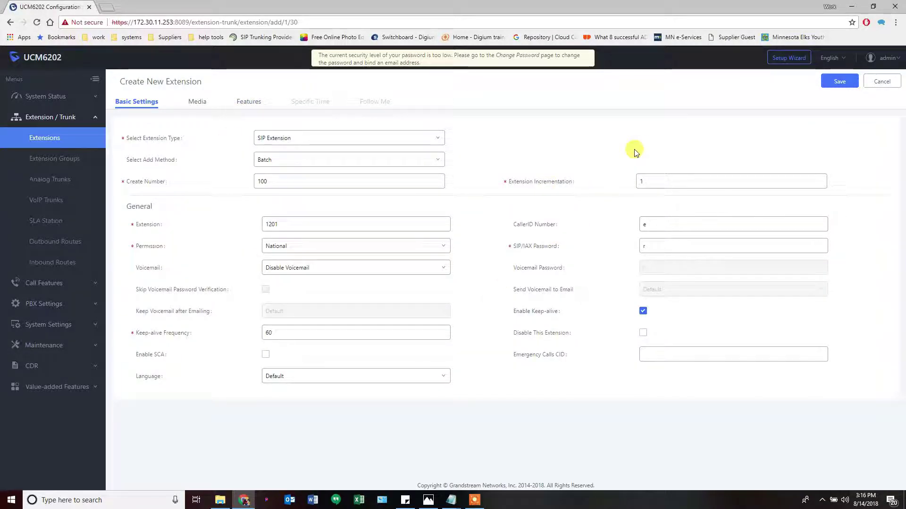
pyautogui.click(839, 82)
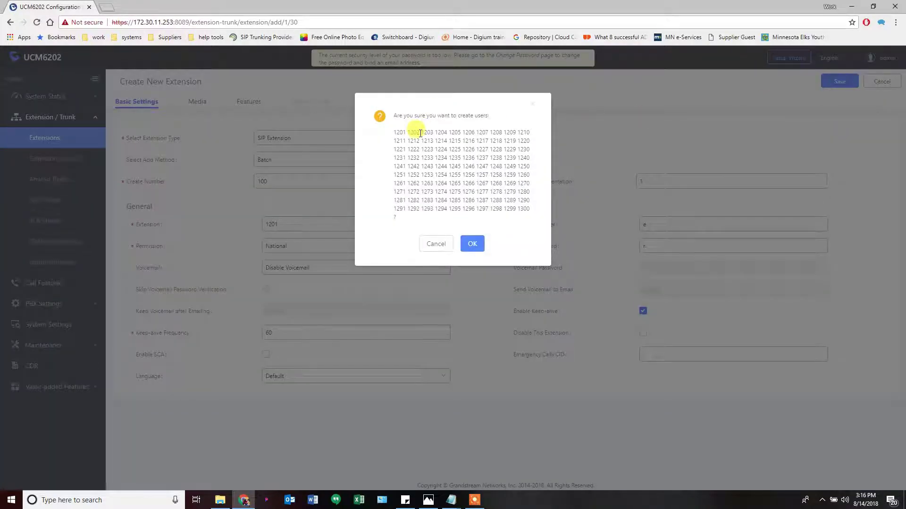
pyautogui.click(476, 245)
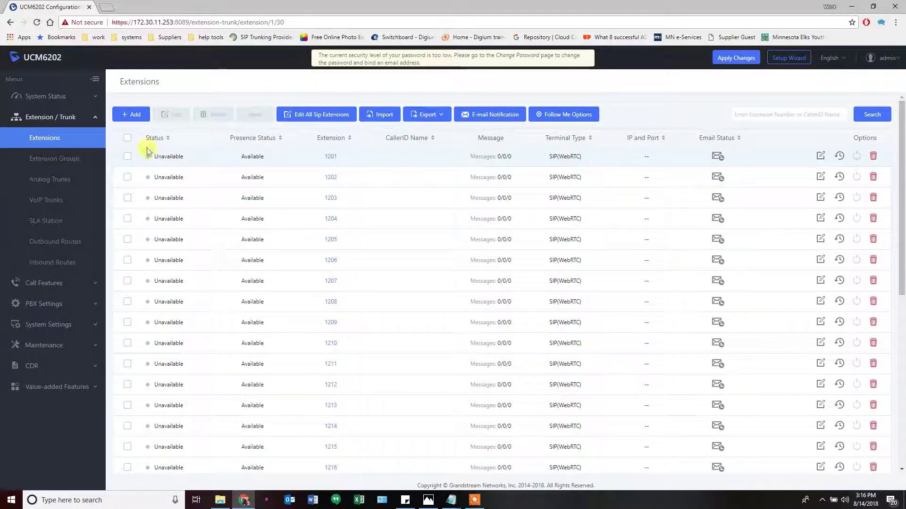
# Begin a new single extension 1200 with National permission
pyautogui.click(128, 115)
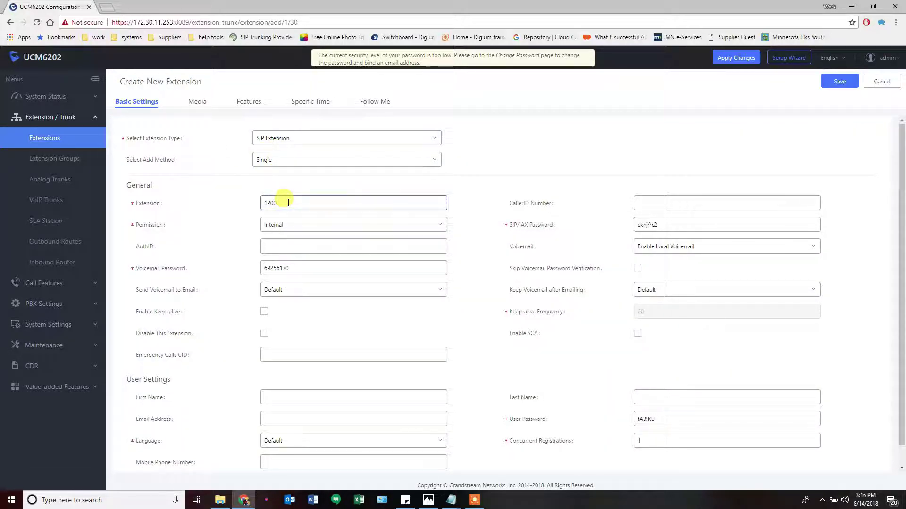
pyautogui.click(361, 228)
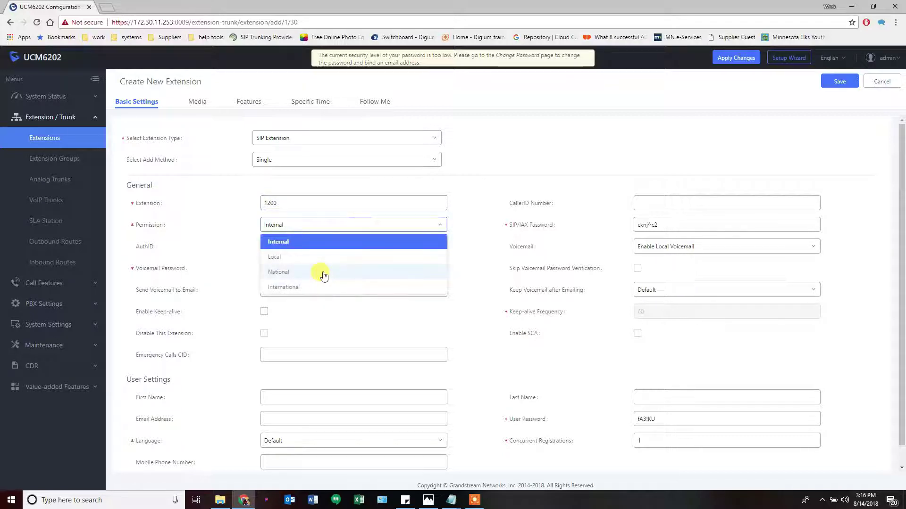
pyautogui.click(319, 270)
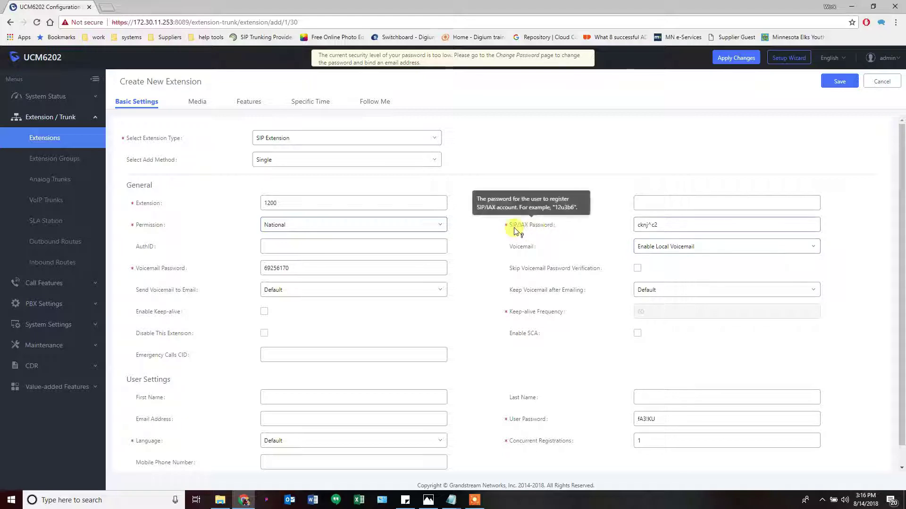
# Set a new voicemail password, skip its verification, and enable keep-alive
pyautogui.click(660, 227)
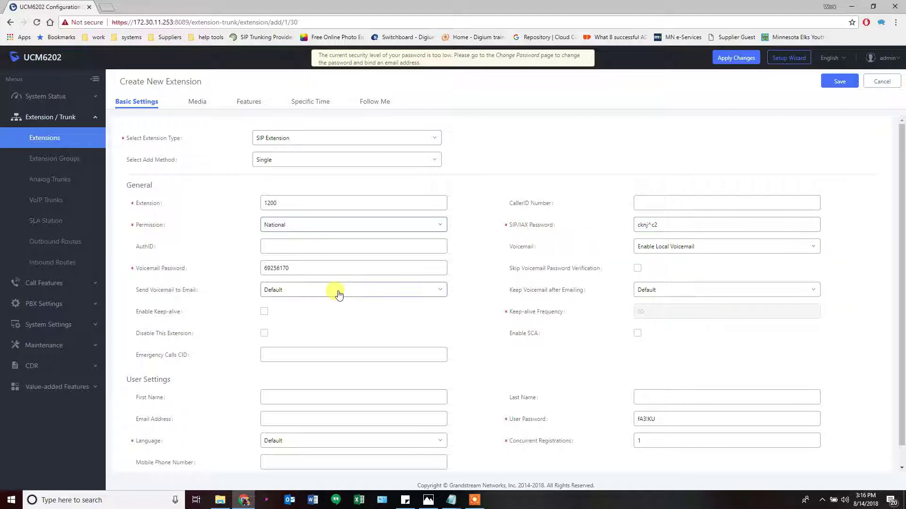
pyautogui.click(267, 269)
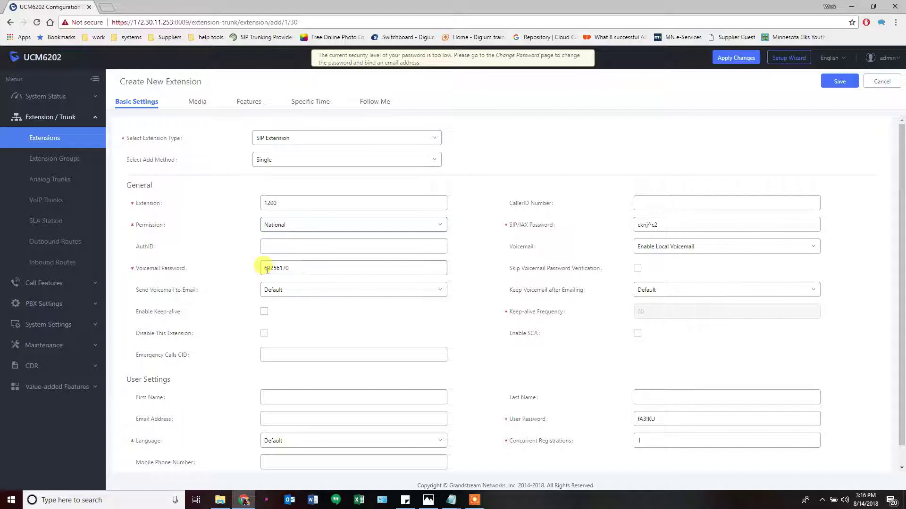
pyautogui.doubleClick(300, 267)
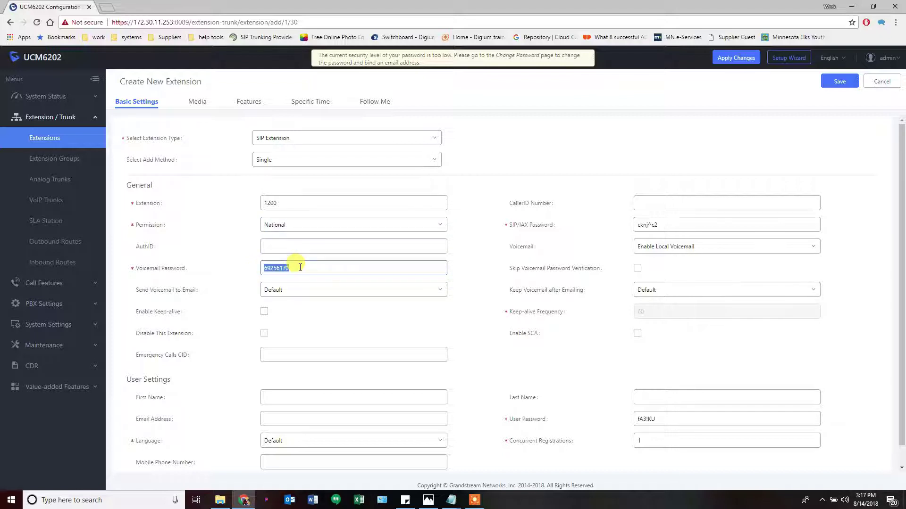
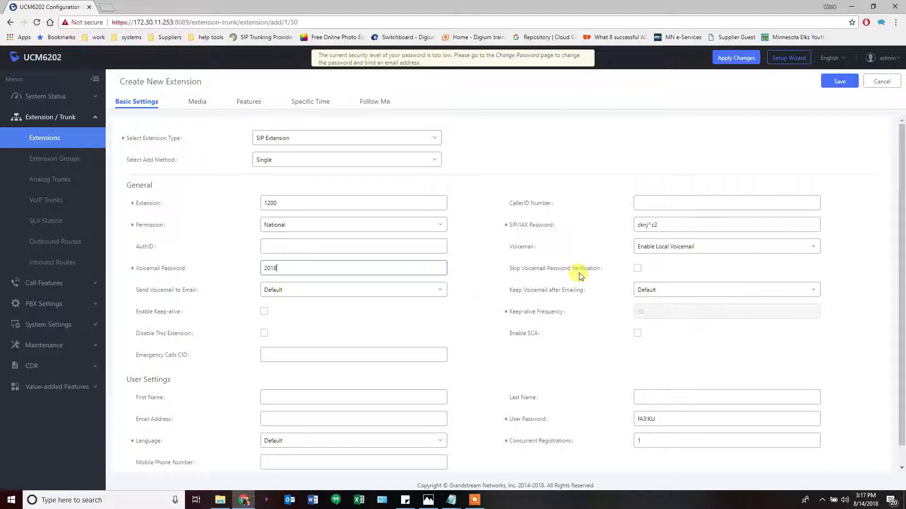
pyautogui.click(638, 269)
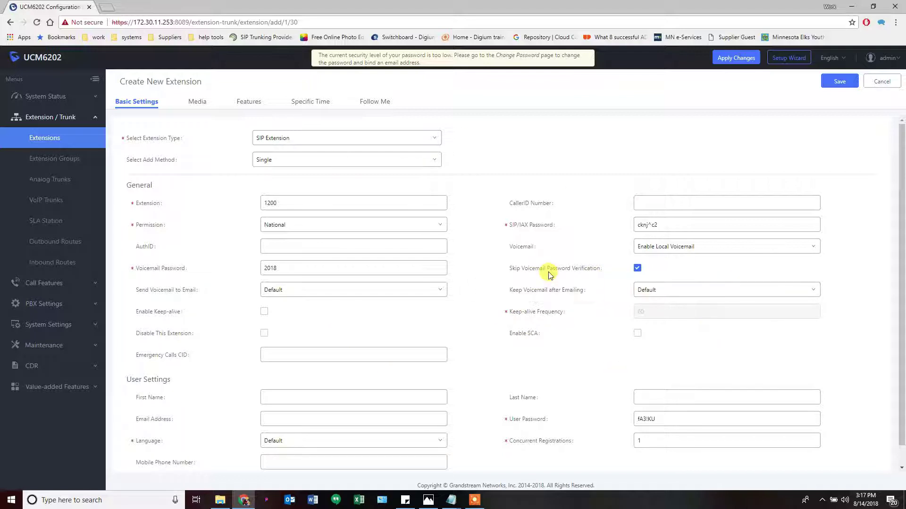
pyautogui.click(278, 269)
pyautogui.press('BackSpace')
pyautogui.press('BackSpace')
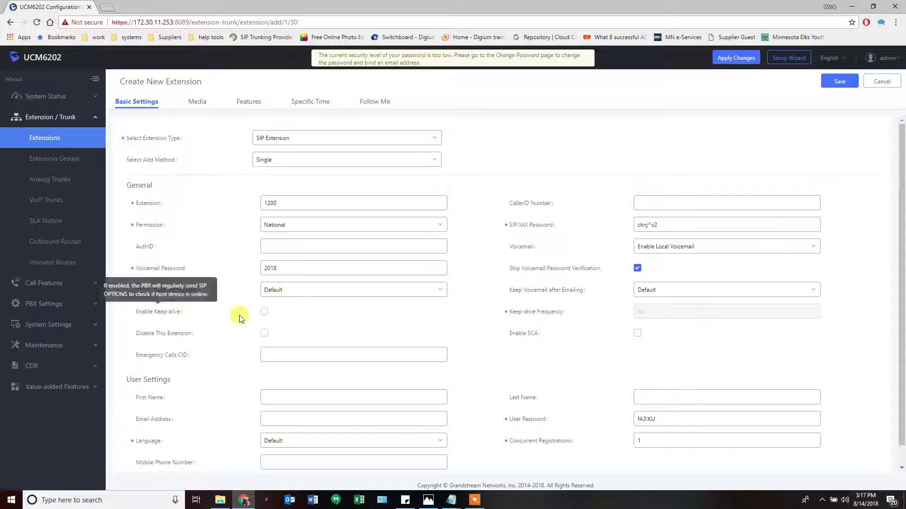
pyautogui.click(265, 312)
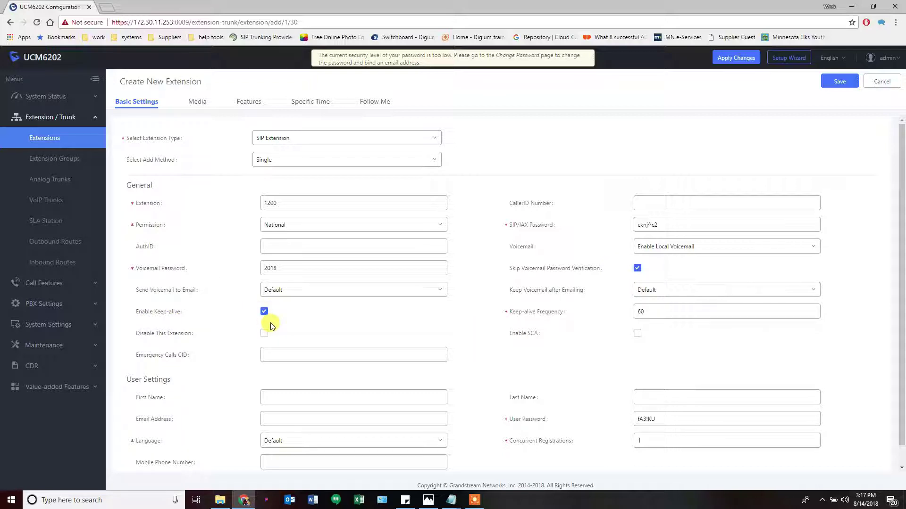
pyautogui.scroll(-1, 461, 361)
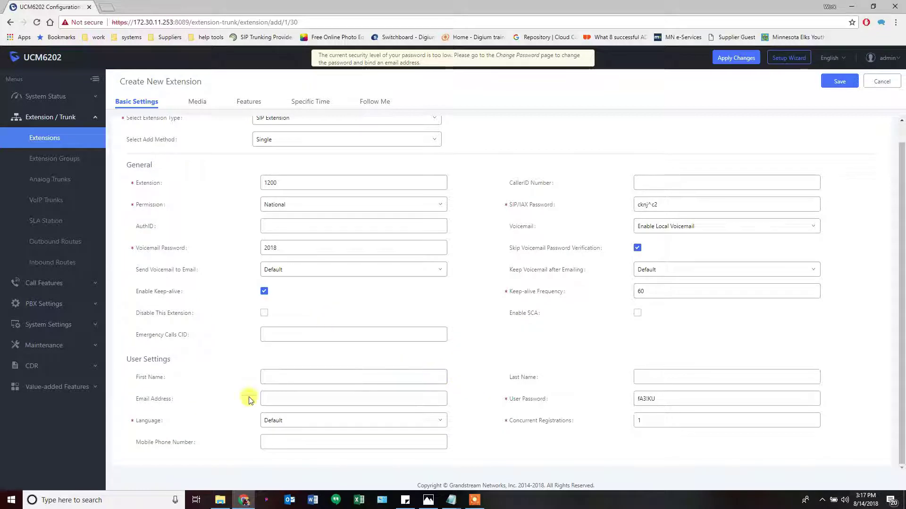
pyautogui.click(385, 185)
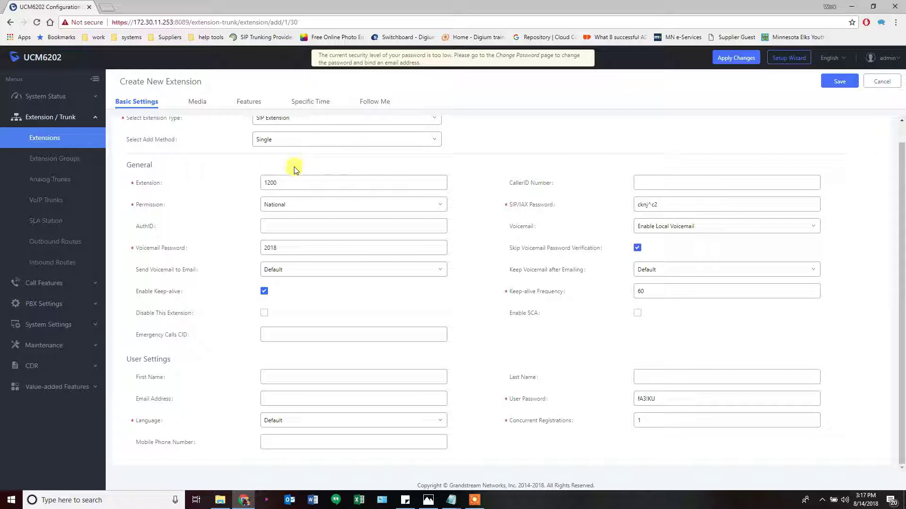
pyautogui.click(278, 230)
pyautogui.moveTo(146, 231)
pyautogui.moveTo(312, 183); pyautogui.dragTo(245, 185)
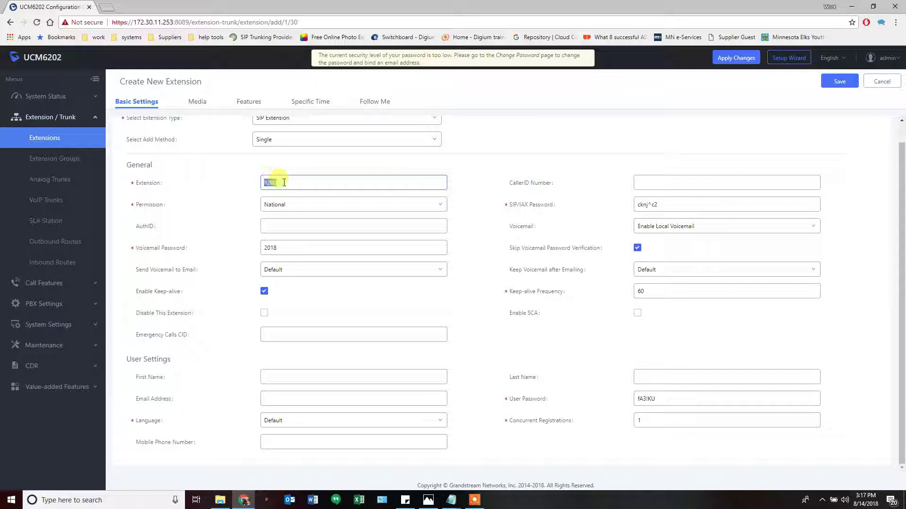
pyautogui.click(259, 227)
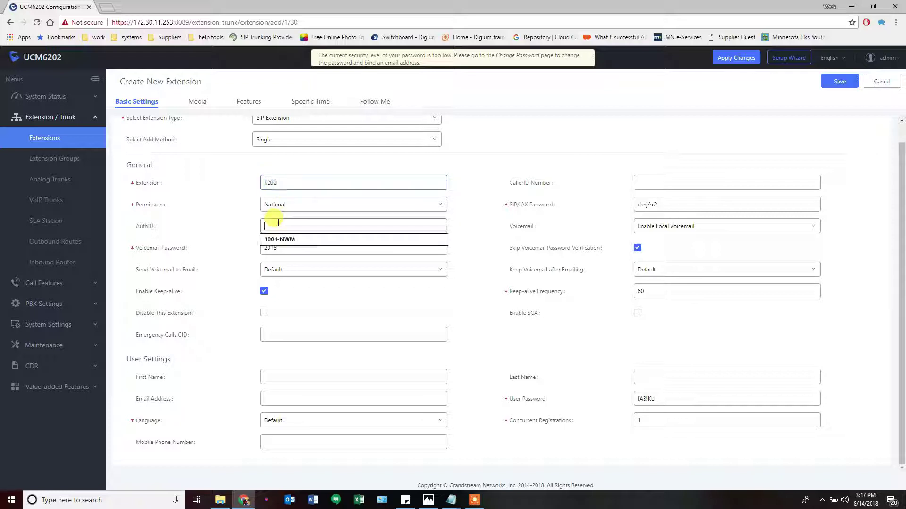
pyautogui.click(261, 227)
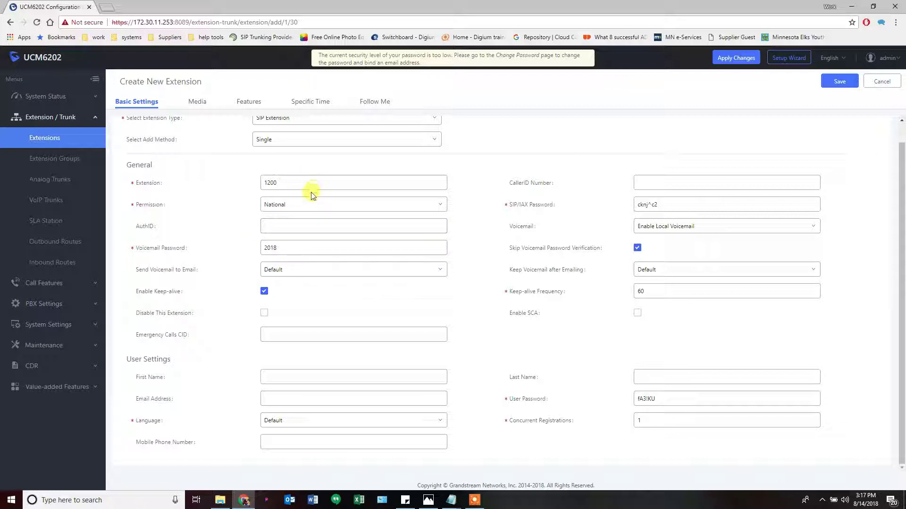
pyautogui.press('Tab')
pyautogui.click(276, 226)
pyautogui.click(269, 182)
pyautogui.click(475, 218)
pyautogui.moveTo(532, 320)
pyautogui.moveTo(178, 340)
pyautogui.moveTo(146, 318)
pyautogui.click(287, 378)
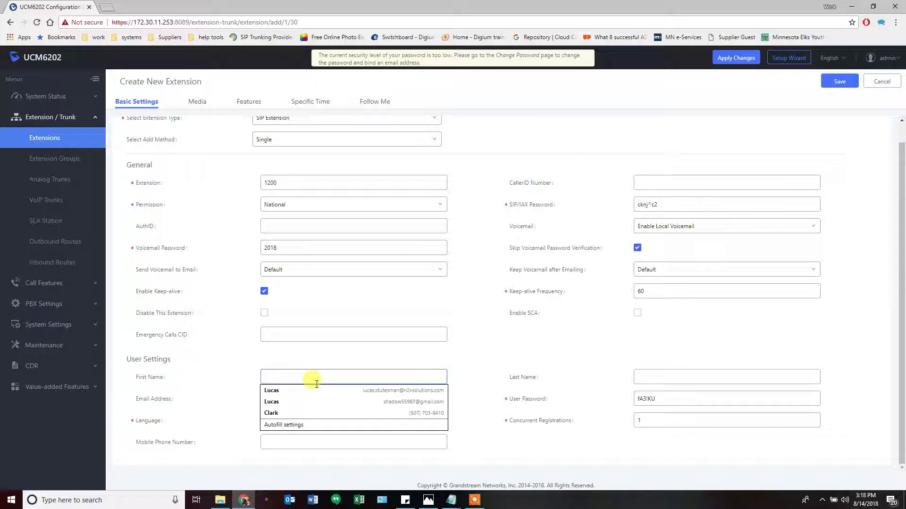
pyautogui.press('Tab')
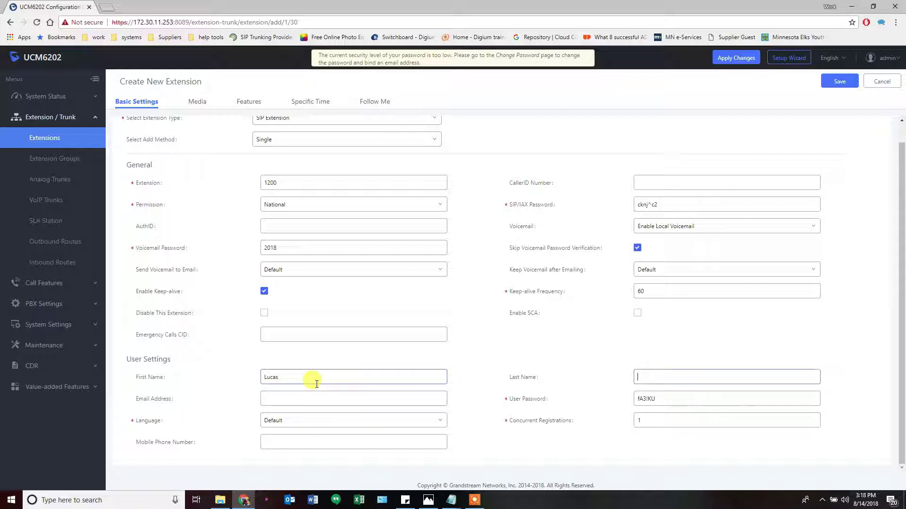
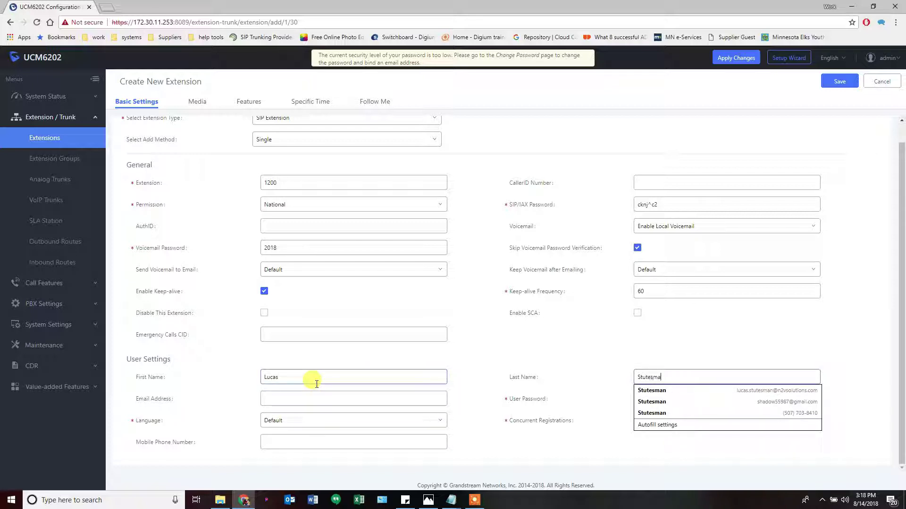
pyautogui.press('Tab')
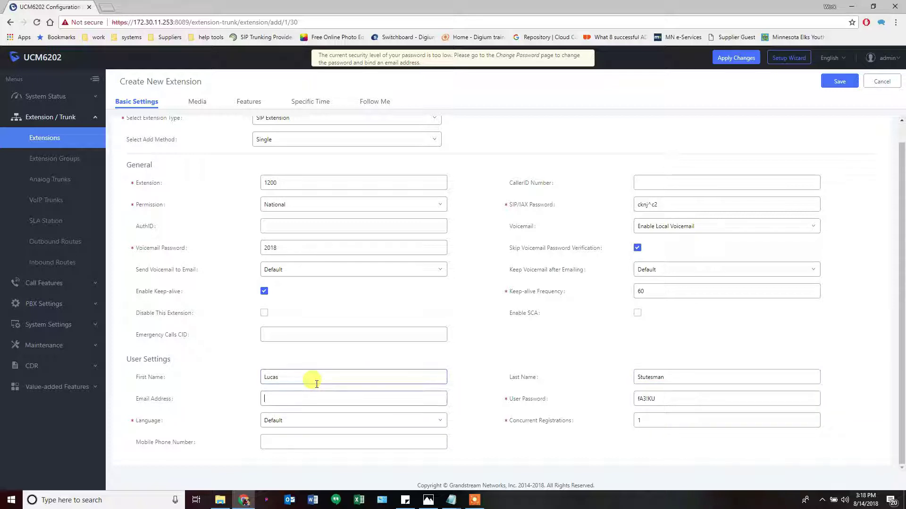
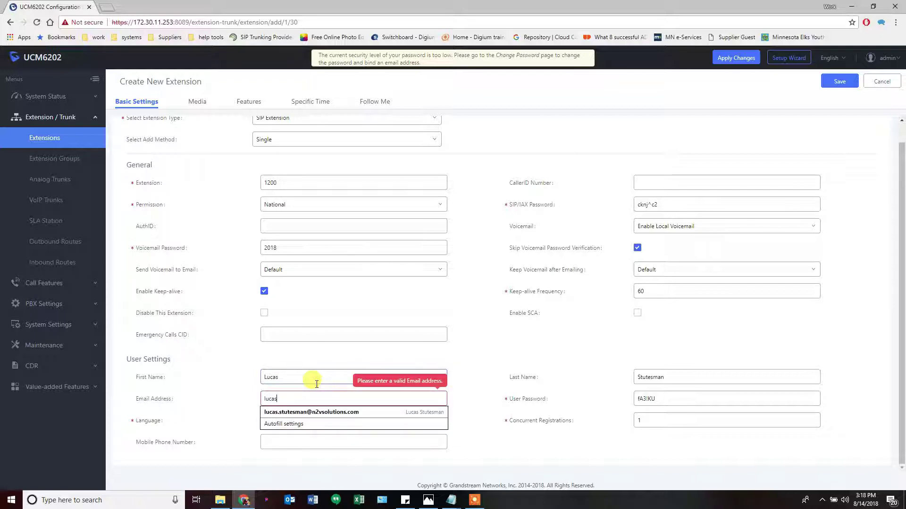
pyautogui.press('Down')
pyautogui.press('Down')
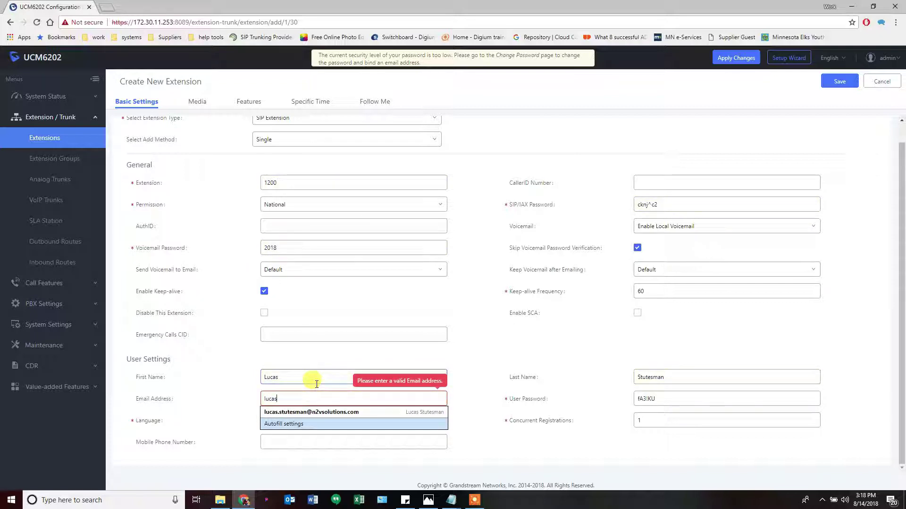
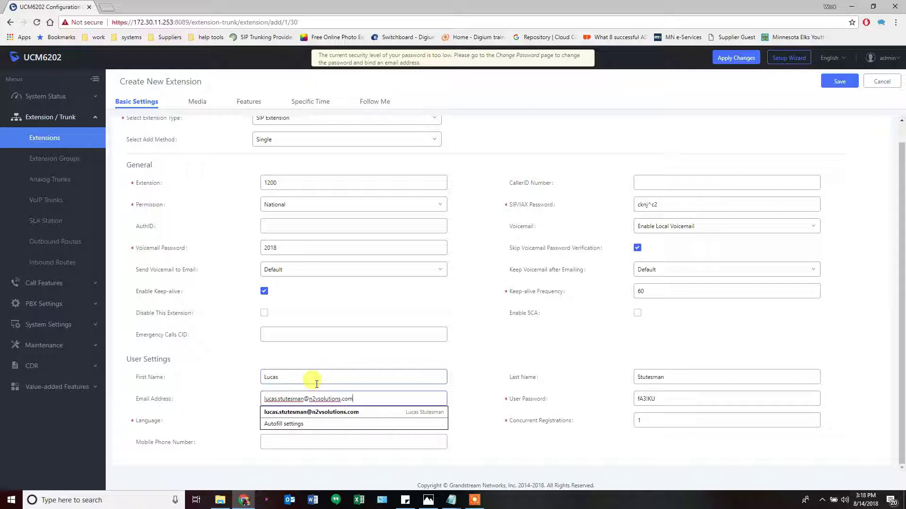
pyautogui.click(481, 401)
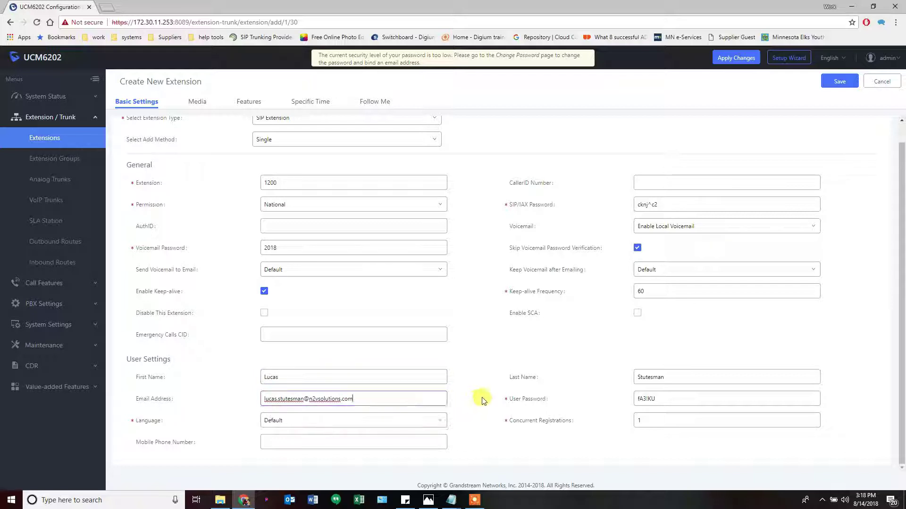
pyautogui.click(533, 403)
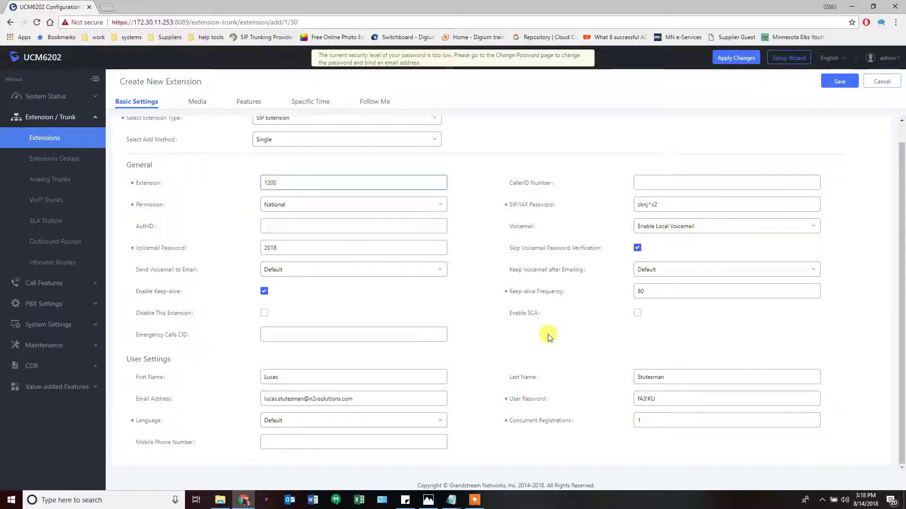
pyautogui.click(648, 397)
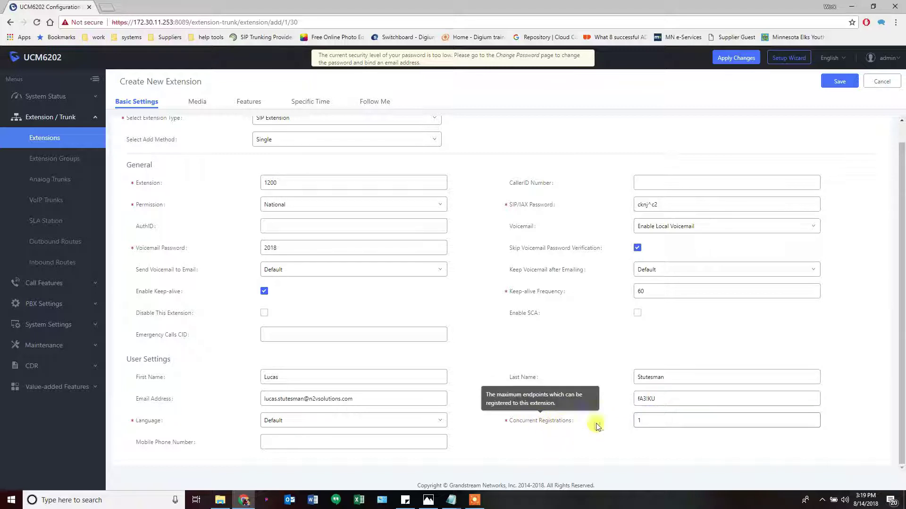
pyautogui.click(638, 420)
pyautogui.click(608, 423)
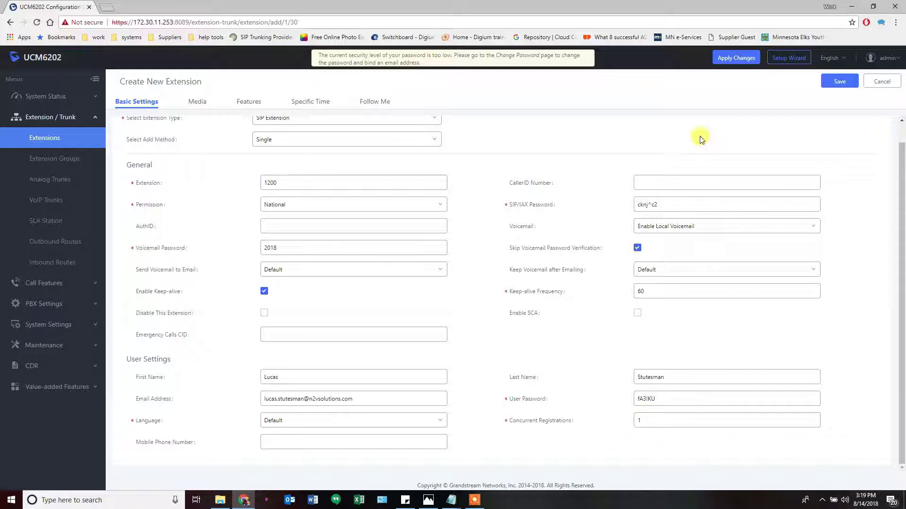
# Save extension 1200 and show 40 extensions per page
pyautogui.click(836, 83)
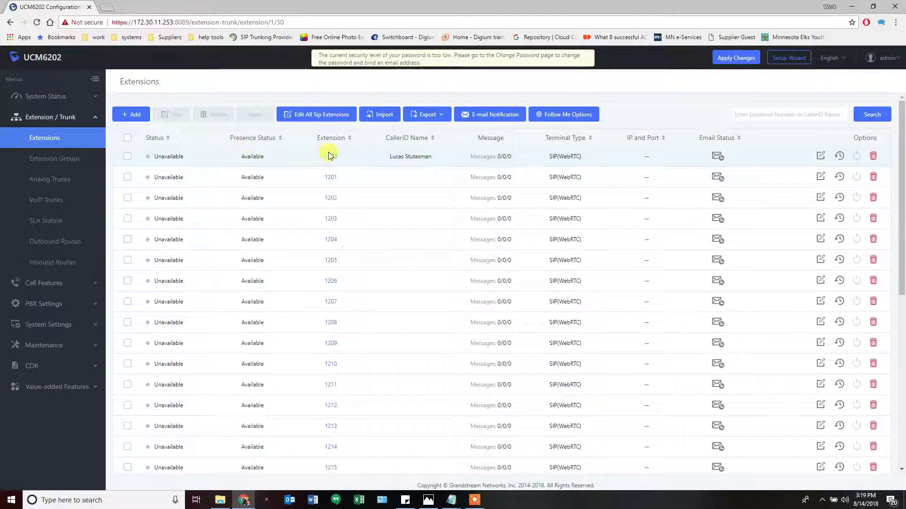
pyautogui.scroll(-7, 411, 358)
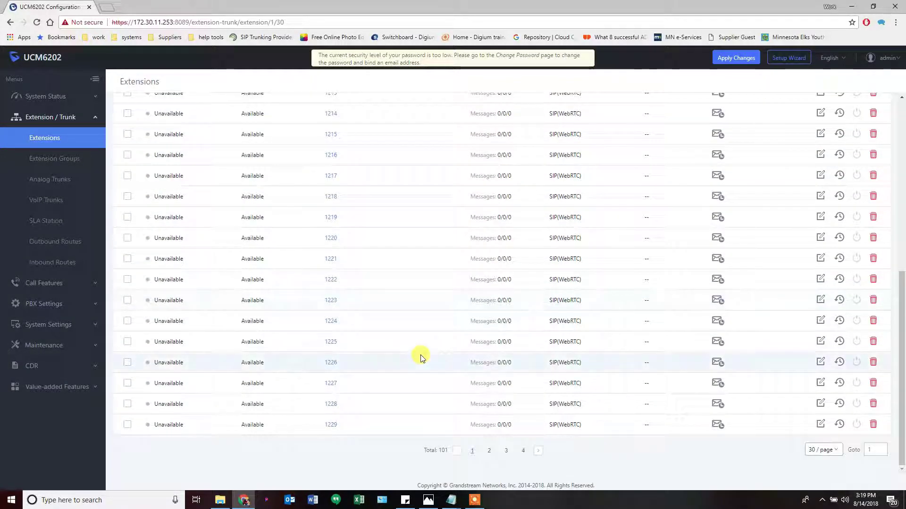
pyautogui.click(823, 456)
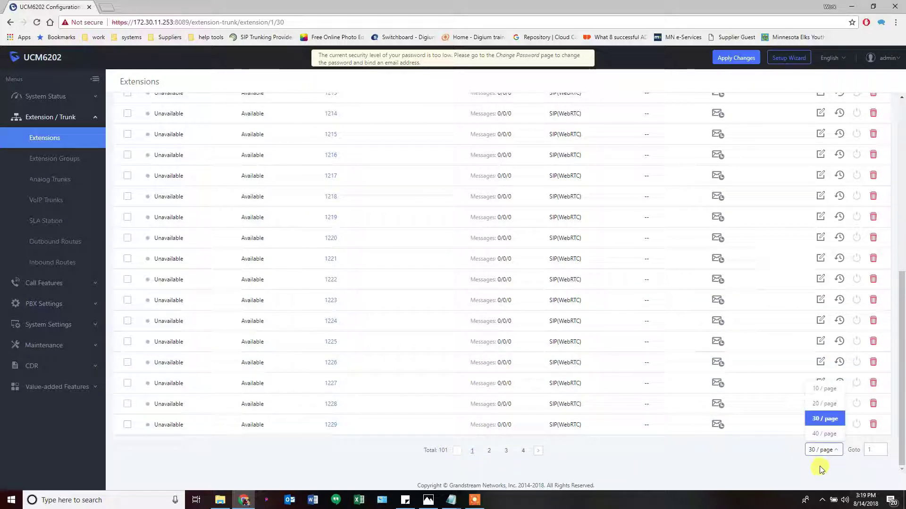
pyautogui.click(819, 434)
# Browse pages 3 and 1 of the extensions list, then apply the pending changes
pyautogui.scroll(-5, 748, 396)
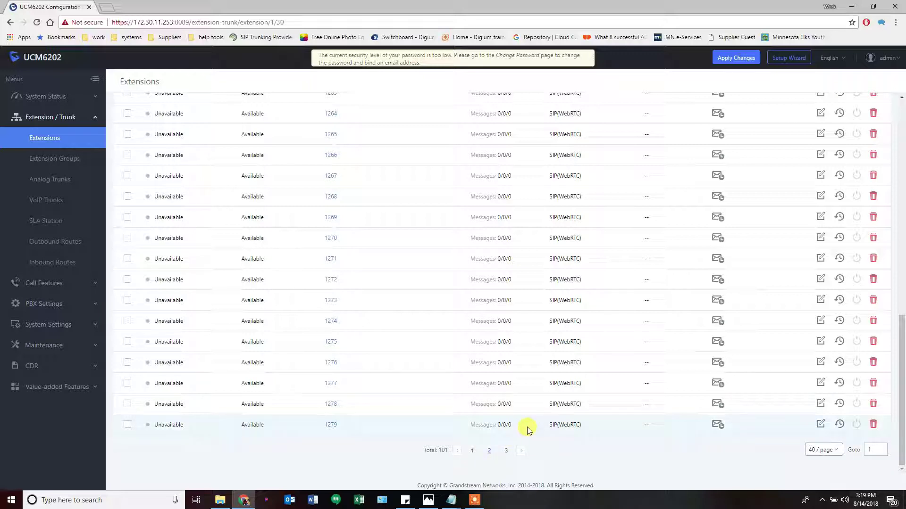
pyautogui.click(506, 451)
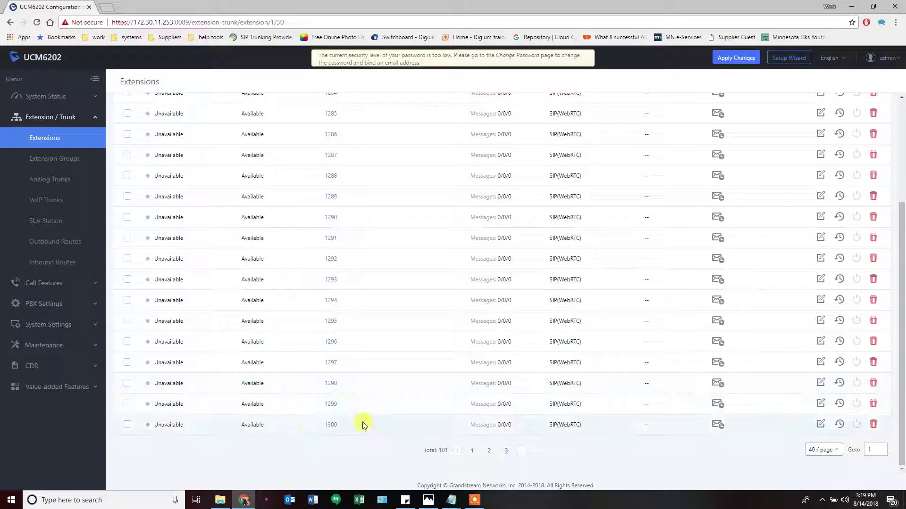
pyautogui.scroll(3, 379, 433)
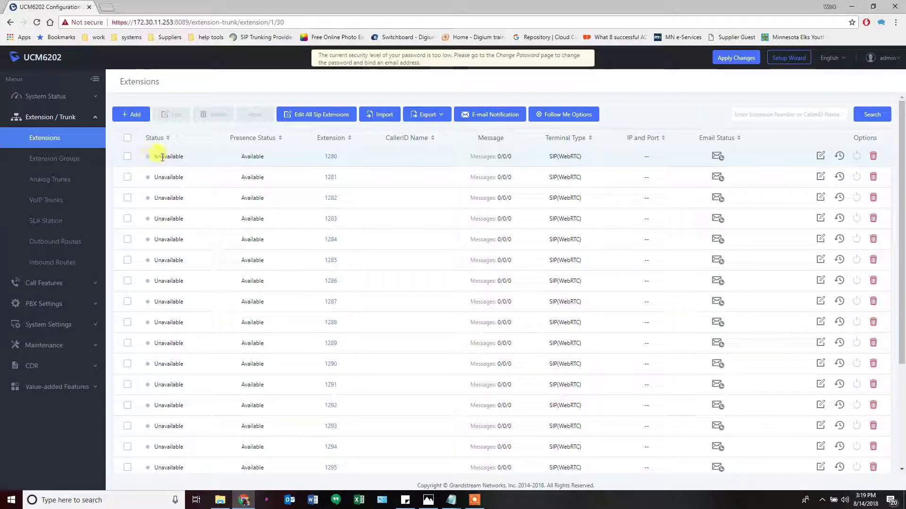
pyautogui.scroll(-3, 309, 361)
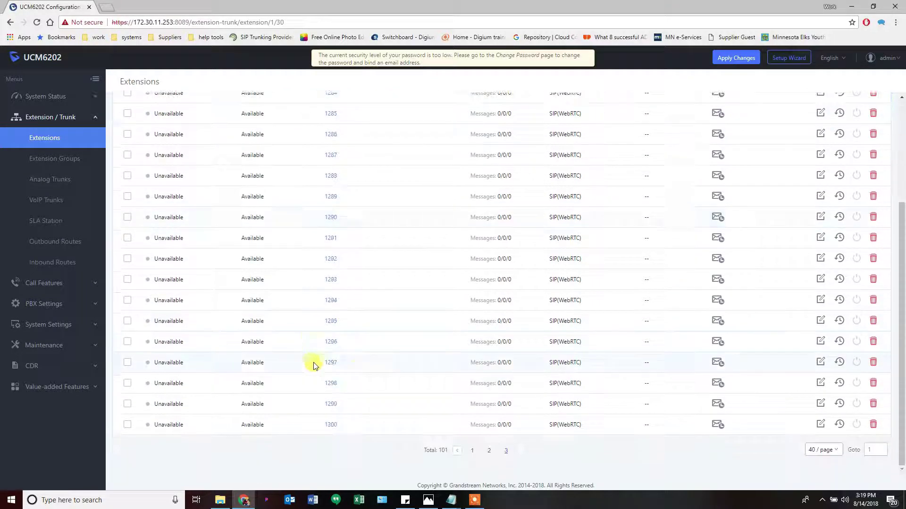
pyautogui.click(470, 452)
pyautogui.scroll(3, 334, 373)
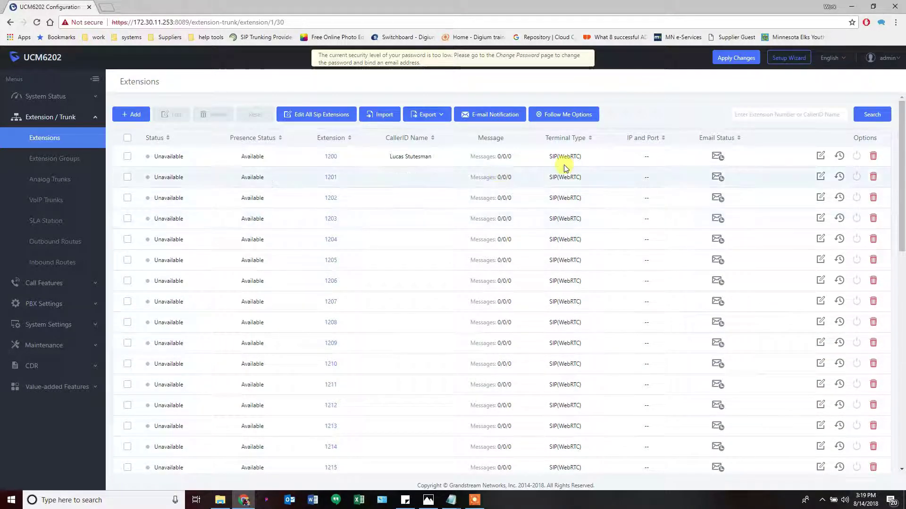
pyautogui.click(735, 58)
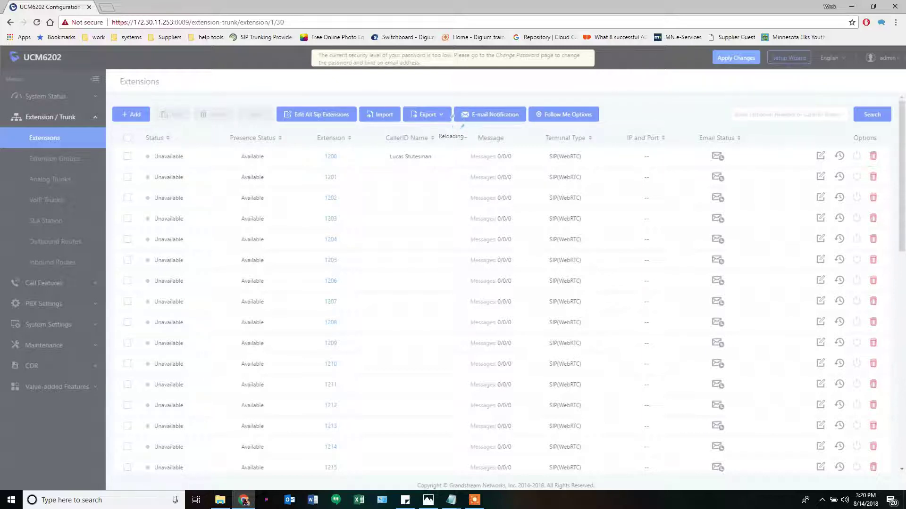
# Bring the Set up UCM.png routing diagram in Photos to the front
pyautogui.click(429, 501)
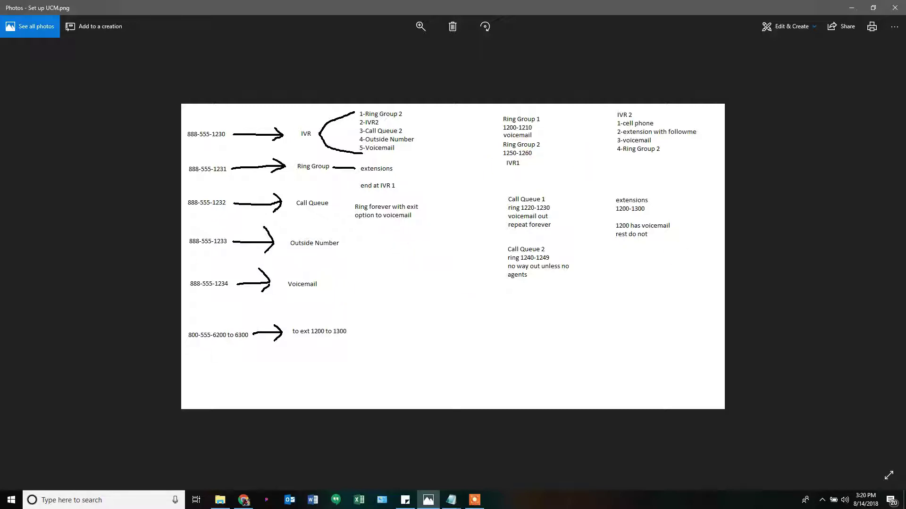
# Glance at the Notepad setup-order notes, then minimize the Set up UCM.png diagram
pyautogui.hotkey('alt', 'Tab')
pyautogui.moveTo(448, 6); pyautogui.dragTo(499, 81)
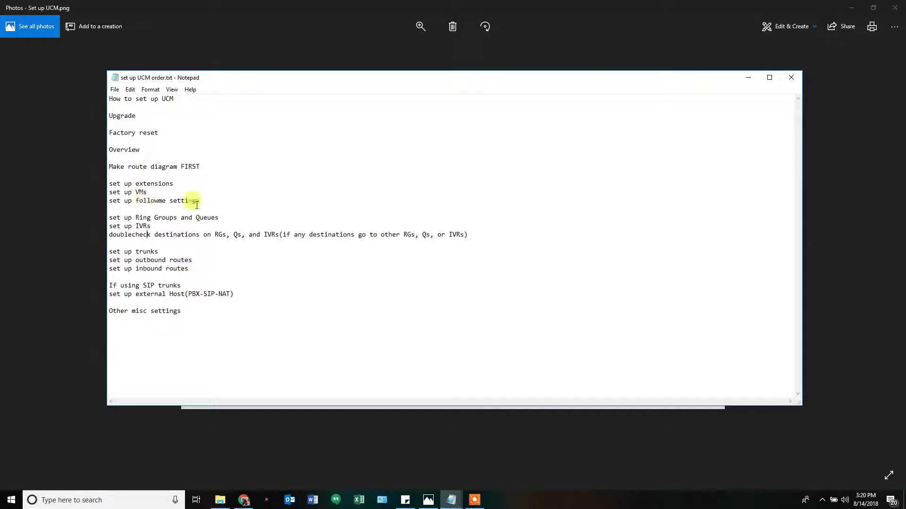
pyautogui.hotkey('alt', 'Tab')
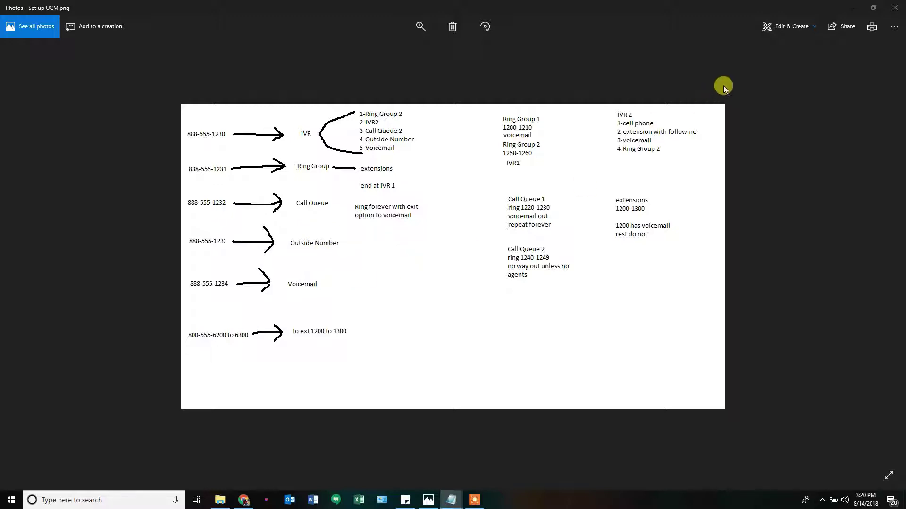
pyautogui.click(847, 8)
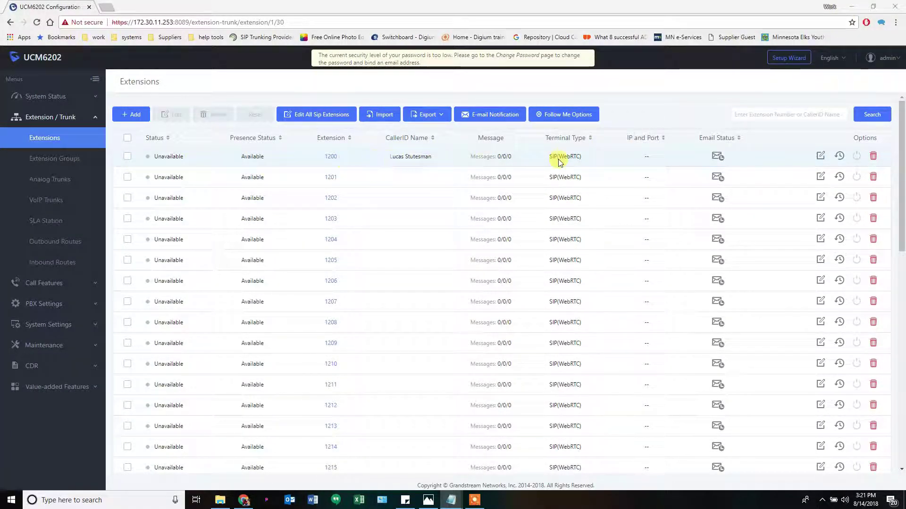
# Open extension 1200's edit page and review its voicemail and user passwords without changing them
pyautogui.click(822, 157)
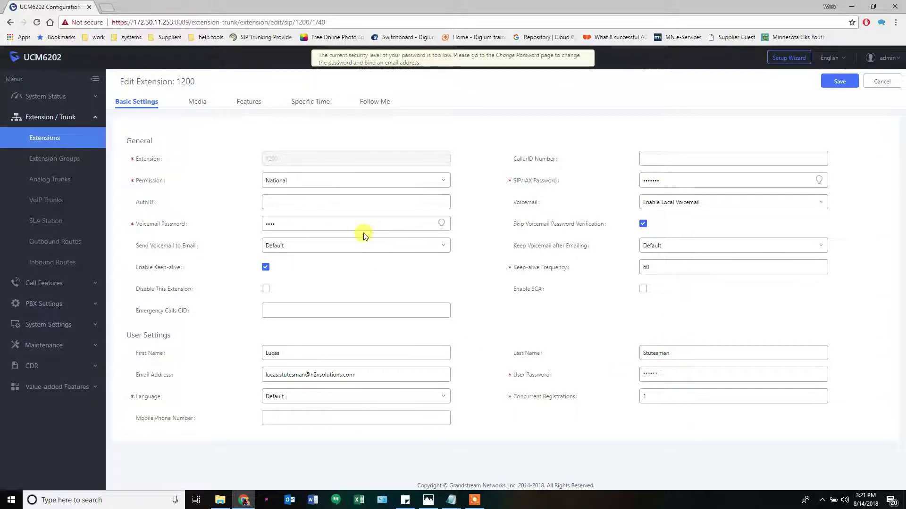
pyautogui.click(441, 224)
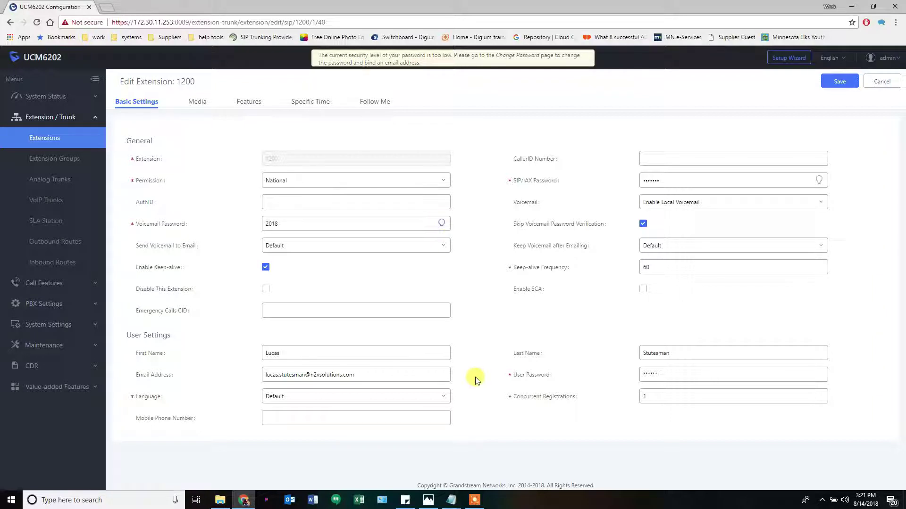
pyautogui.click(440, 225)
pyautogui.click(722, 379)
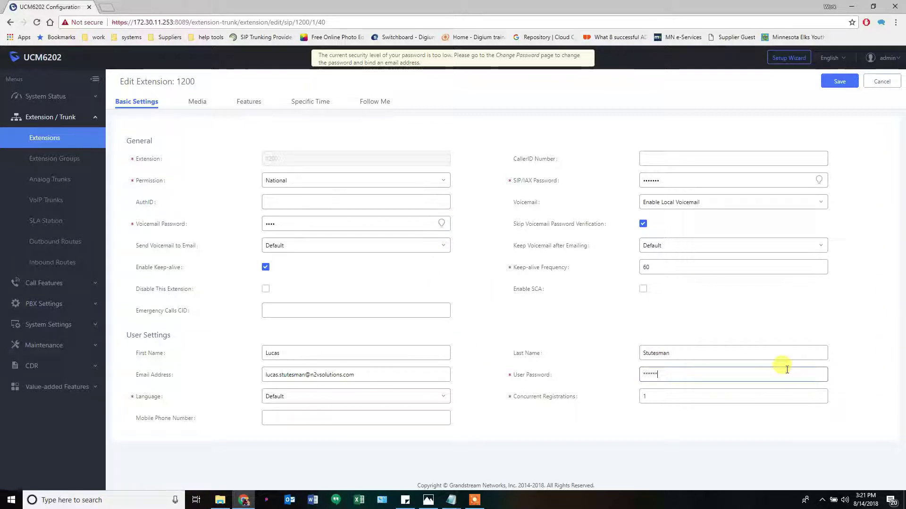
pyautogui.doubleClick(821, 374)
pyautogui.click(775, 378)
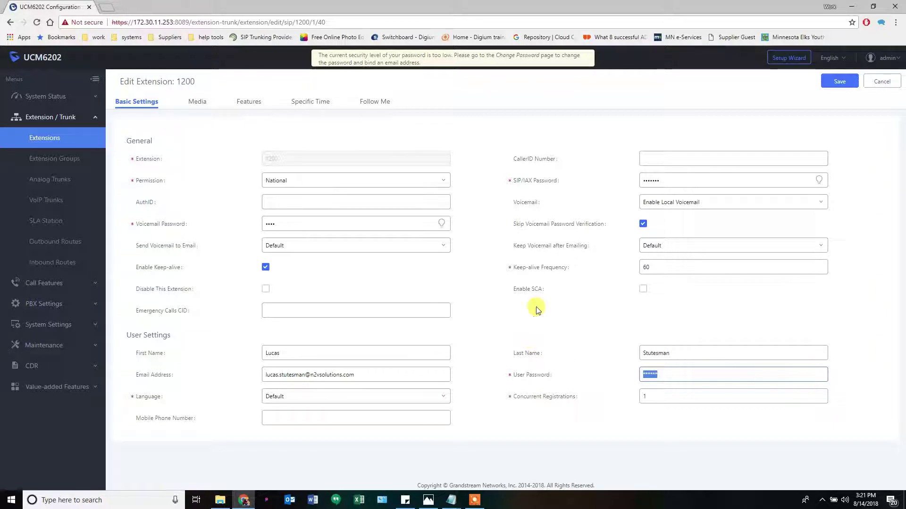
pyautogui.click(536, 279)
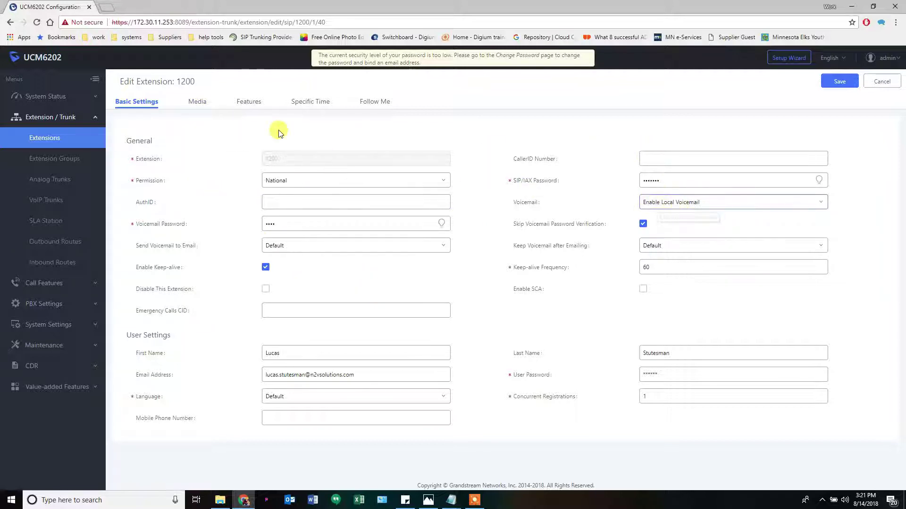
# Enable Follow Me for extension 1200 with Confirm When Answering left on
pyautogui.click(376, 102)
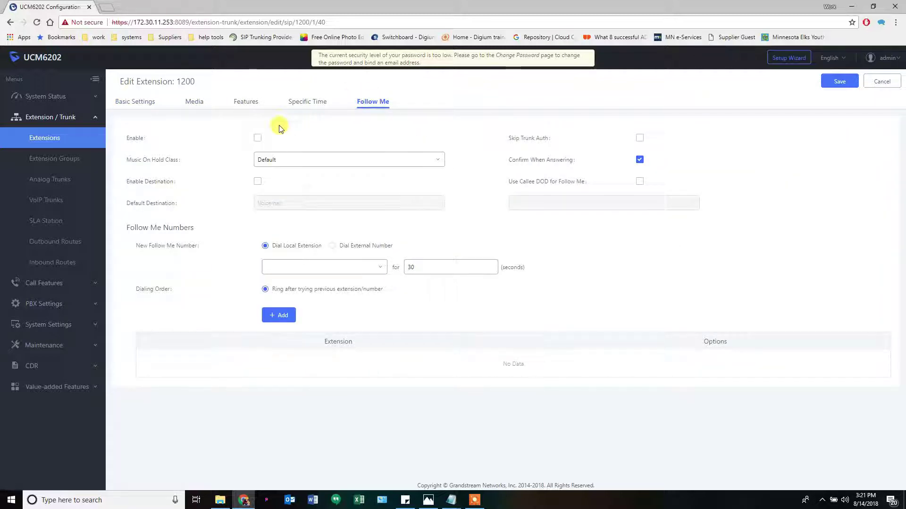
pyautogui.click(257, 139)
pyautogui.moveTo(152, 159)
pyautogui.moveTo(527, 161)
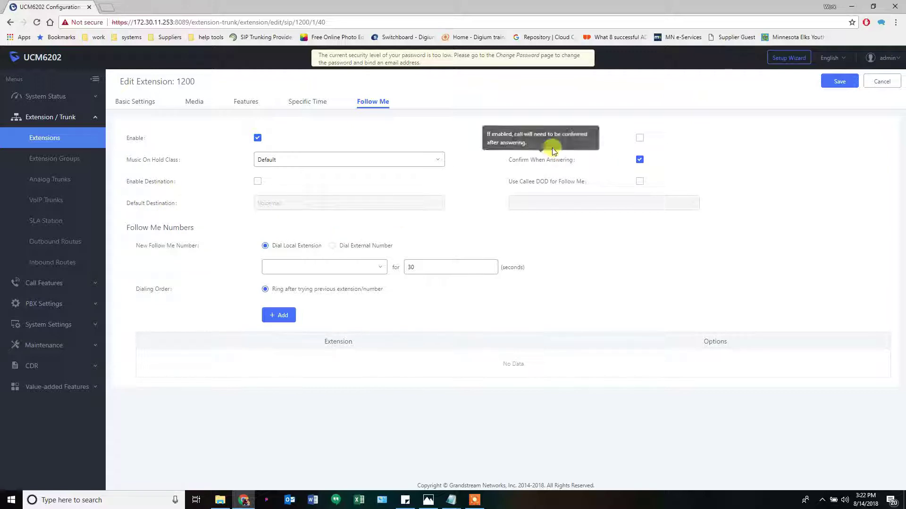
pyautogui.click(639, 160)
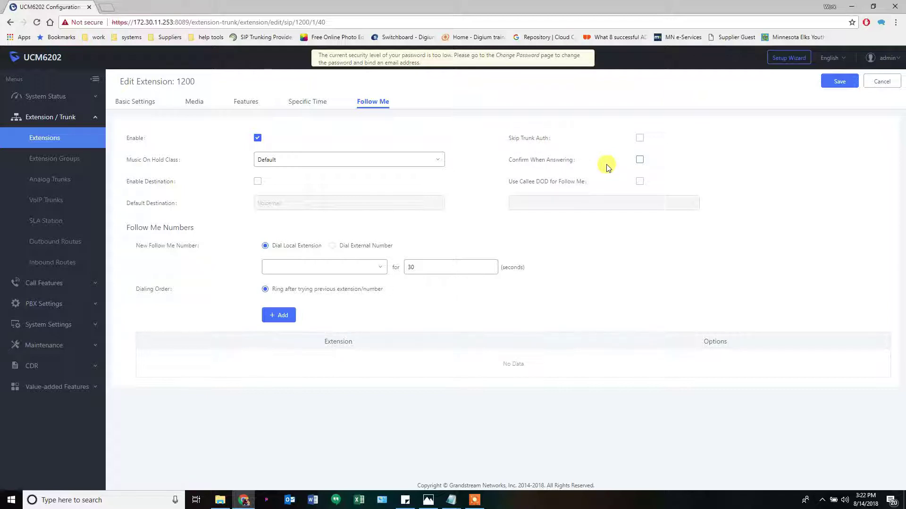
pyautogui.click(640, 160)
pyautogui.click(279, 159)
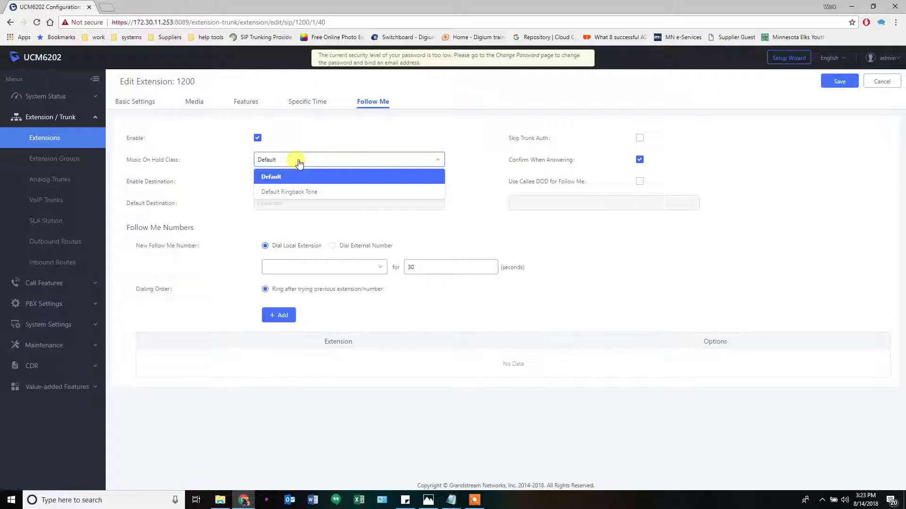
# Set Follow Me music on hold to Default Ringback Tone, leaving Use Callee DOD off
pyautogui.click(292, 192)
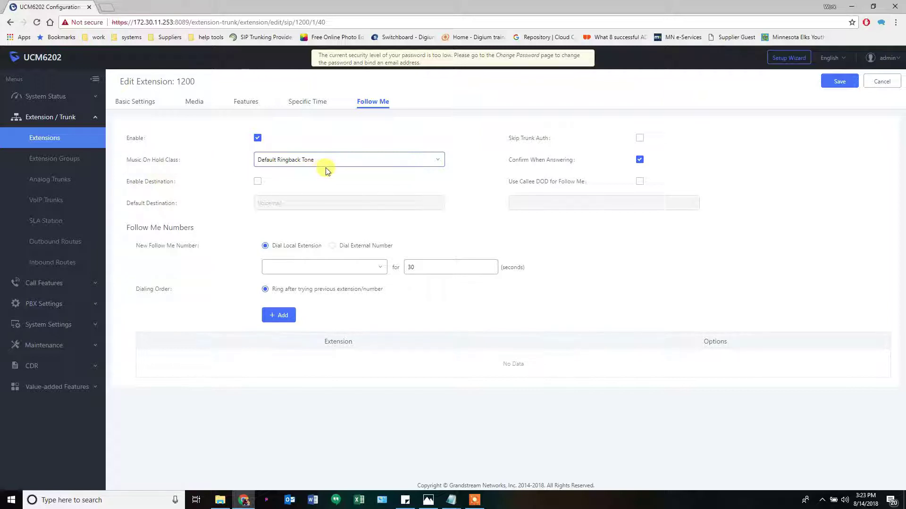
pyautogui.moveTo(521, 143)
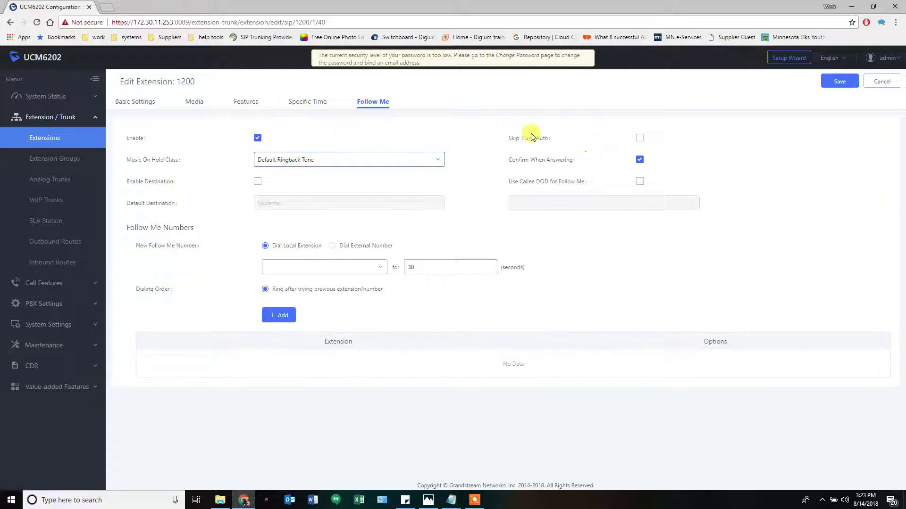
pyautogui.moveTo(520, 186)
pyautogui.click(639, 181)
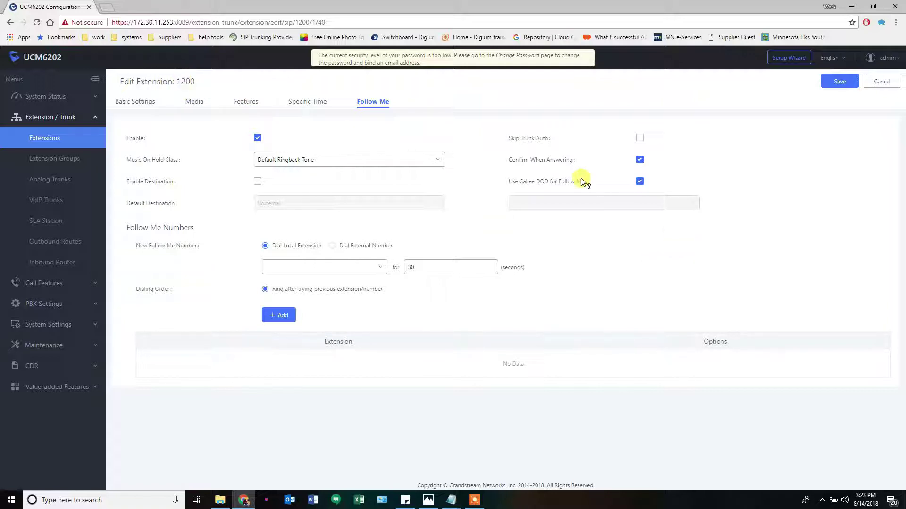
pyautogui.moveTo(577, 183)
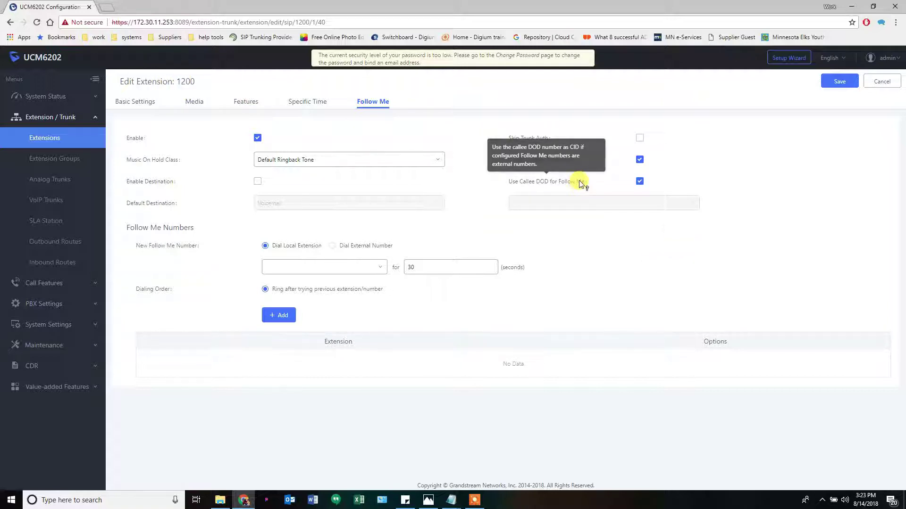
pyautogui.click(640, 181)
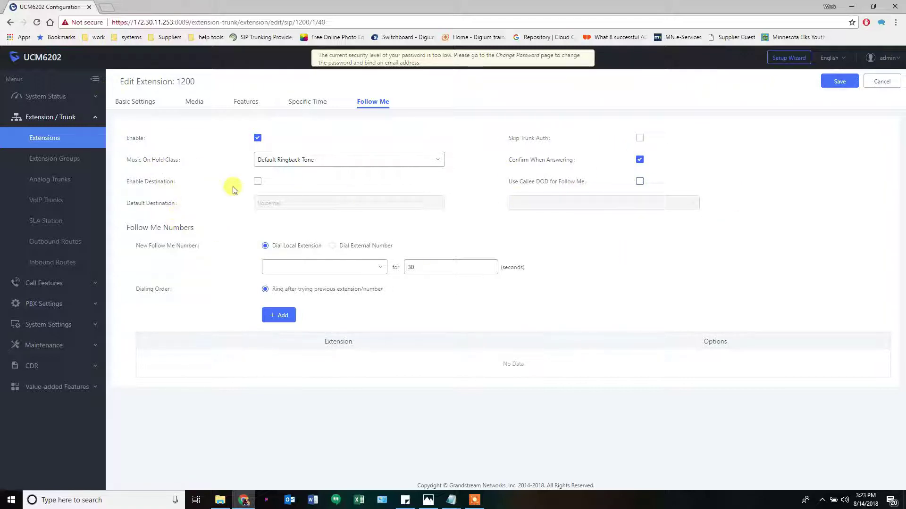
# Enable the default Follow Me destination as extension 1200's voicemail
pyautogui.click(257, 182)
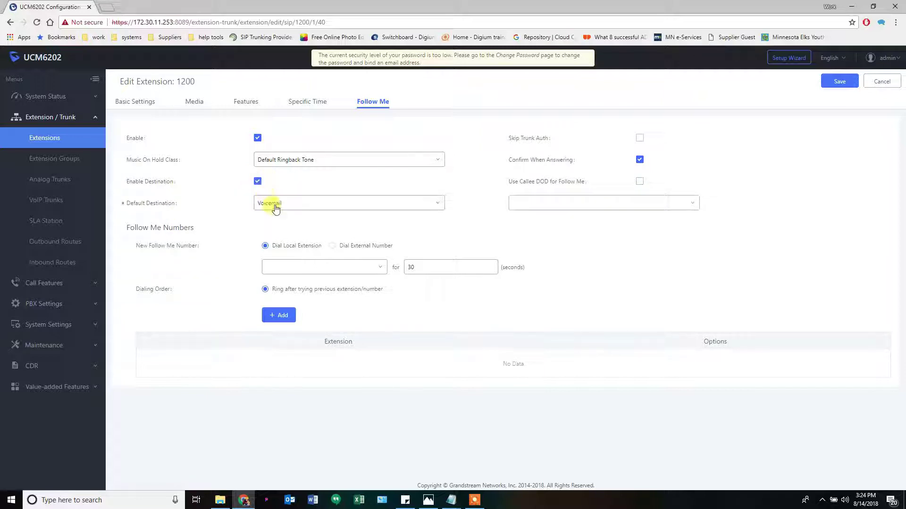
pyautogui.click(542, 207)
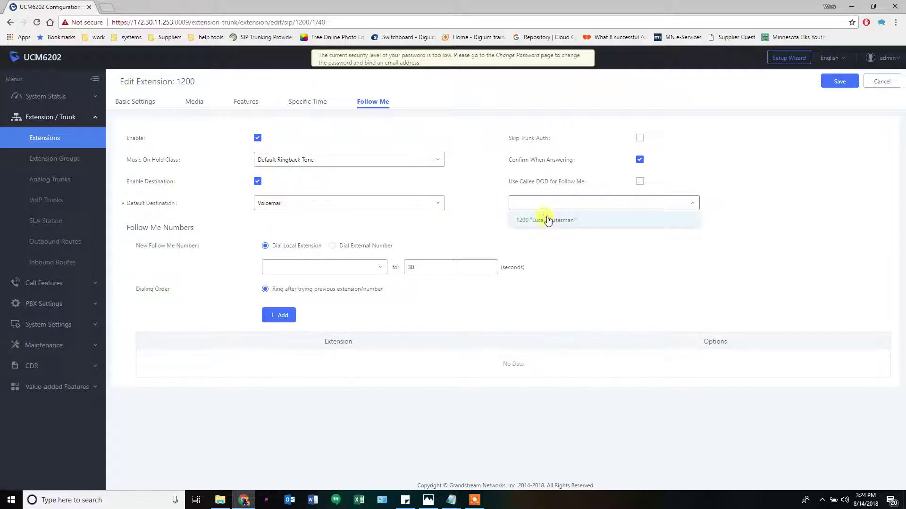
pyautogui.click(546, 220)
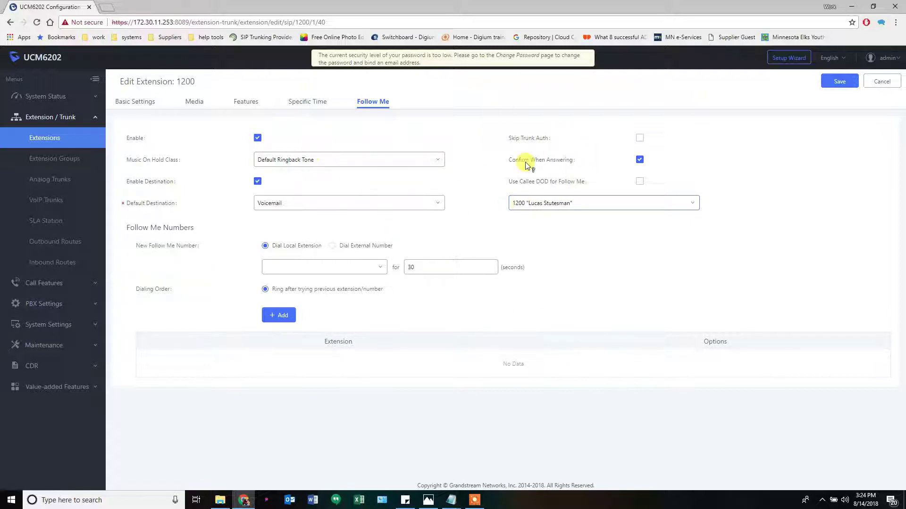
pyautogui.moveTo(554, 162)
# Add two external phone numbers, each ringing 30 seconds, to extension 1200's Follow Me list
pyautogui.click(332, 245)
pyautogui.click(325, 267)
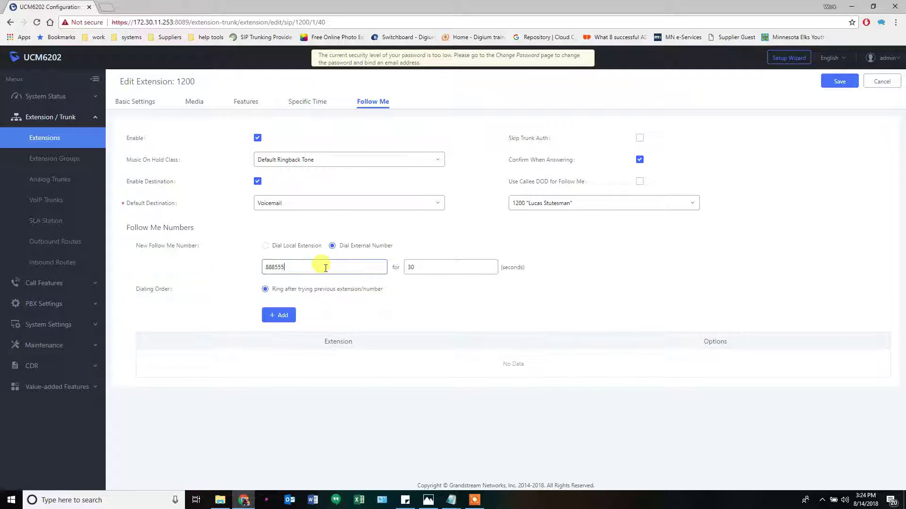
pyautogui.click(417, 267)
pyautogui.click(279, 315)
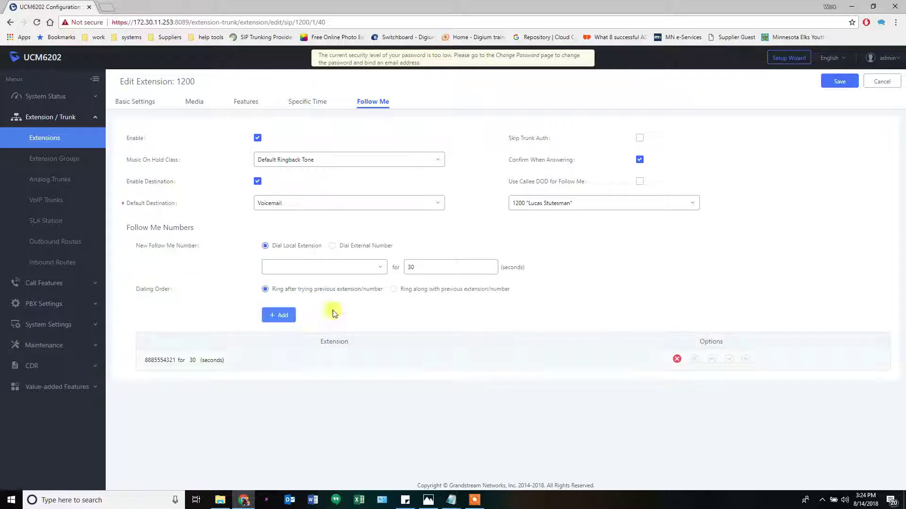
pyautogui.click(314, 273)
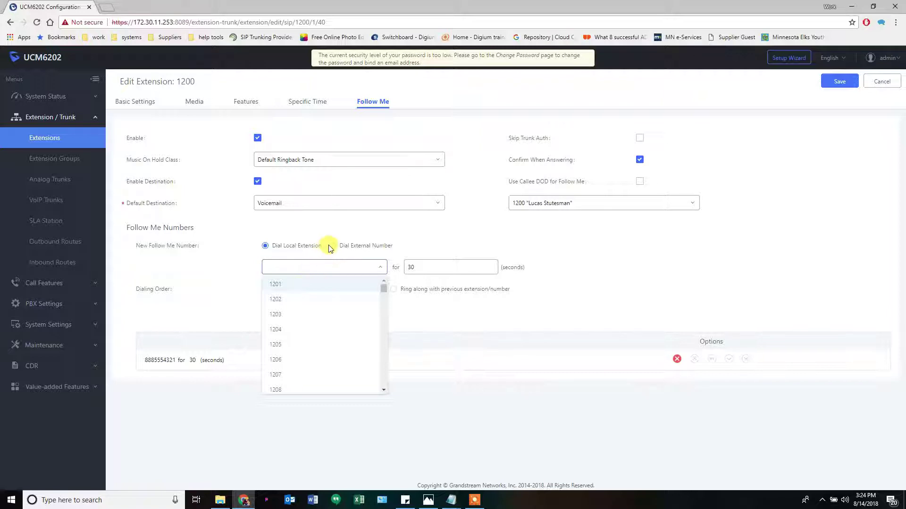
pyautogui.click(332, 246)
pyautogui.click(328, 264)
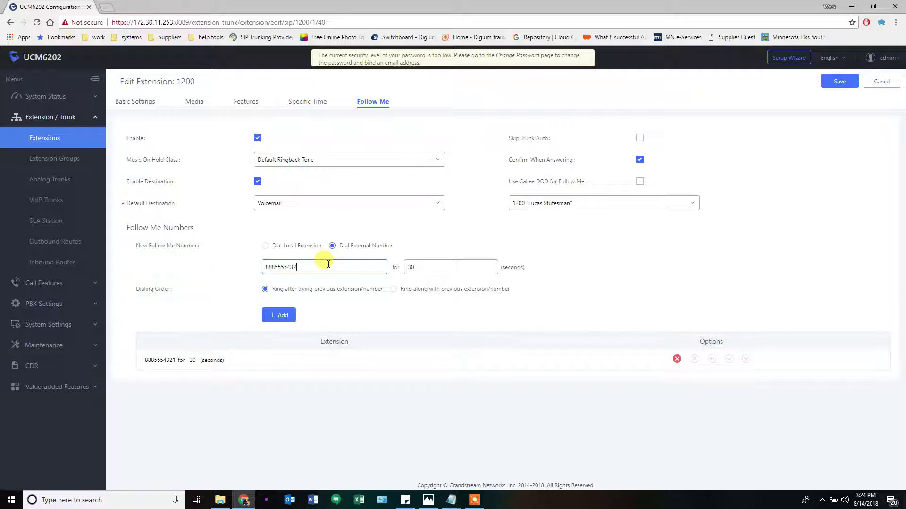
pyautogui.write('8885555432')
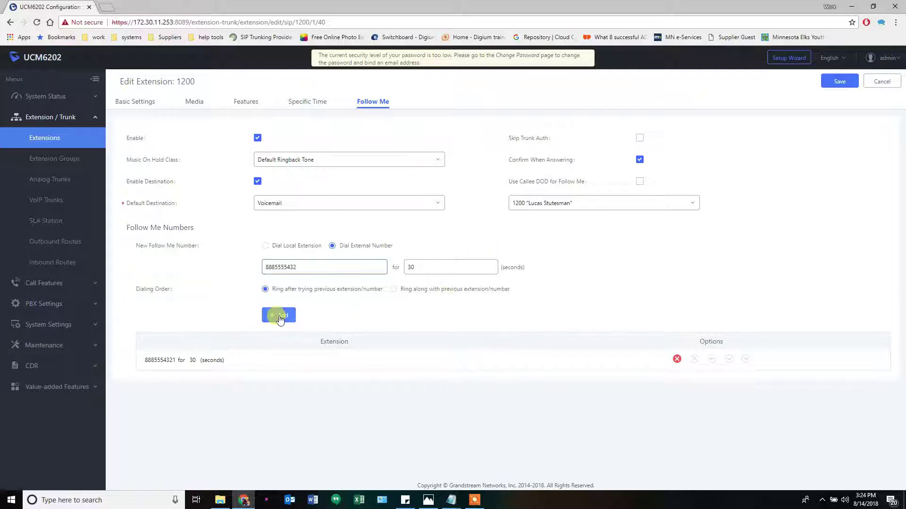
pyautogui.click(280, 317)
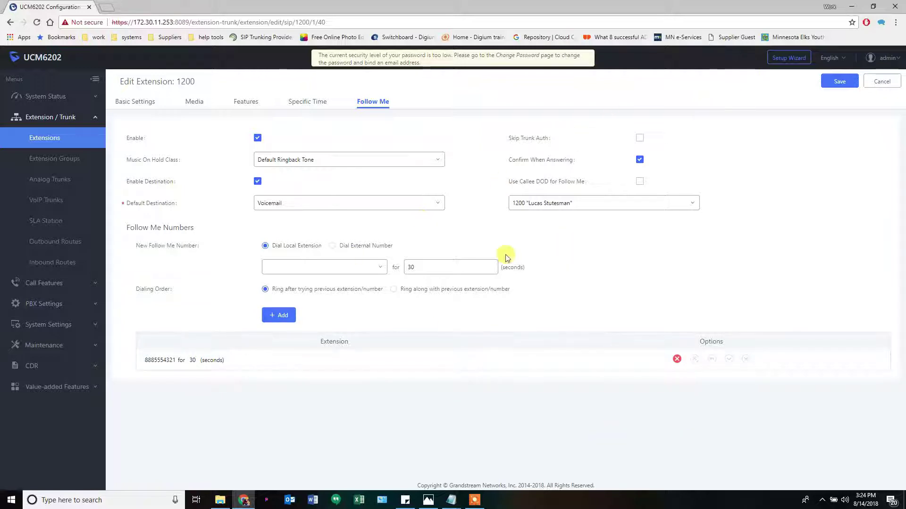
# Save and apply extension 1200's Follow Me changes, then reopen extension 1200 from the Extensions list
pyautogui.click(831, 85)
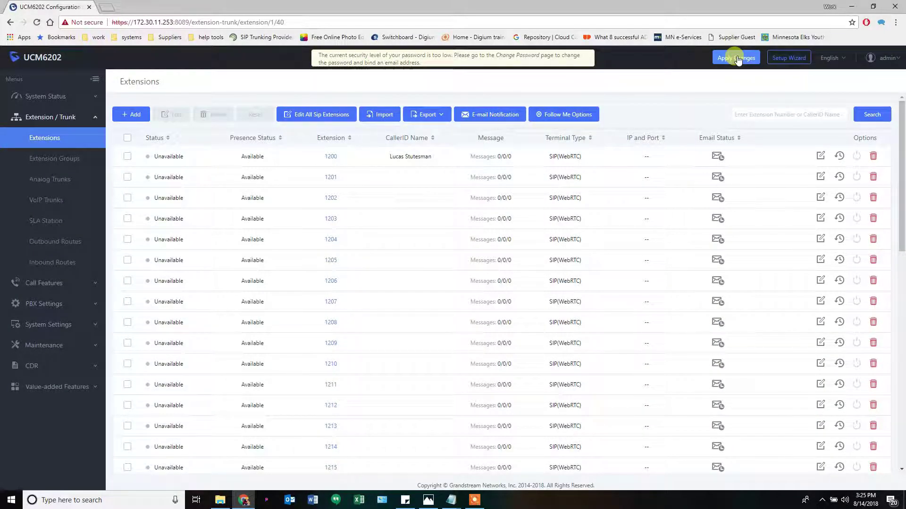
pyautogui.click(737, 59)
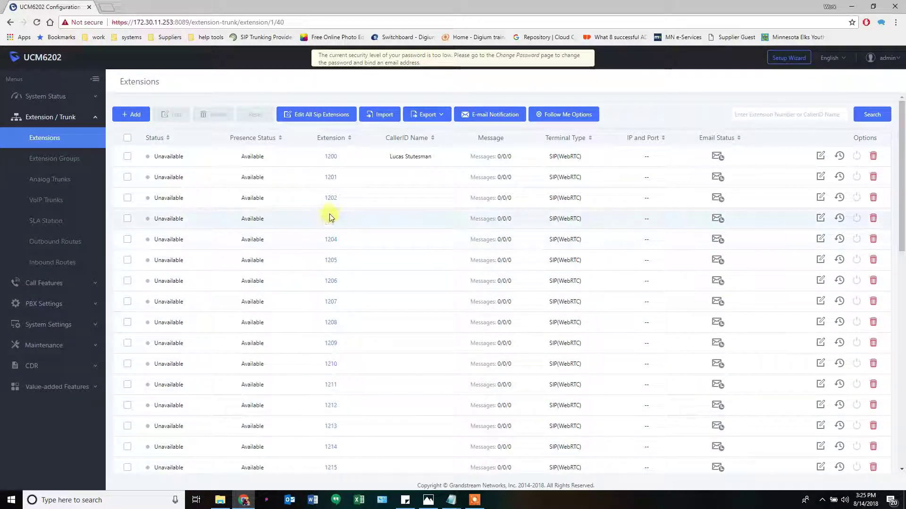
pyautogui.click(820, 157)
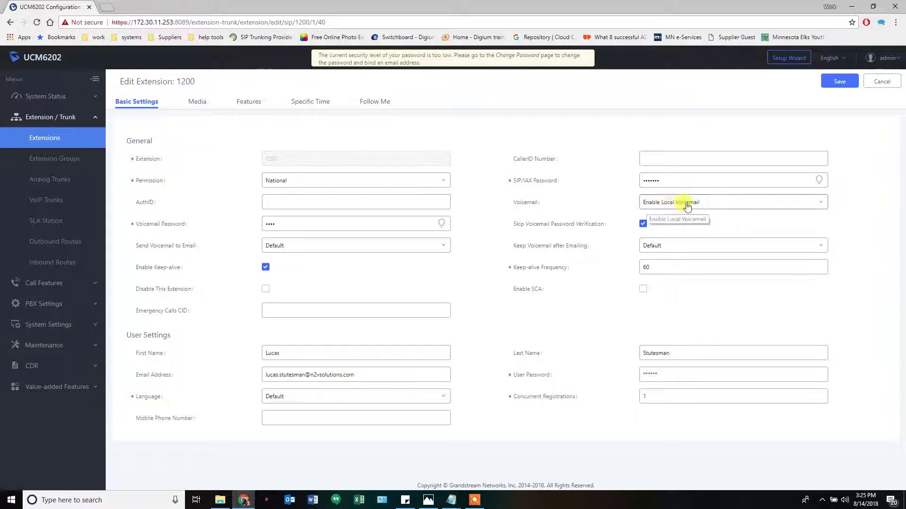
# Leave extension 1200's voicemail on Enable Local Voicemail and cancel back to the Extensions list
pyautogui.click(686, 204)
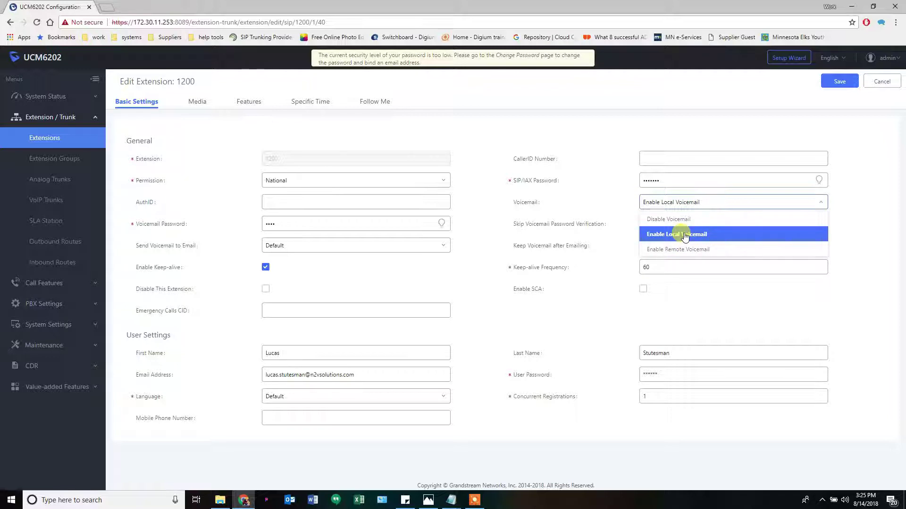
pyautogui.click(610, 211)
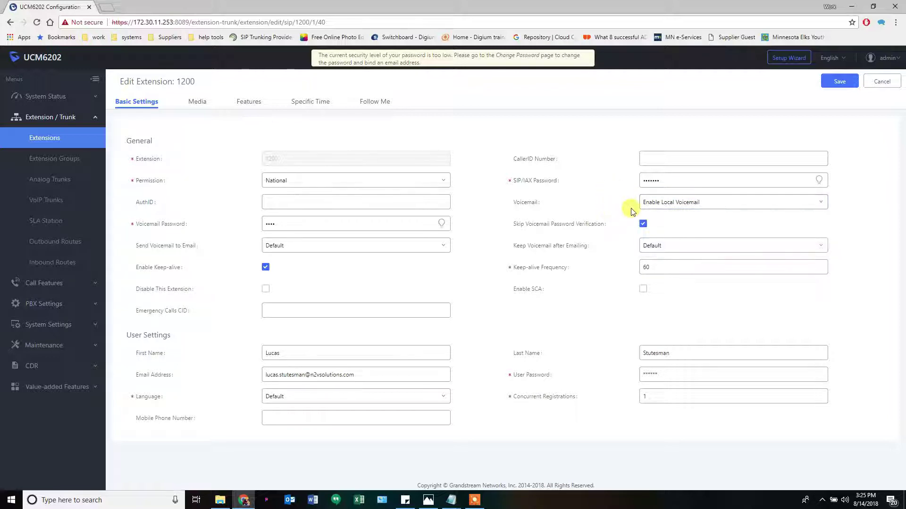
pyautogui.click(882, 82)
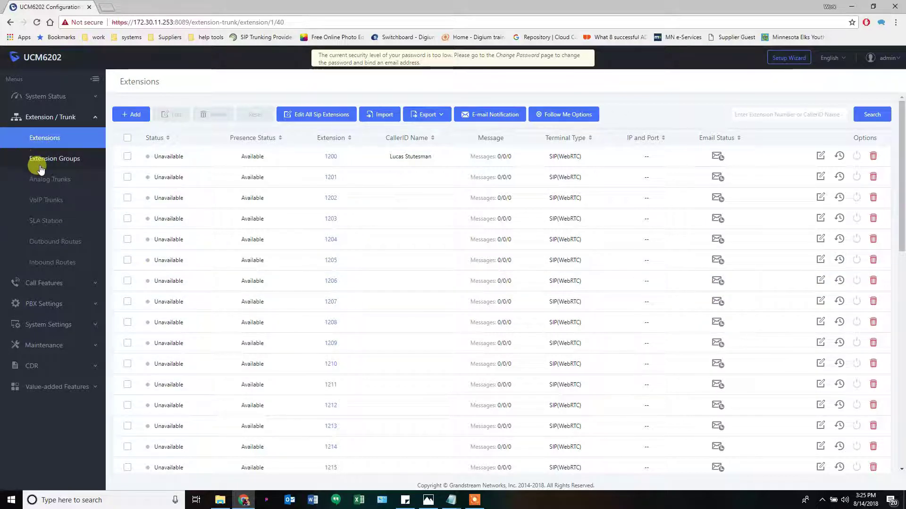
# Go to Call Features > Ring Groups and add a new ring group on extension 6400
pyautogui.click(44, 283)
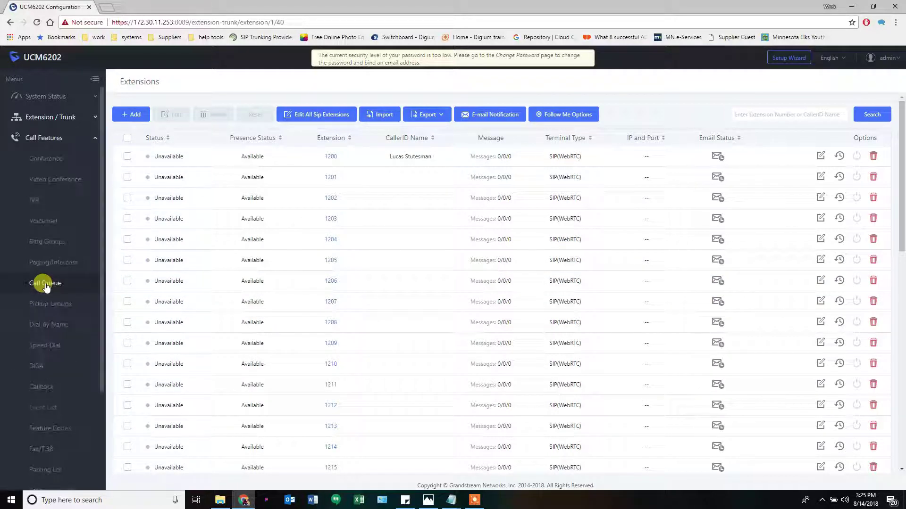
pyautogui.click(47, 243)
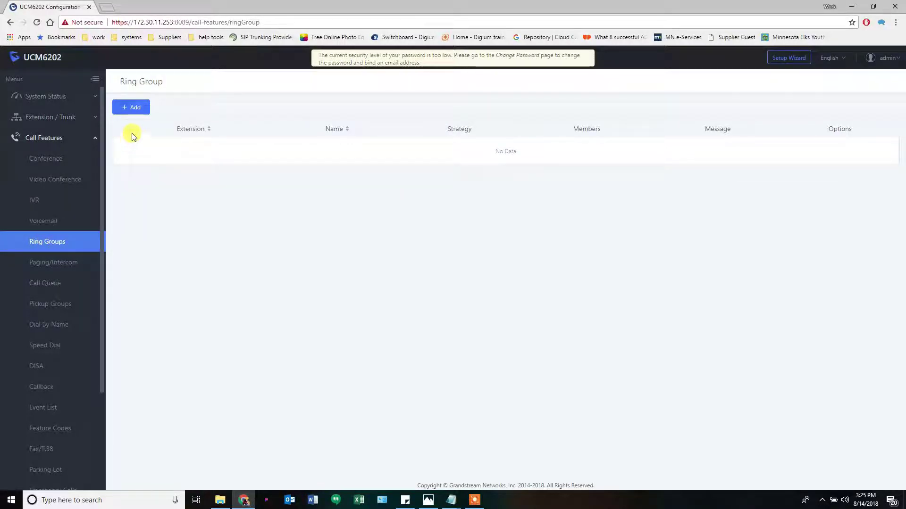
pyautogui.click(133, 108)
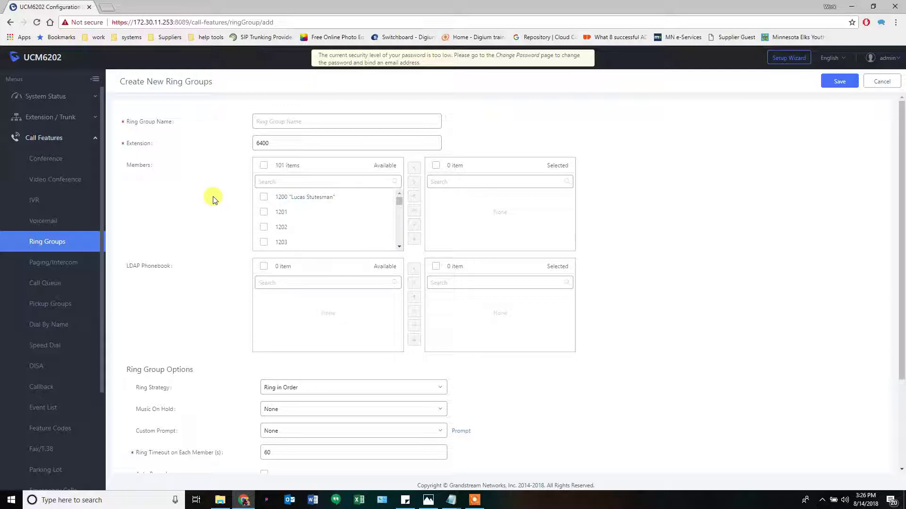
# Name the ring group RG1 on extension 6400 and bring up the routing diagram for its members
pyautogui.click(290, 122)
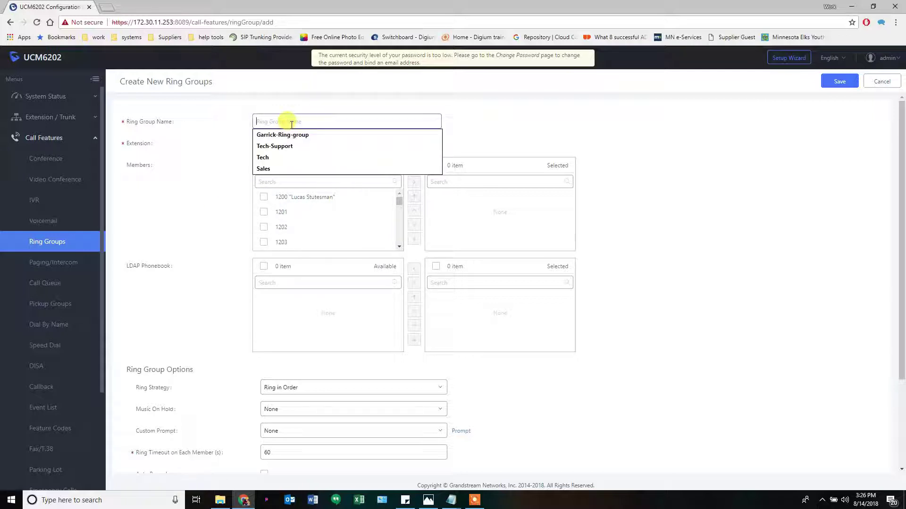
pyautogui.write('RG1')
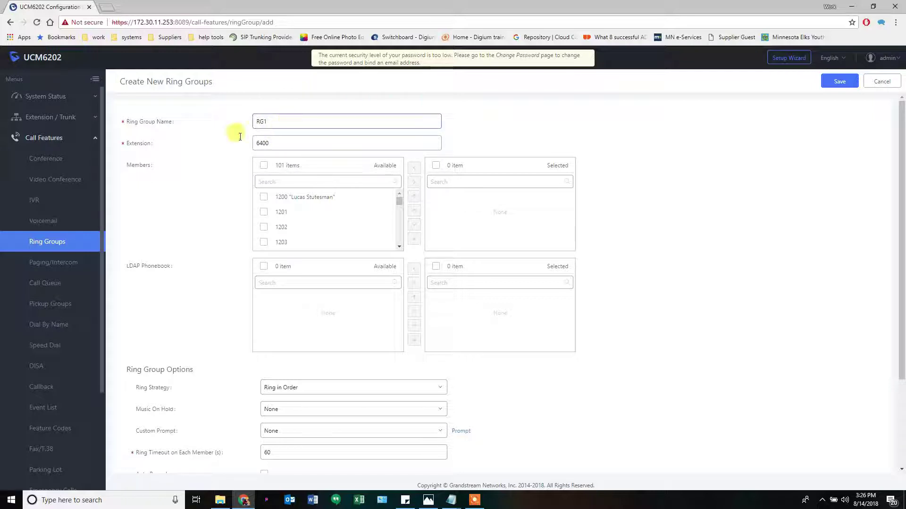
pyautogui.click(140, 149)
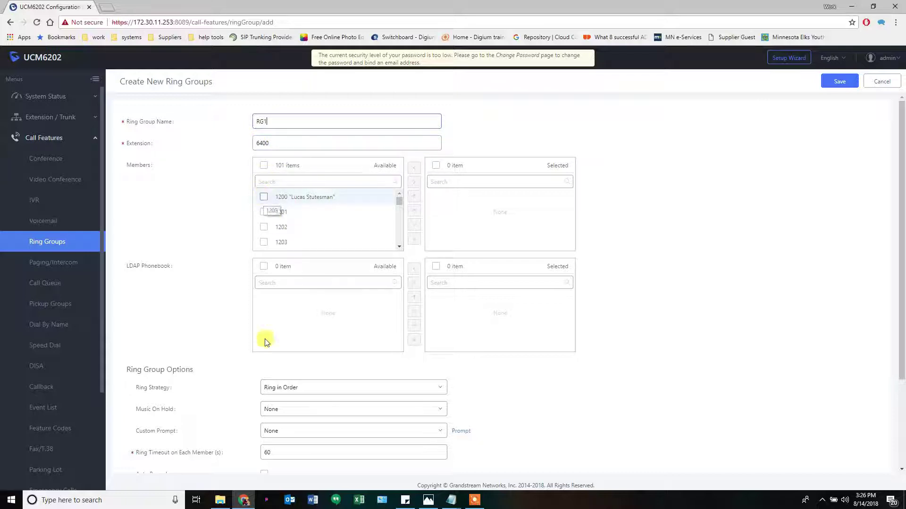
pyautogui.click(434, 504)
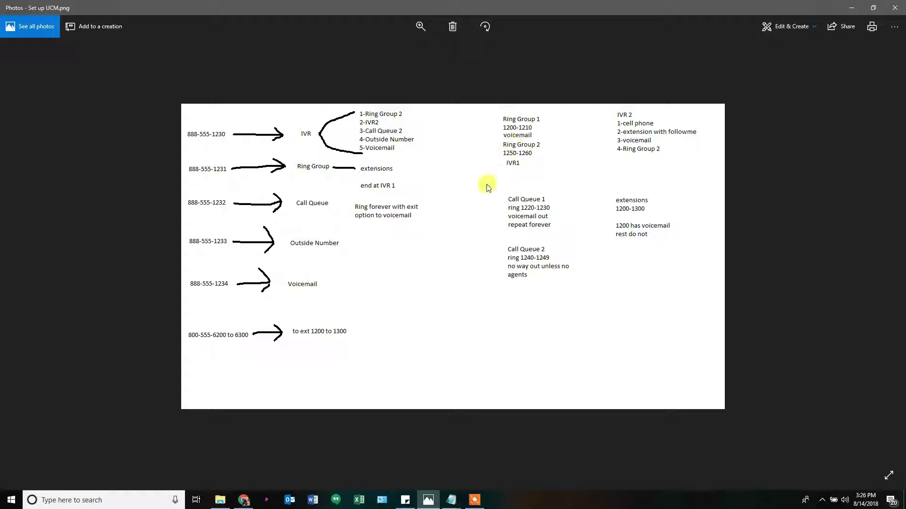
pyautogui.click(430, 501)
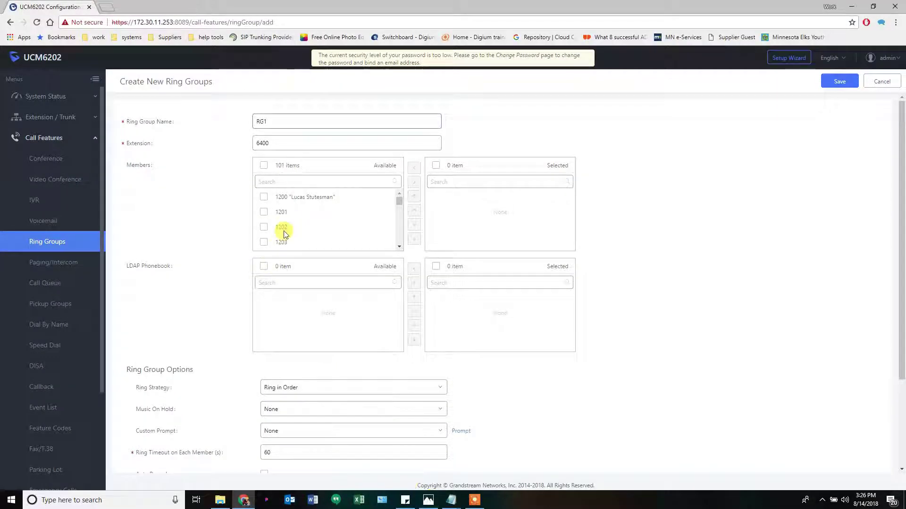
pyautogui.click(263, 197)
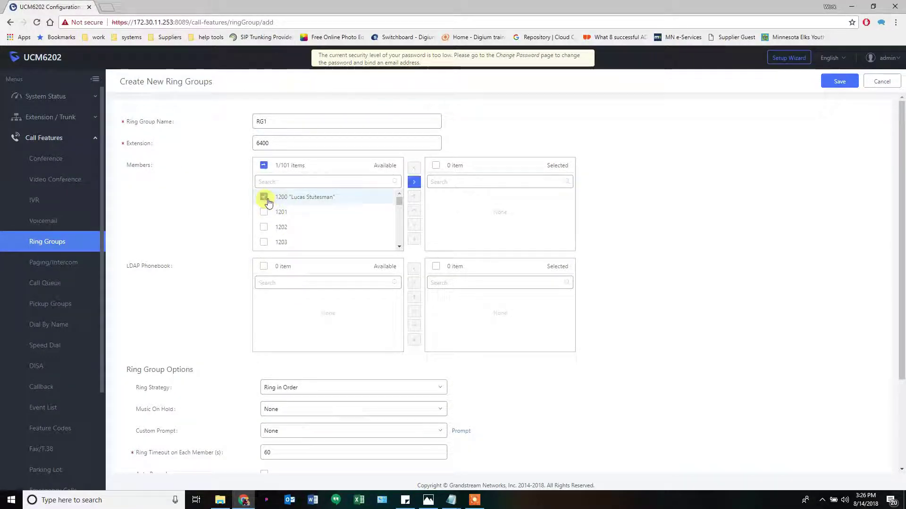
pyautogui.scroll(-3, 400, 245)
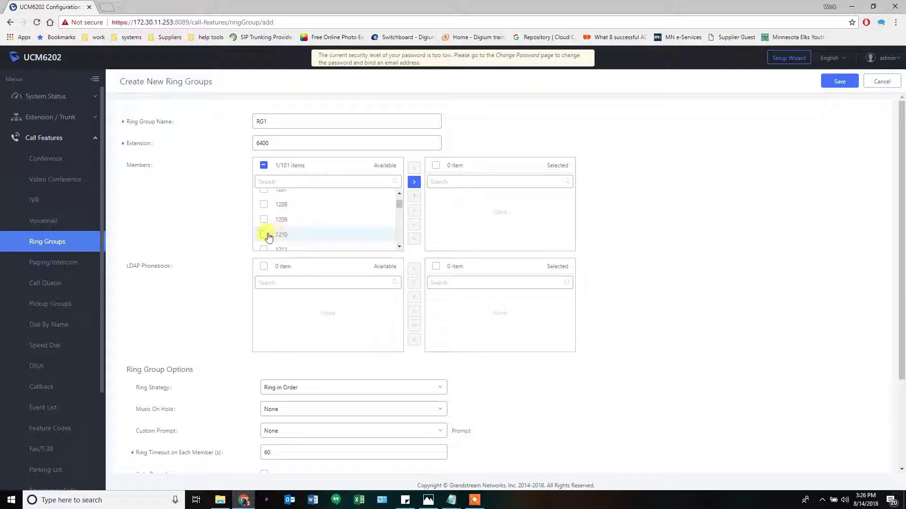
pyautogui.click(265, 235)
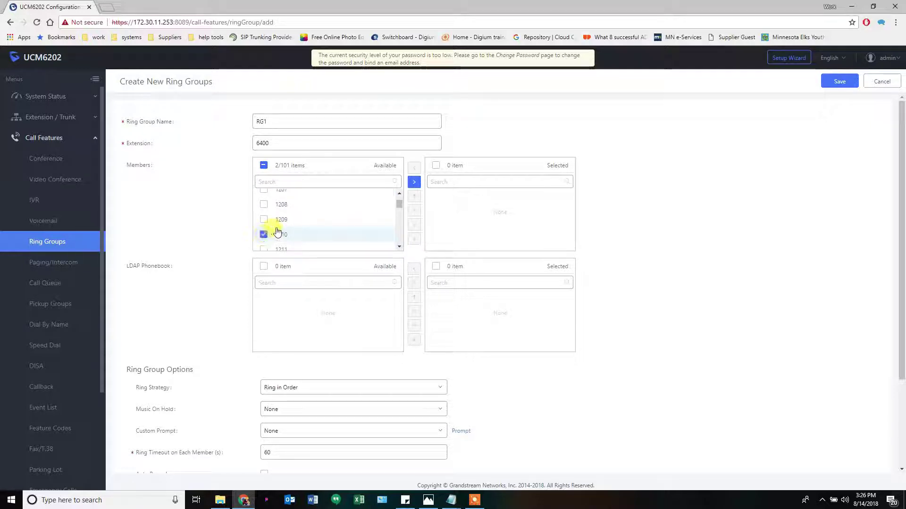
pyautogui.scroll(3, 265, 227)
pyautogui.click(264, 214)
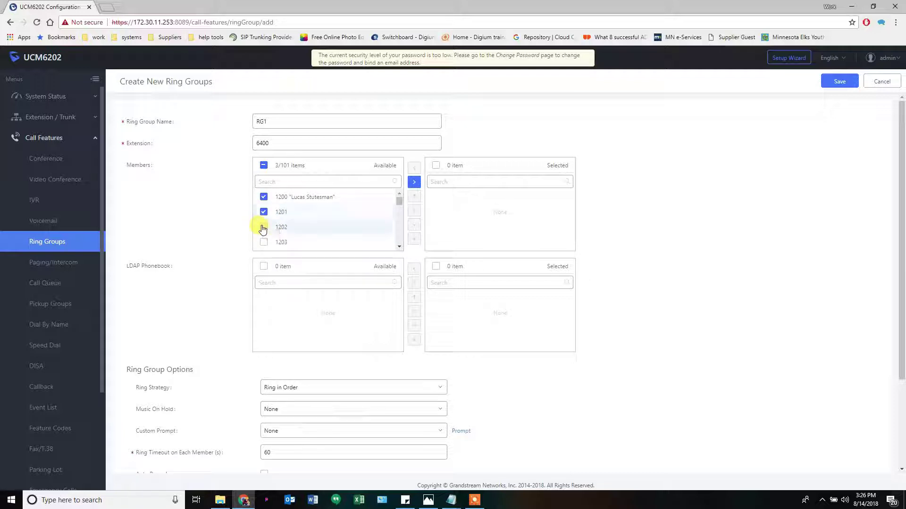
pyautogui.click(263, 227)
pyautogui.click(264, 242)
pyautogui.scroll(-1, 273, 236)
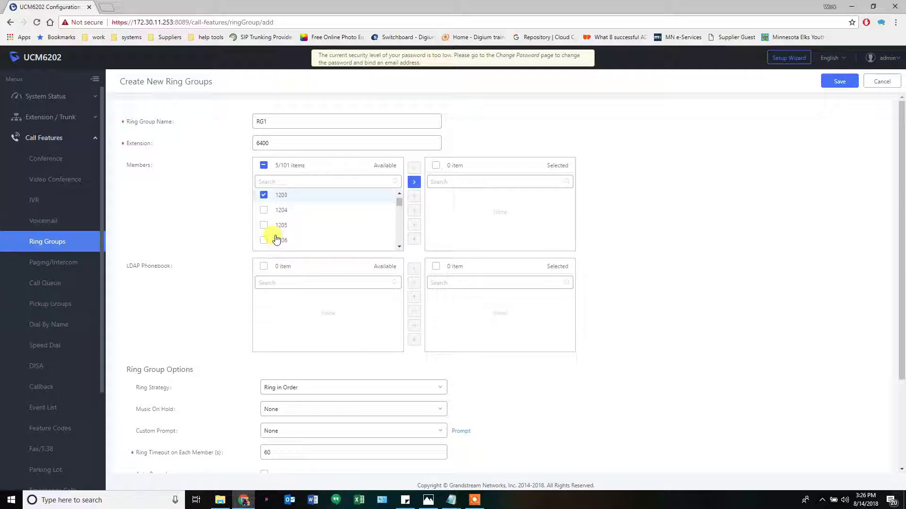
pyautogui.click(264, 210)
pyautogui.click(264, 242)
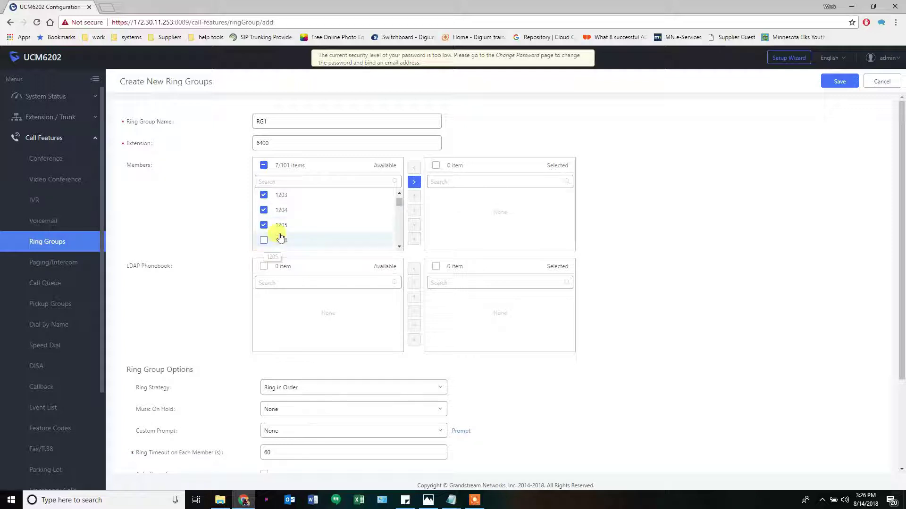
pyautogui.scroll(-1, 283, 226)
pyautogui.click(264, 209)
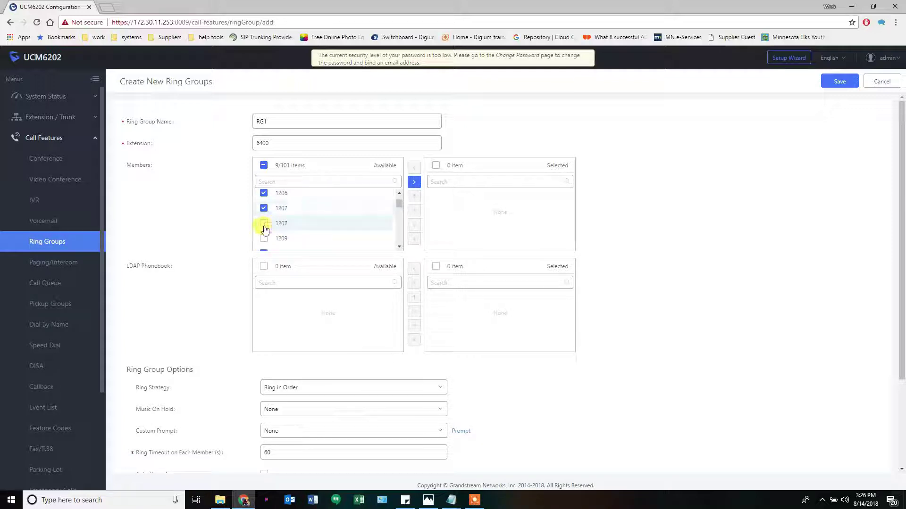
pyautogui.click(264, 224)
pyautogui.click(264, 238)
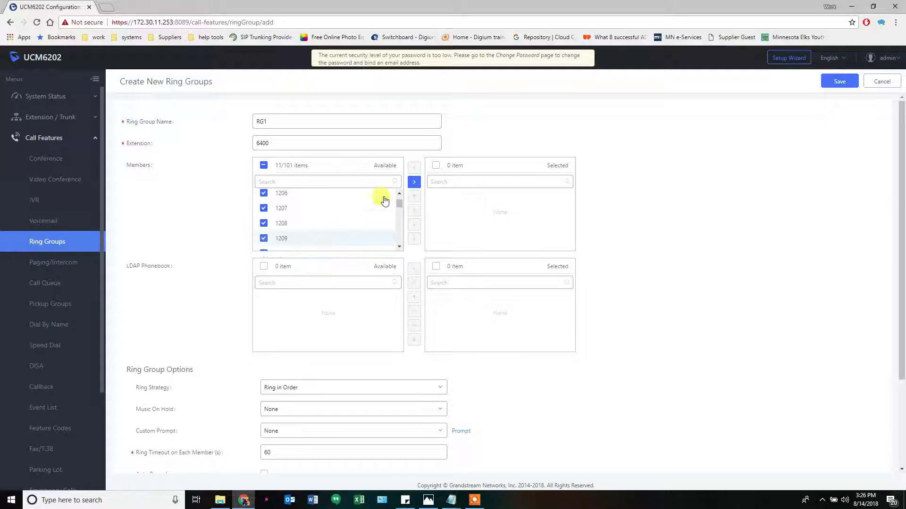
pyautogui.click(414, 182)
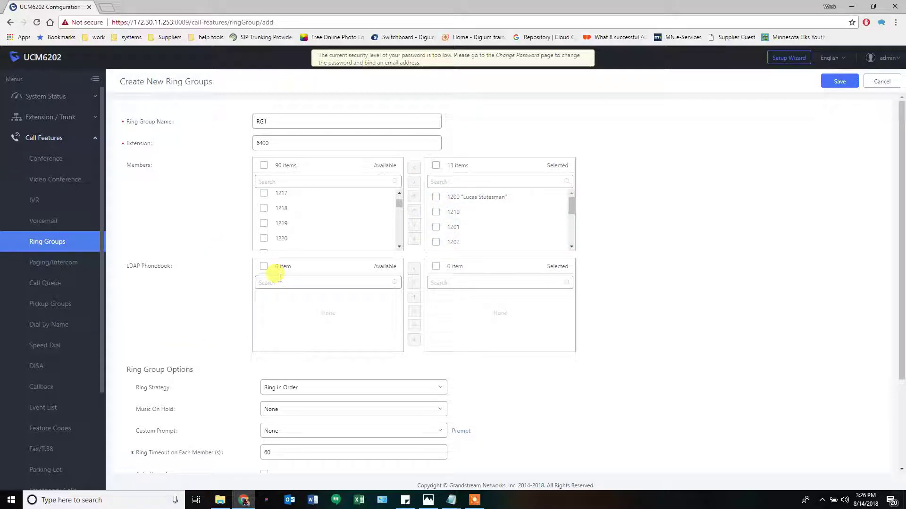
pyautogui.click(313, 282)
pyautogui.click(347, 311)
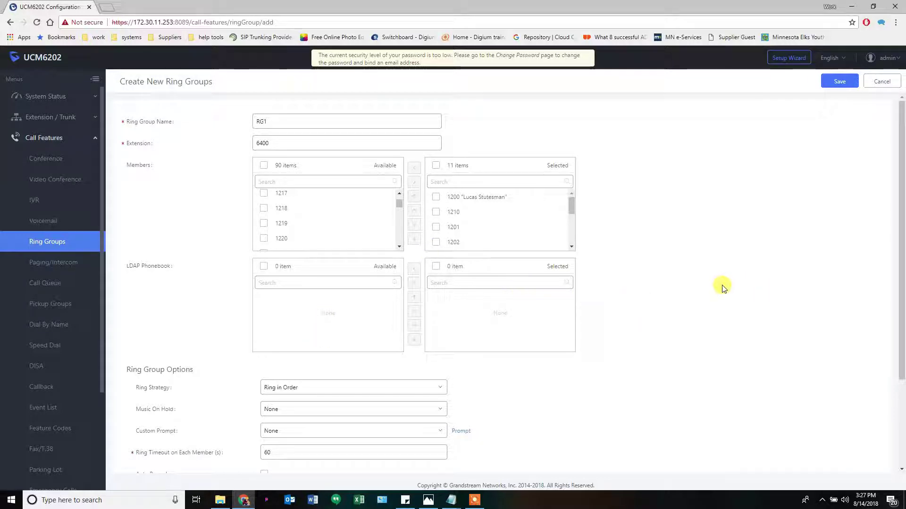
pyautogui.scroll(-3, 659, 269)
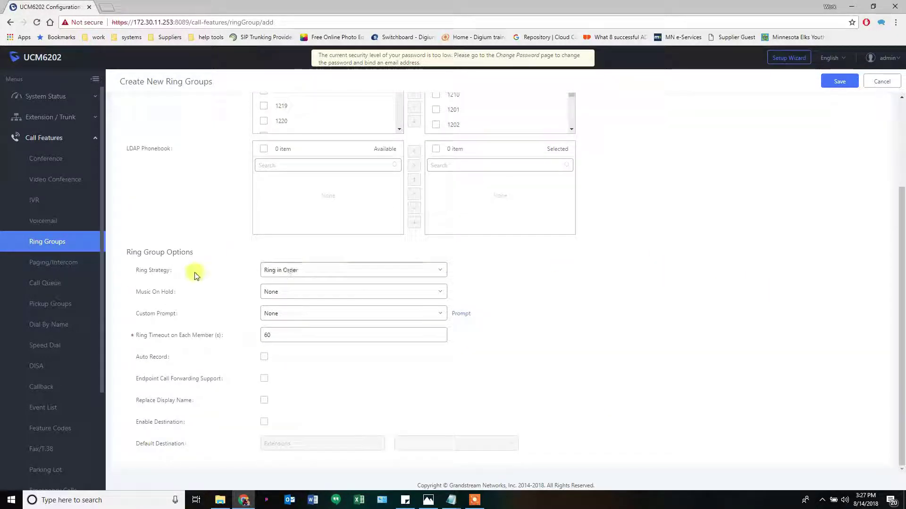
# Set RG1 to Ring Simultaneously with Default Ringback Tone hold music and Custom Prompt None
pyautogui.click(295, 276)
pyautogui.click(290, 288)
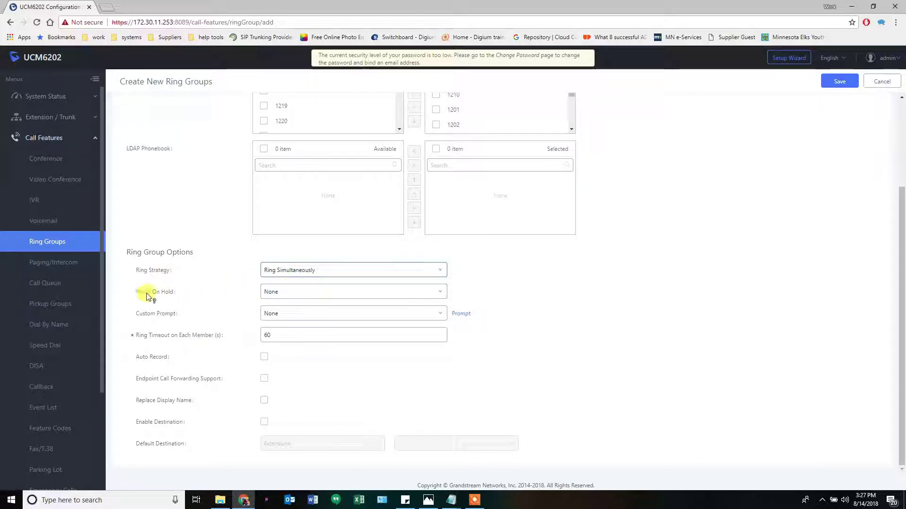
pyautogui.moveTo(147, 293)
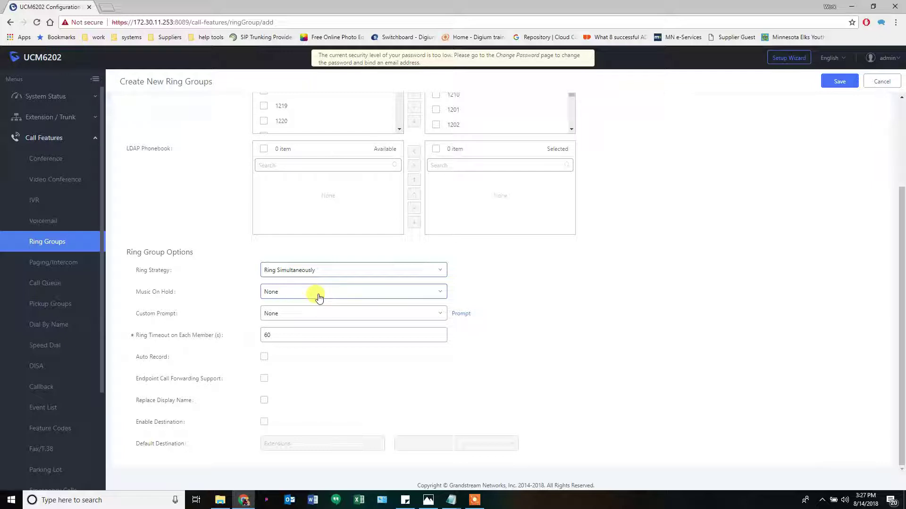
pyautogui.click(351, 293)
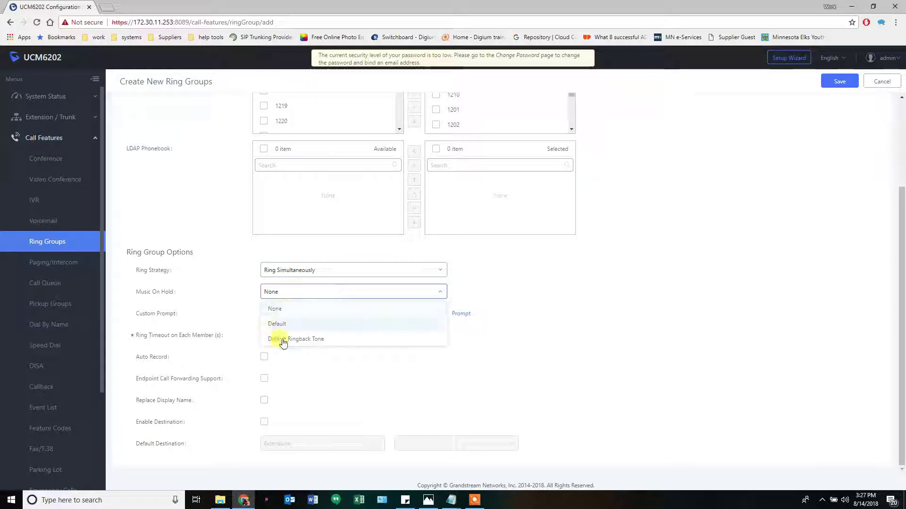
pyautogui.click(300, 341)
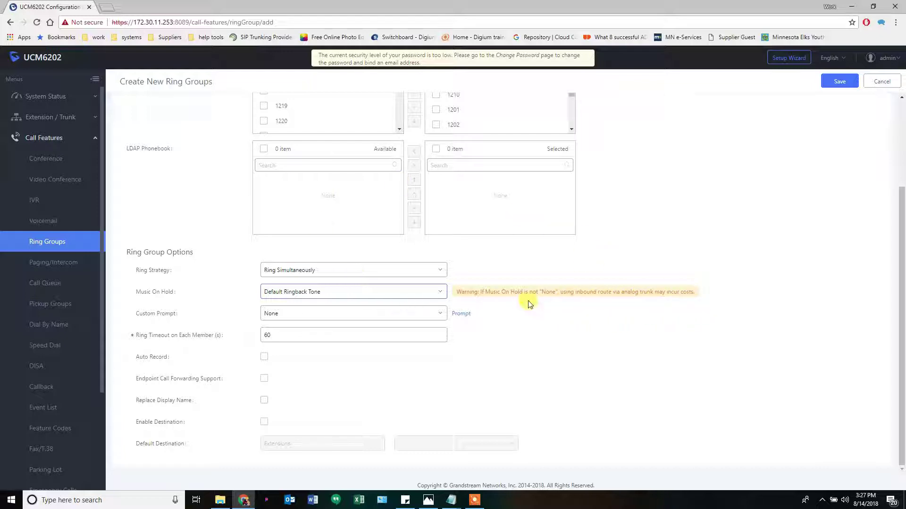
pyautogui.click(279, 319)
pyautogui.click(178, 315)
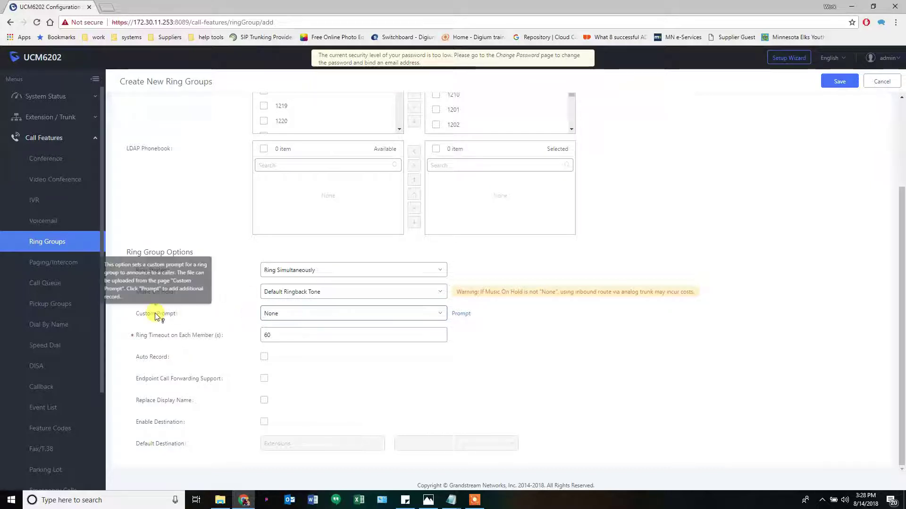
pyautogui.moveTo(152, 340)
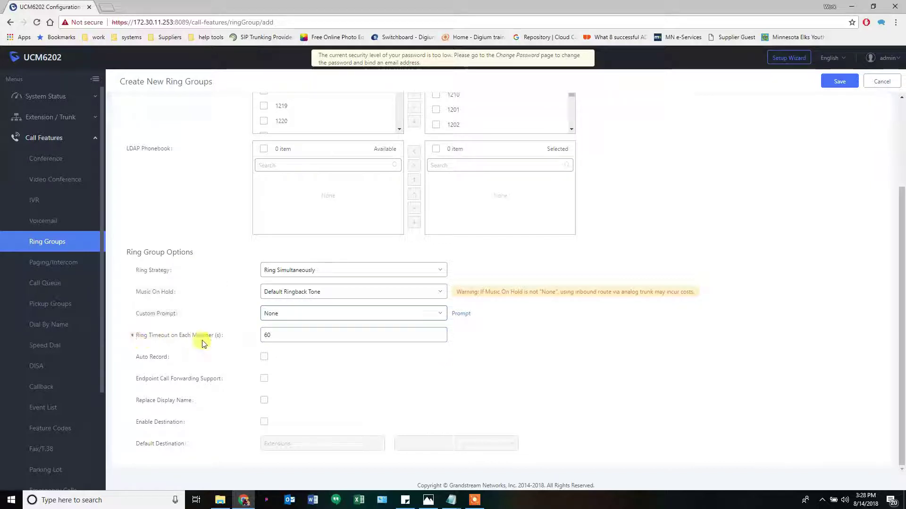
# Change RG1's ring timeout from 60 to 20 seconds
pyautogui.doubleClick(268, 334)
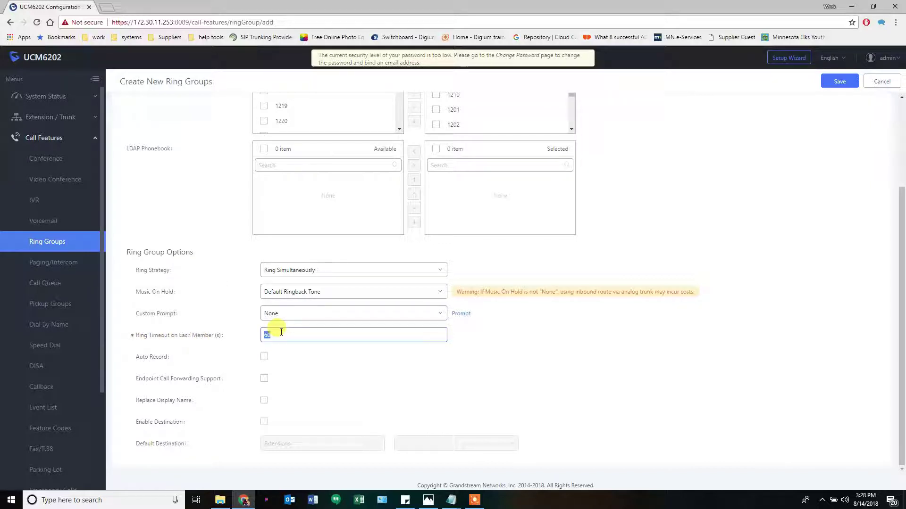
pyautogui.write('20')
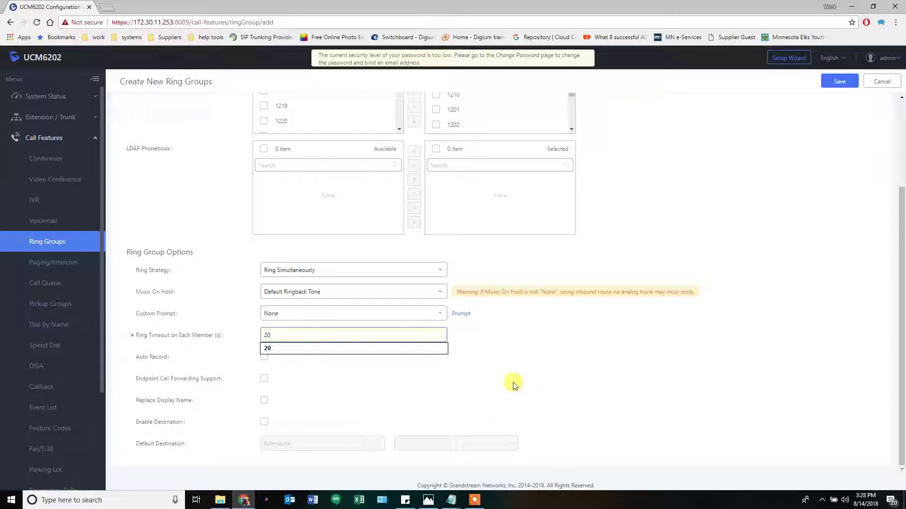
pyautogui.click(513, 384)
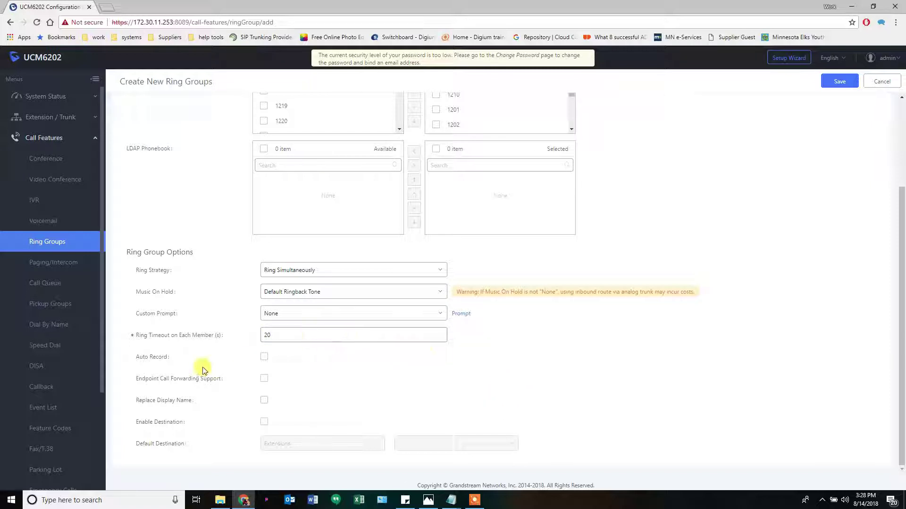
pyautogui.moveTo(156, 361)
pyautogui.moveTo(177, 386)
pyautogui.moveTo(167, 400)
pyautogui.scroll(3, 300, 406)
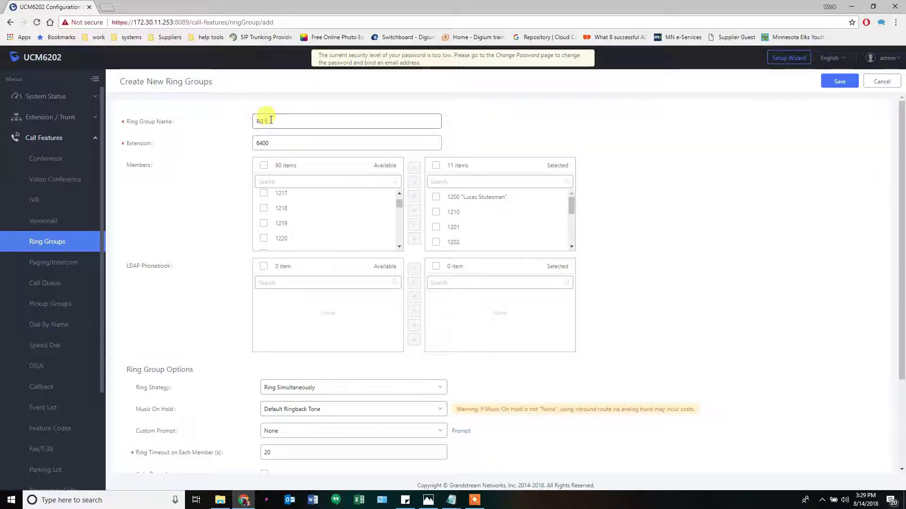
pyautogui.moveTo(271, 120); pyautogui.dragTo(248, 120)
pyautogui.scroll(-2, 211, 235)
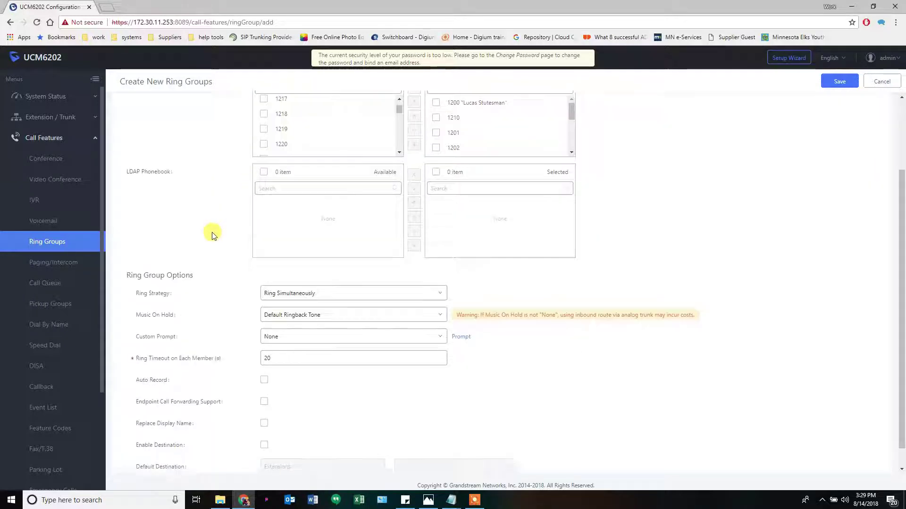
pyautogui.scroll(-1, 212, 234)
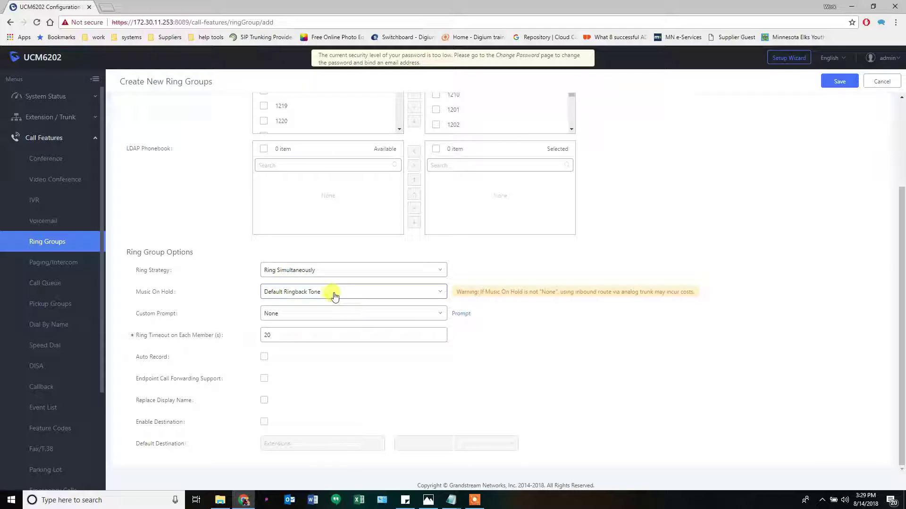
# Send unanswered RG1 calls to extension 1200's voicemail and save the group
pyautogui.click(264, 422)
pyautogui.click(282, 443)
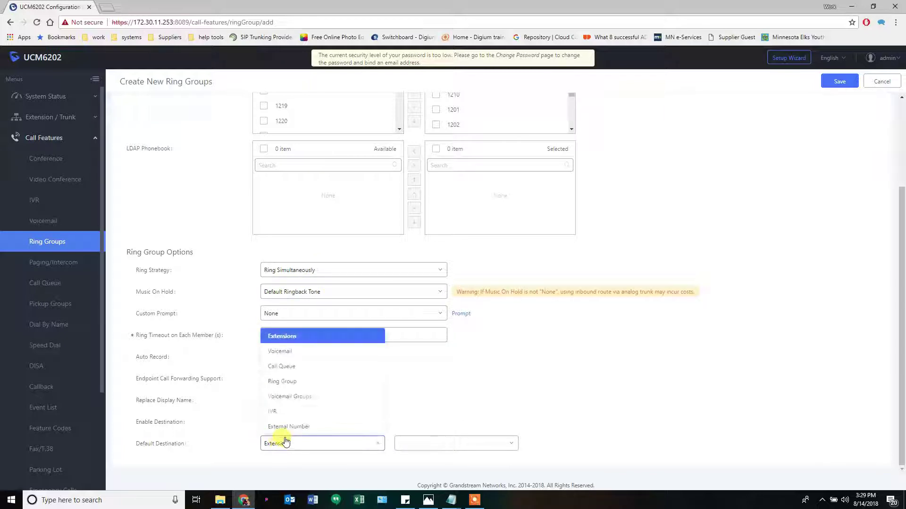
pyautogui.click(287, 352)
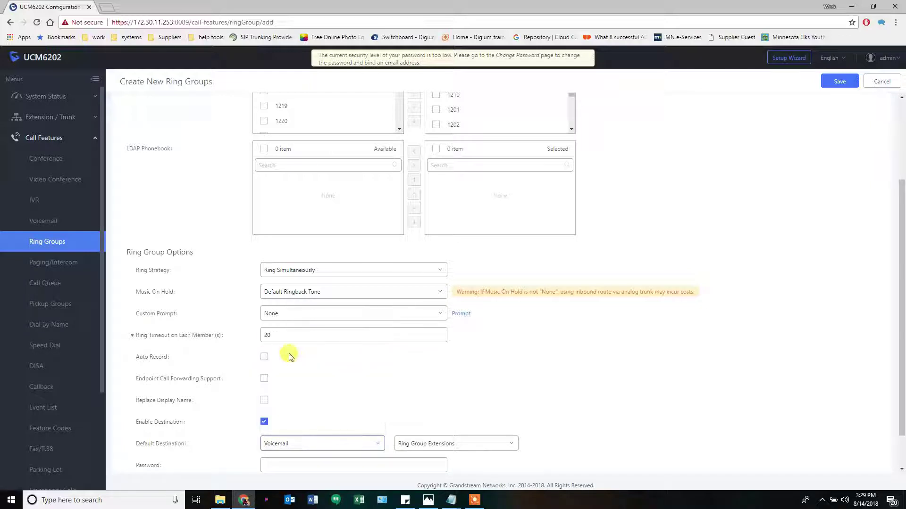
pyautogui.click(466, 448)
pyautogui.click(420, 476)
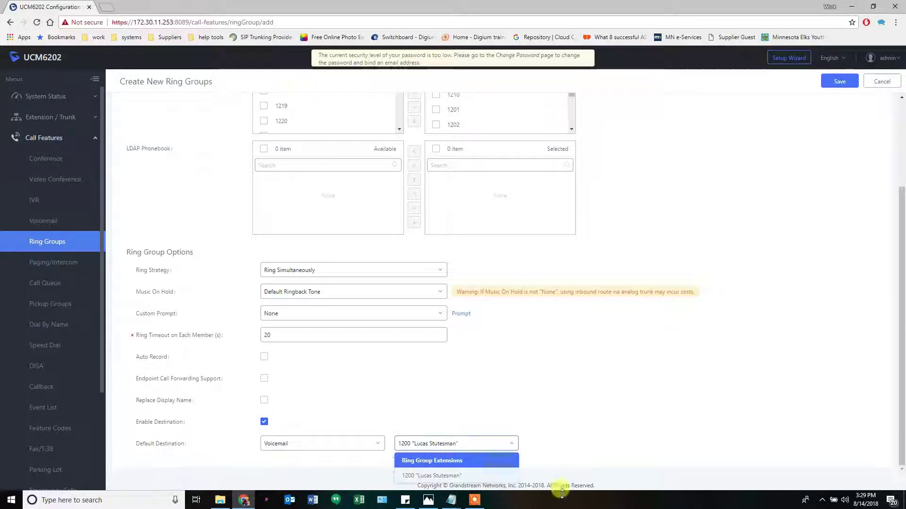
pyautogui.click(839, 83)
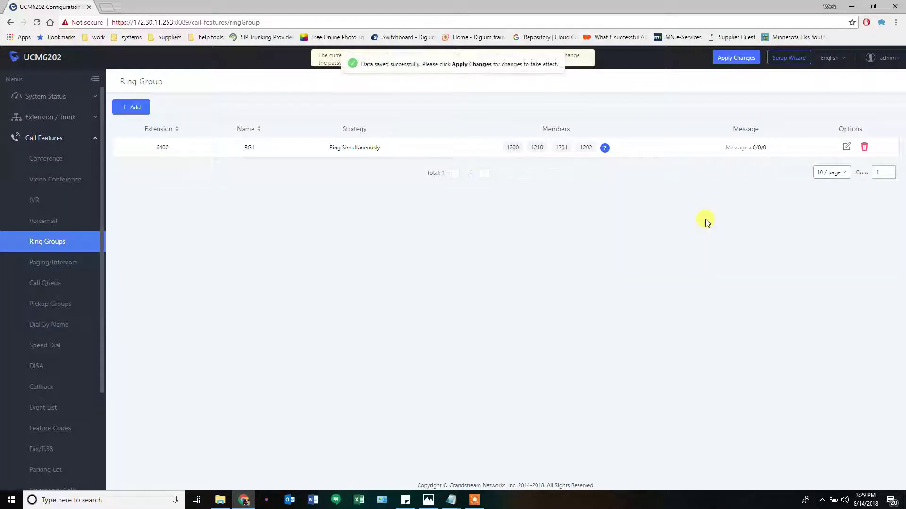
# Add a new ring group on 6401 named RG2, checking the routing diagram along the way
pyautogui.click(133, 108)
pyautogui.click(283, 120)
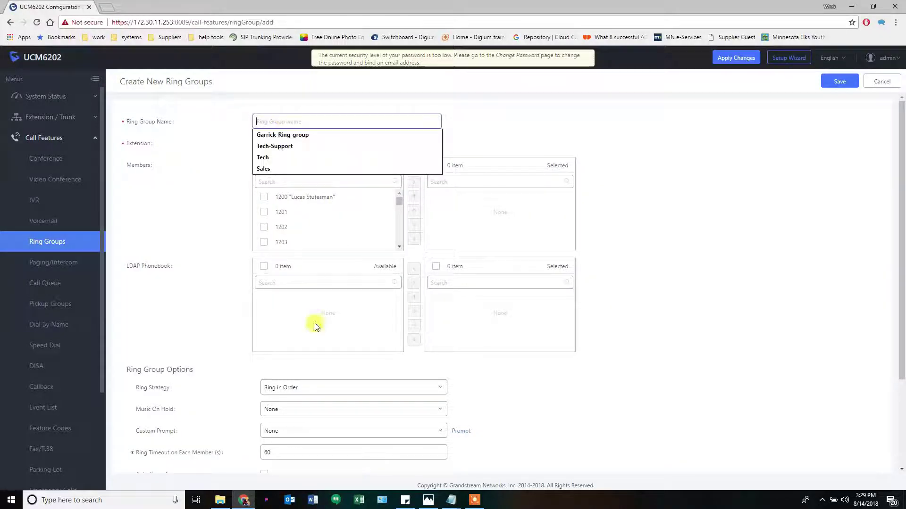
pyautogui.click(428, 500)
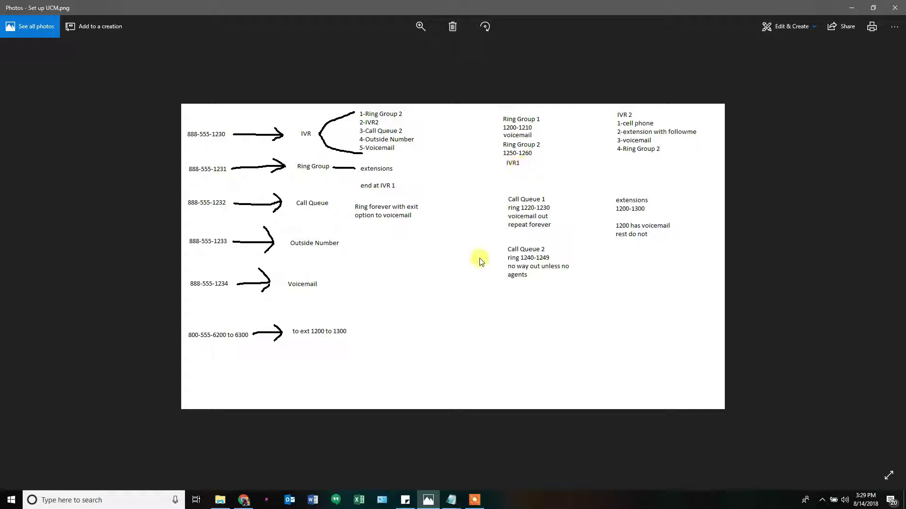
pyautogui.click(435, 500)
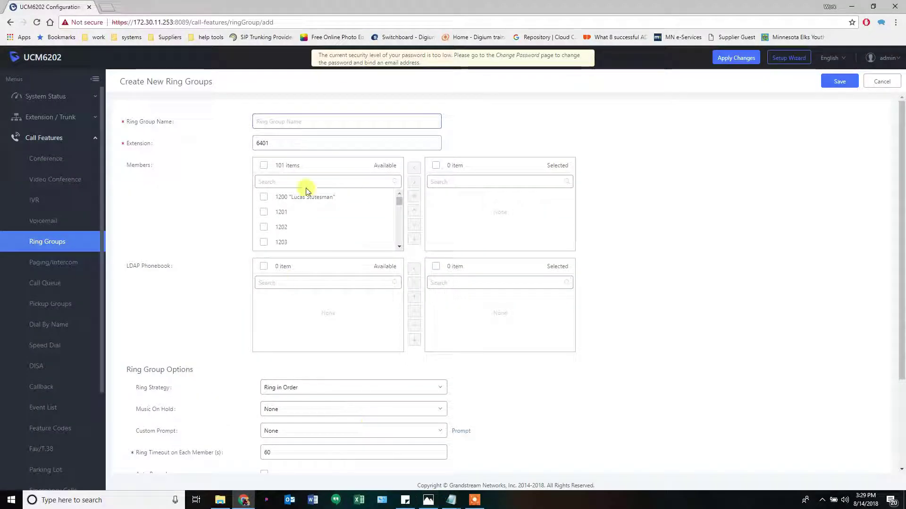
pyautogui.click(331, 122)
pyautogui.write('RG2')
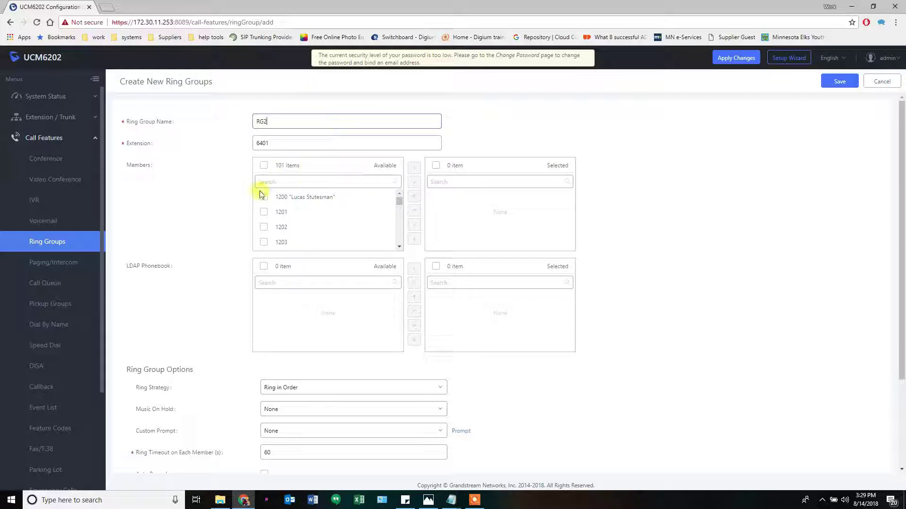
pyautogui.click(414, 502)
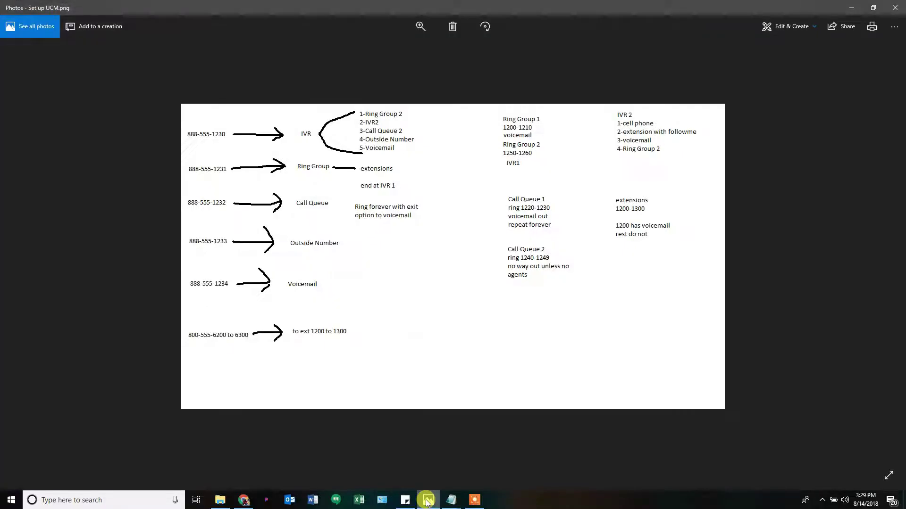
pyautogui.hotkey('alt', 'Tab')
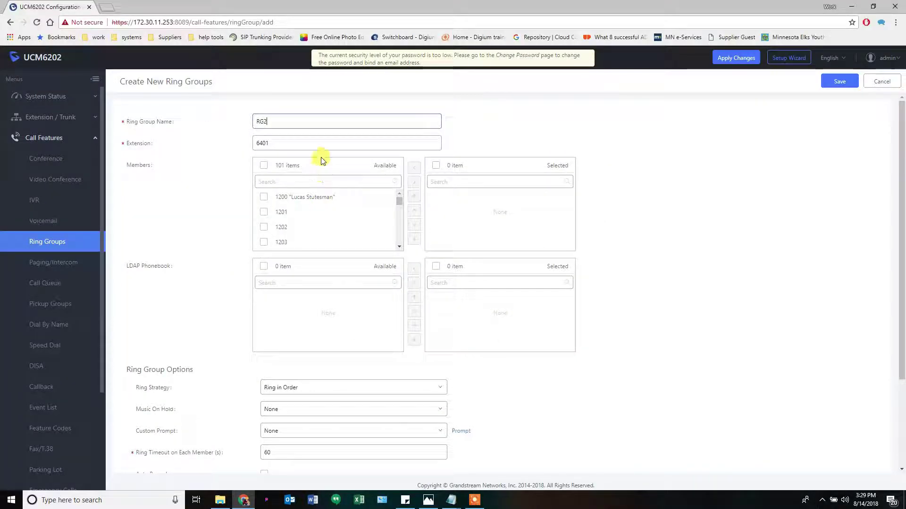
# Add extensions 1250 through 1260 to RG2's selected members
pyautogui.click(326, 181)
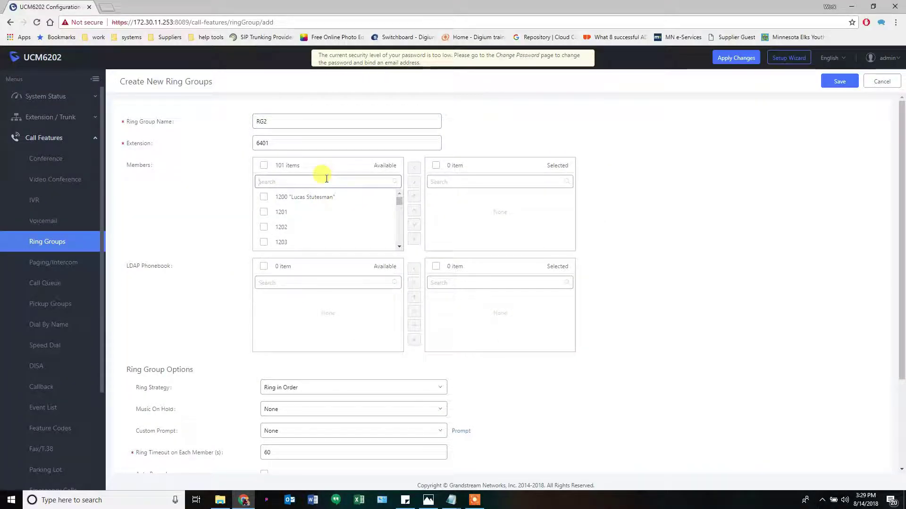
pyautogui.write('1250')
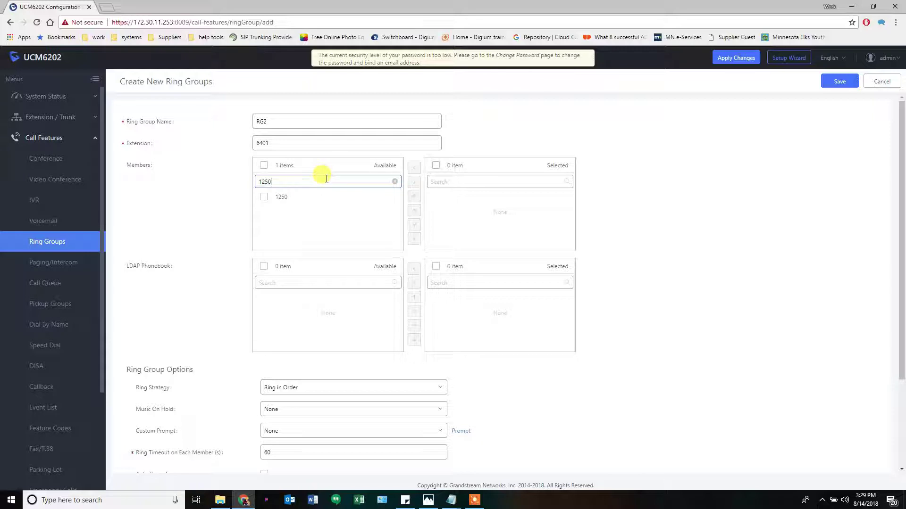
pyautogui.click(263, 197)
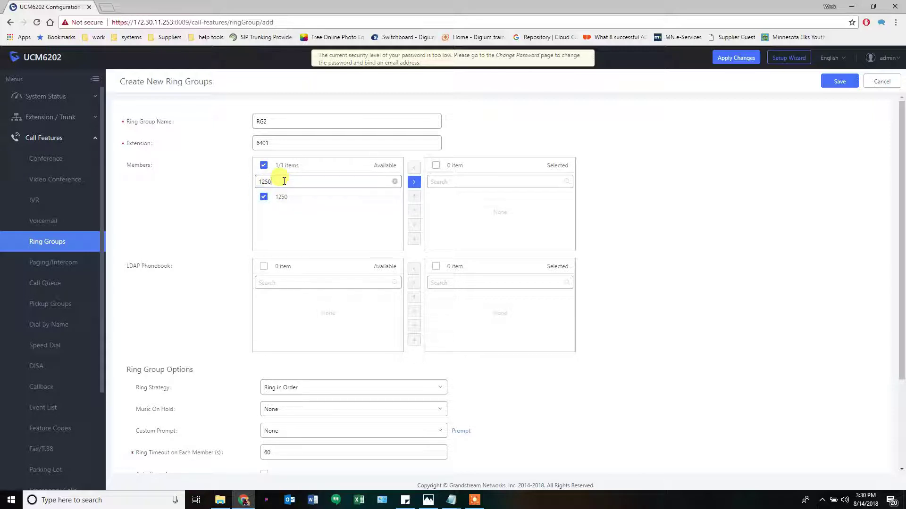
pyautogui.click(284, 181)
pyautogui.press('BackSpace')
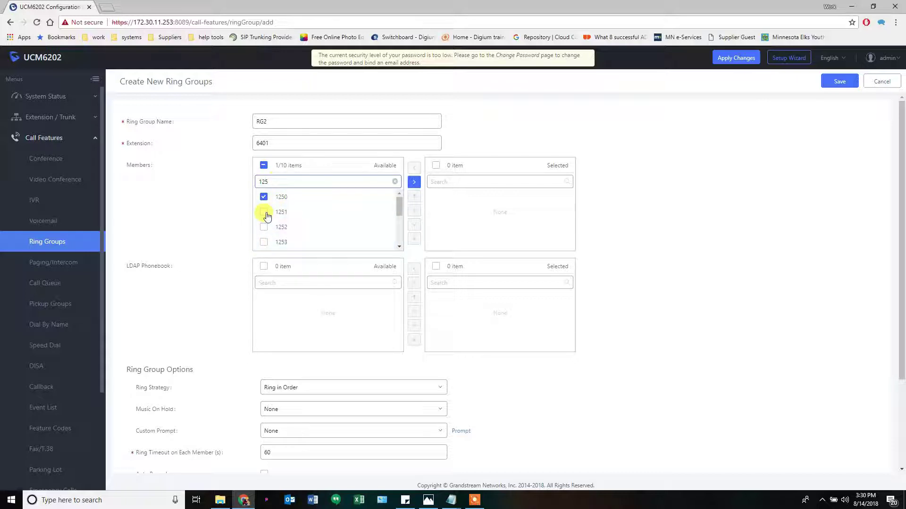
pyautogui.click(264, 227)
pyautogui.click(263, 242)
pyautogui.scroll(-1, 279, 231)
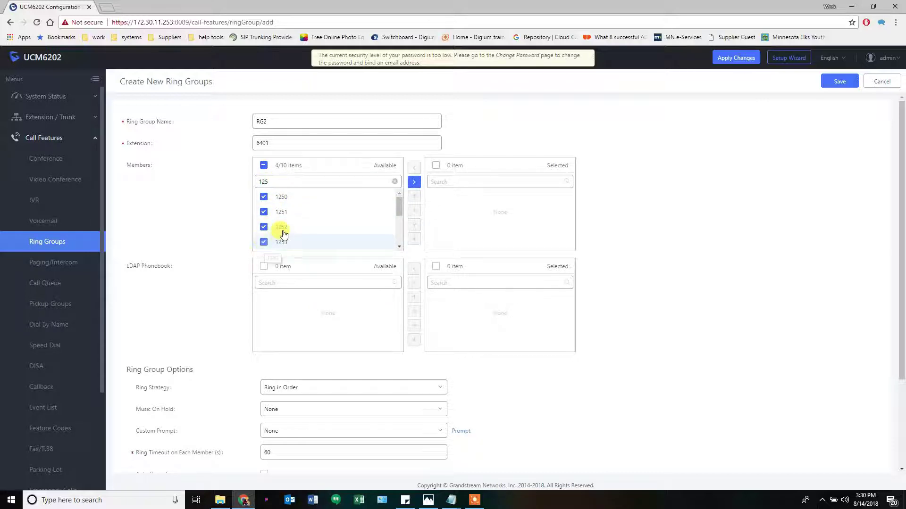
pyautogui.click(263, 210)
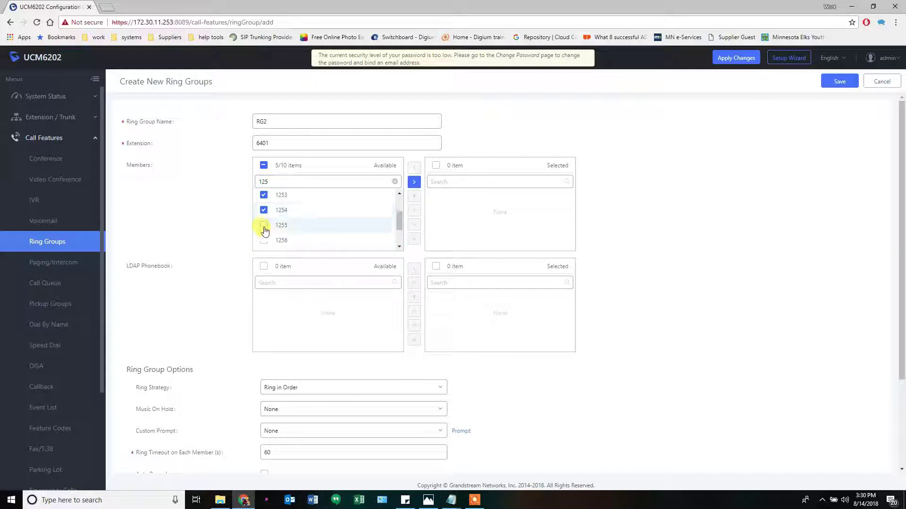
pyautogui.click(263, 225)
pyautogui.click(263, 240)
pyautogui.scroll(-1, 265, 231)
pyautogui.click(263, 213)
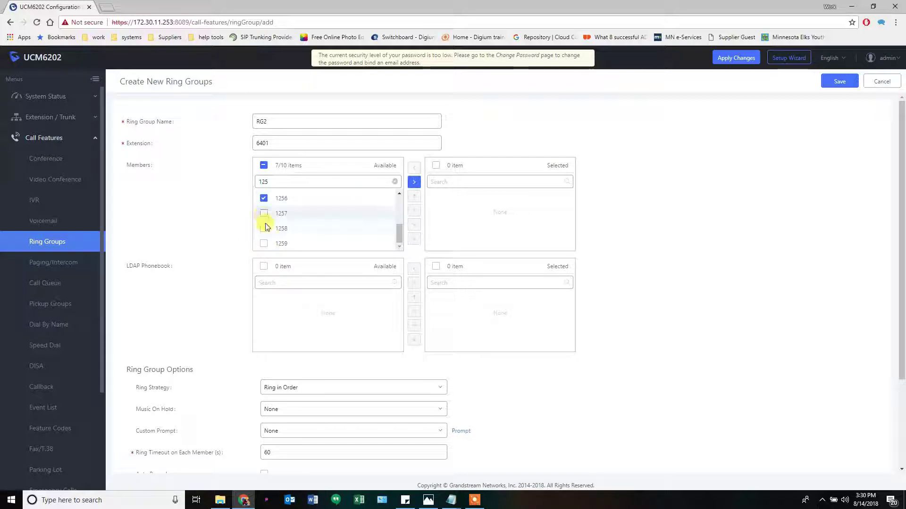
pyautogui.click(263, 228)
pyautogui.click(263, 244)
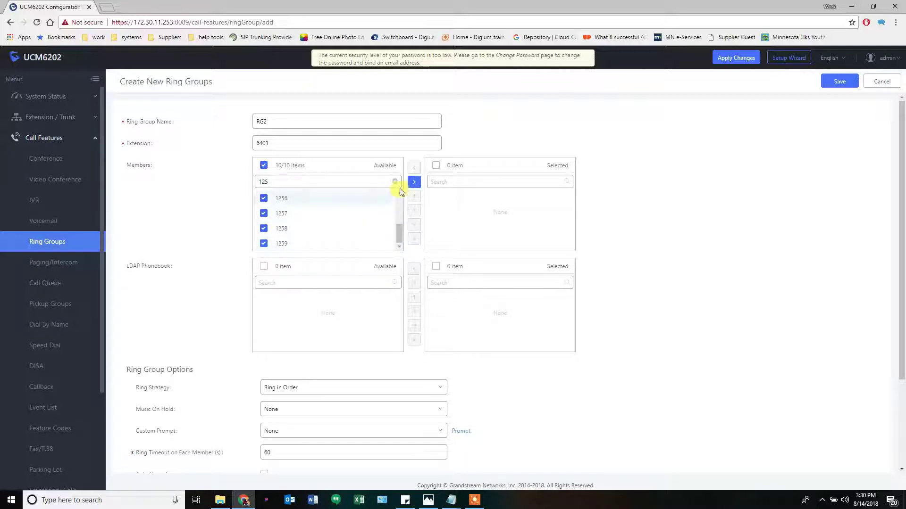
pyautogui.click(413, 184)
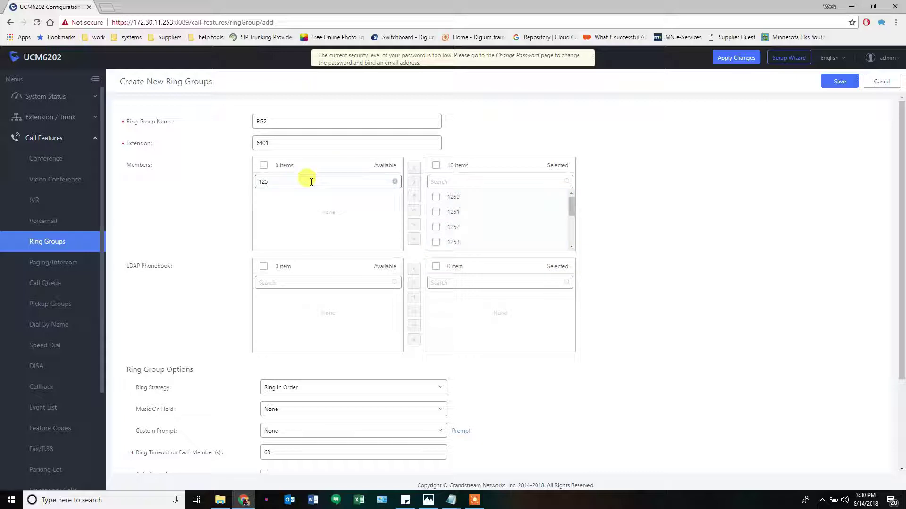
pyautogui.press('BackSpace')
pyautogui.write('60')
pyautogui.click(263, 197)
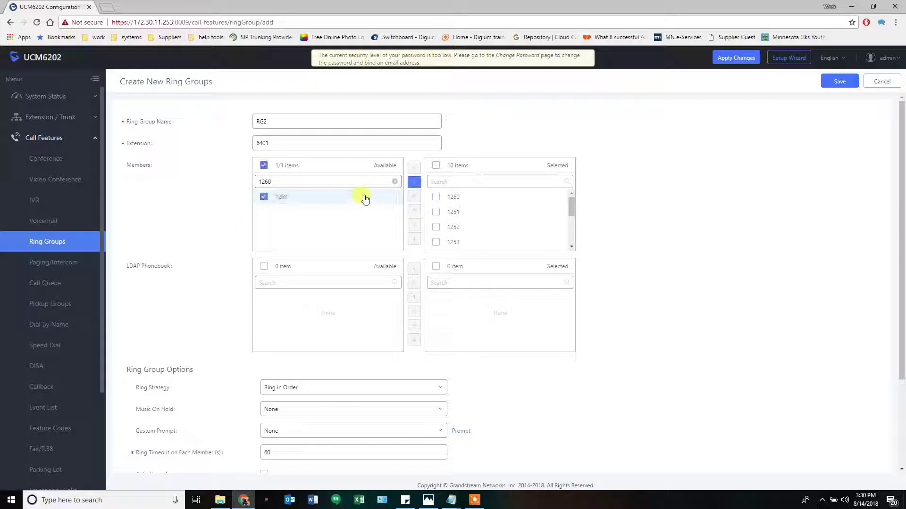
pyautogui.click(413, 183)
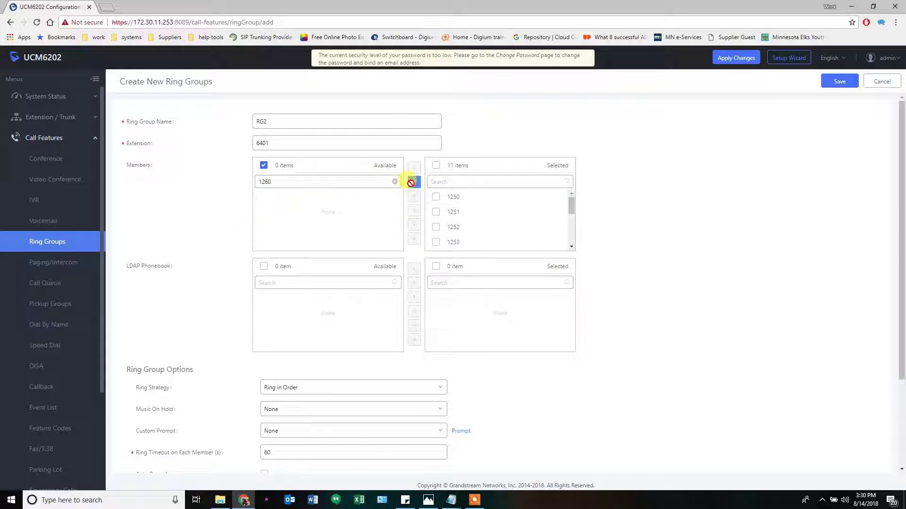
# Give RG2 Ring Simultaneously, Default Ringback Tone and a 20-second timeout, then save and apply
pyautogui.click(334, 387)
pyautogui.click(315, 403)
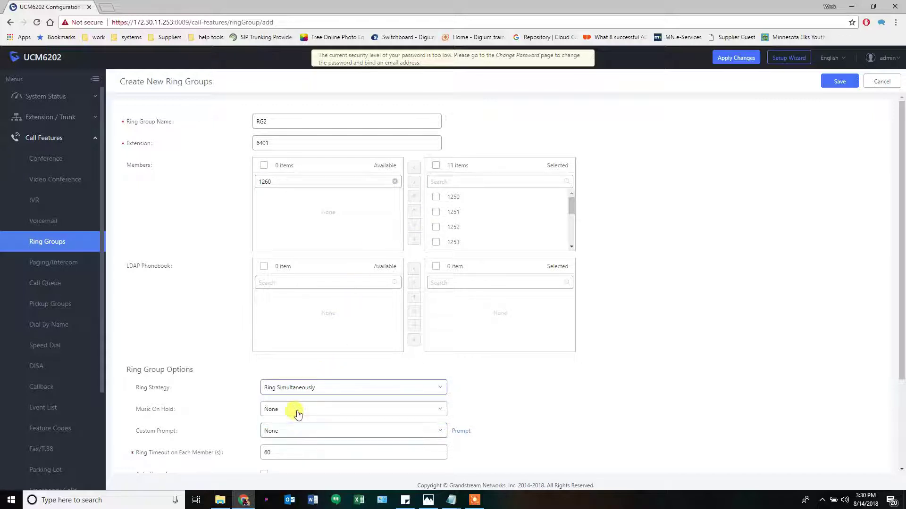
pyautogui.click(298, 414)
pyautogui.click(293, 454)
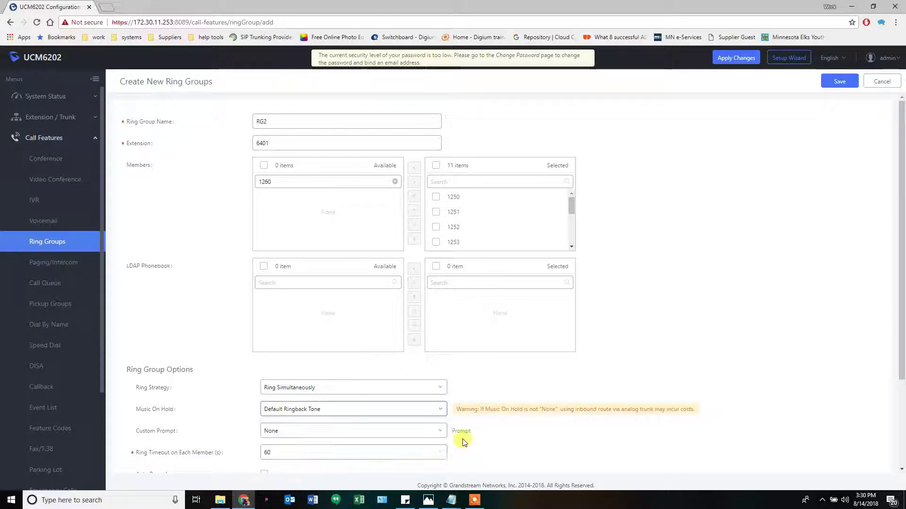
pyautogui.scroll(-1, 339, 444)
pyautogui.doubleClick(310, 455)
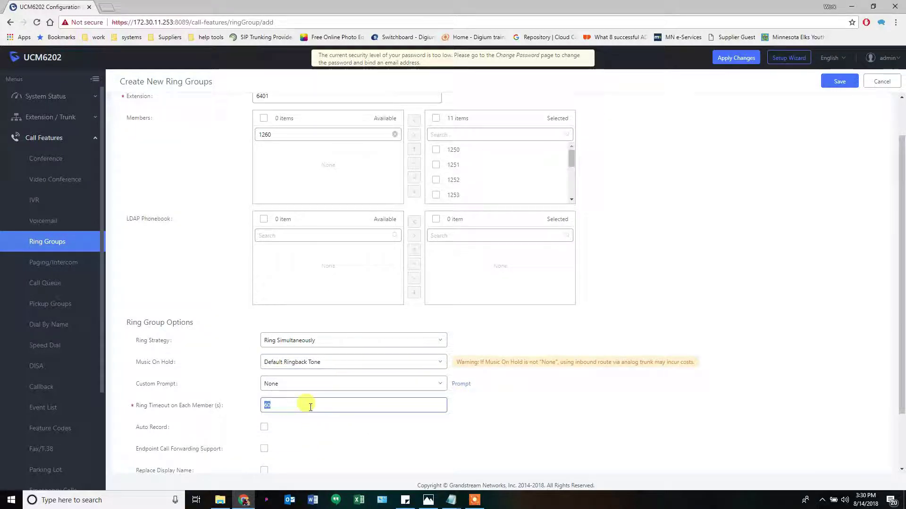
pyautogui.write('20')
pyautogui.scroll(-1, 439, 399)
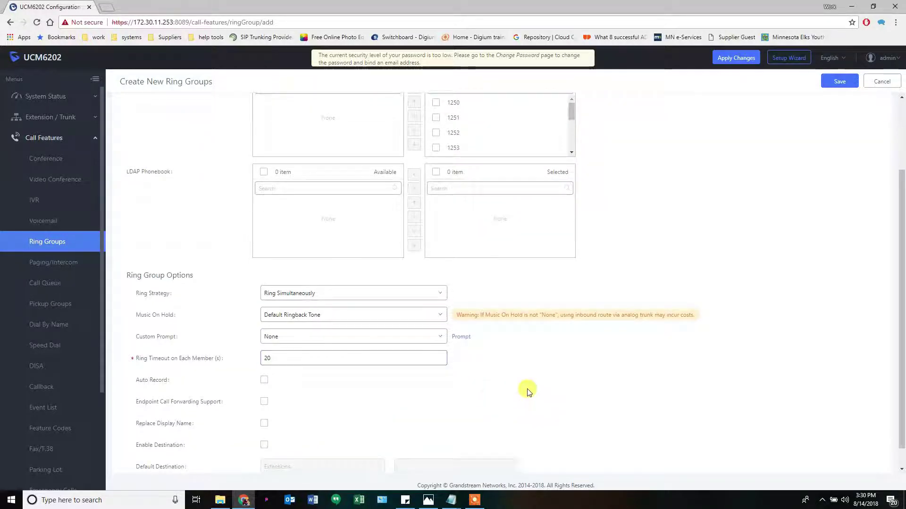
pyautogui.scroll(-1, 528, 391)
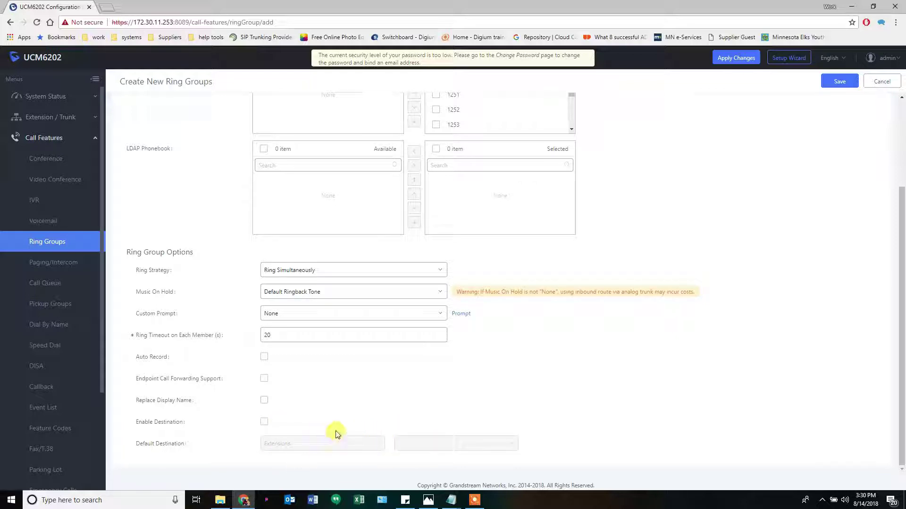
pyautogui.click(838, 84)
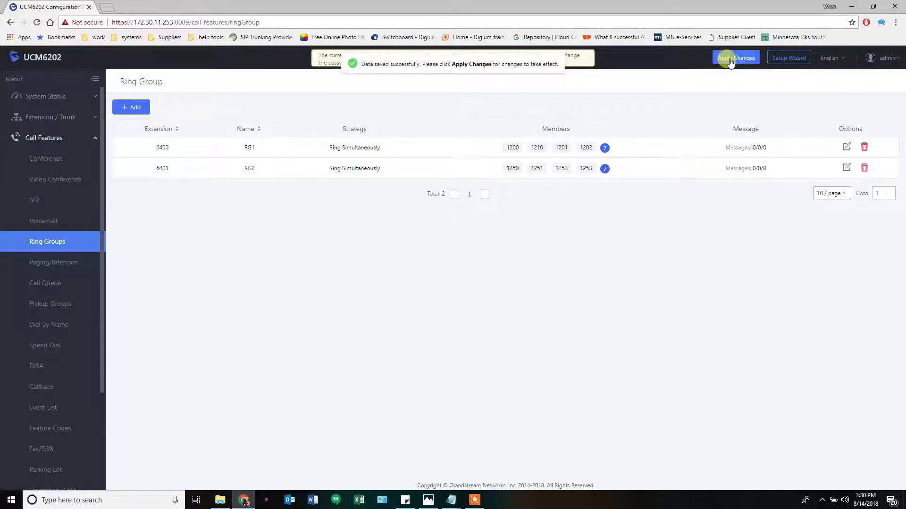
pyautogui.click(730, 58)
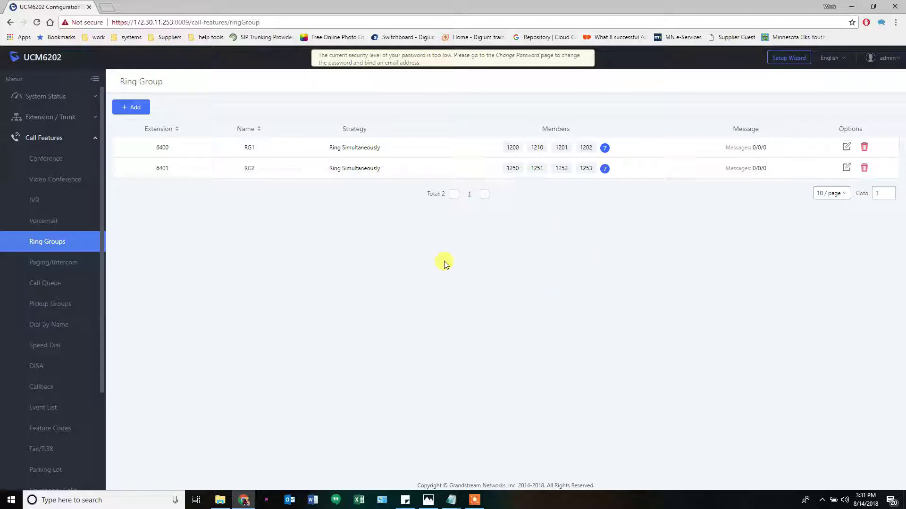
# Review the 'set up UCM order.txt' checklist in Notepad, then minimize it
pyautogui.click(405, 501)
pyautogui.click(403, 502)
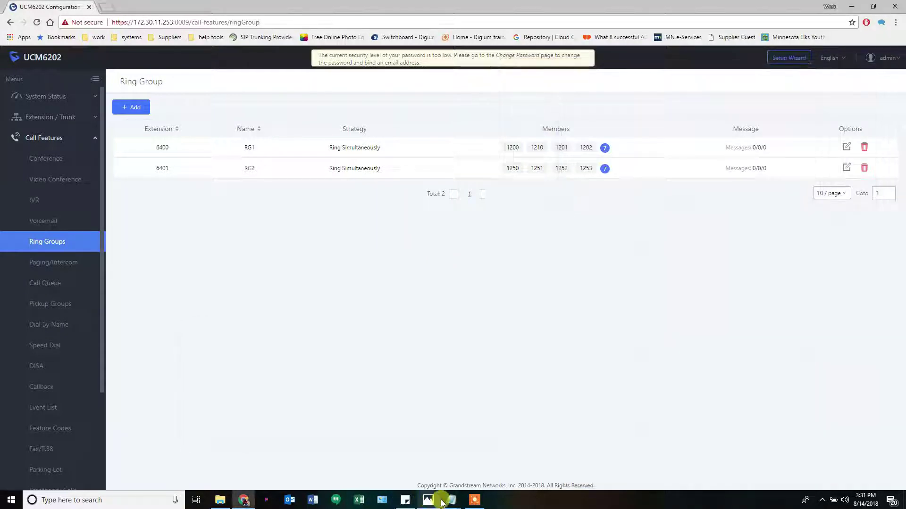
pyautogui.moveTo(453, 503)
pyautogui.click(409, 469)
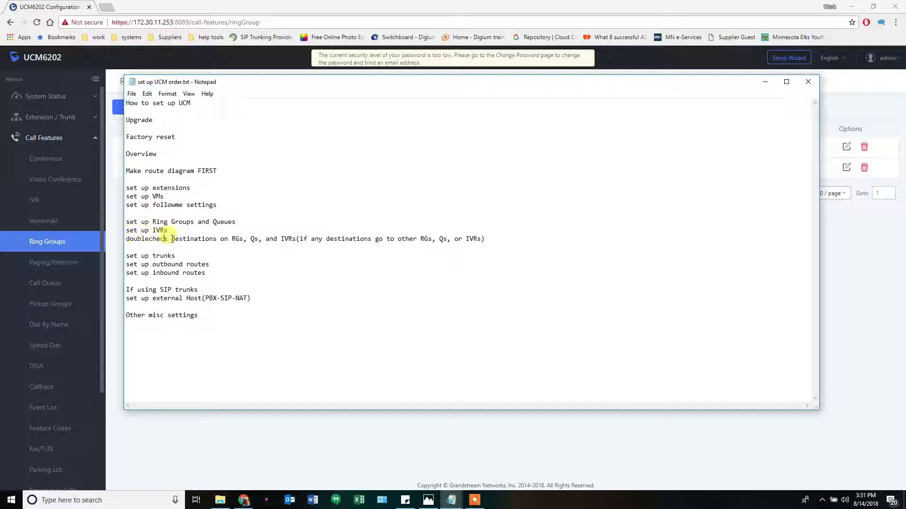
pyautogui.click(398, 98)
pyautogui.press('super+Down')
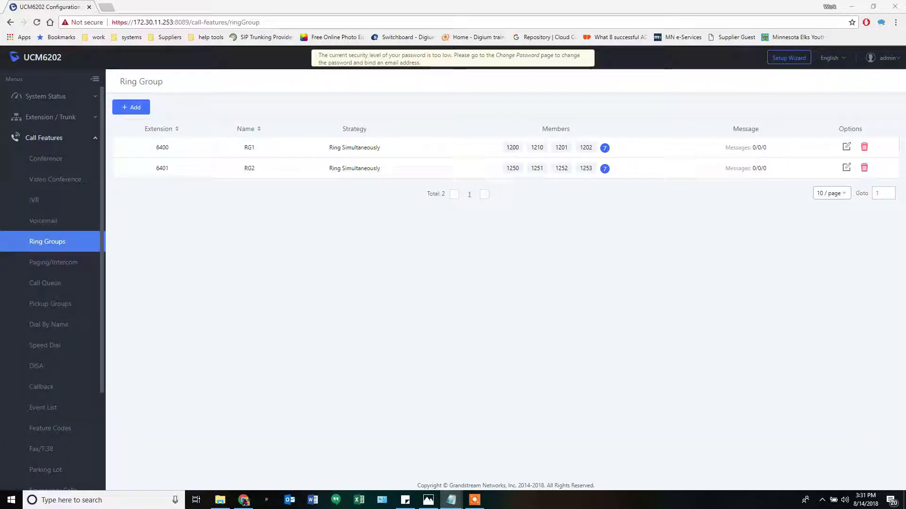
# Add a new call queue from the Call Queue page, prefilled with extension 6500
pyautogui.click(45, 285)
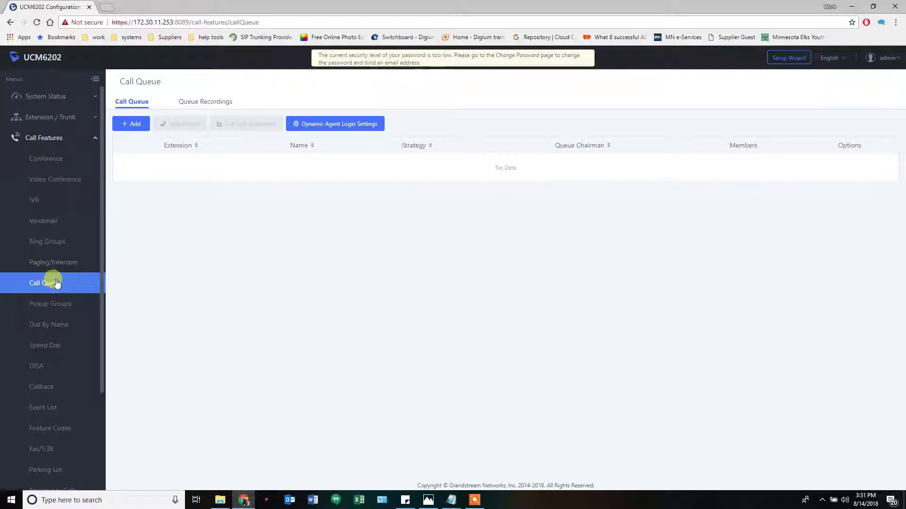
pyautogui.click(129, 124)
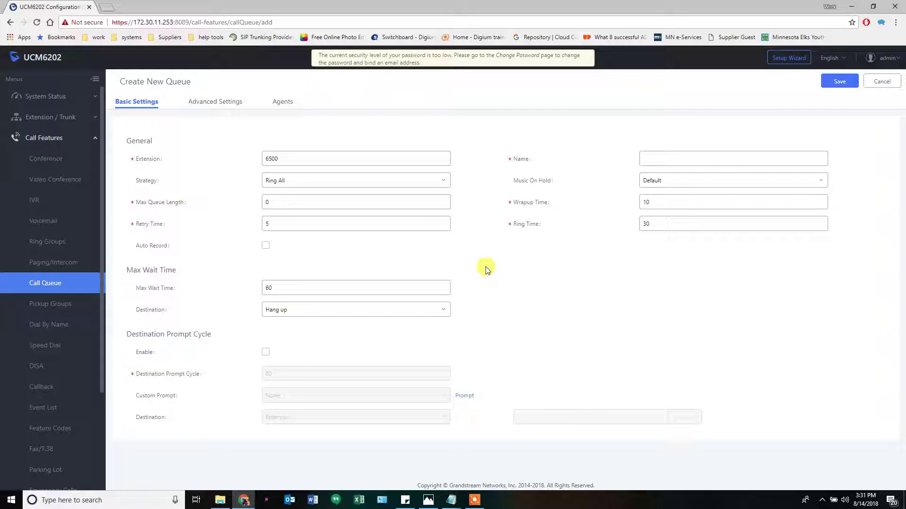
# Name queue 6500 'Q1', keep Ring All, and choose Default Ringback Tone hold music
pyautogui.click(271, 155)
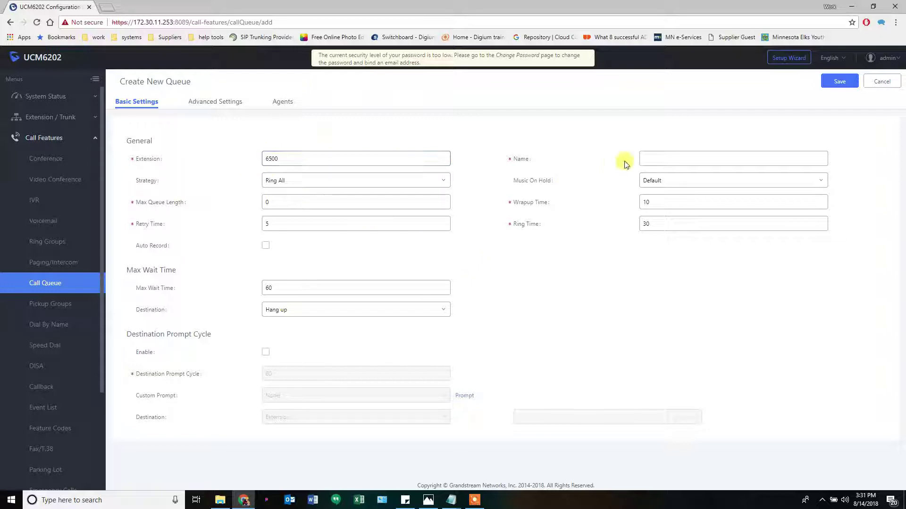
pyautogui.click(653, 159)
pyautogui.write('Q1')
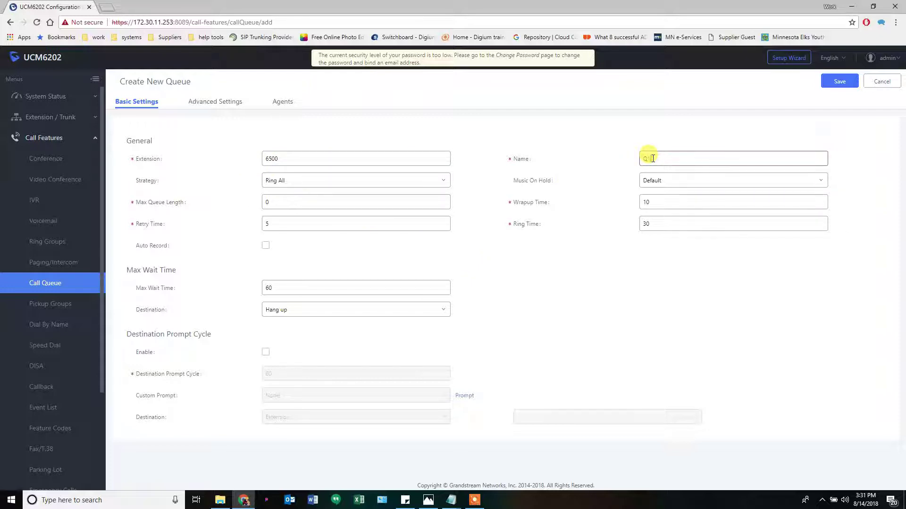
pyautogui.click(288, 184)
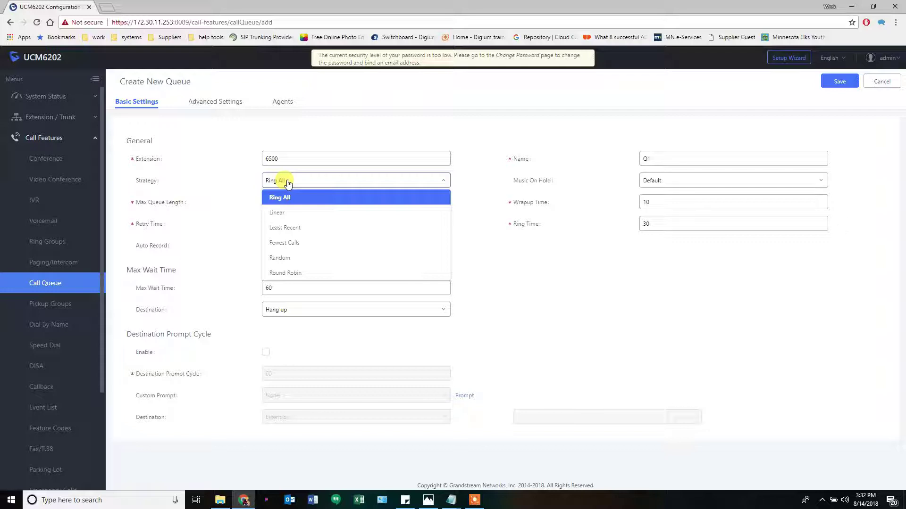
pyautogui.click(288, 183)
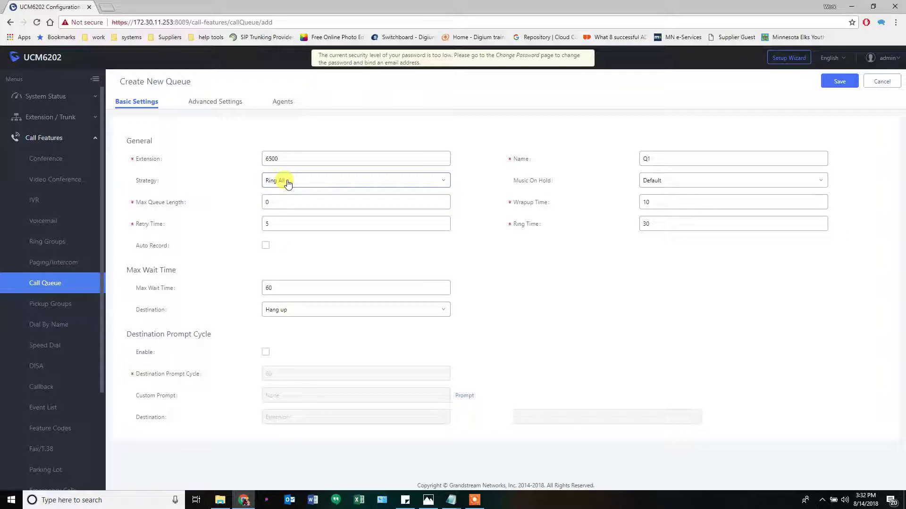
pyautogui.click(679, 183)
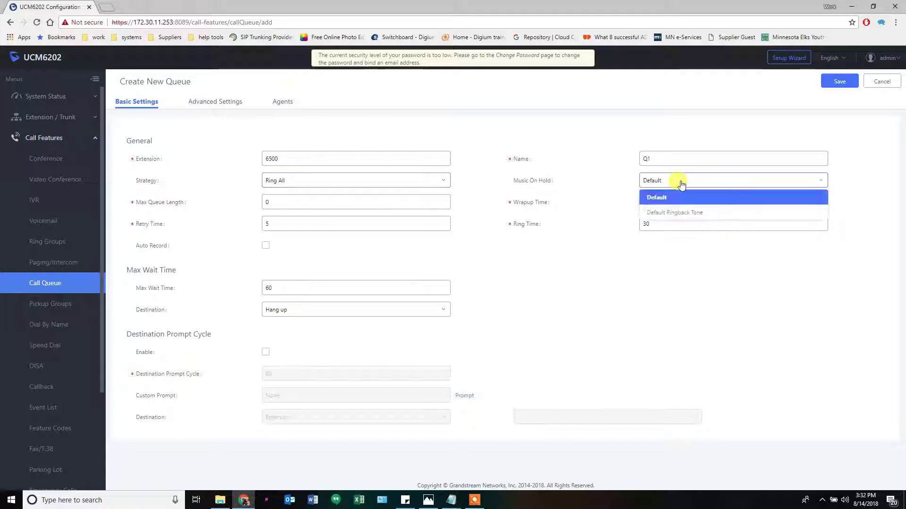
pyautogui.click(675, 212)
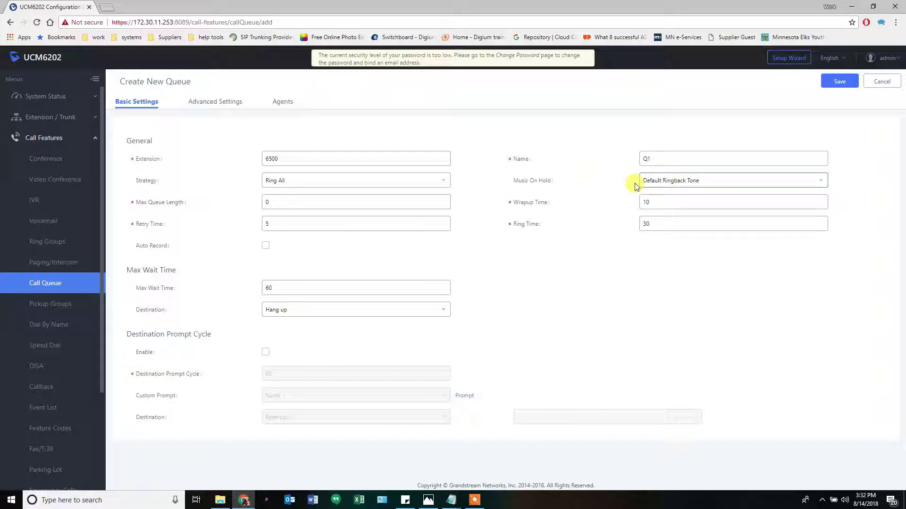
pyautogui.click(688, 181)
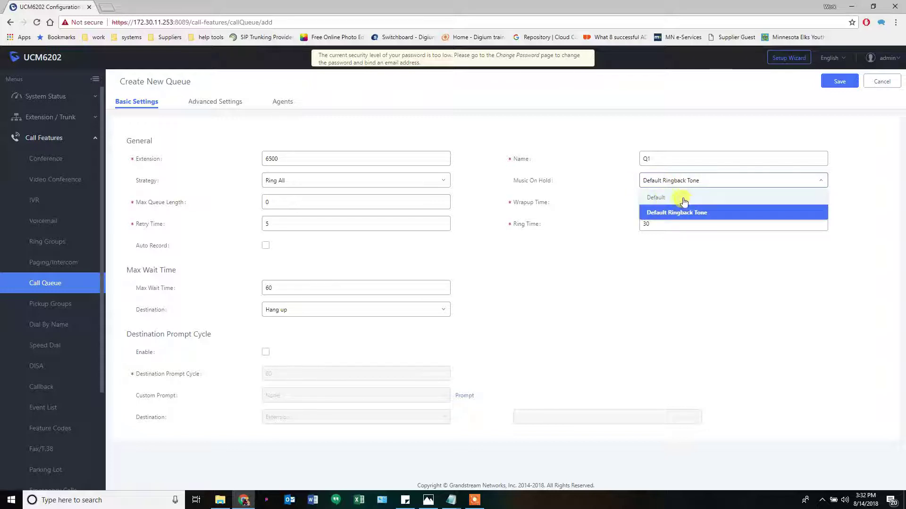
pyautogui.click(666, 181)
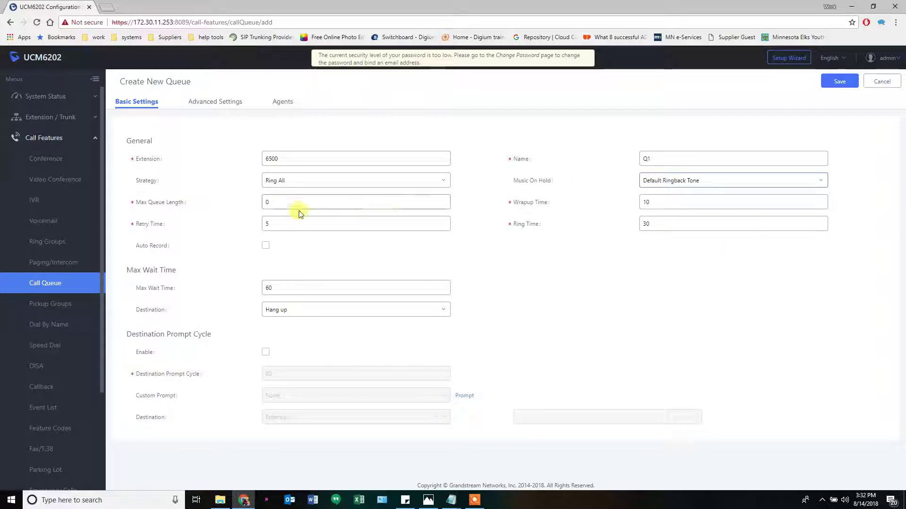
# Confirm Q1's queue strategy stays Ring All
pyautogui.moveTo(172, 202)
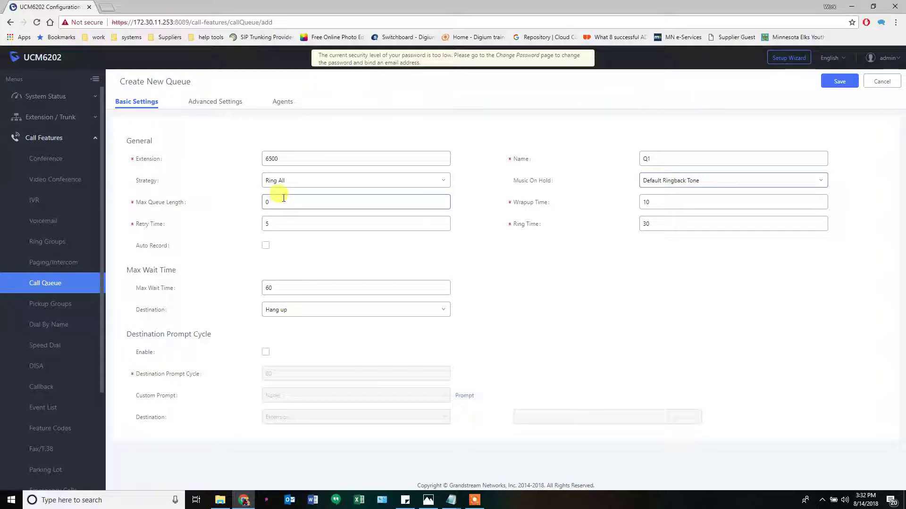
pyautogui.moveTo(542, 204)
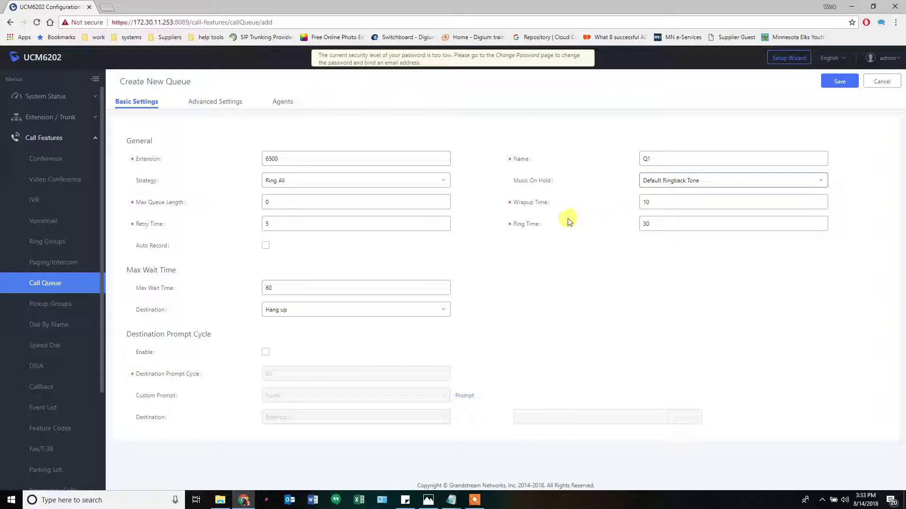
pyautogui.moveTo(531, 227)
pyautogui.click(340, 178)
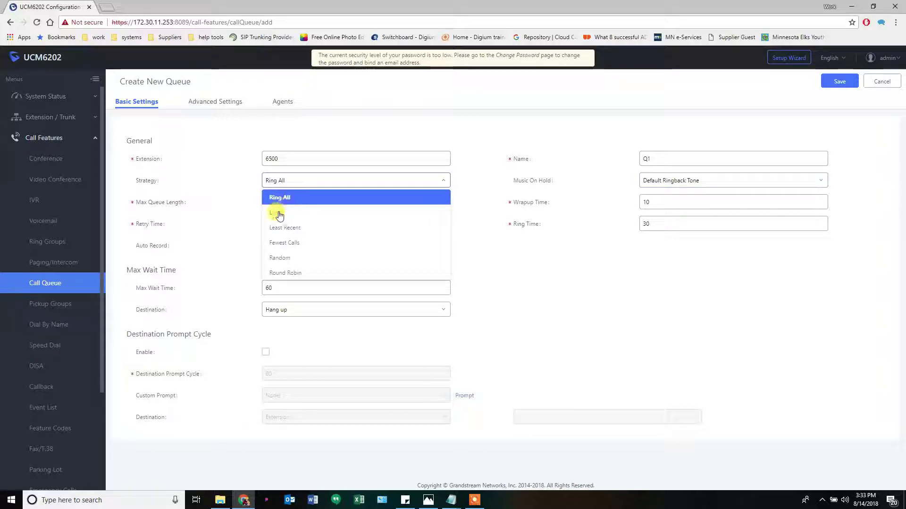
pyautogui.click(308, 197)
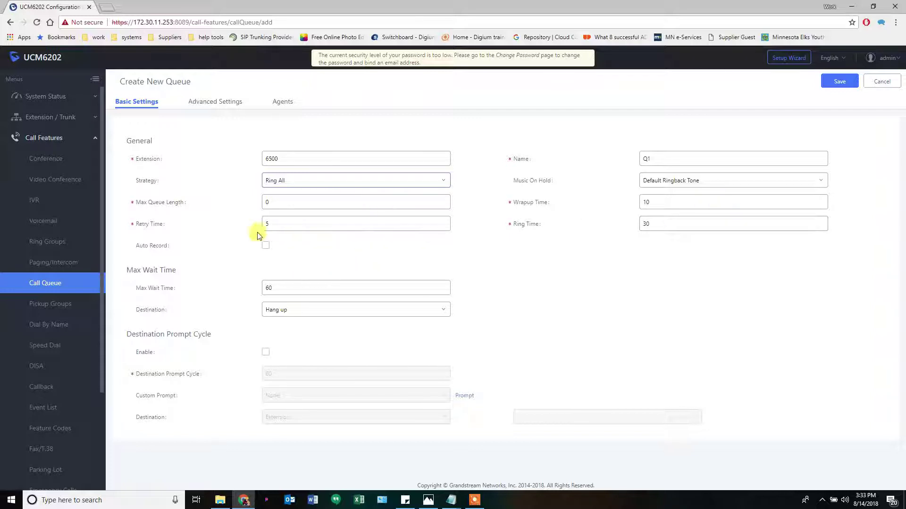
pyautogui.moveTo(148, 230)
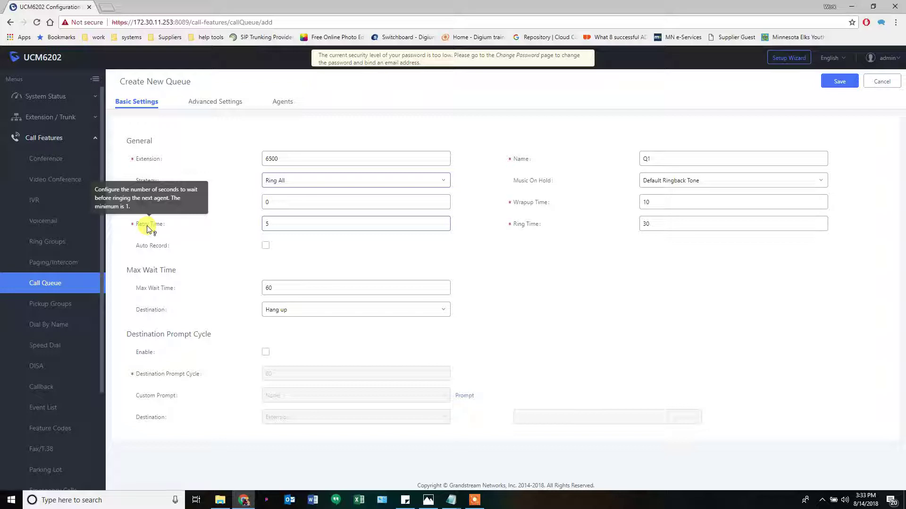
pyautogui.click(291, 181)
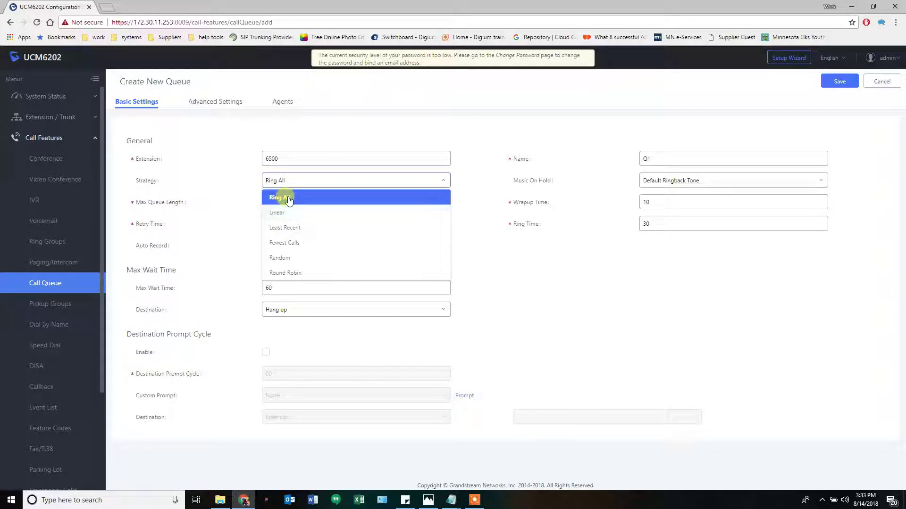
pyautogui.click(289, 197)
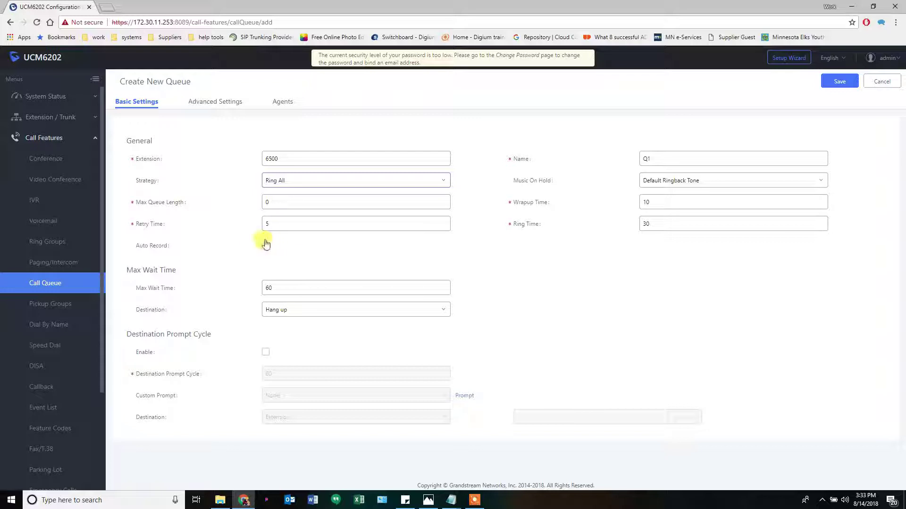
# Leave Q1's max wait time destination set to Hang up
pyautogui.moveTo(141, 288)
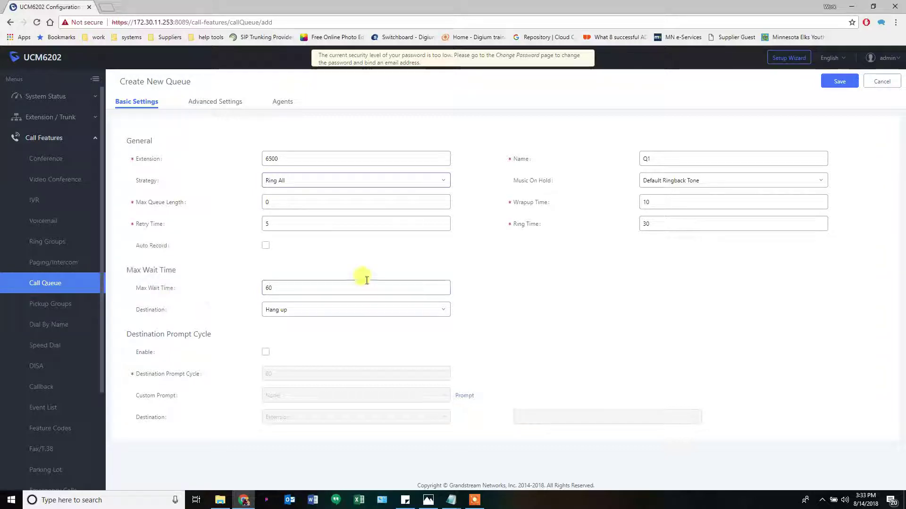
pyautogui.click(651, 223)
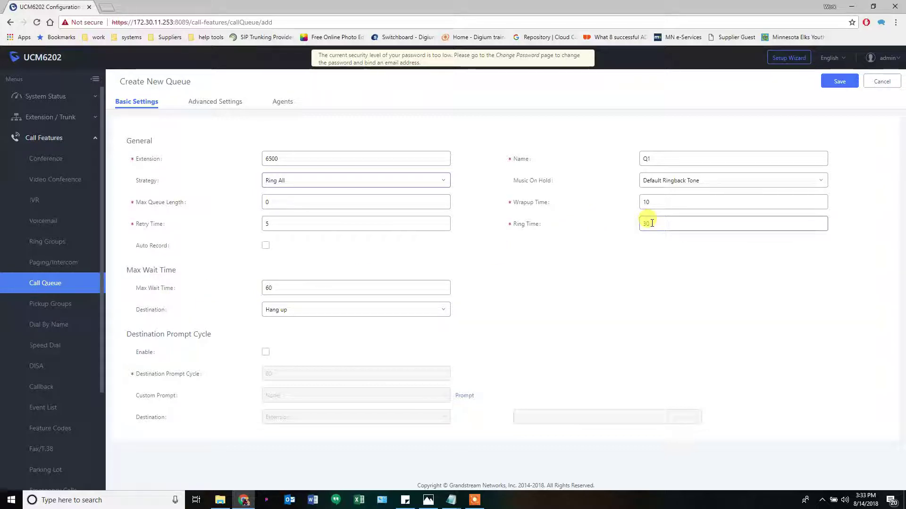
pyautogui.click(297, 315)
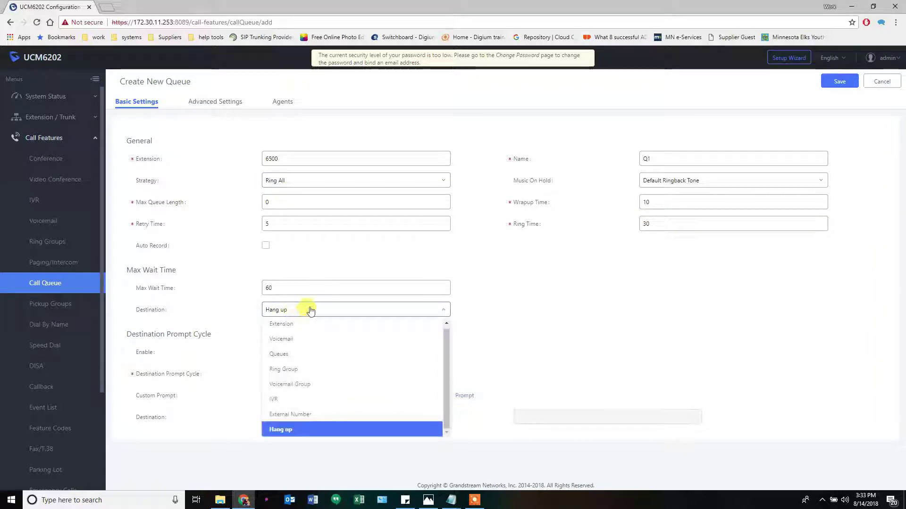
pyautogui.click(299, 313)
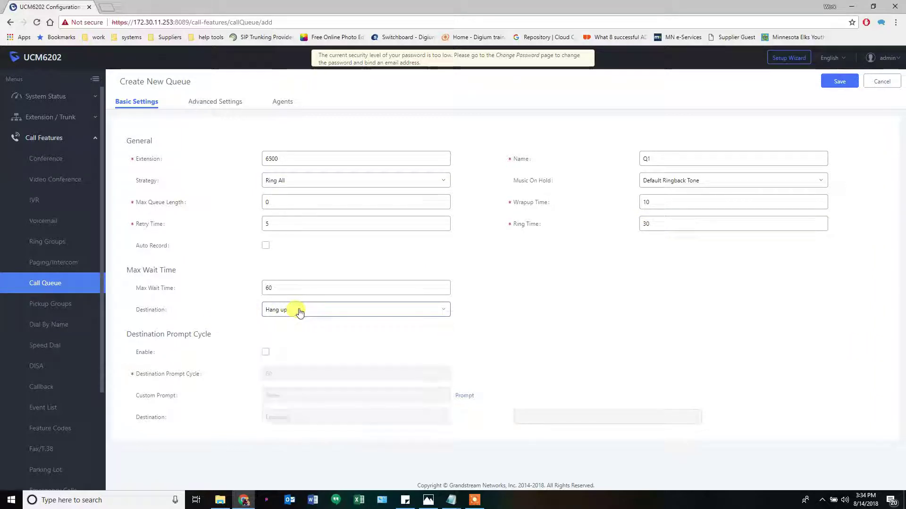
pyautogui.click(426, 502)
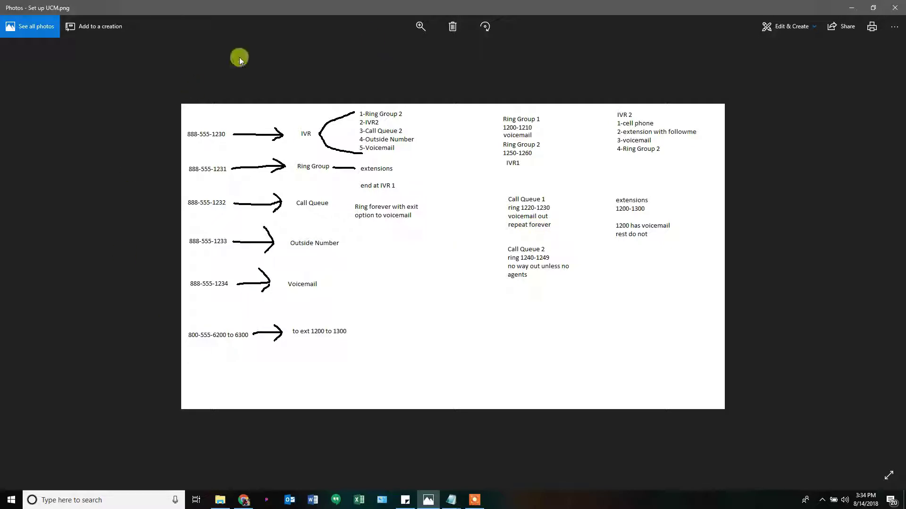
pyautogui.click(853, 13)
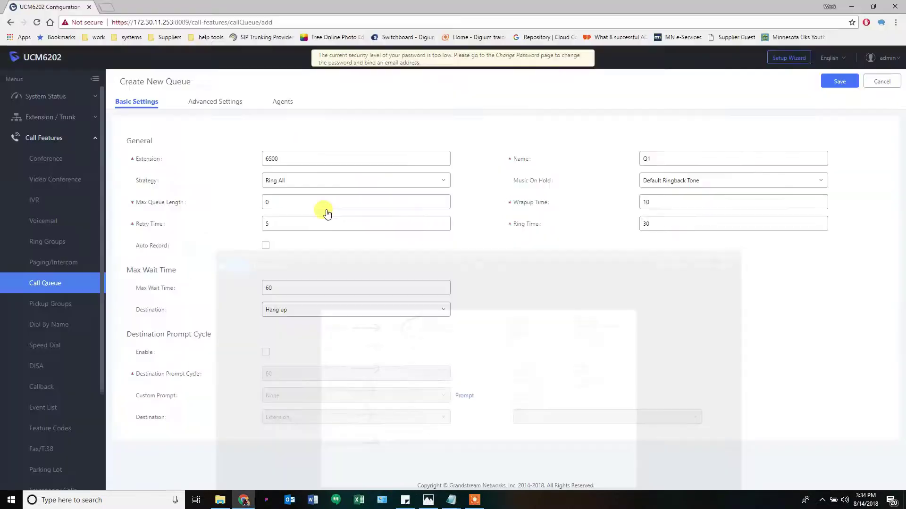
# Set Q1's max wait time to 0 and route timed-out callers to extension 1200's voicemail
pyautogui.doubleClick(299, 288)
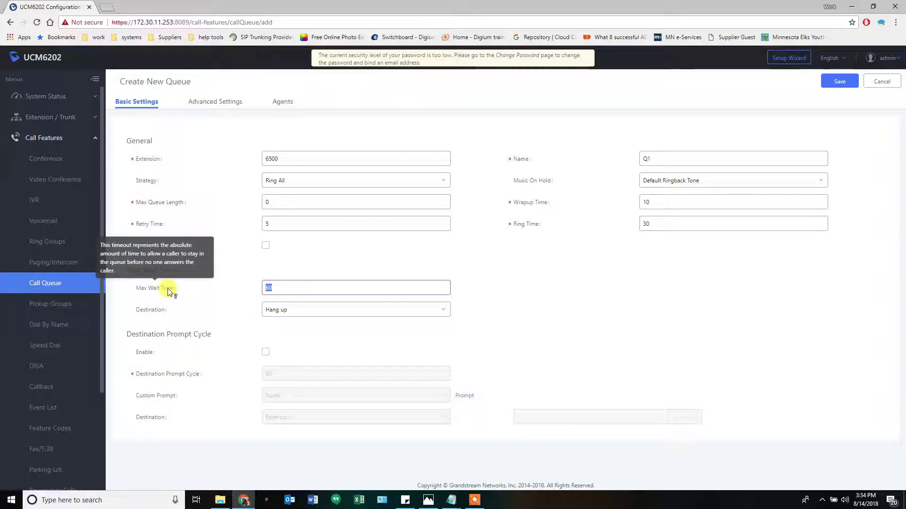
pyautogui.write('0')
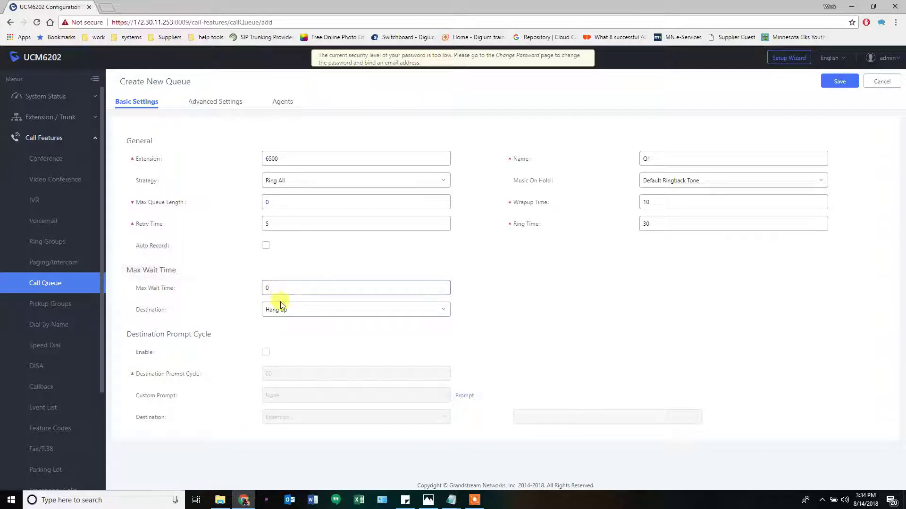
pyautogui.click(286, 309)
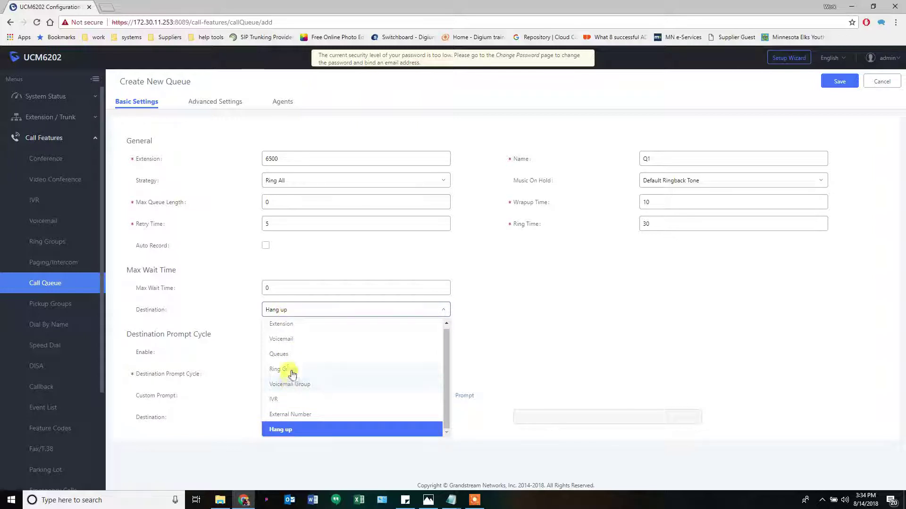
pyautogui.click(289, 339)
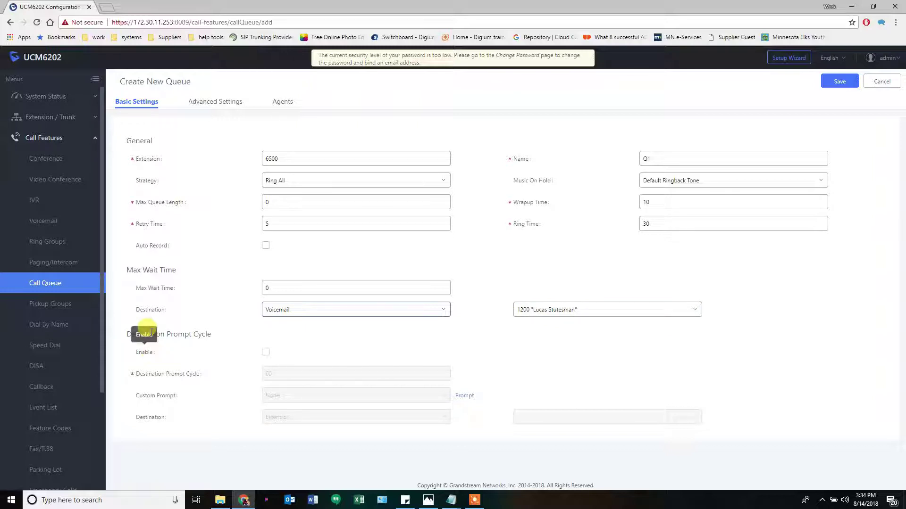
pyautogui.moveTo(152, 376)
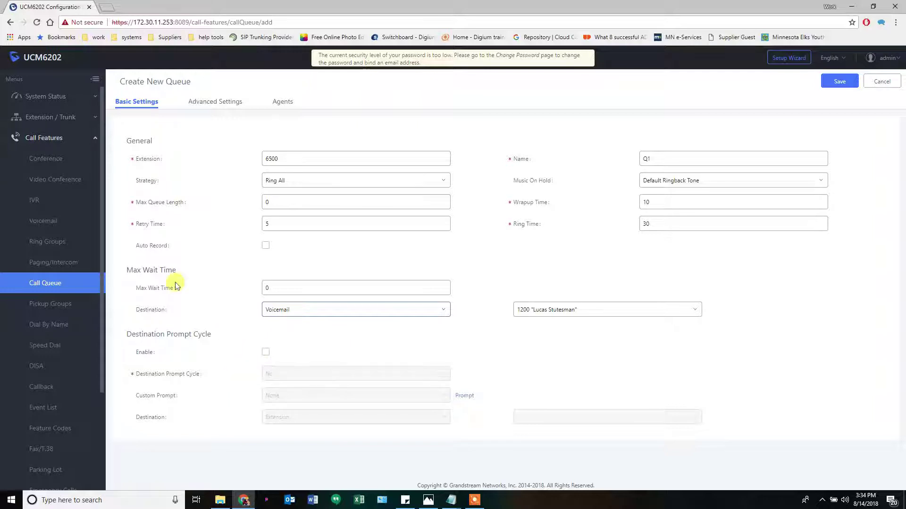
pyautogui.moveTo(164, 295)
# Enable Q1's prompt cycle at 20 exiting to voicemail, no custom prompt, and Default hold music
pyautogui.click(264, 355)
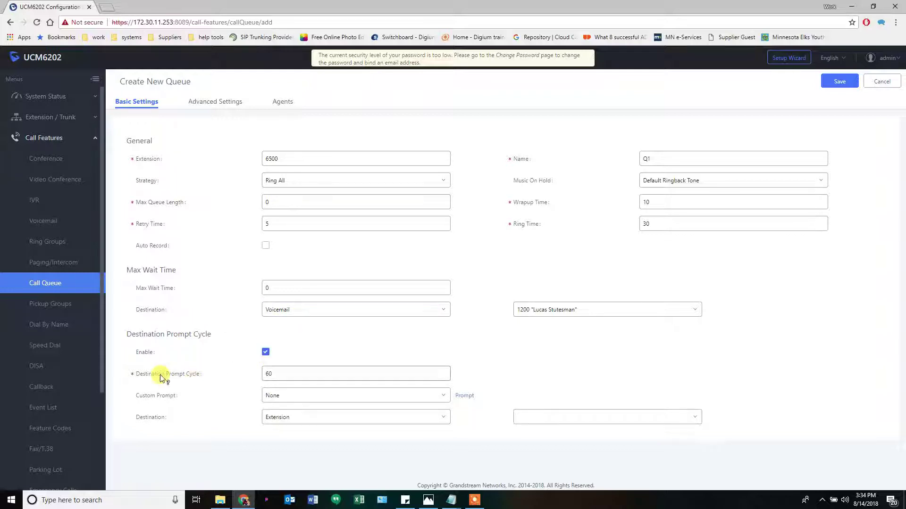
pyautogui.moveTo(194, 376)
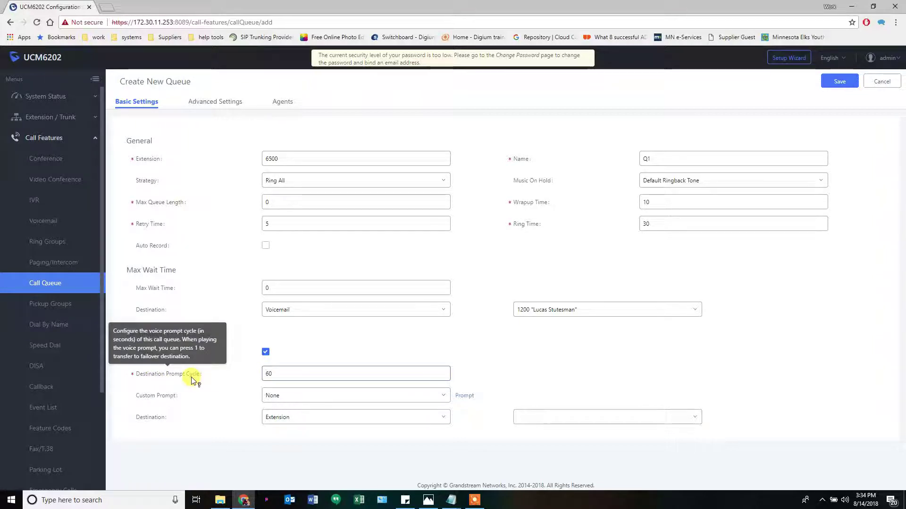
pyautogui.doubleClick(268, 374)
pyautogui.write('20')
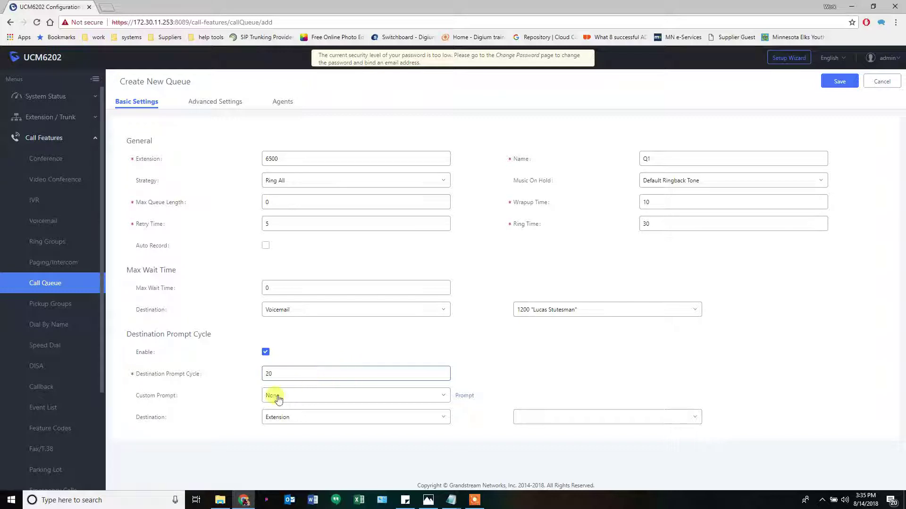
pyautogui.click(276, 401)
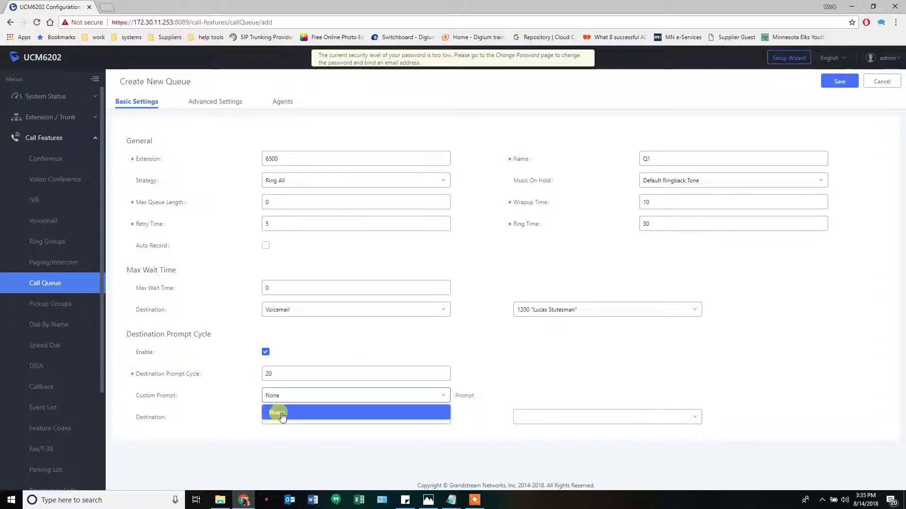
pyautogui.click(293, 413)
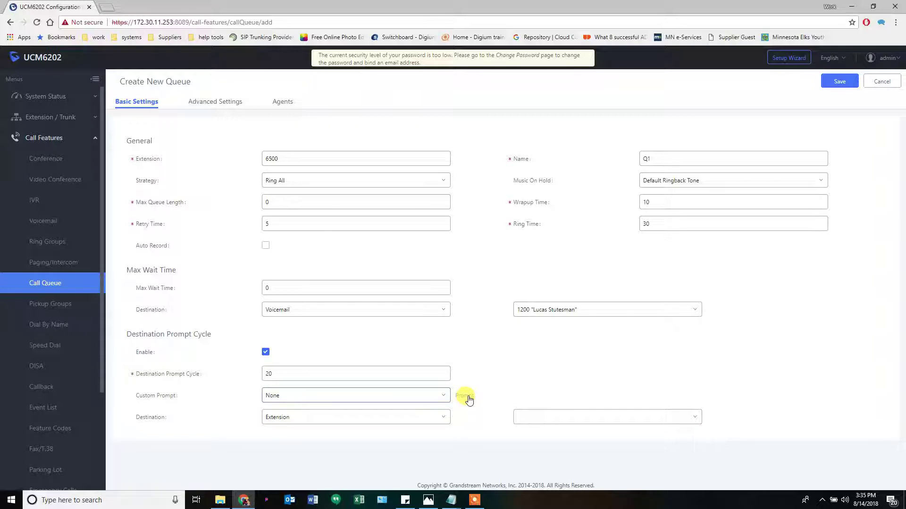
pyautogui.click(283, 421)
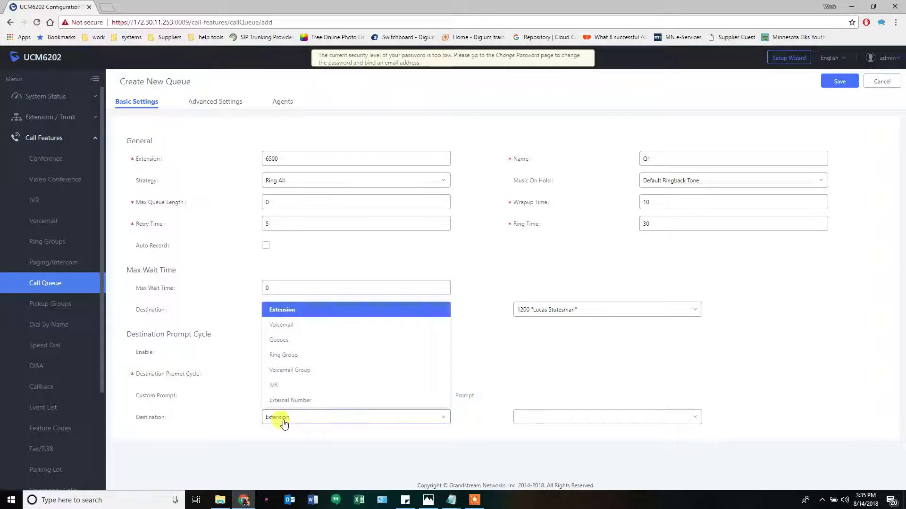
pyautogui.click(281, 325)
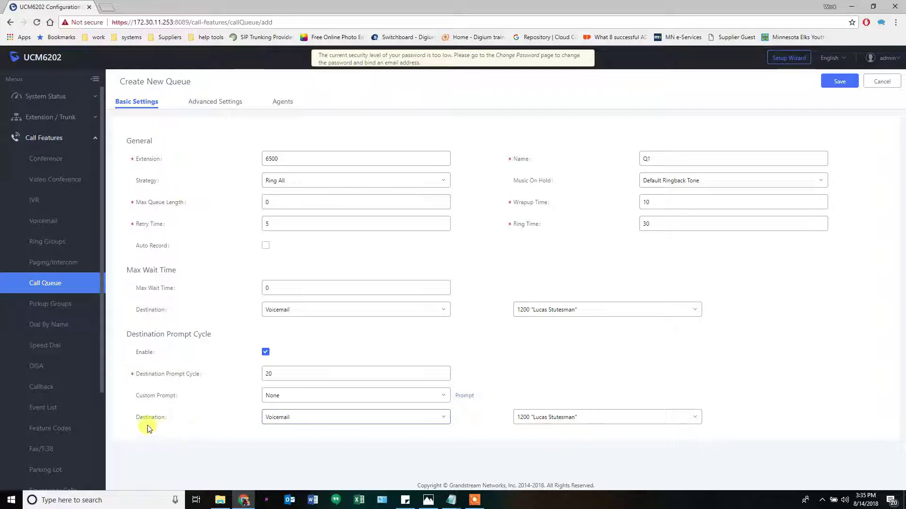
pyautogui.moveTo(150, 421)
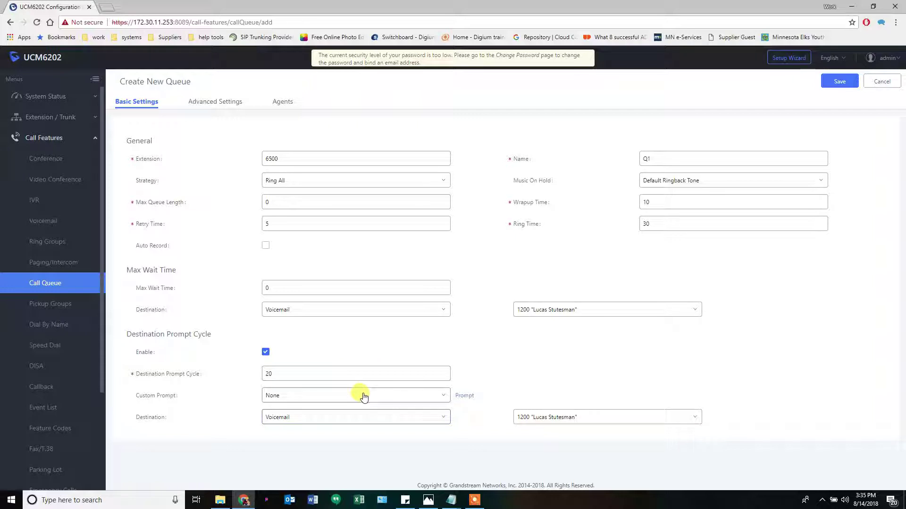
pyautogui.click(658, 182)
pyautogui.click(660, 191)
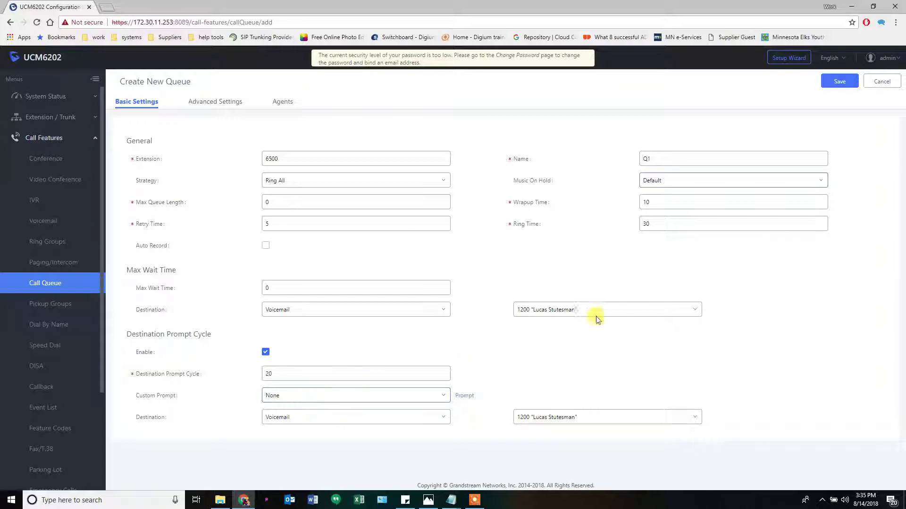
# Save queue Q1, reopen it, and go to its Agents page after checking the diagram
pyautogui.click(830, 84)
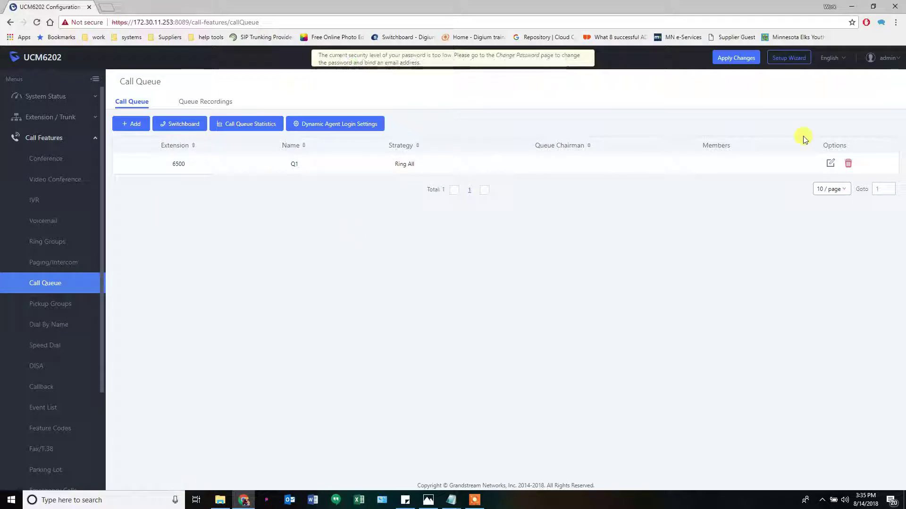
pyautogui.click(830, 164)
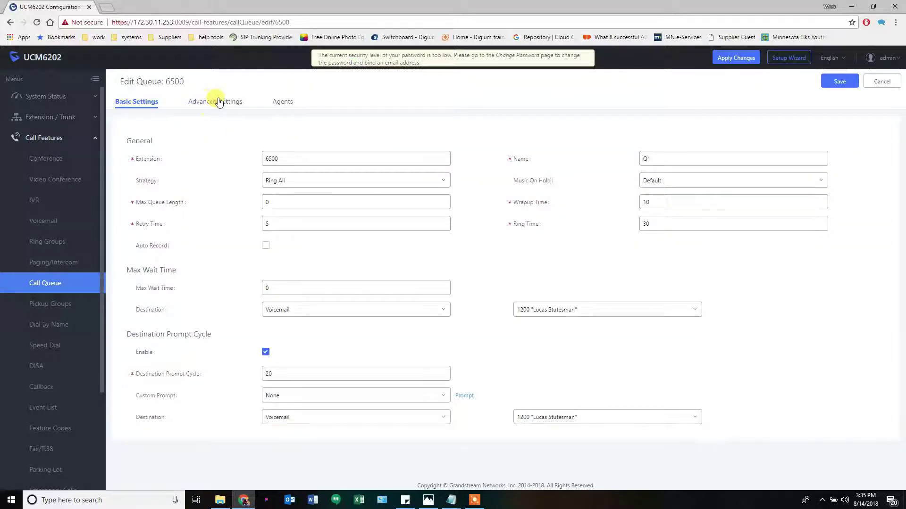
pyautogui.click(218, 103)
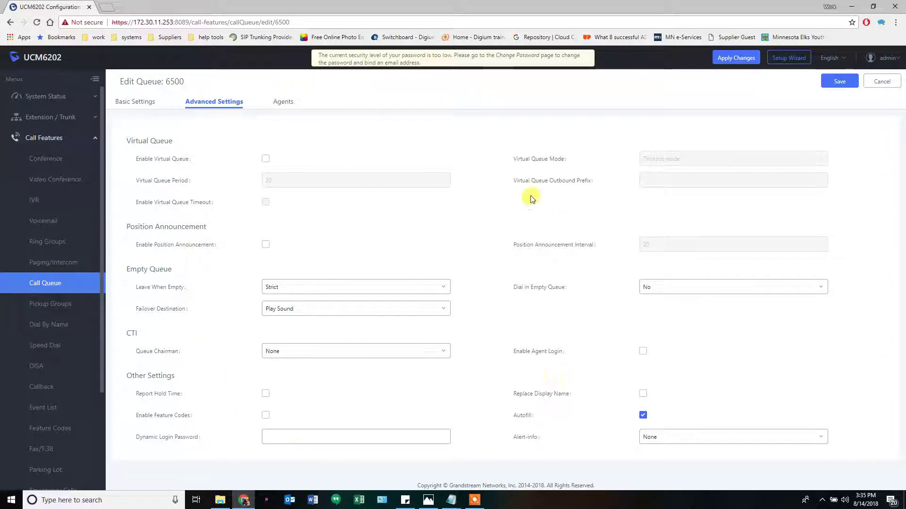
pyautogui.click(284, 104)
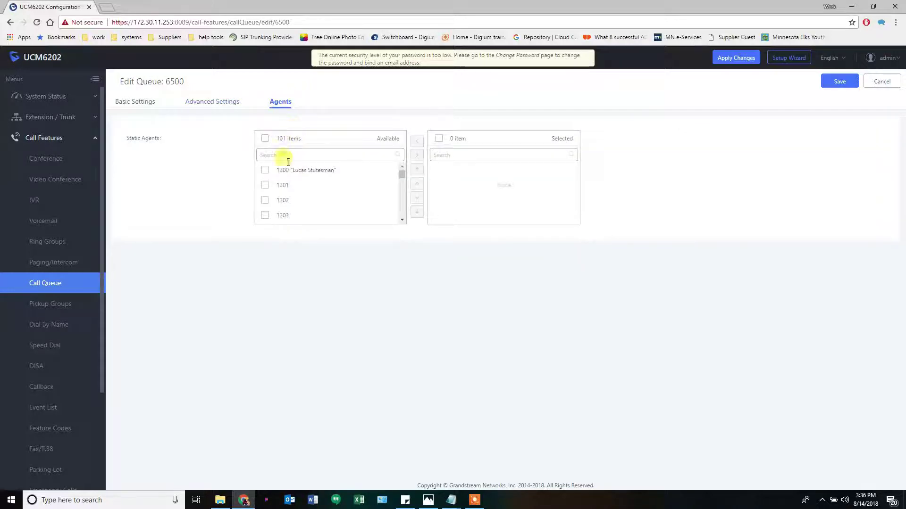
pyautogui.click(427, 500)
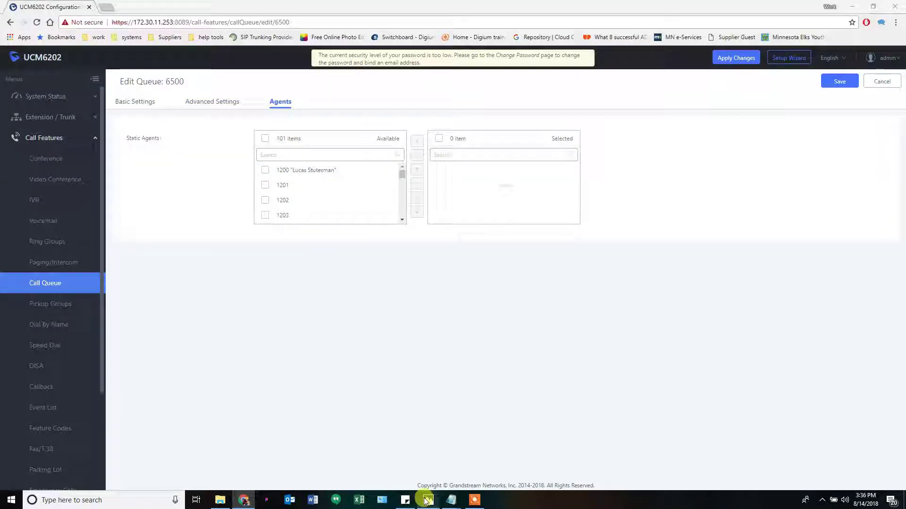
pyautogui.click(427, 500)
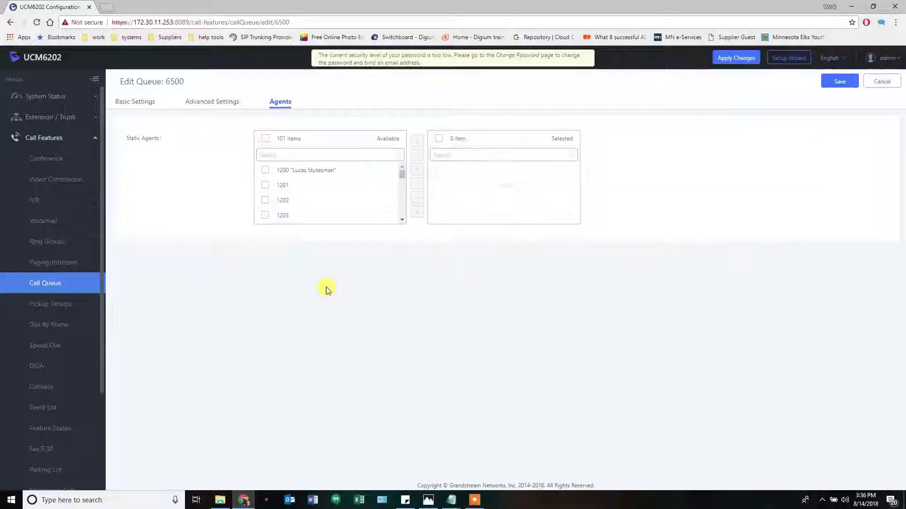
# Filter available agents by 122 and move agents 1220–1229 to Selected
pyautogui.click(292, 156)
pyautogui.write('12')
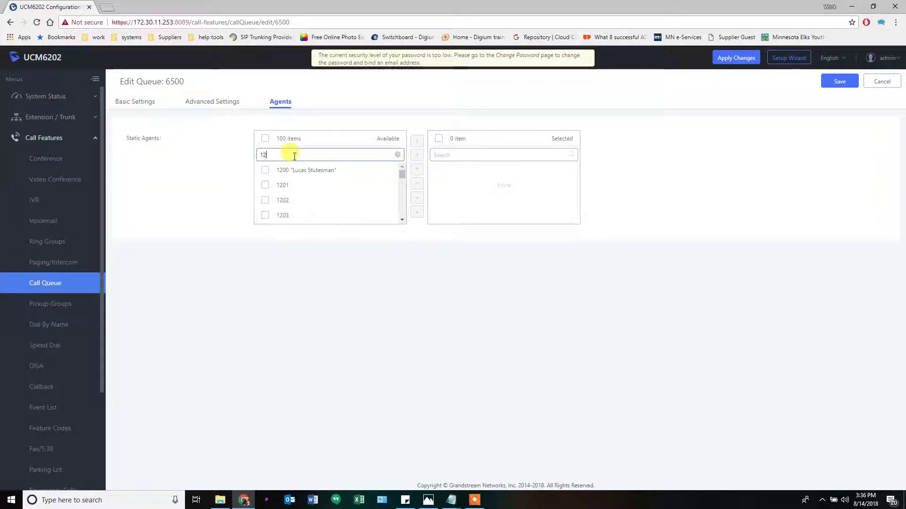
pyautogui.write('2')
pyautogui.click(264, 172)
pyautogui.click(265, 186)
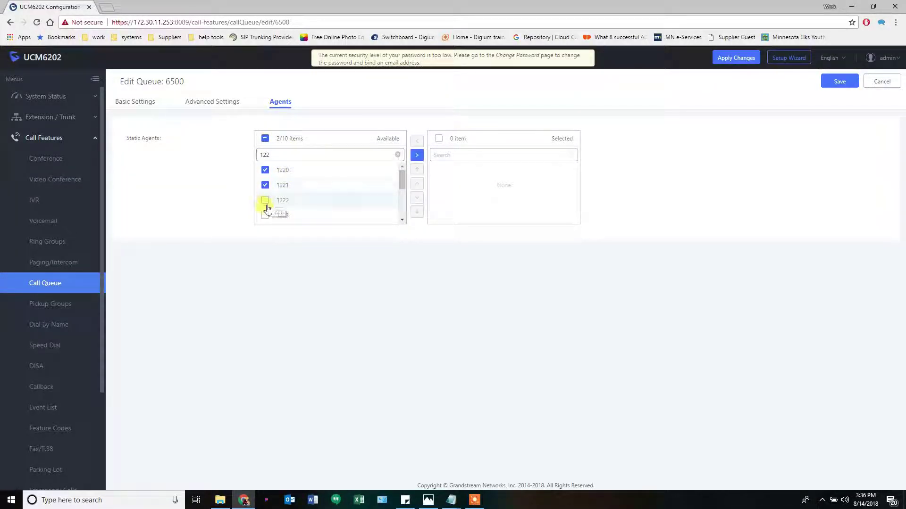
pyautogui.click(265, 200)
pyautogui.click(265, 216)
pyautogui.scroll(-2, 368, 210)
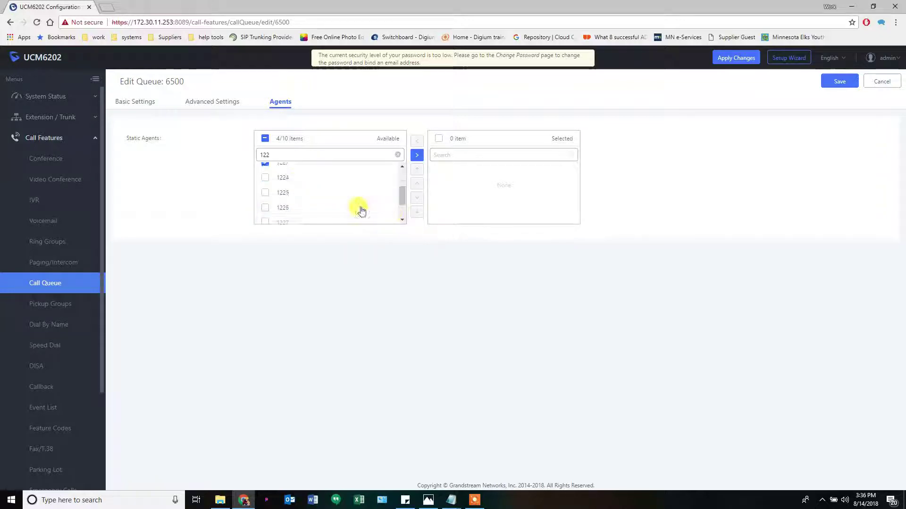
pyautogui.click(265, 177)
pyautogui.click(265, 191)
pyautogui.click(265, 207)
pyautogui.click(266, 222)
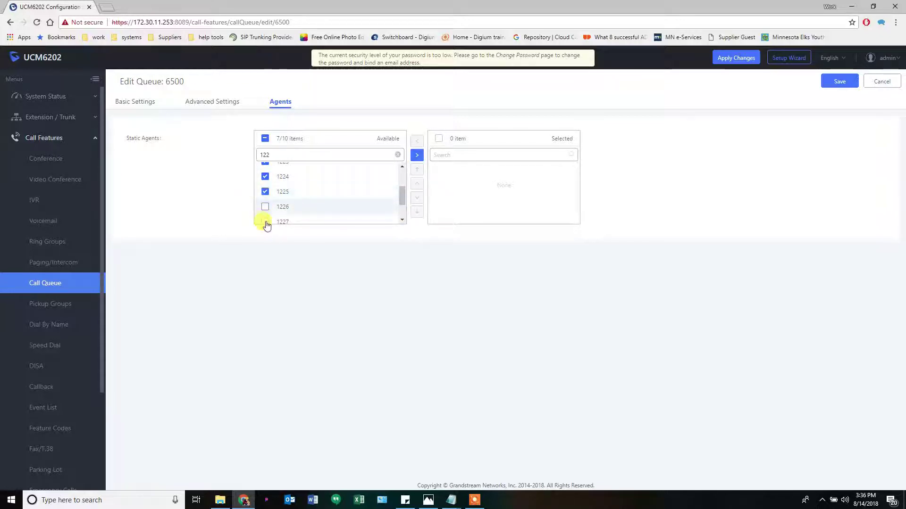
pyautogui.scroll(-2, 401, 211)
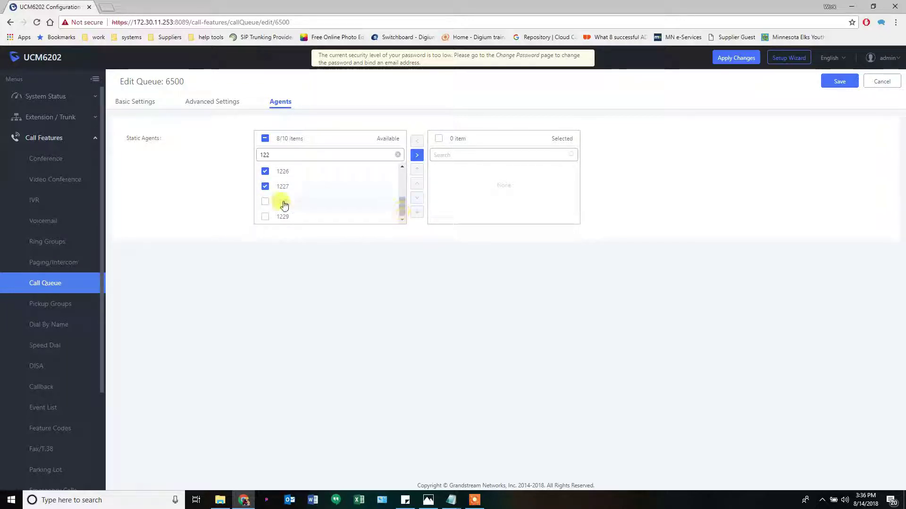
pyautogui.click(265, 202)
pyautogui.click(265, 217)
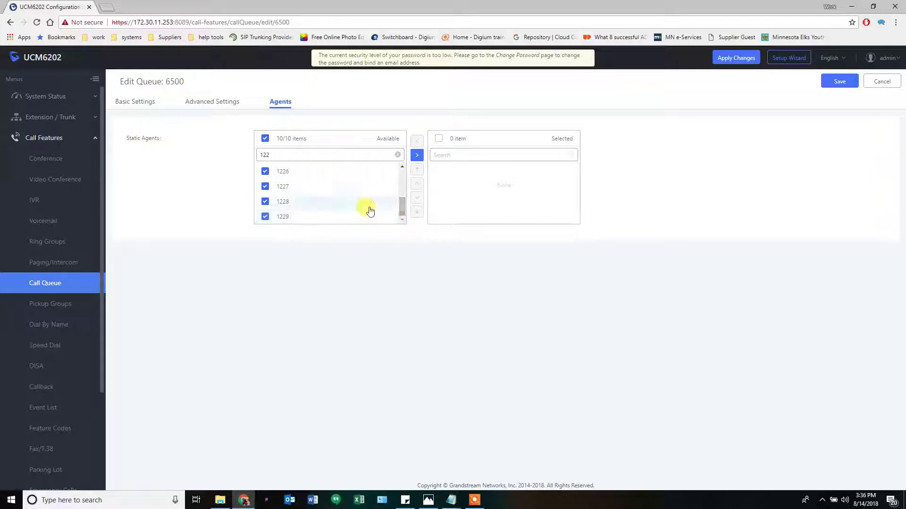
pyautogui.click(415, 158)
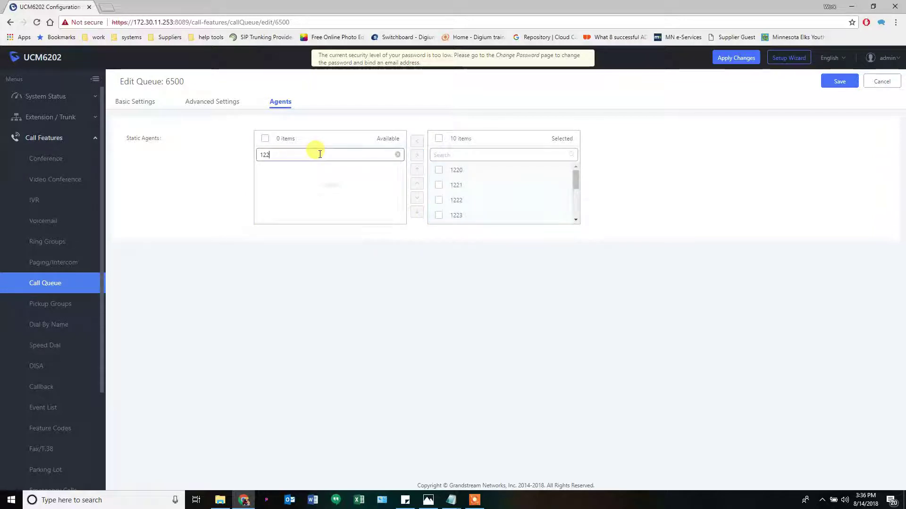
# Filter by 123, add agent 1230, and save queue 6500
pyautogui.press('BackSpace')
pyautogui.write('3')
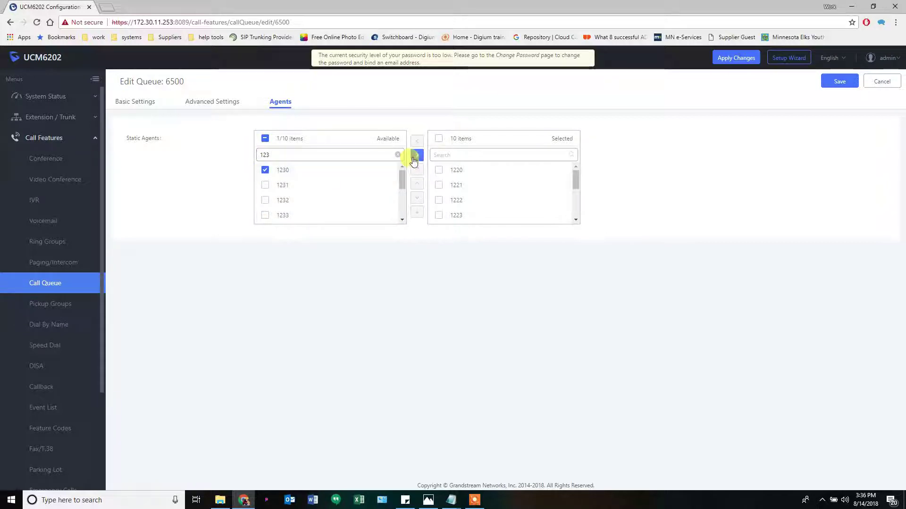
pyautogui.click(417, 155)
pyautogui.click(851, 82)
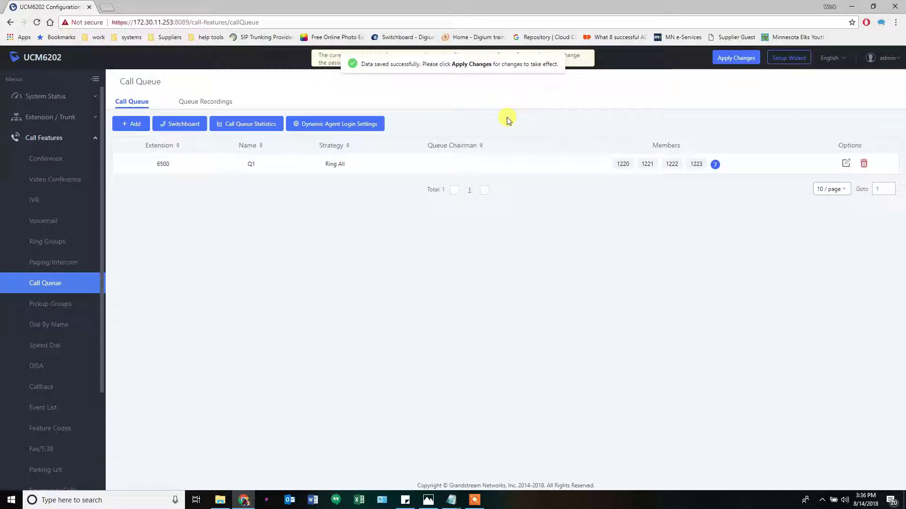
# Check the routing diagram in Photos, then add a new call queue on extension 6501
pyautogui.click(360, 130)
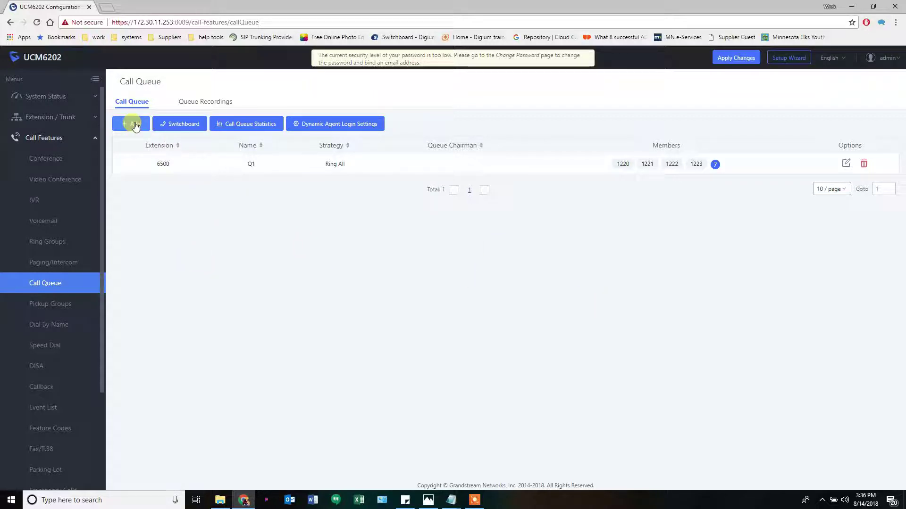
pyautogui.click(429, 499)
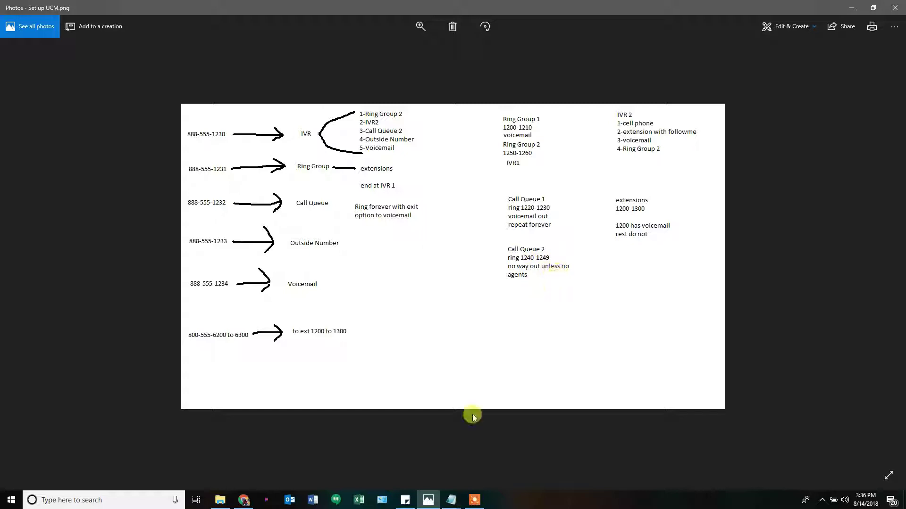
pyautogui.click(435, 500)
pyautogui.click(134, 126)
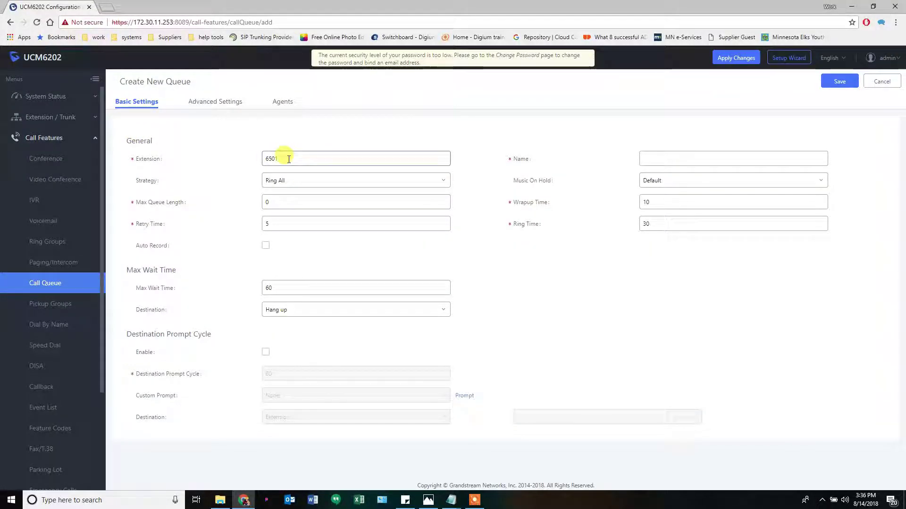
# Name the queue Q2 with Max Wait Time 0 and Voicemail as the destination
pyautogui.click(654, 160)
pyautogui.write('Q2')
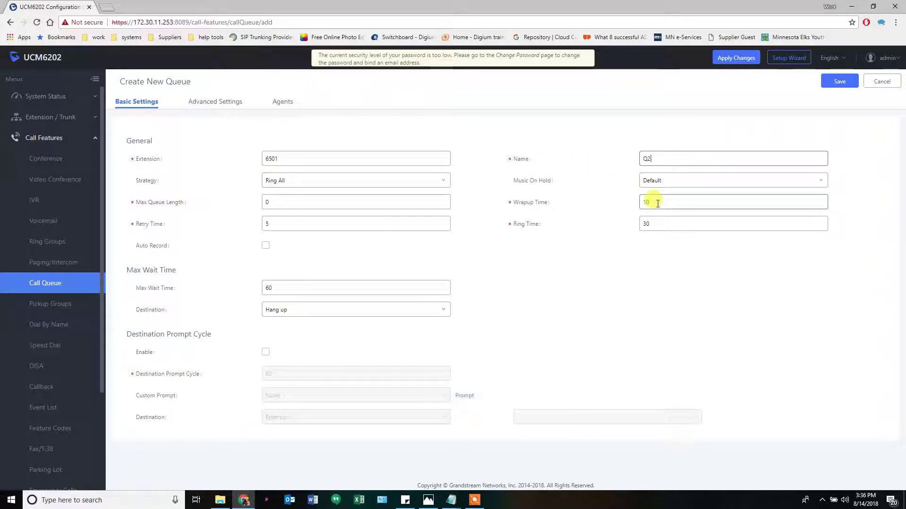
pyautogui.click(283, 202)
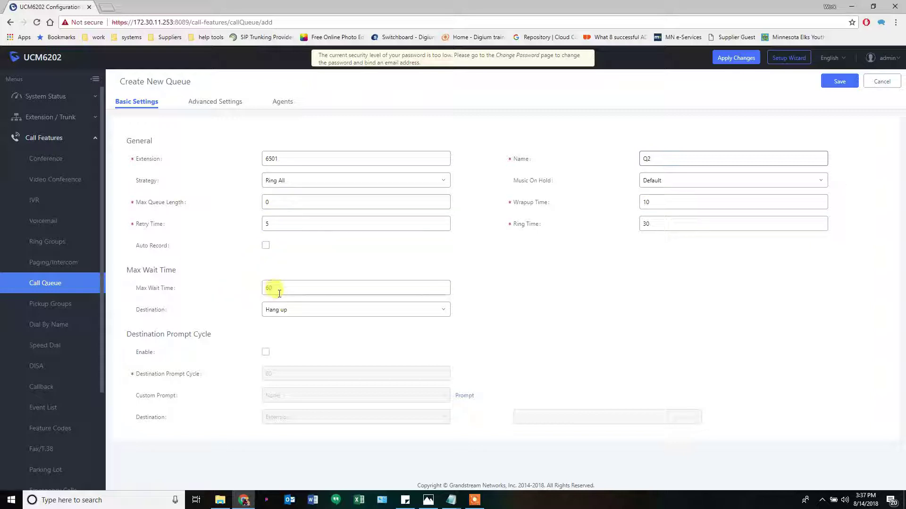
pyautogui.write('0')
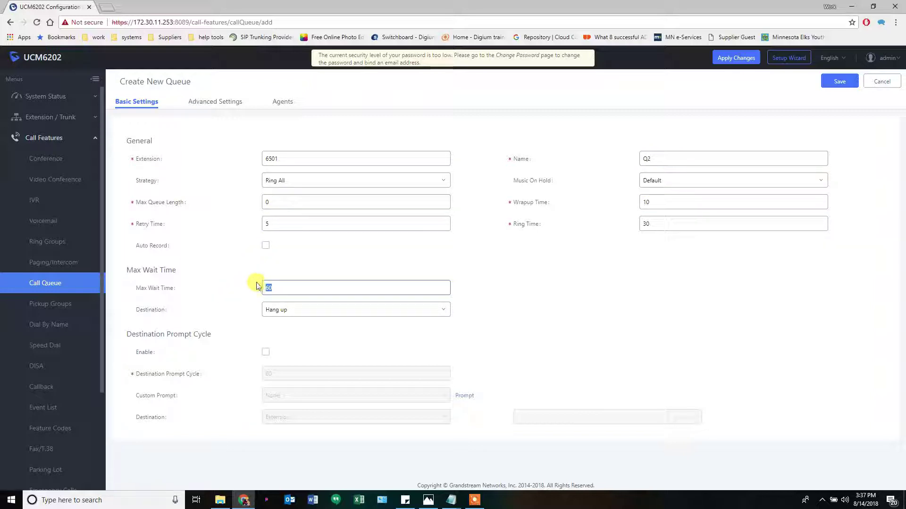
pyautogui.click(295, 309)
pyautogui.click(297, 339)
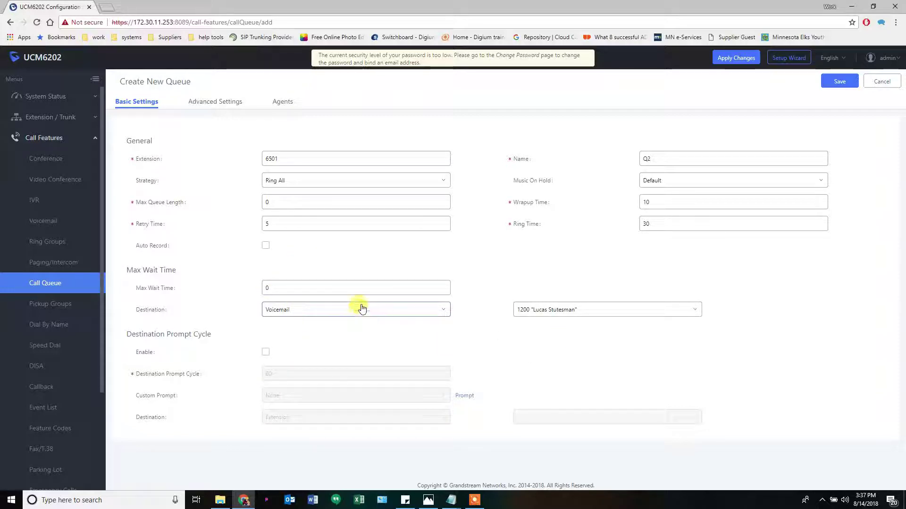
# Filter available agents by 124 and move agents 1240–1249 into the queue
pyautogui.click(282, 101)
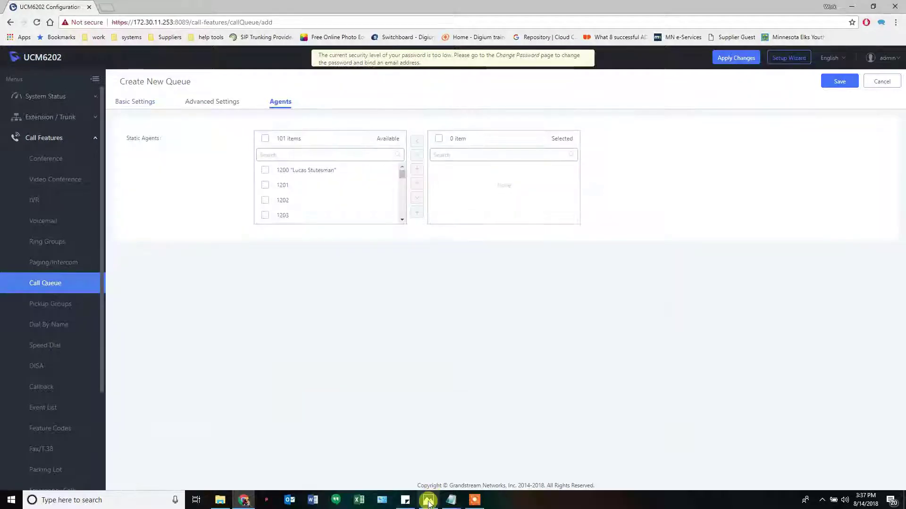
pyautogui.click(428, 501)
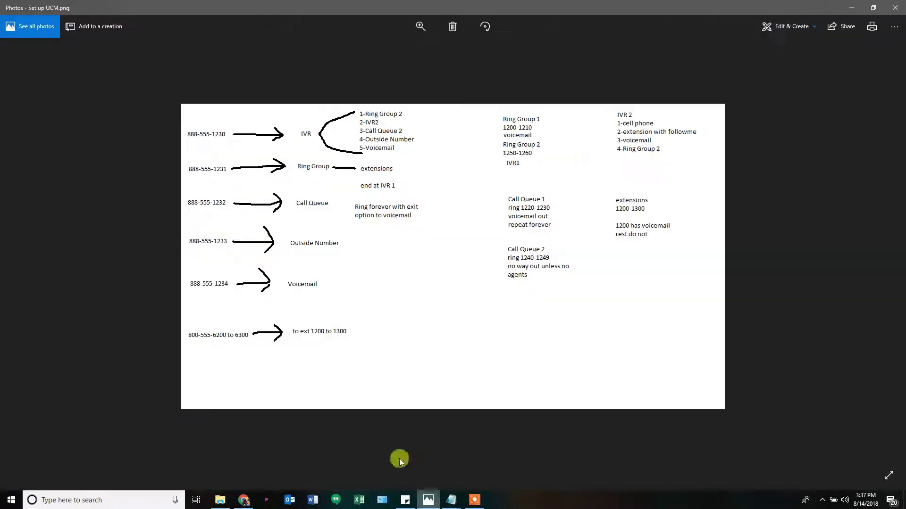
pyautogui.click(428, 500)
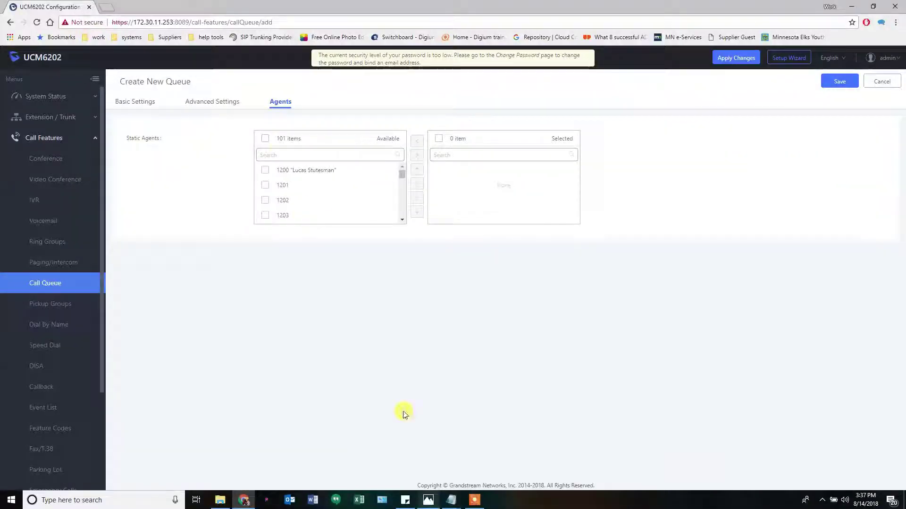
pyautogui.click(277, 153)
pyautogui.write('124')
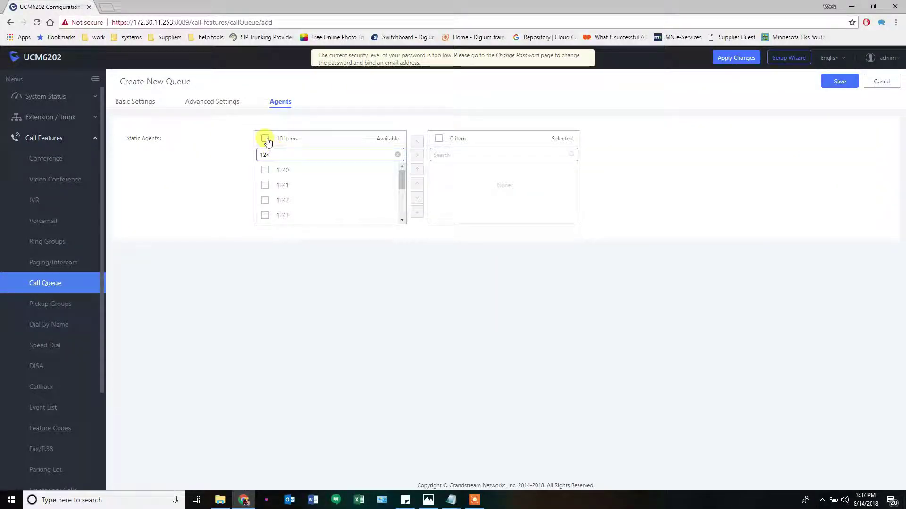
pyautogui.click(265, 139)
pyautogui.click(417, 156)
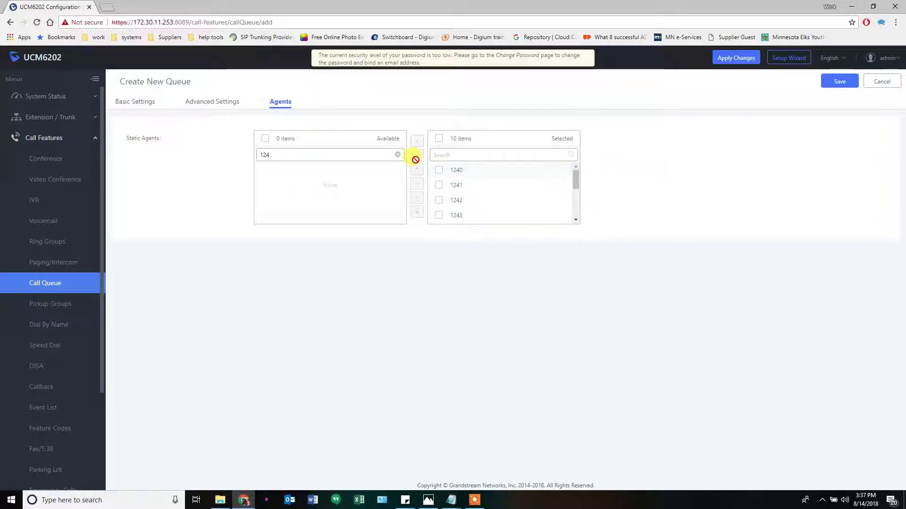
pyautogui.click(397, 154)
pyautogui.scroll(-2, 498, 199)
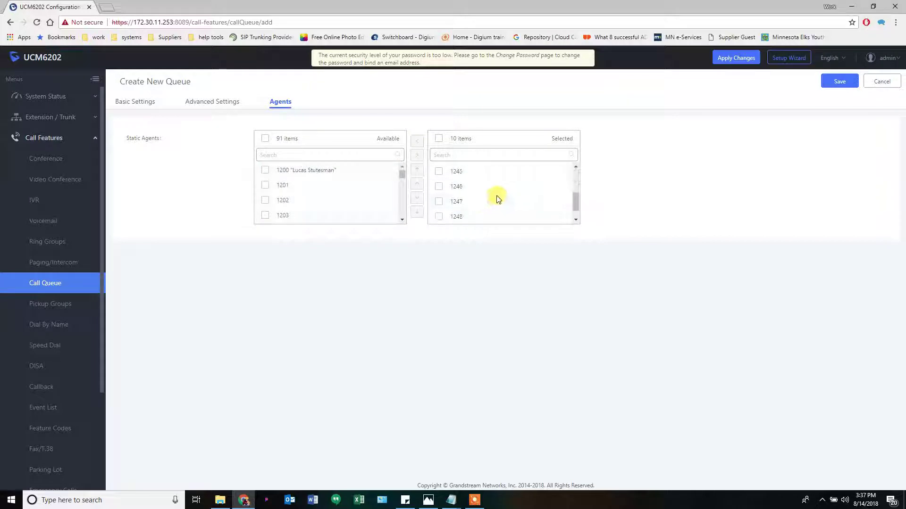
pyautogui.scroll(-1, 493, 196)
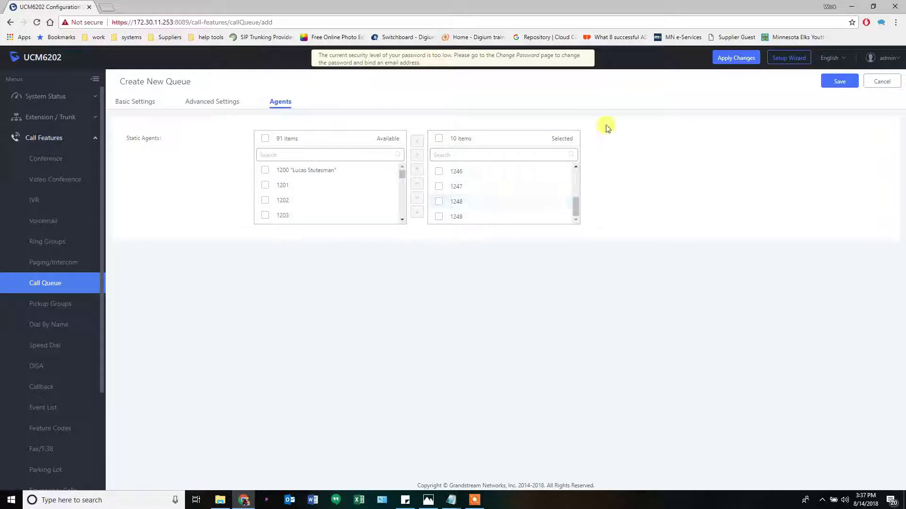
pyautogui.click(218, 105)
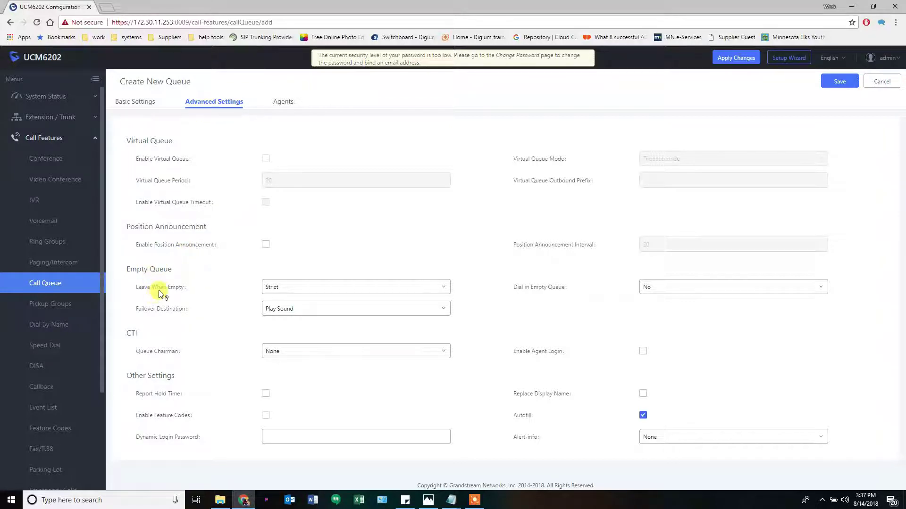
# Set Q2's Failover Destination to queue Q1 and Leave When Empty to Yes
pyautogui.moveTo(170, 293)
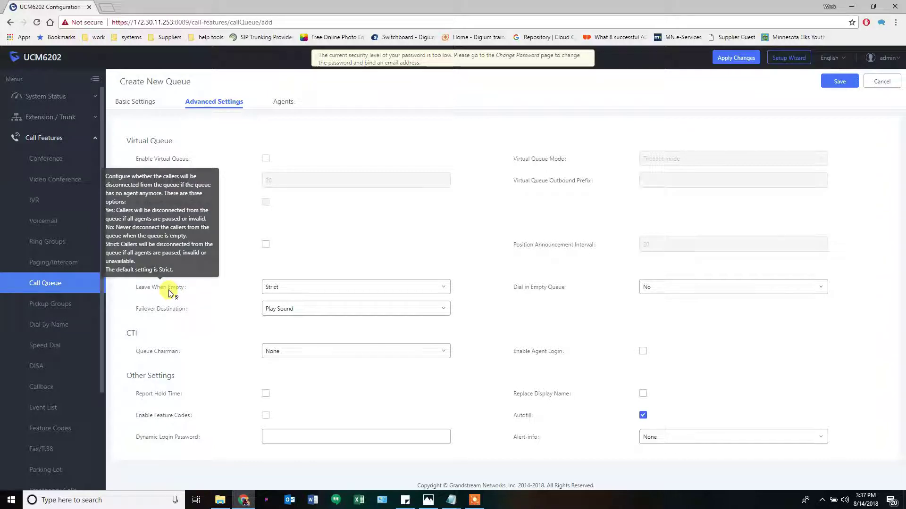
pyautogui.click(325, 309)
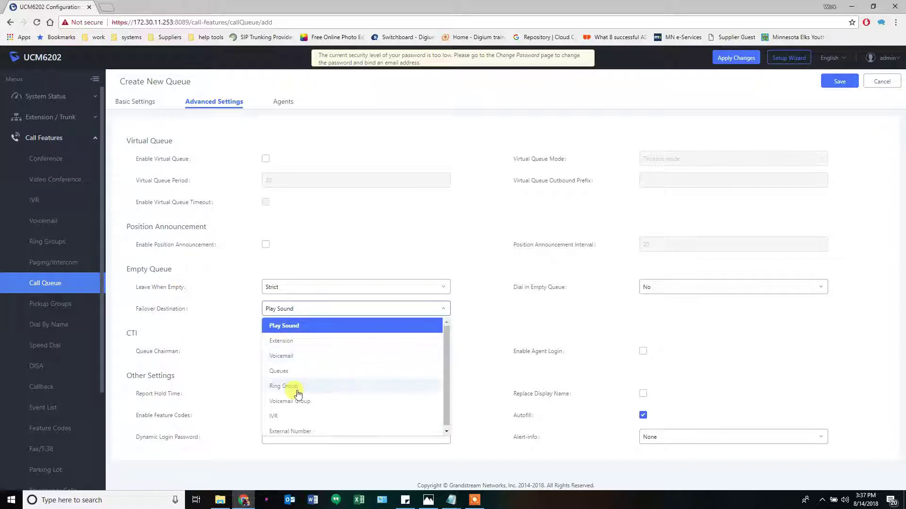
pyautogui.click(289, 370)
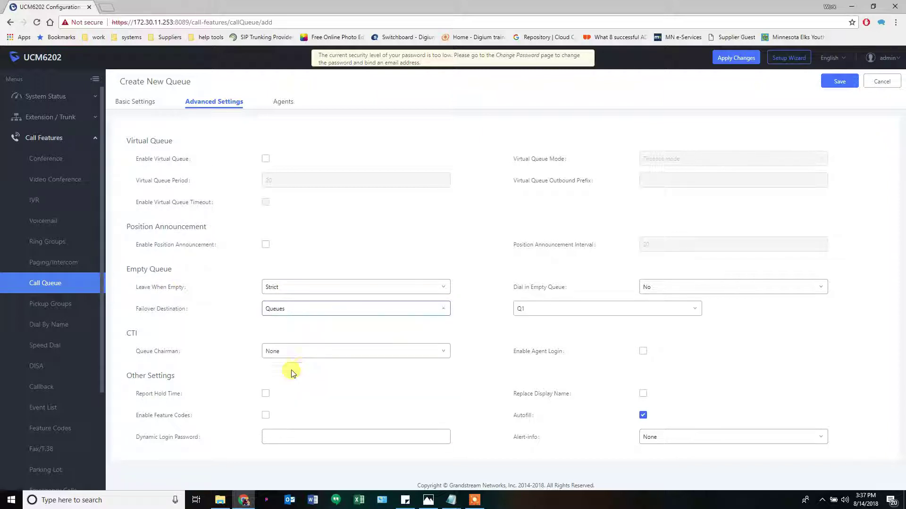
pyautogui.click(363, 287)
pyautogui.click(163, 289)
pyautogui.moveTo(163, 290)
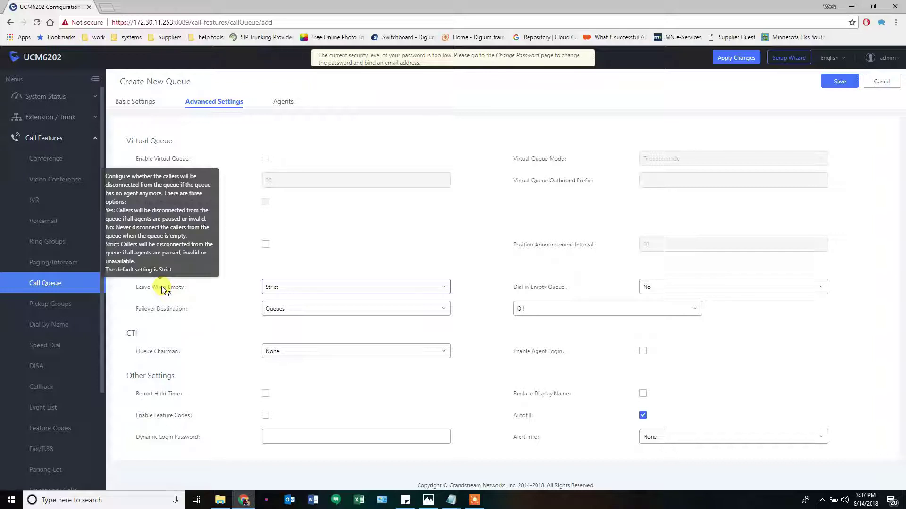
pyautogui.click(291, 288)
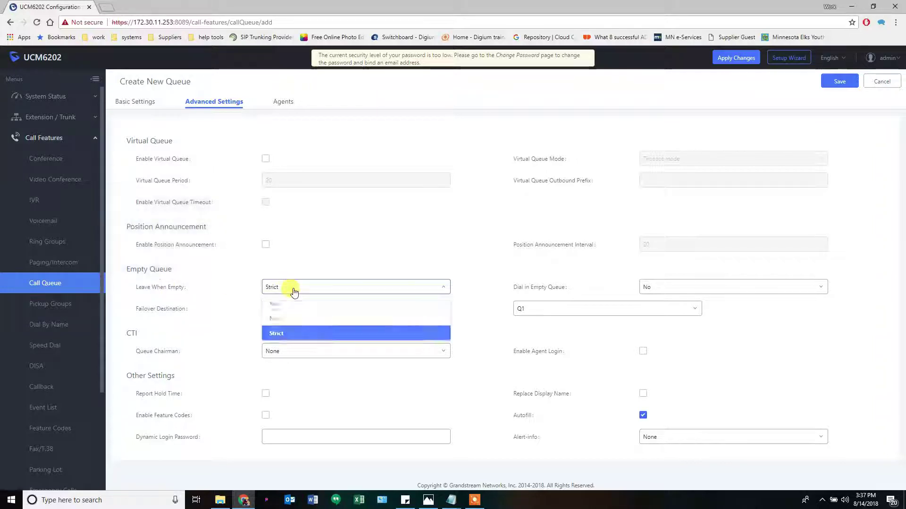
pyautogui.click(291, 305)
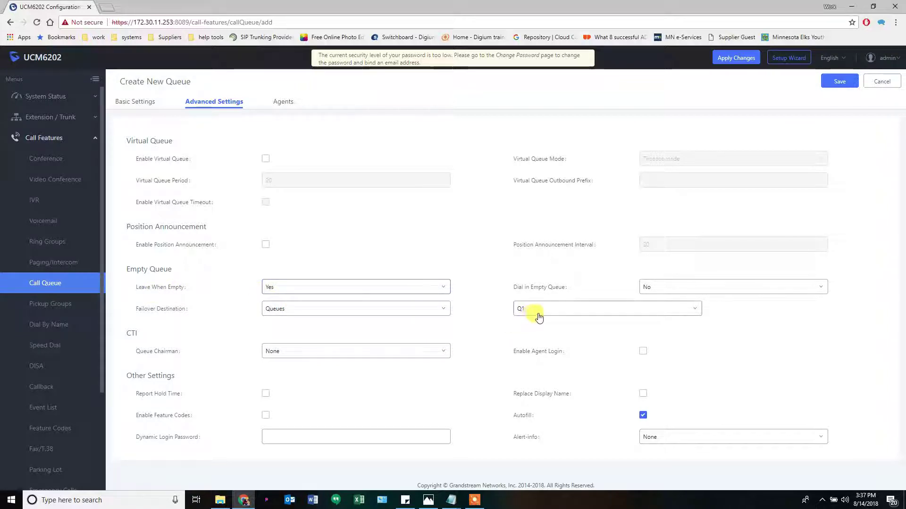
# Save queue Q2 and apply the changes to the system
pyautogui.moveTo(530, 291)
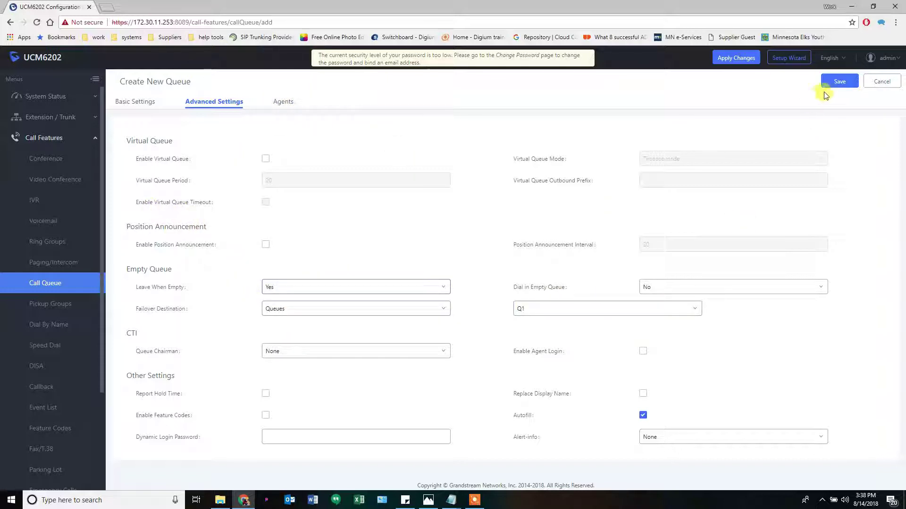
pyautogui.click(834, 82)
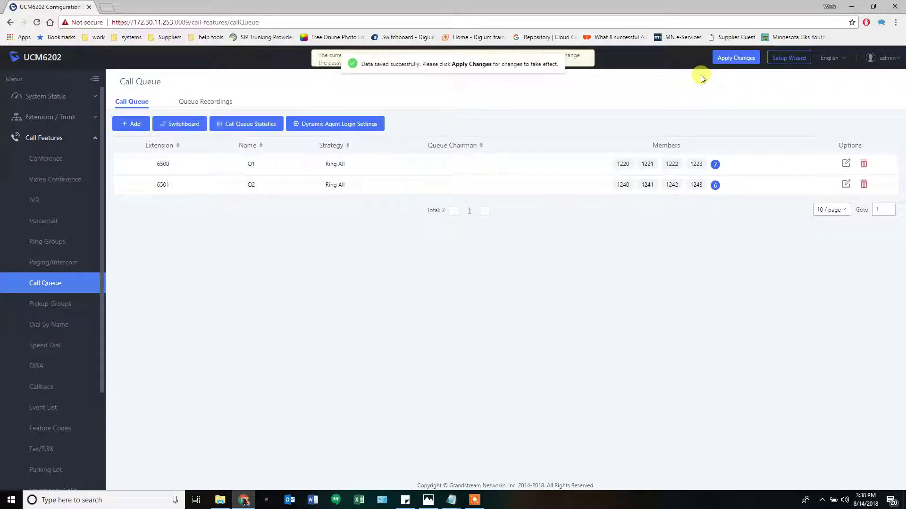
pyautogui.click(730, 57)
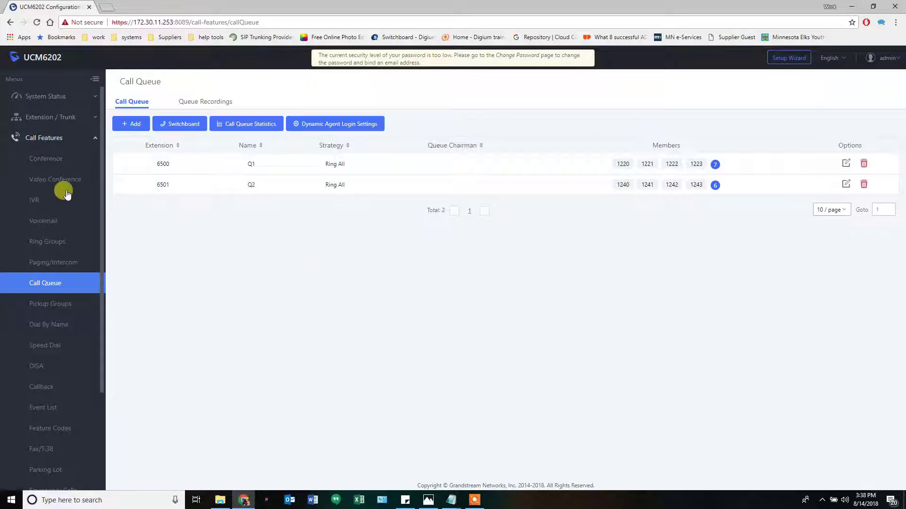
# Start a new IVR on extension 7000 and view the diagram's IVR options in Photos
pyautogui.click(40, 201)
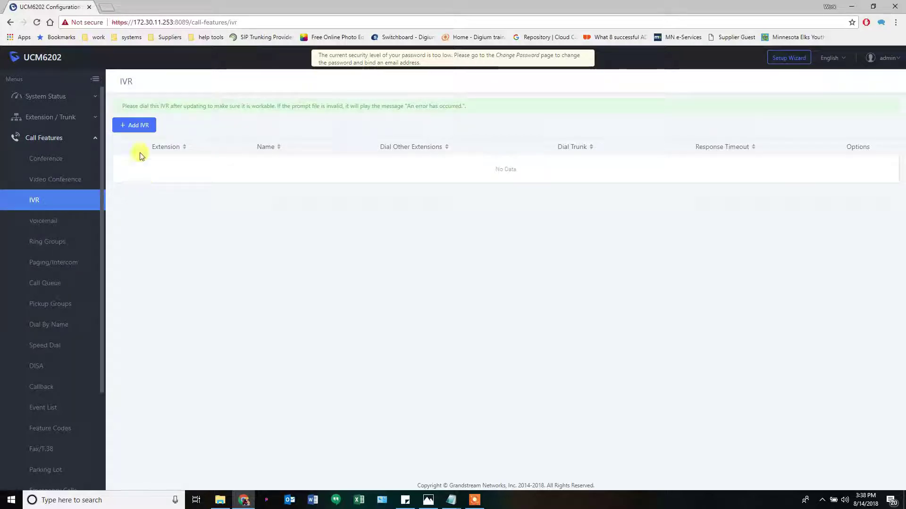
pyautogui.click(138, 126)
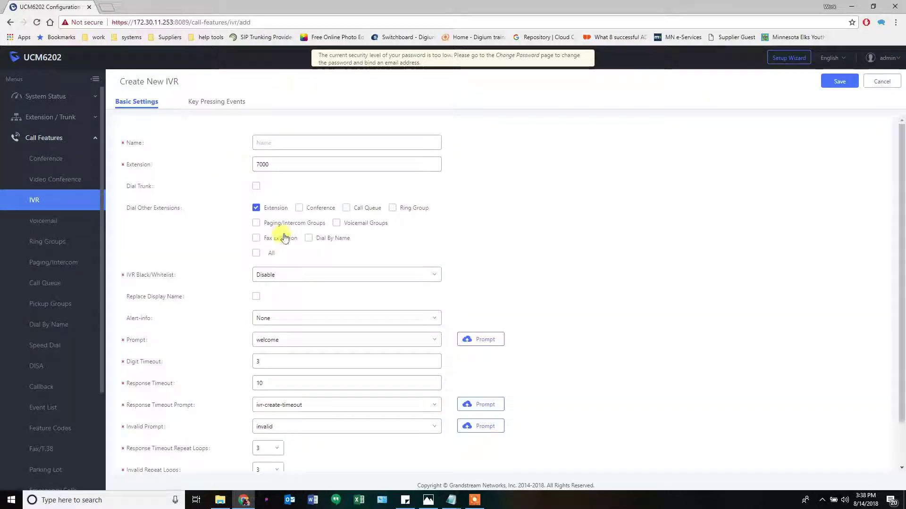
pyautogui.click(430, 501)
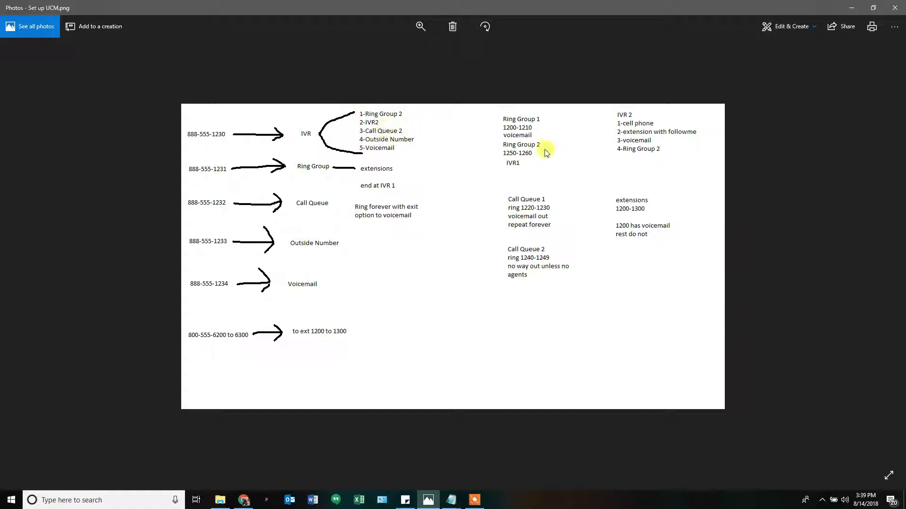
# Minimize the Set up UCM.png diagram to return to the UCM6202 Create New IVR form
pyautogui.click(851, 8)
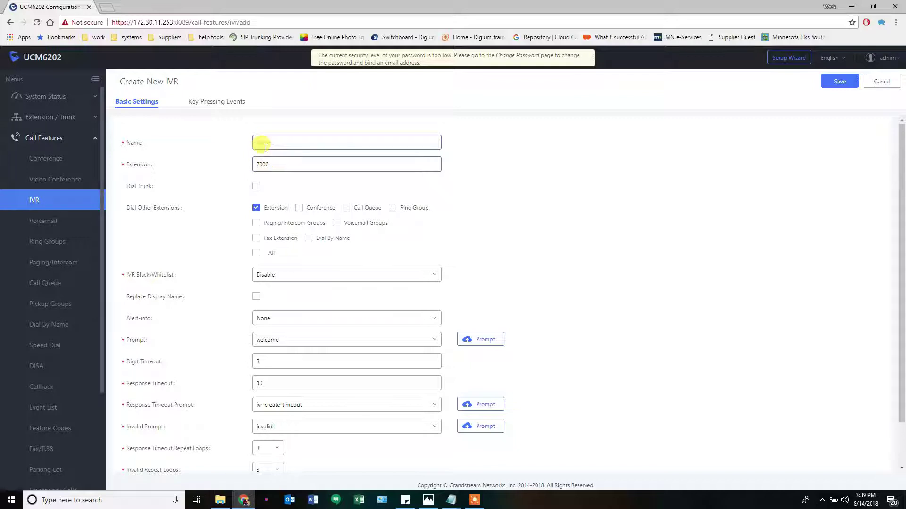
# Name the new IVR IVR2 and set its extension to 7001
pyautogui.click(272, 145)
pyautogui.write('IVR')
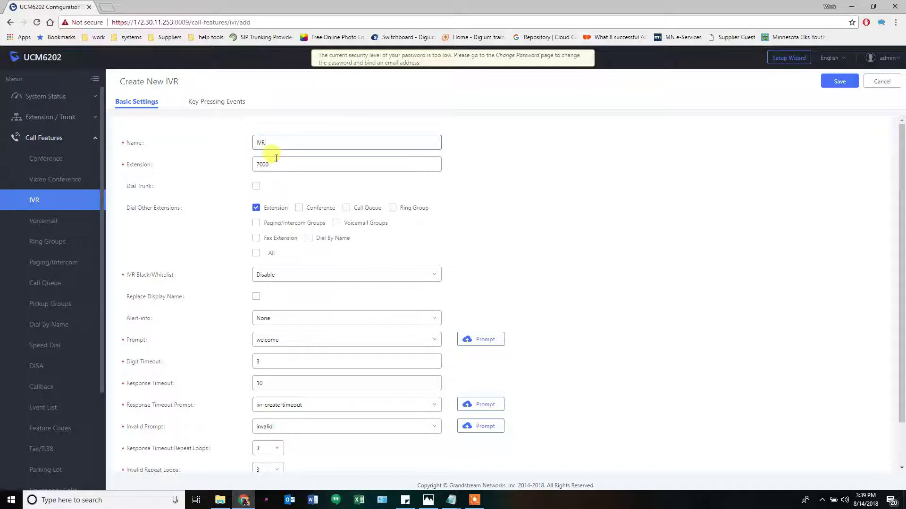
pyautogui.click(276, 159)
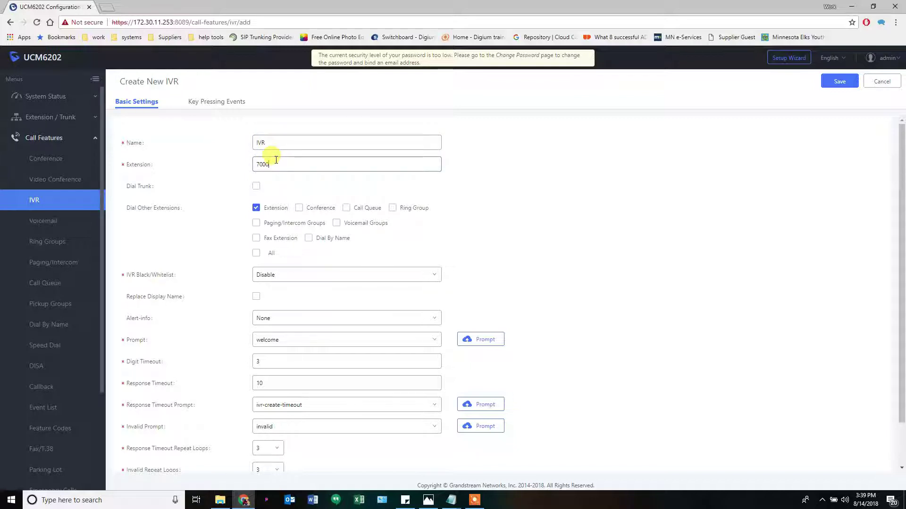
pyautogui.press('BackSpace')
pyautogui.click(284, 140)
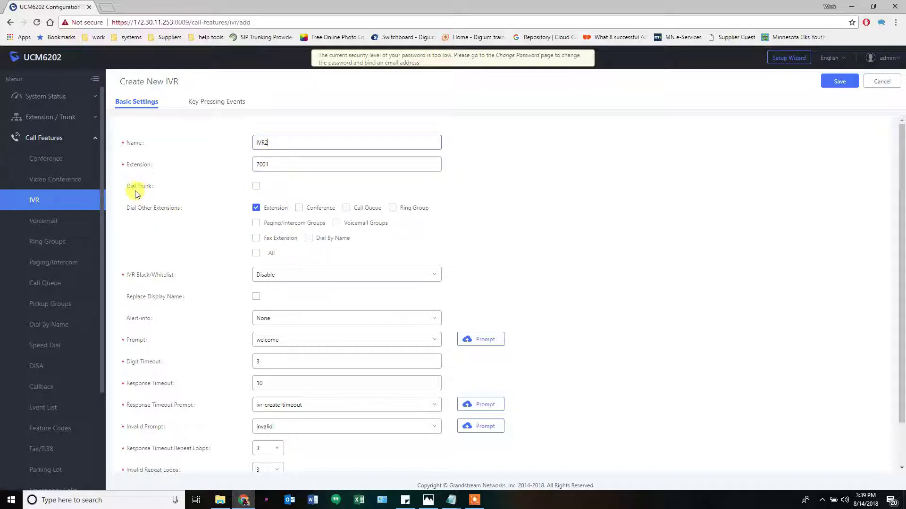
# Enable Dial Trunk with National permission, keeping Extension ticked under Dial Other Extensions
pyautogui.moveTo(137, 192)
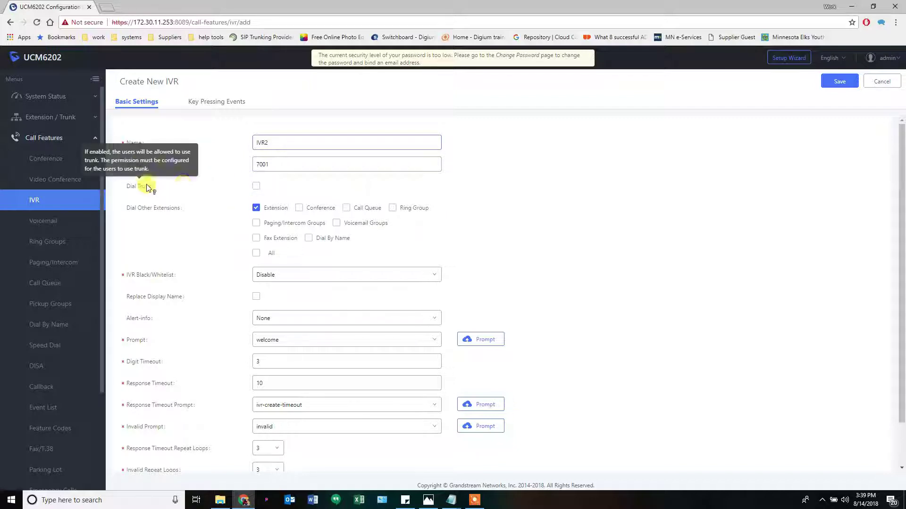
pyautogui.click(257, 188)
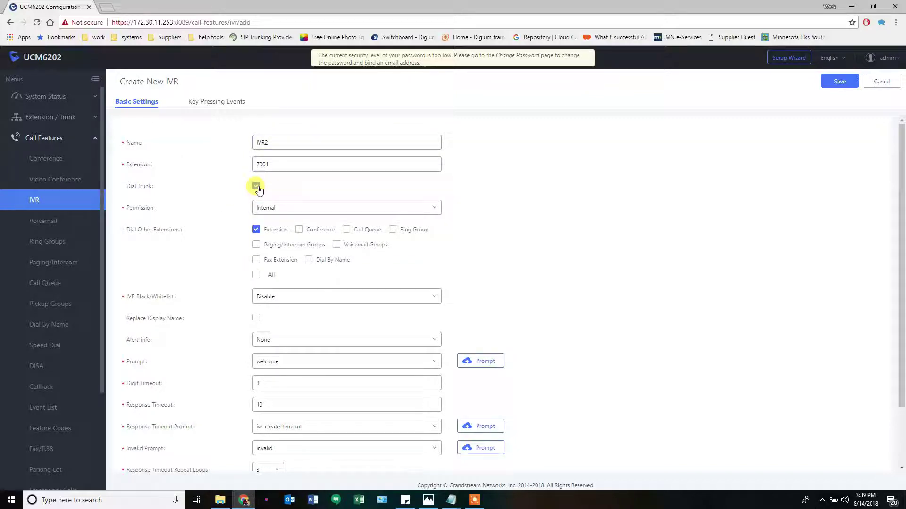
pyautogui.click(283, 207)
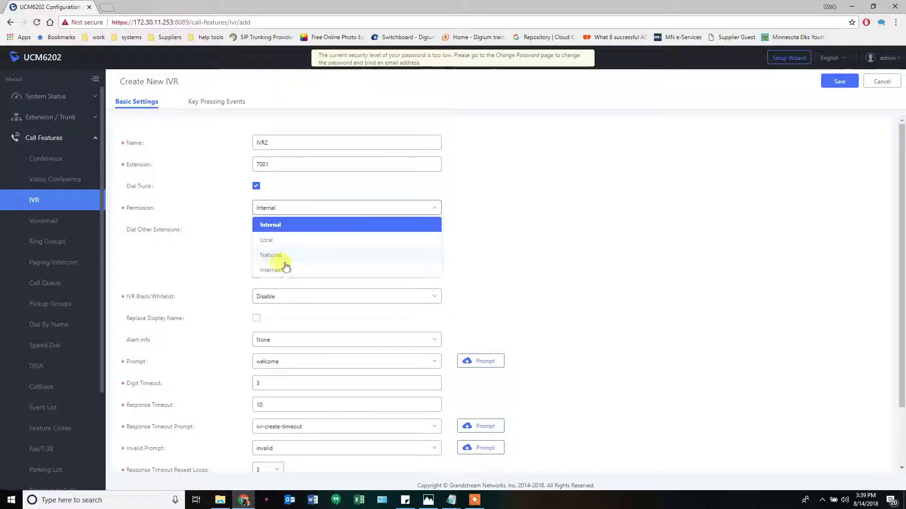
pyautogui.click(266, 255)
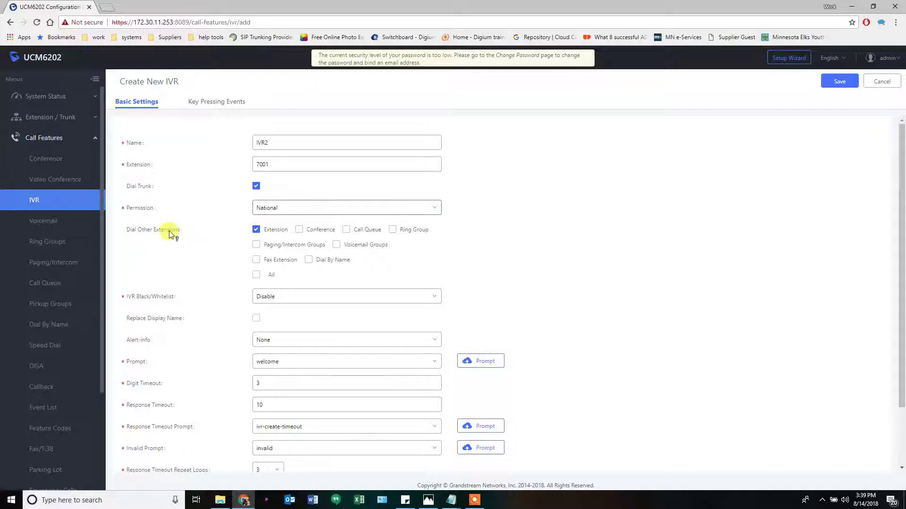
pyautogui.moveTo(170, 234)
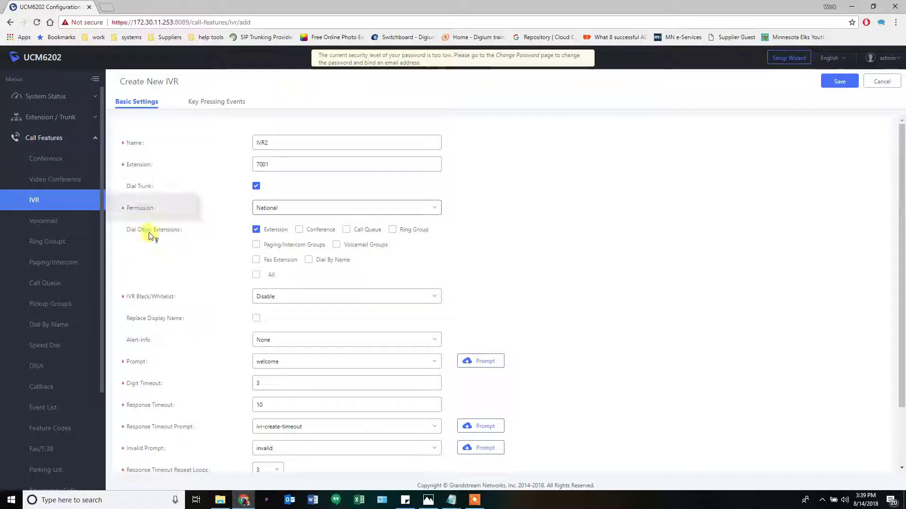
pyautogui.click(257, 231)
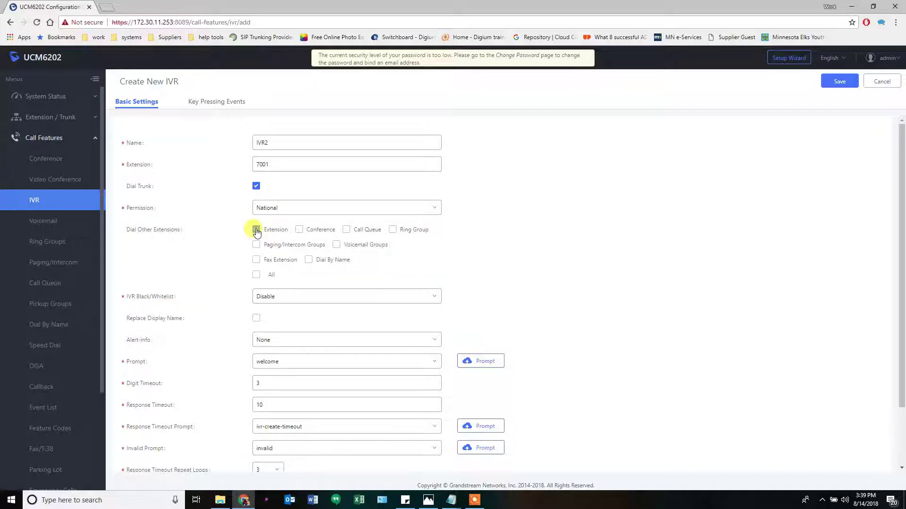
pyautogui.click(257, 230)
pyautogui.scroll(-1, 198, 283)
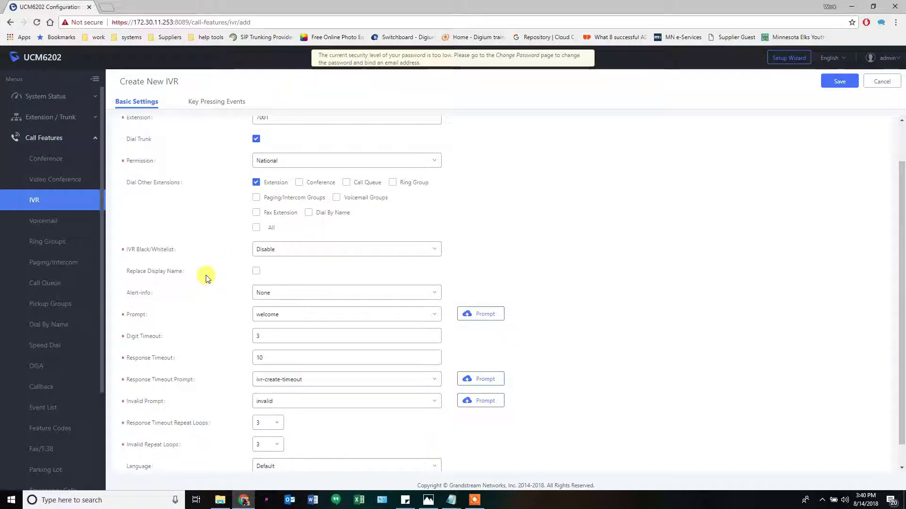
pyautogui.scroll(-1, 193, 243)
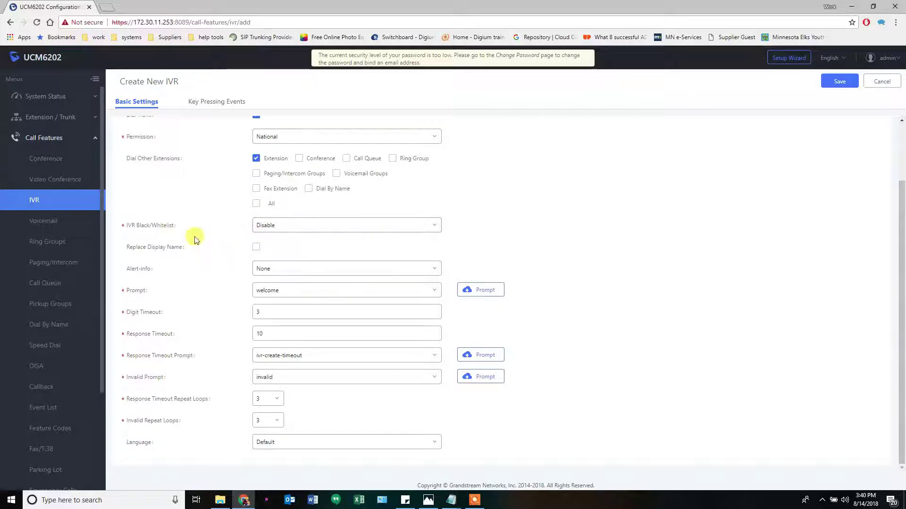
pyautogui.moveTo(156, 248)
pyautogui.scroll(3, 189, 250)
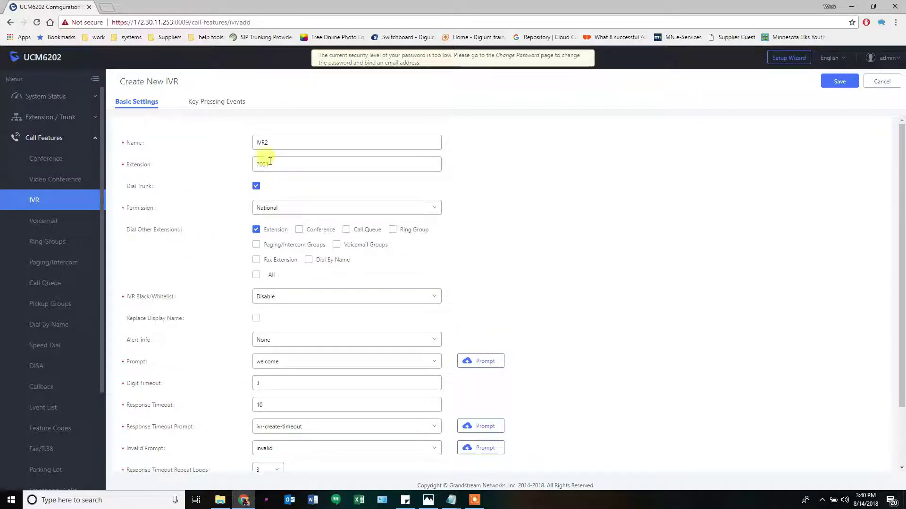
pyautogui.scroll(-1, 165, 344)
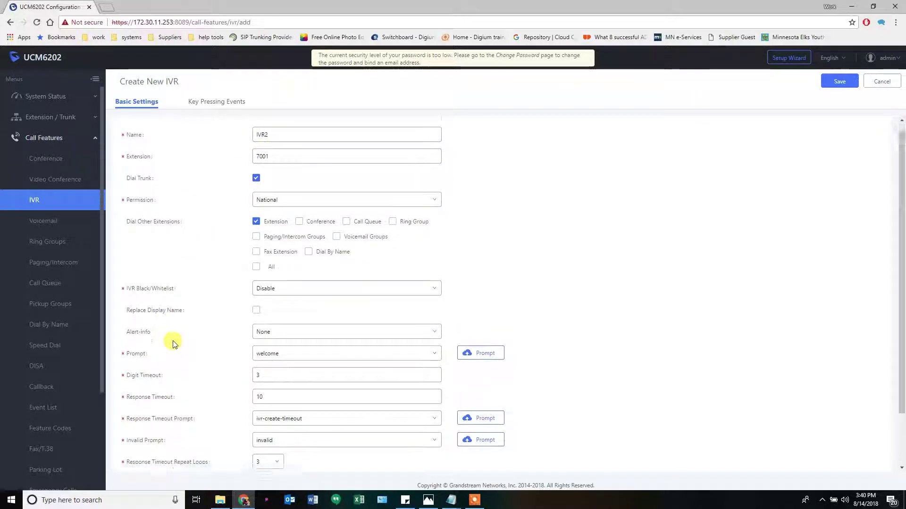
pyautogui.moveTo(133, 293)
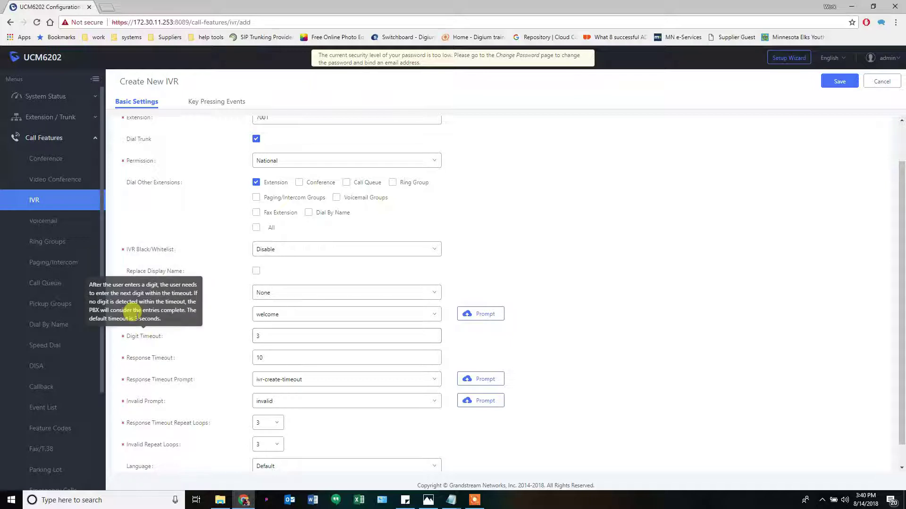
pyautogui.moveTo(141, 321)
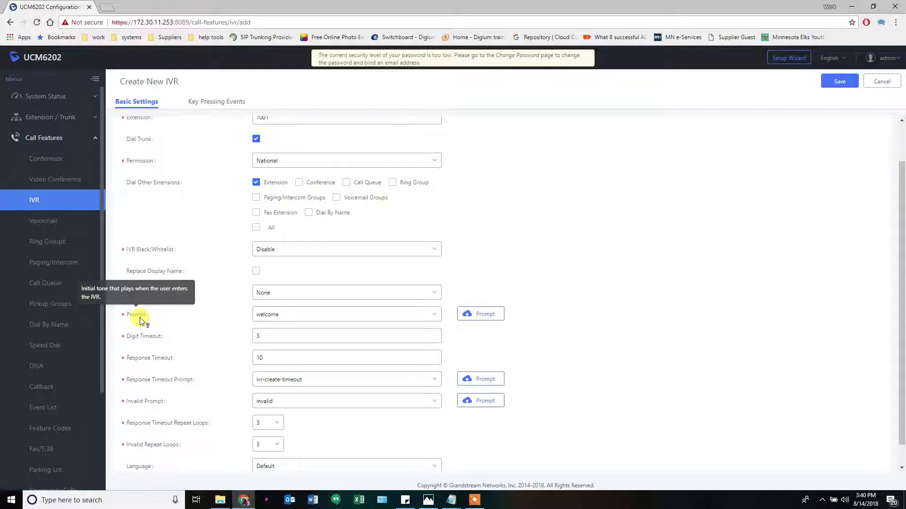
pyautogui.click(282, 318)
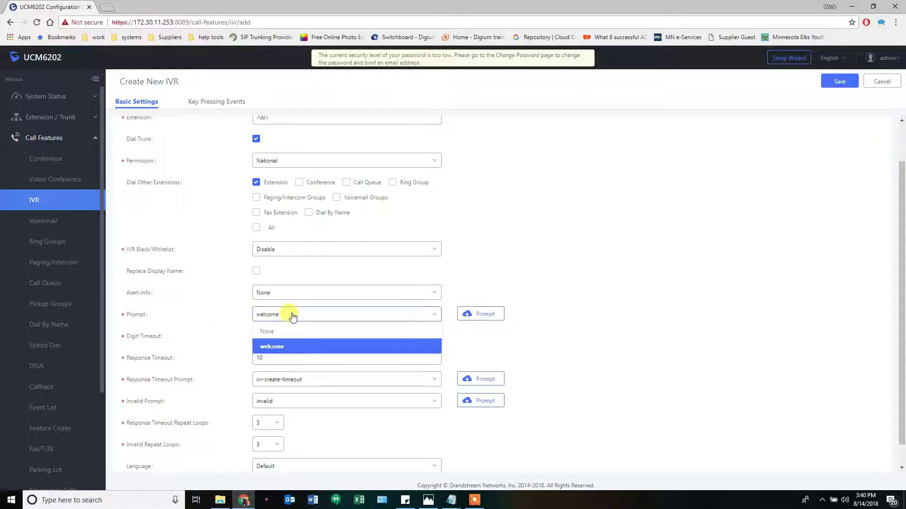
pyautogui.click(265, 317)
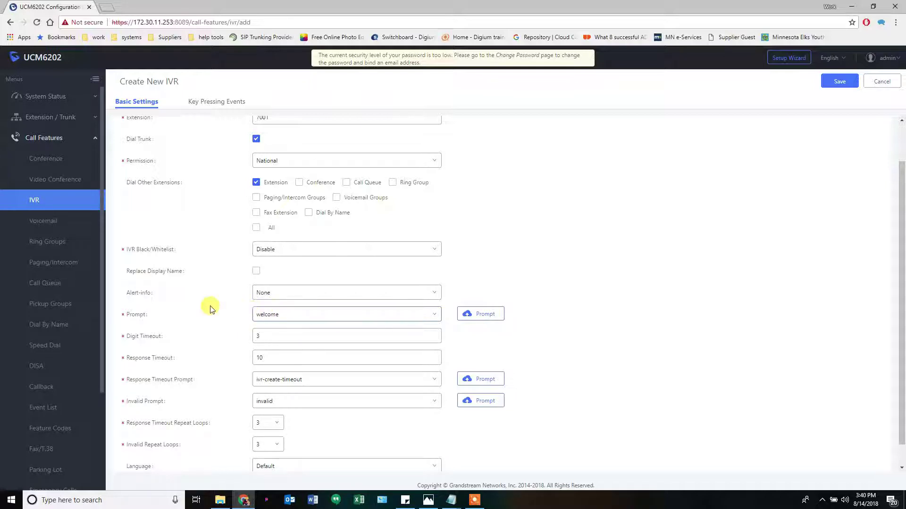
# Review the timeout and loop fields, including Digit Timeout 3, then switch to Key Pressing Events
pyautogui.scroll(-1, 208, 324)
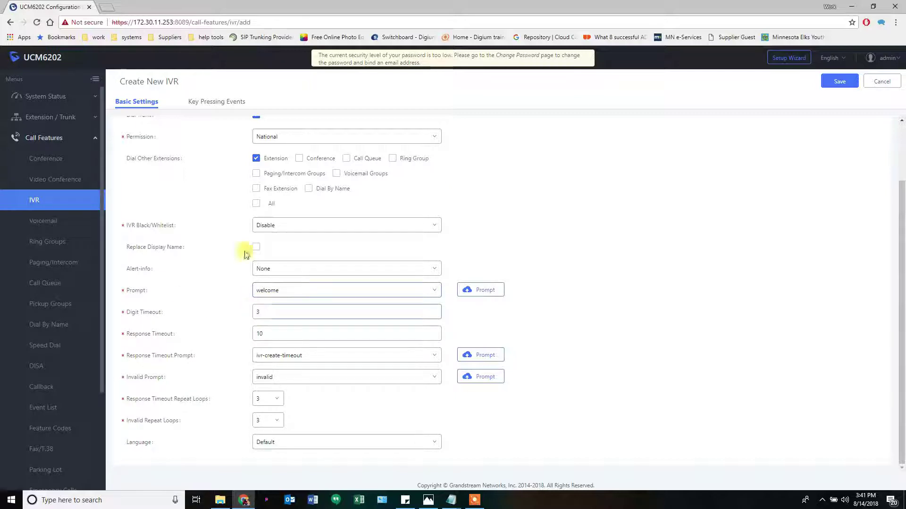
pyautogui.click(257, 312)
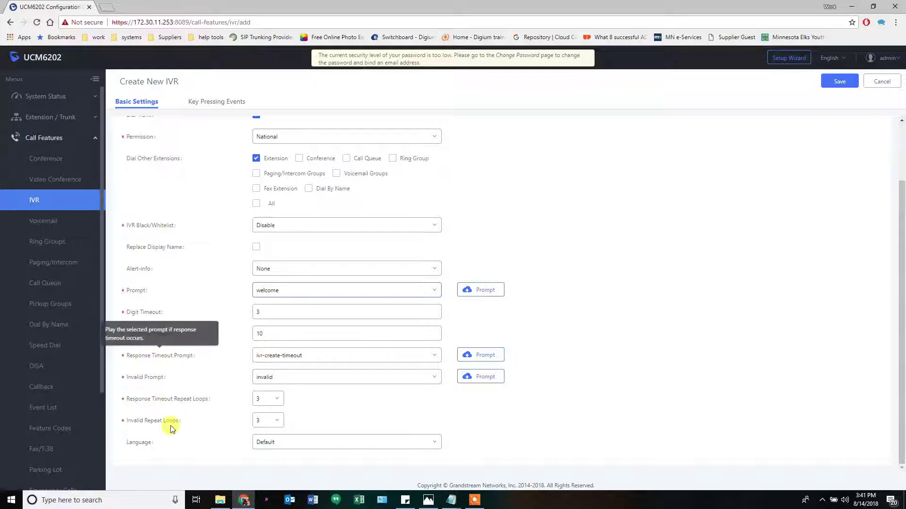
pyautogui.moveTo(157, 424)
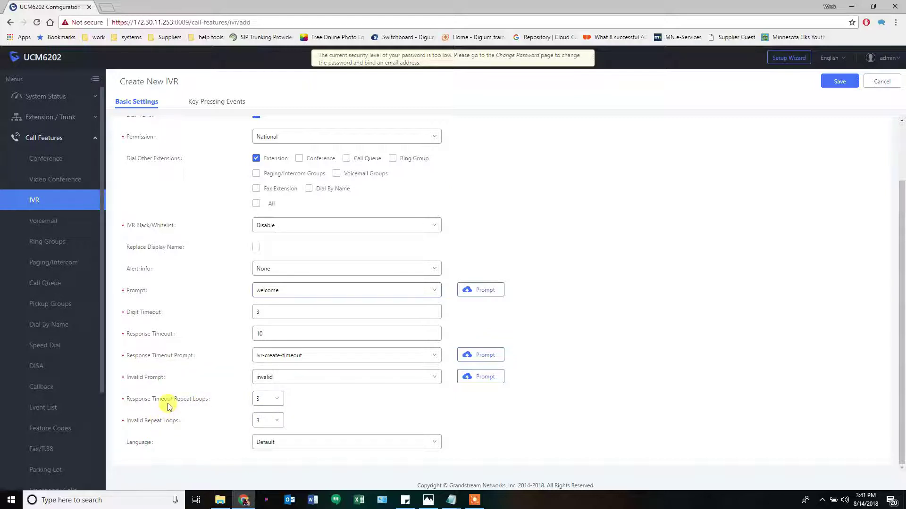
pyautogui.moveTo(176, 427)
pyautogui.moveTo(148, 357)
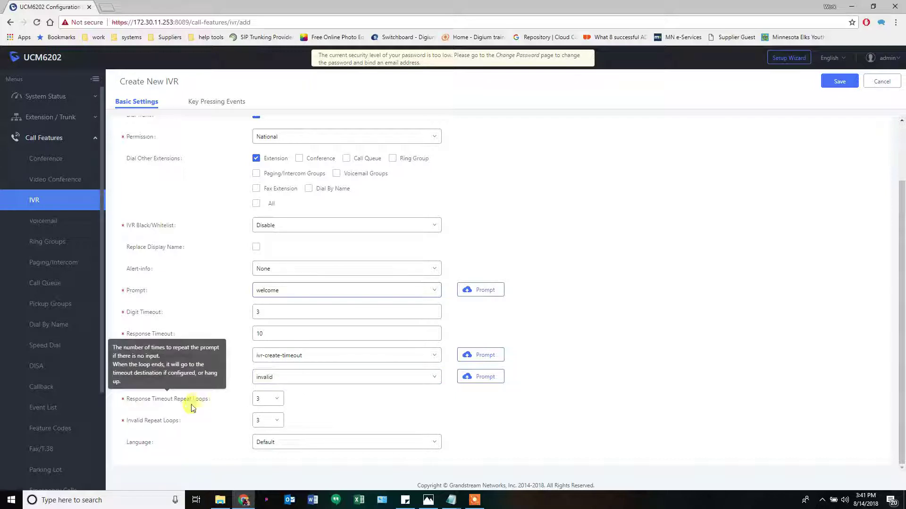
pyautogui.scroll(2, 231, 345)
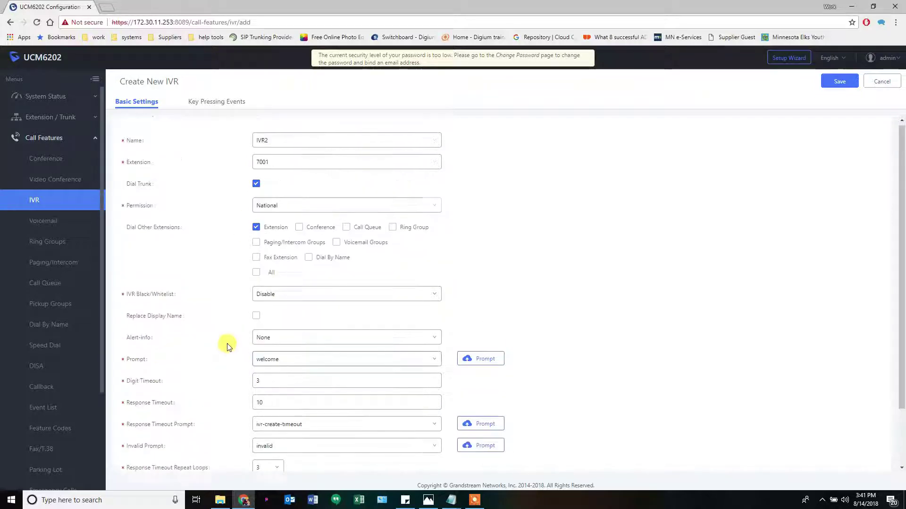
pyautogui.click(215, 104)
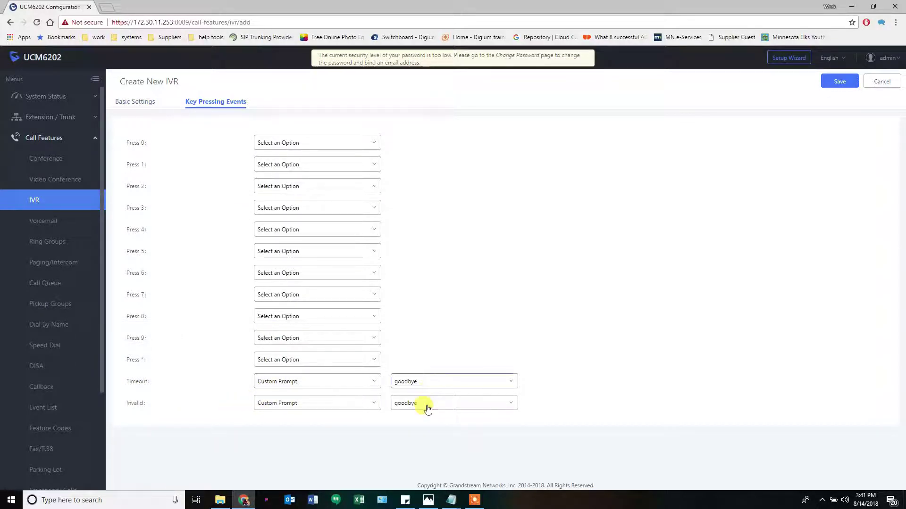
# Keep Custom Prompt as the timeout destination after consulting the call-flow diagram
pyautogui.click(350, 385)
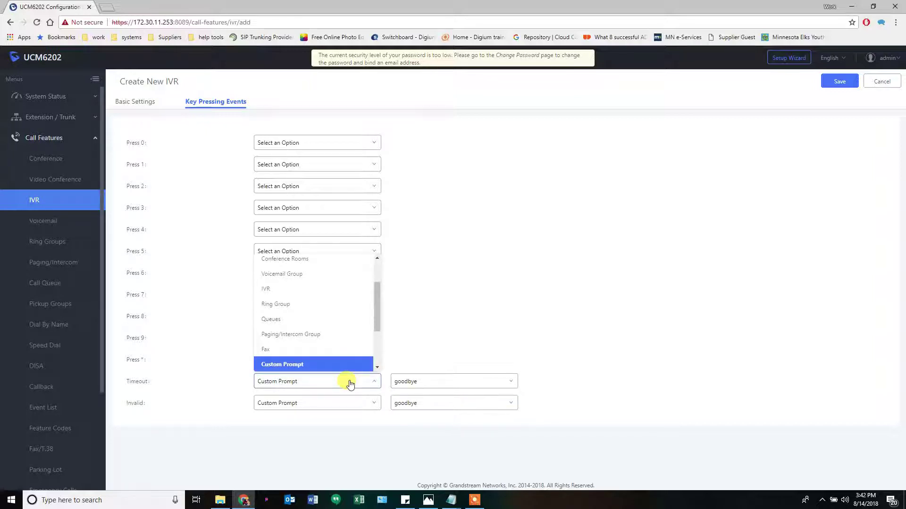
pyautogui.click(350, 384)
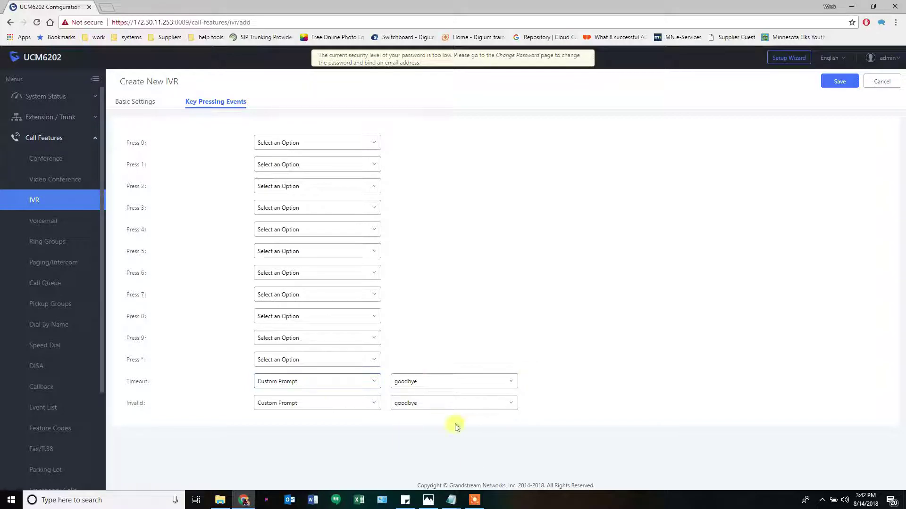
pyautogui.click(429, 501)
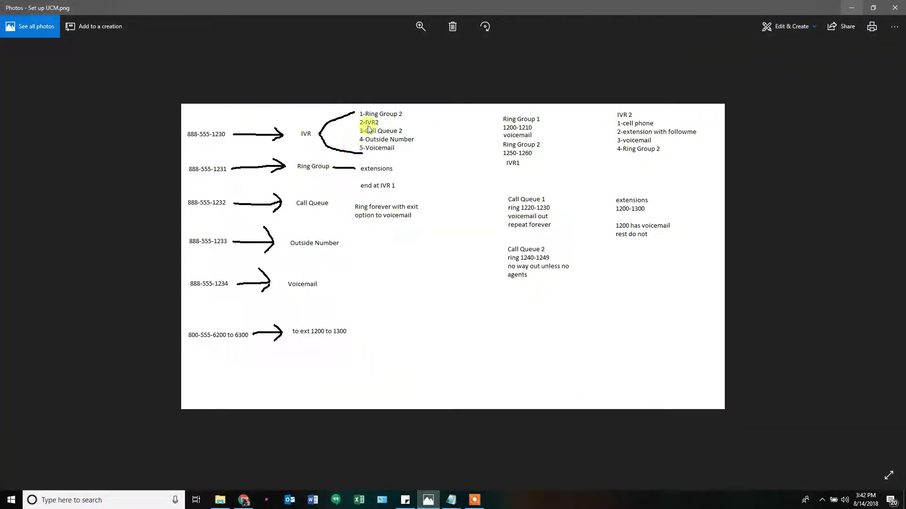
pyautogui.click(851, 7)
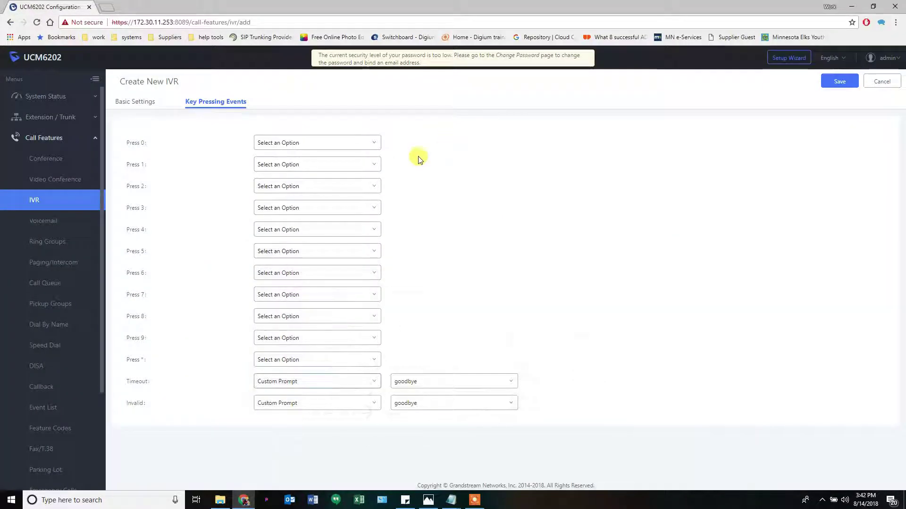
# Route Press 1 to Ring Group RG2 and Press 2 to an IVR
pyautogui.click(349, 164)
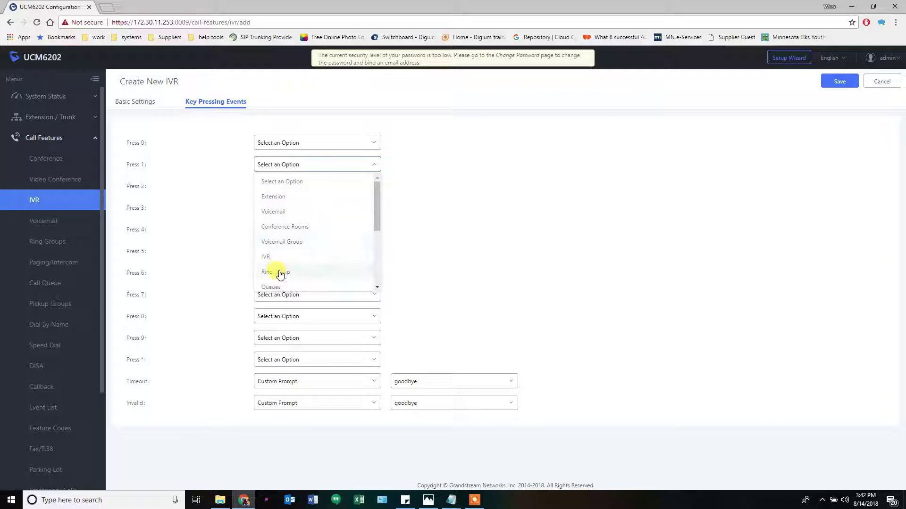
pyautogui.click(280, 273)
pyautogui.click(415, 165)
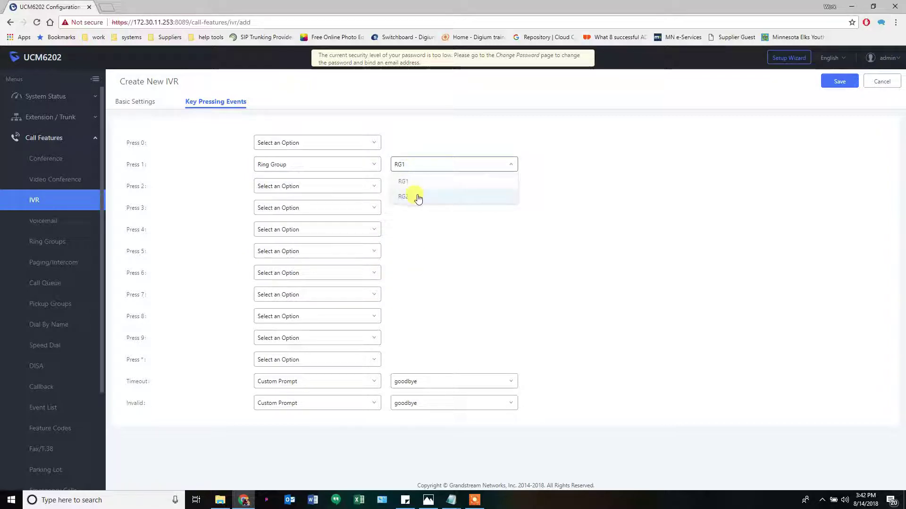
pyautogui.click(418, 198)
pyautogui.click(344, 187)
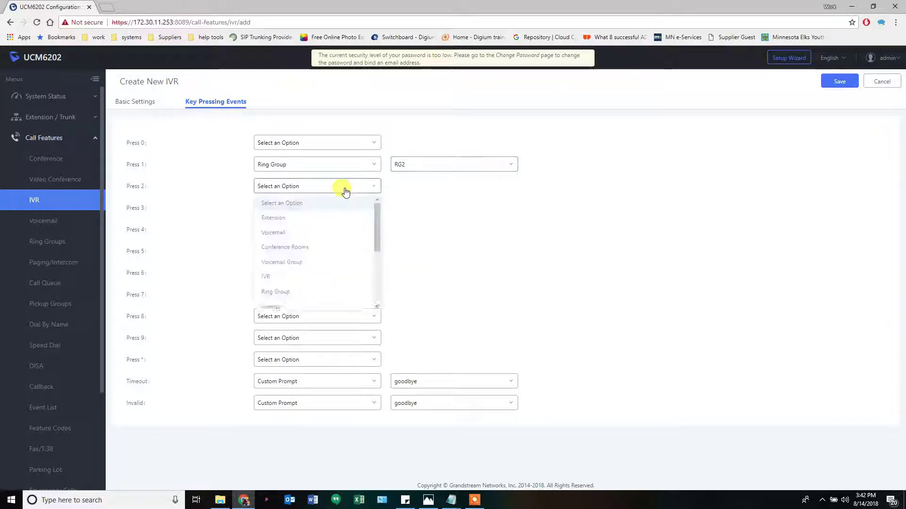
pyautogui.click(290, 283)
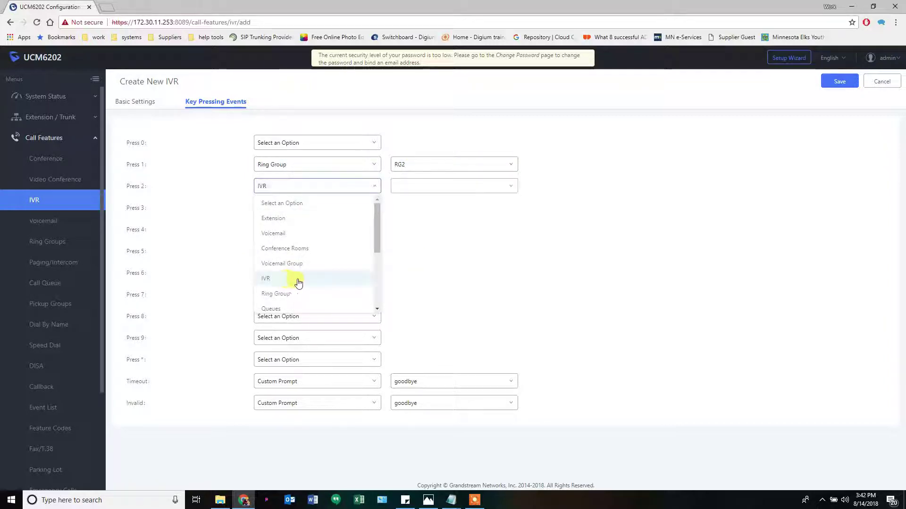
pyautogui.click(430, 500)
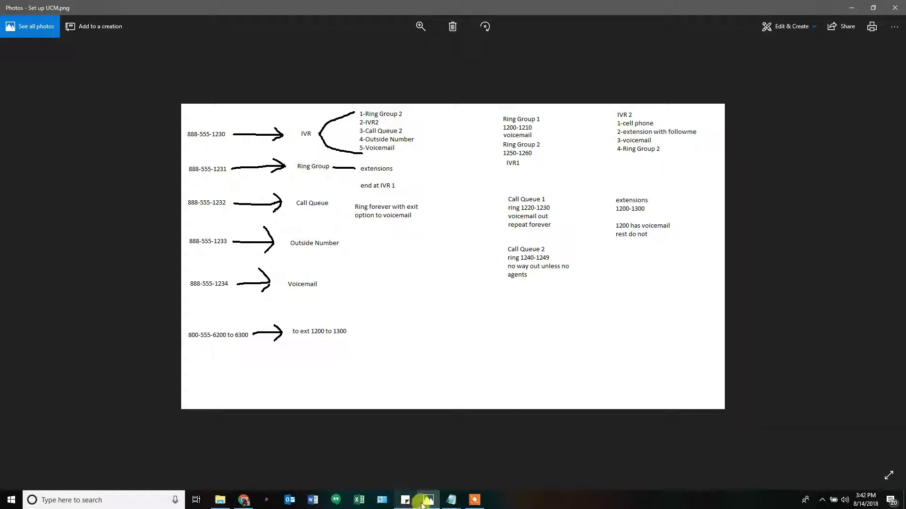
pyautogui.click(428, 500)
pyautogui.click(309, 164)
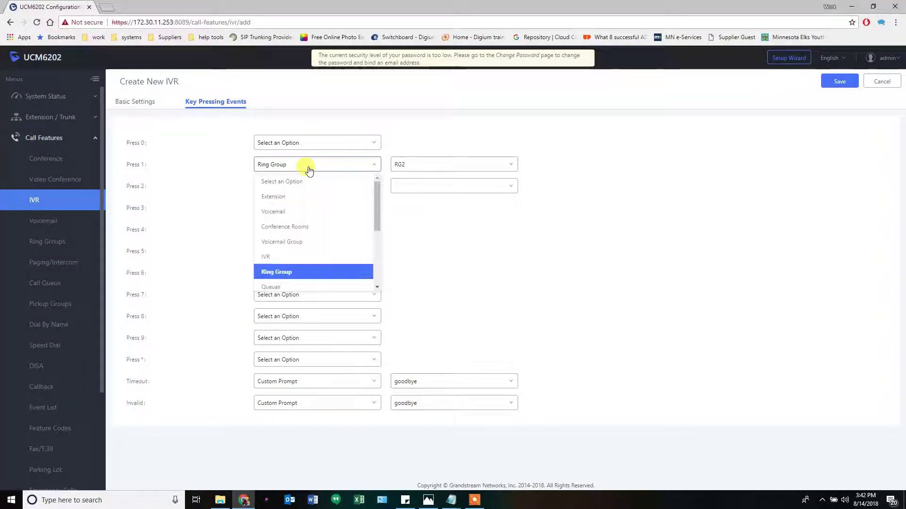
pyautogui.scroll(-2, 286, 243)
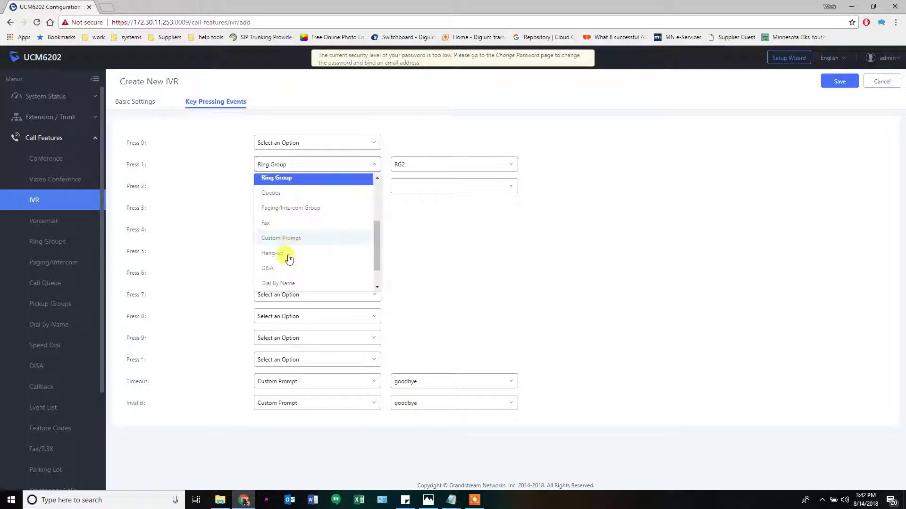
pyautogui.scroll(-1, 290, 269)
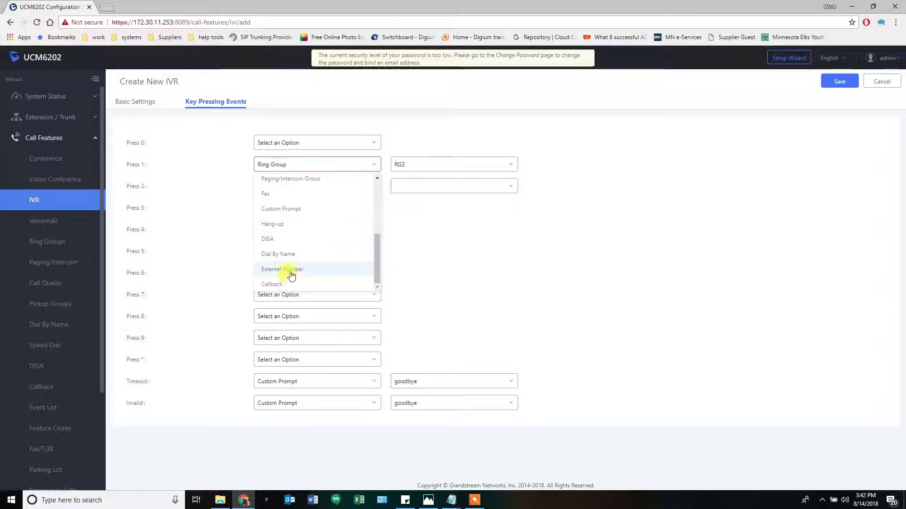
pyautogui.click(290, 273)
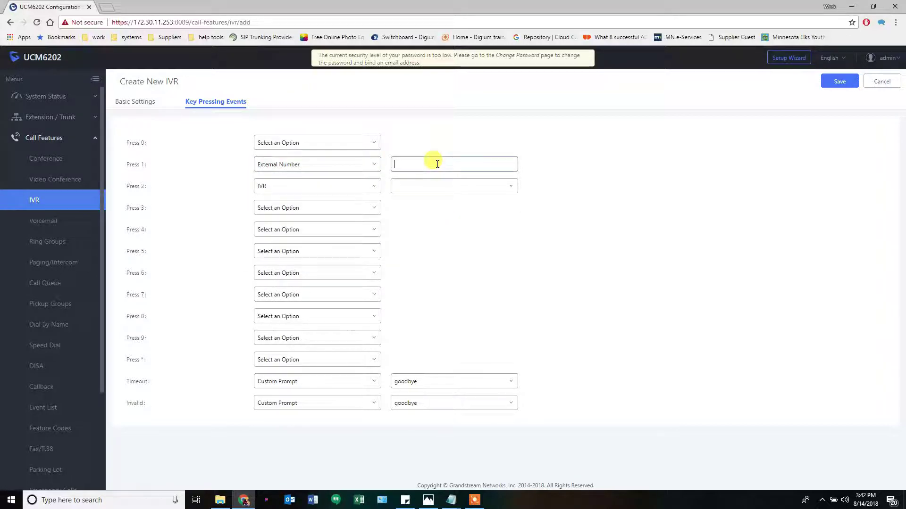
pyautogui.write('8885554321')
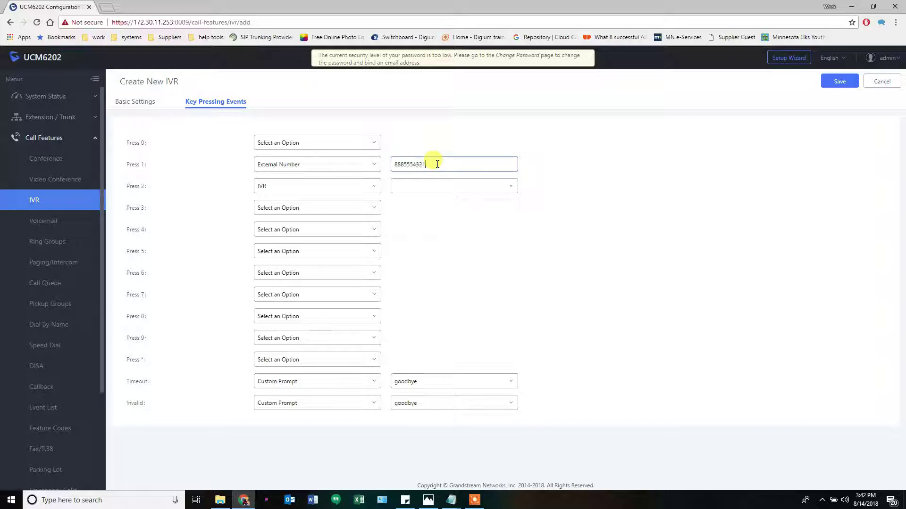
pyautogui.click(351, 186)
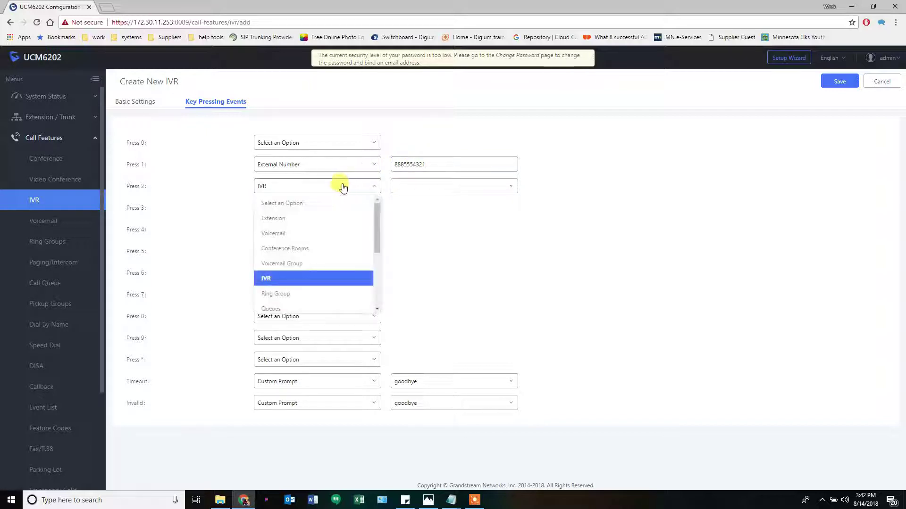
pyautogui.click(282, 219)
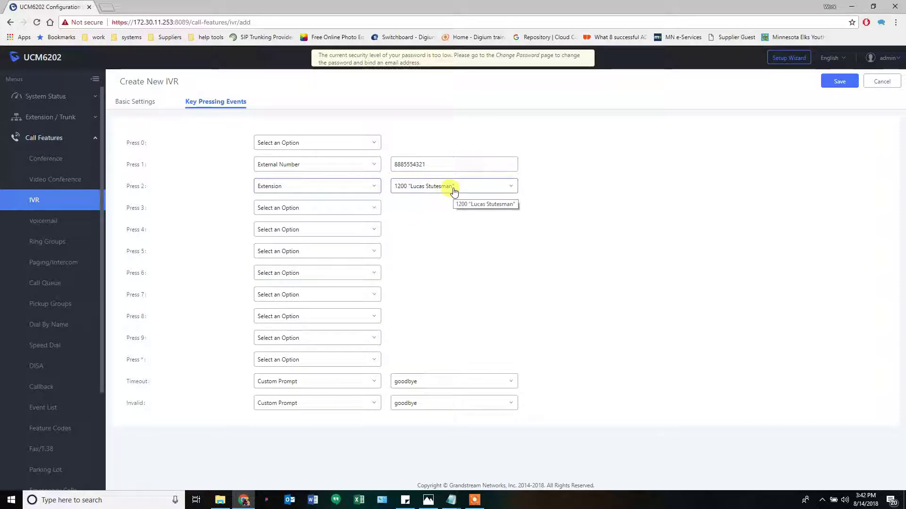
# Send key 3 to Voicemail 1200 and key 4 to Ring Group RG2
pyautogui.click(428, 500)
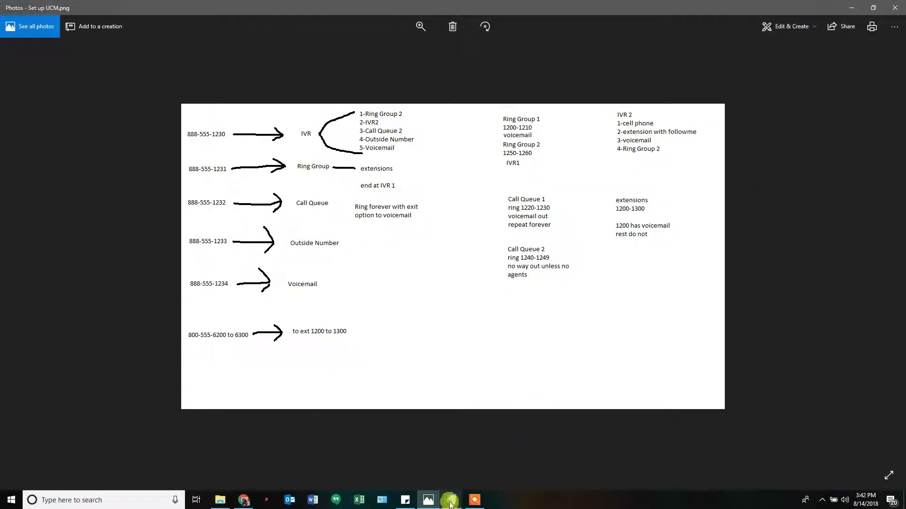
pyautogui.click(428, 500)
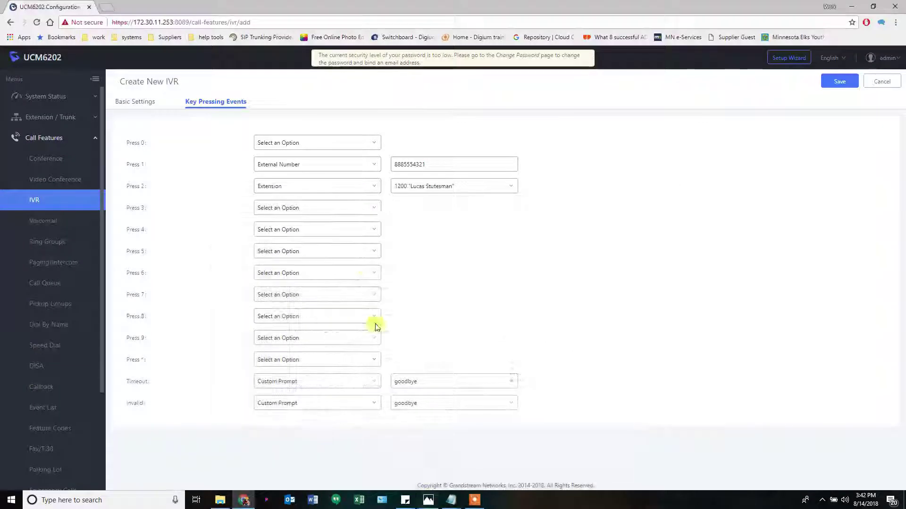
pyautogui.click(339, 209)
pyautogui.click(313, 255)
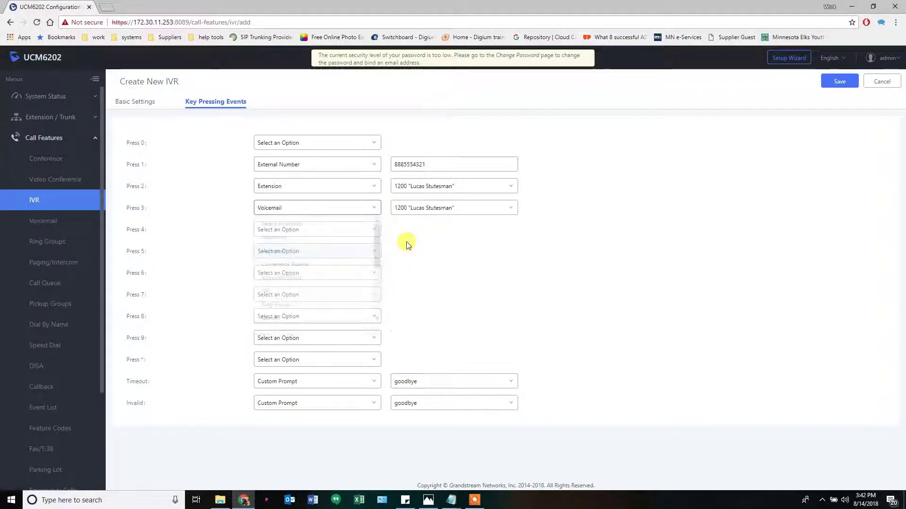
pyautogui.click(352, 231)
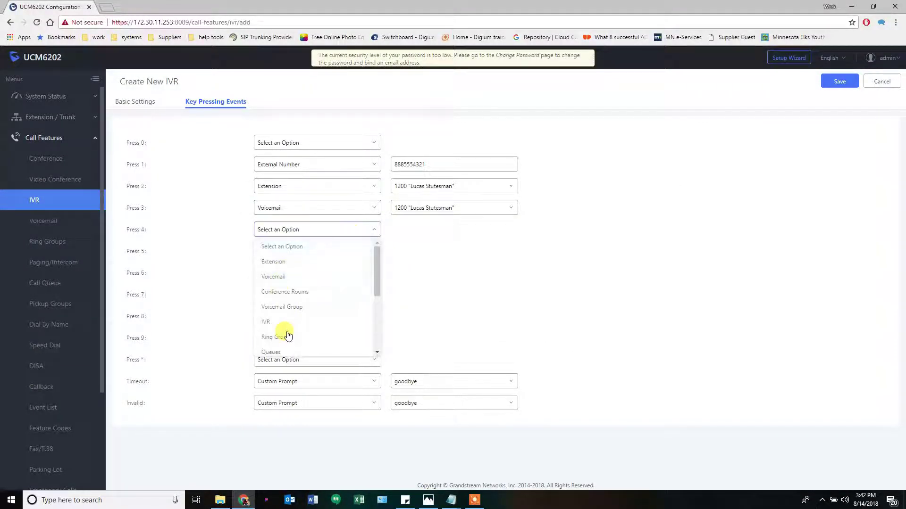
pyautogui.click(279, 337)
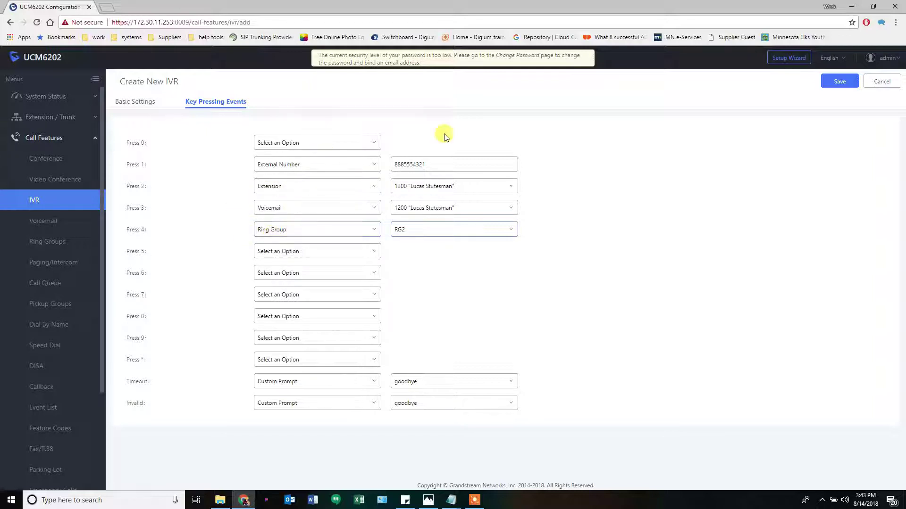
# Save IVR2 and open a fresh Create New IVR form at extension 7000
pyautogui.click(838, 84)
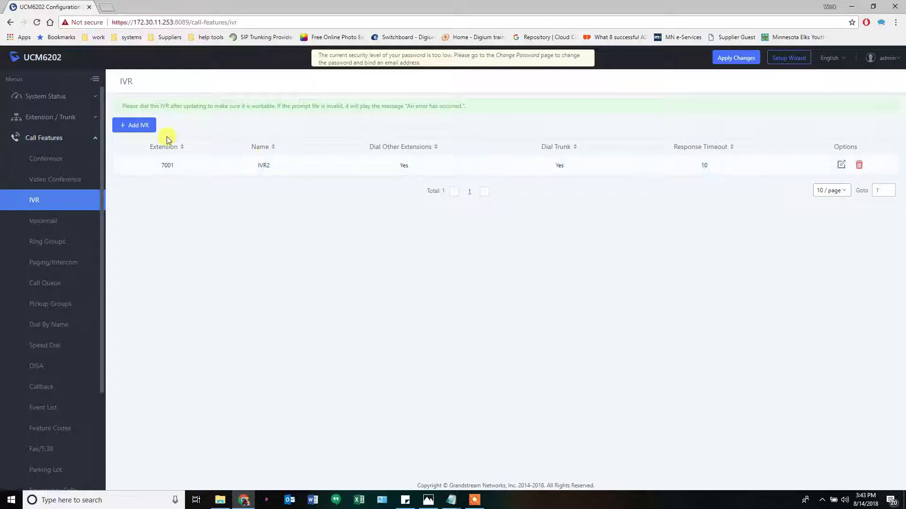
pyautogui.click(134, 125)
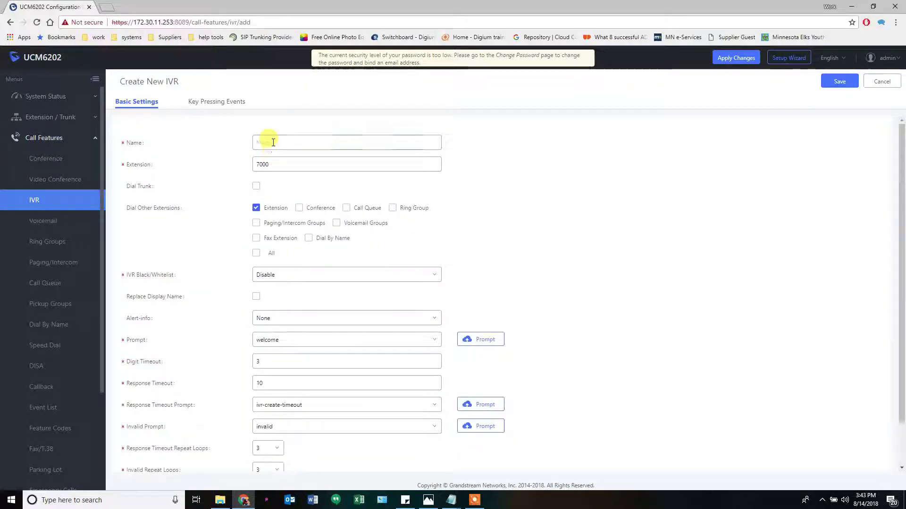
pyautogui.click(273, 142)
# Name it IVR1, allow National trunk dialling, and switch to Key Pressing Events
pyautogui.write('IVR')
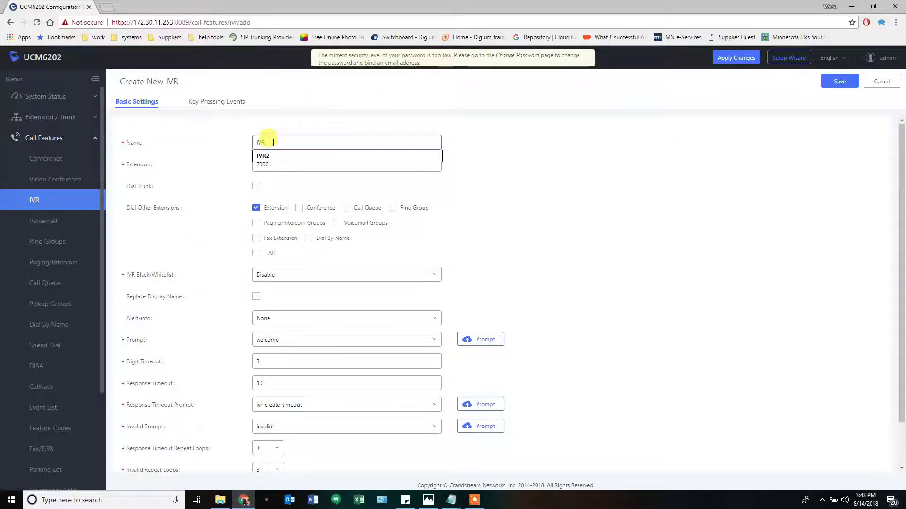
pyautogui.write('1')
pyautogui.click(256, 187)
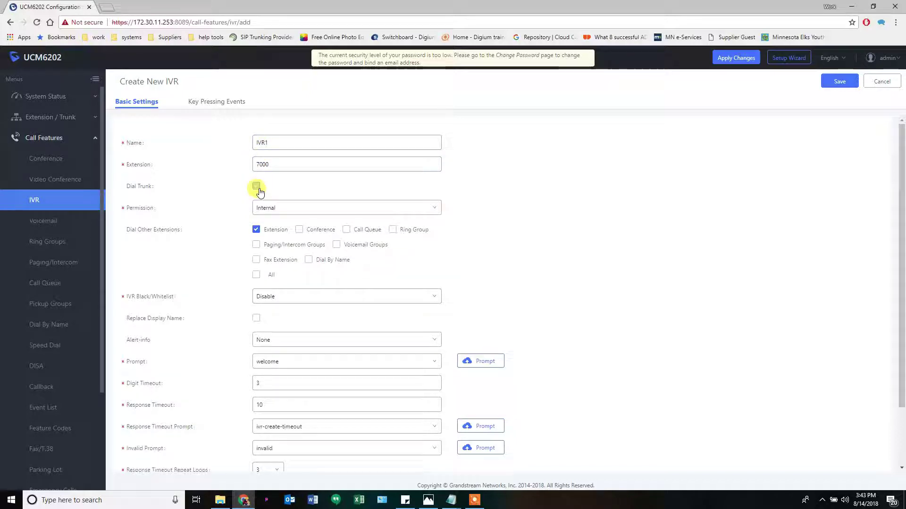
pyautogui.click(269, 207)
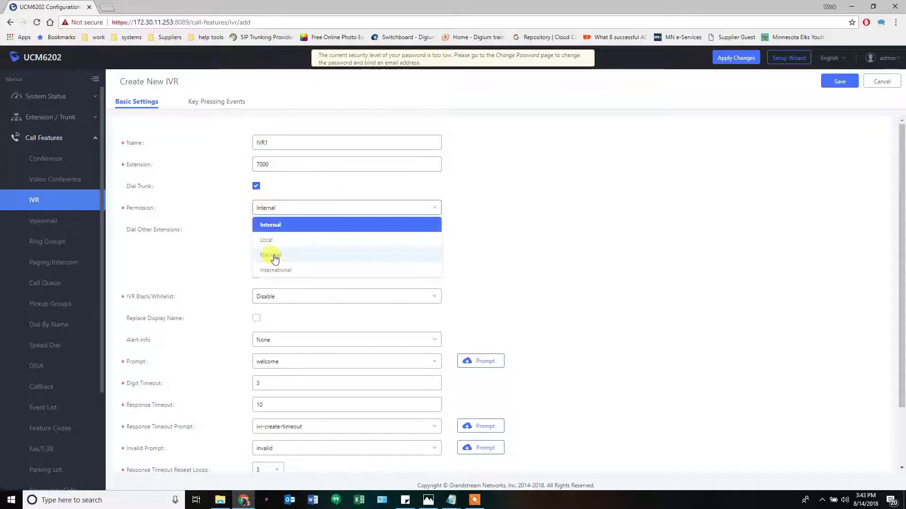
pyautogui.click(273, 258)
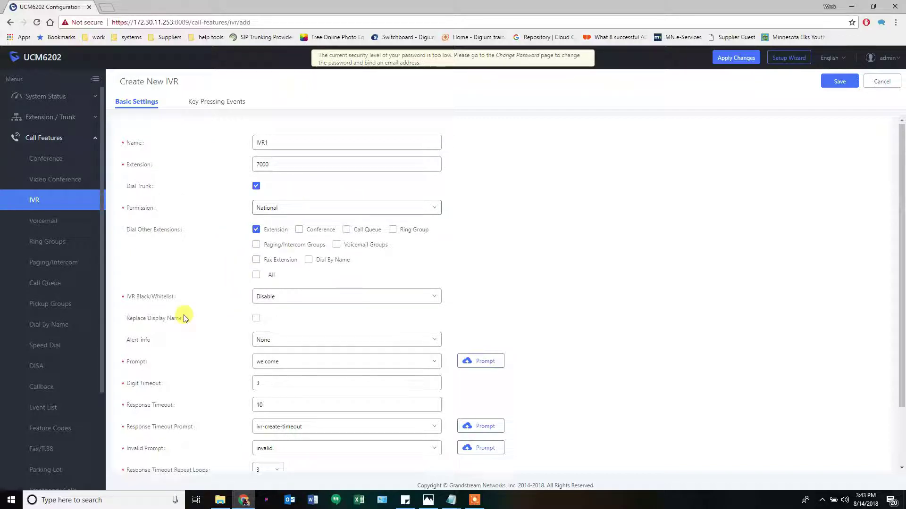
pyautogui.scroll(-2, 193, 306)
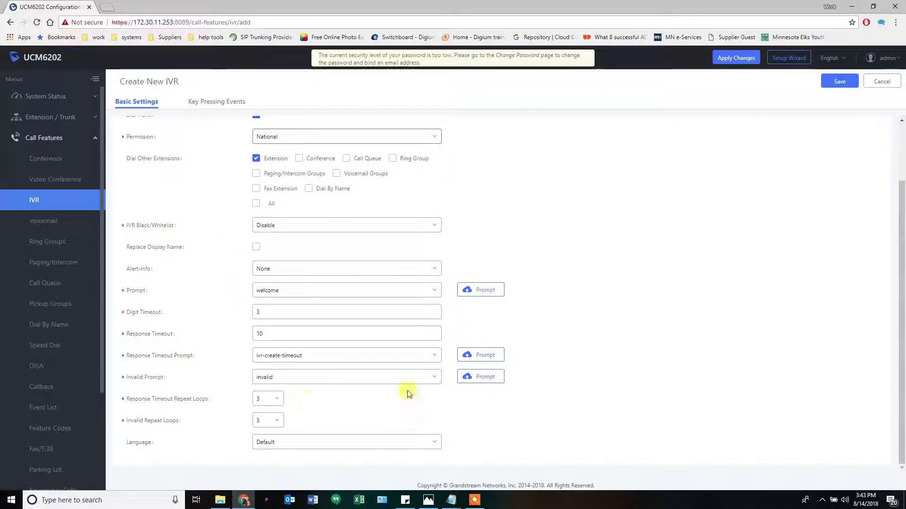
pyautogui.click(228, 101)
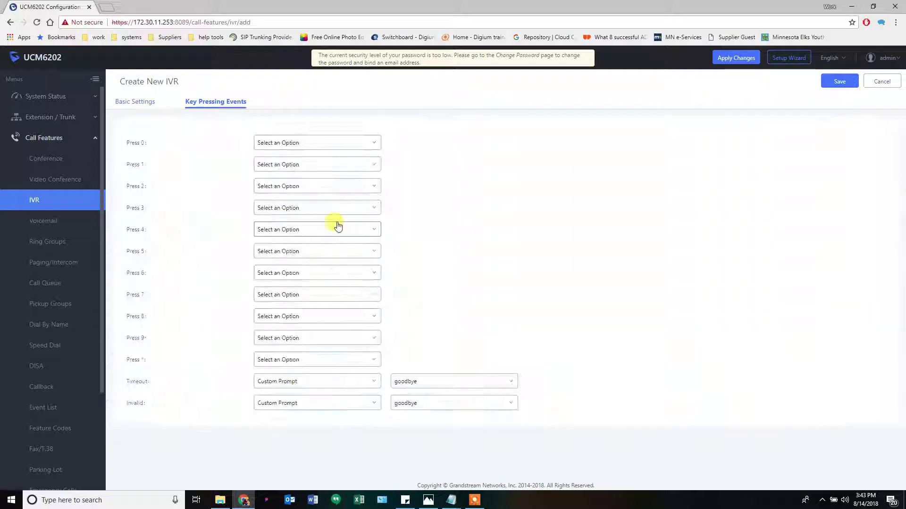
# Route IVR1's key 1 to Ring Group RG2 and key 2 to IVR2
pyautogui.click(428, 500)
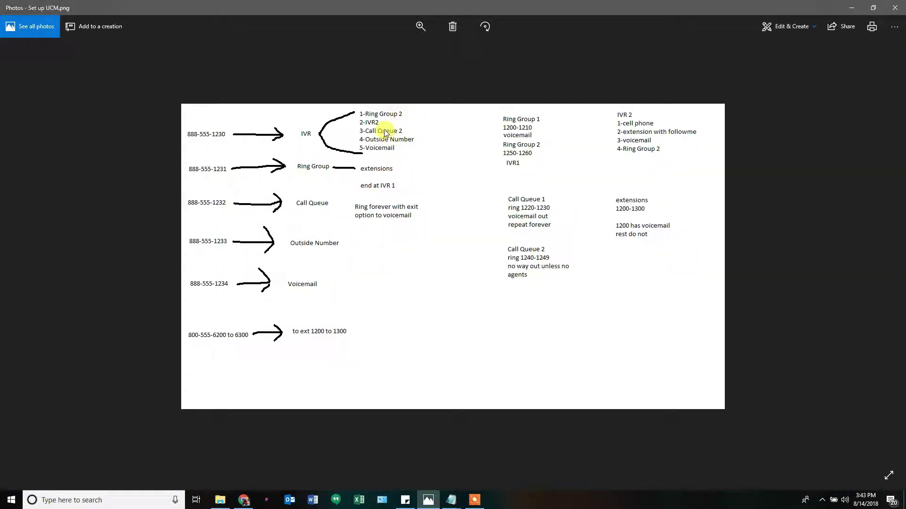
pyautogui.click(432, 502)
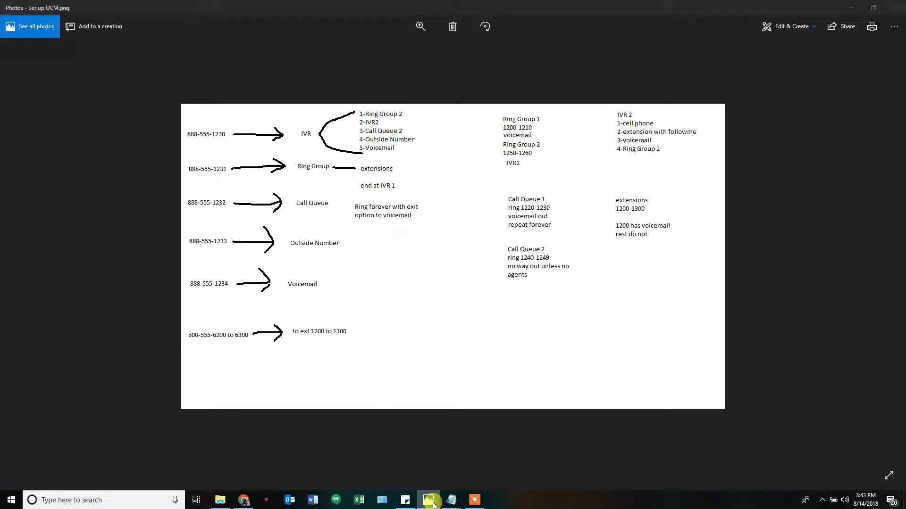
pyautogui.click(323, 165)
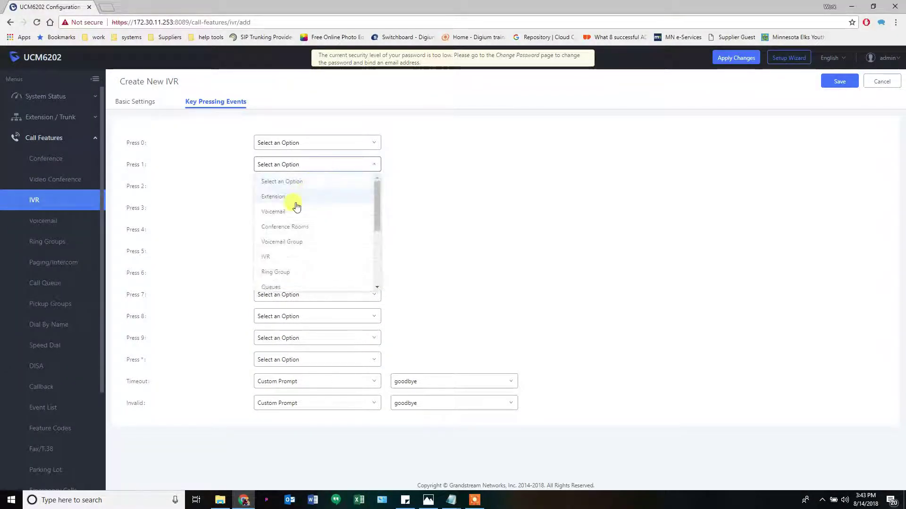
pyautogui.click(276, 272)
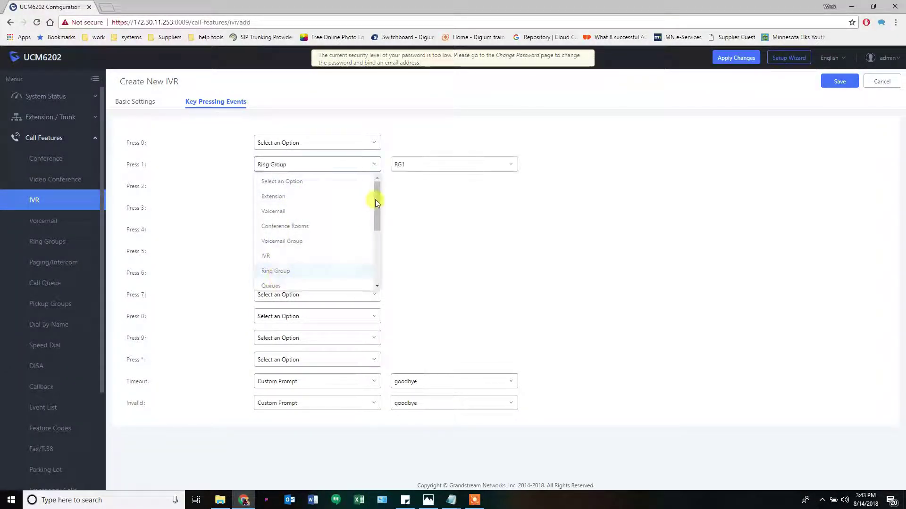
pyautogui.click(399, 170)
pyautogui.click(329, 186)
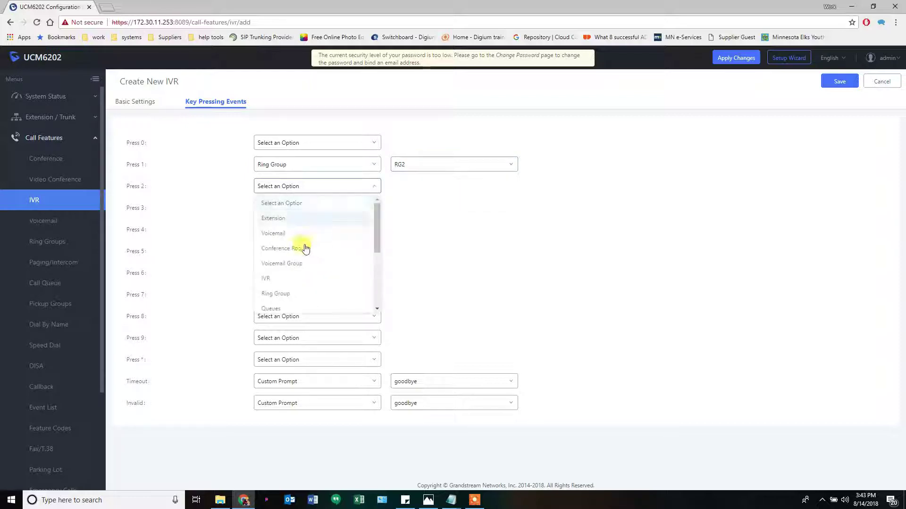
pyautogui.click(324, 279)
pyautogui.click(395, 186)
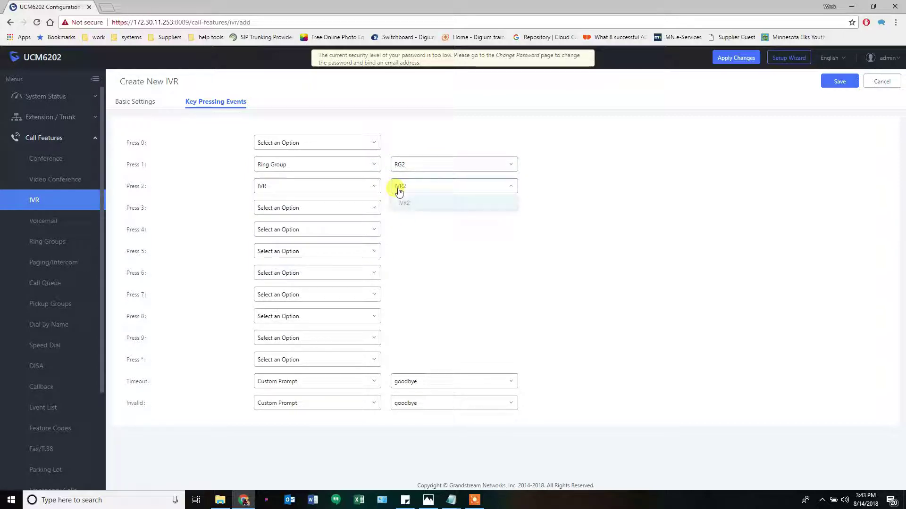
pyautogui.click(401, 202)
# Route key 3 to call queue Q2
pyautogui.click(340, 213)
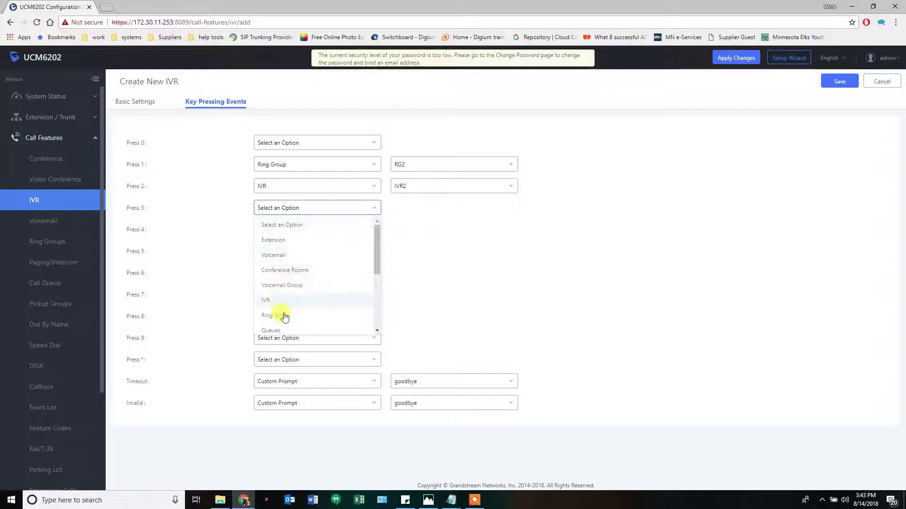
pyautogui.scroll(-2, 283, 306)
pyautogui.click(280, 284)
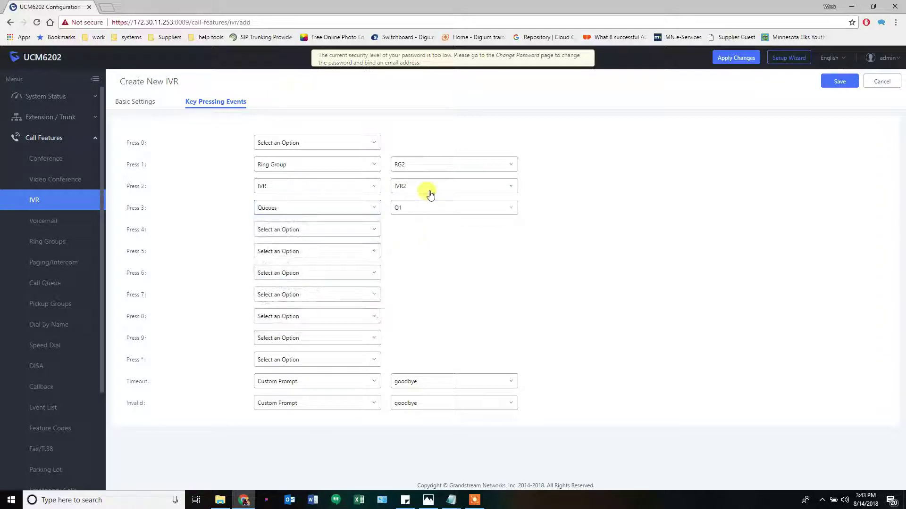
pyautogui.click(415, 208)
pyautogui.click(410, 240)
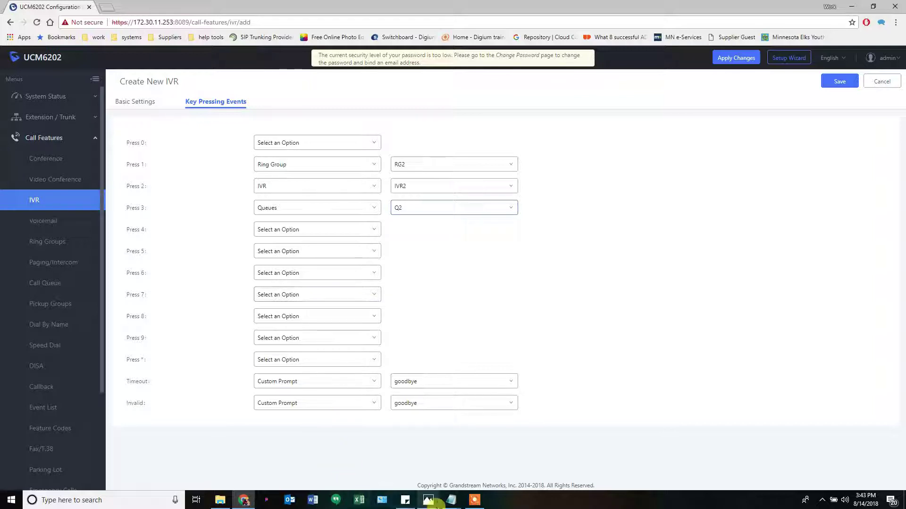
pyautogui.click(428, 501)
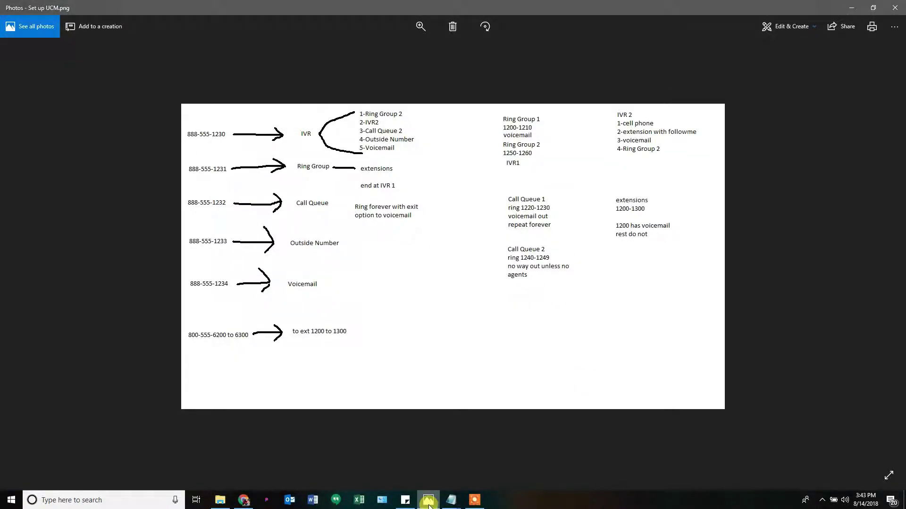
pyautogui.click(428, 501)
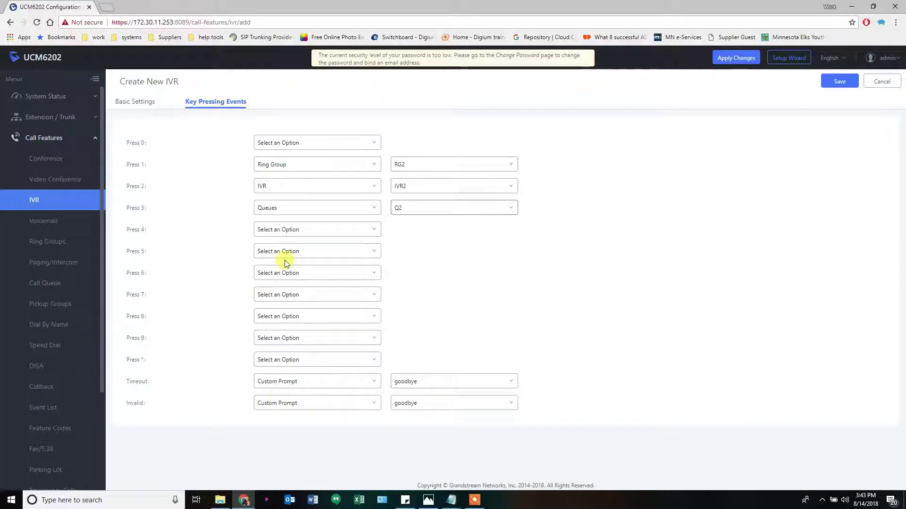
# Send key 4 to an External Number and key 5 to Voicemail 1200, then save IVR1
pyautogui.click(296, 232)
pyautogui.scroll(-4, 293, 299)
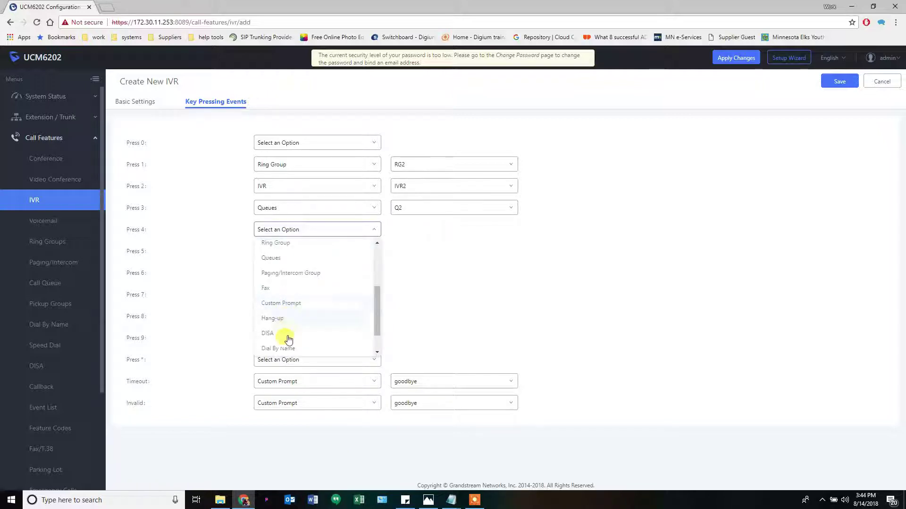
pyautogui.scroll(-1, 289, 341)
pyautogui.click(291, 337)
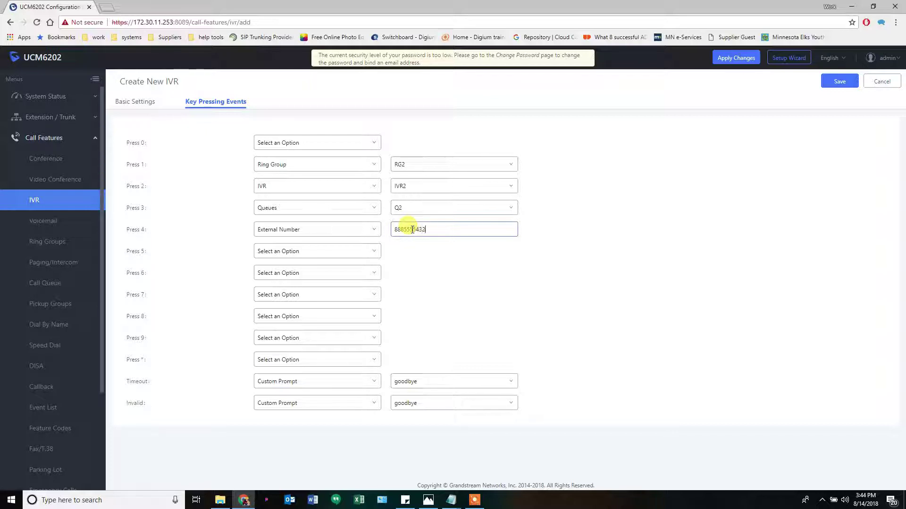
pyautogui.click(309, 253)
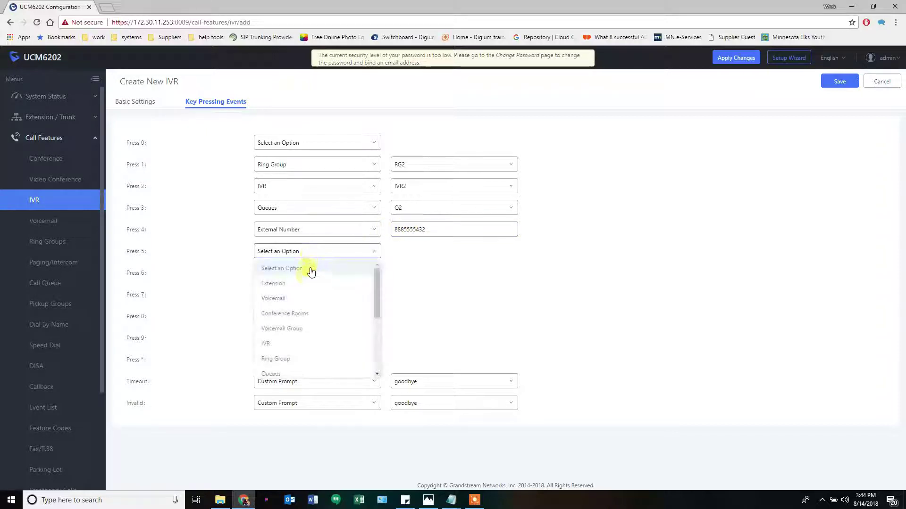
pyautogui.click(297, 299)
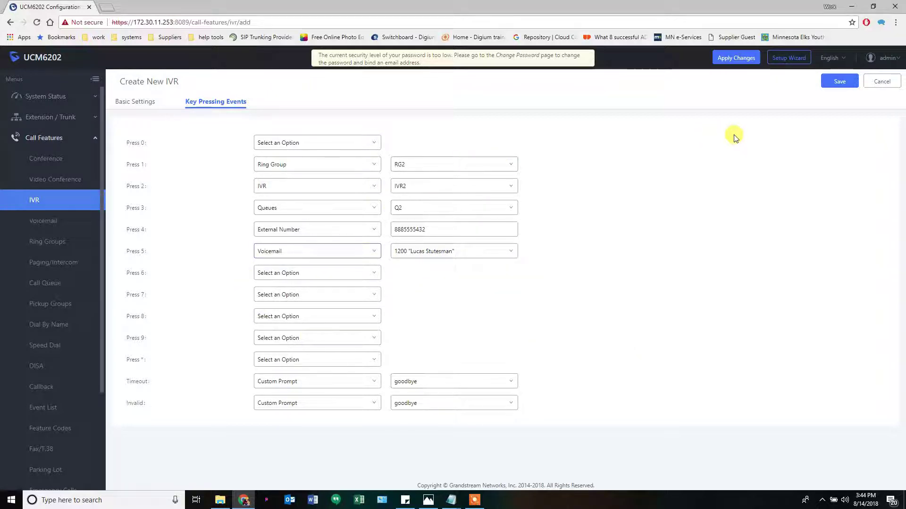
pyautogui.click(832, 84)
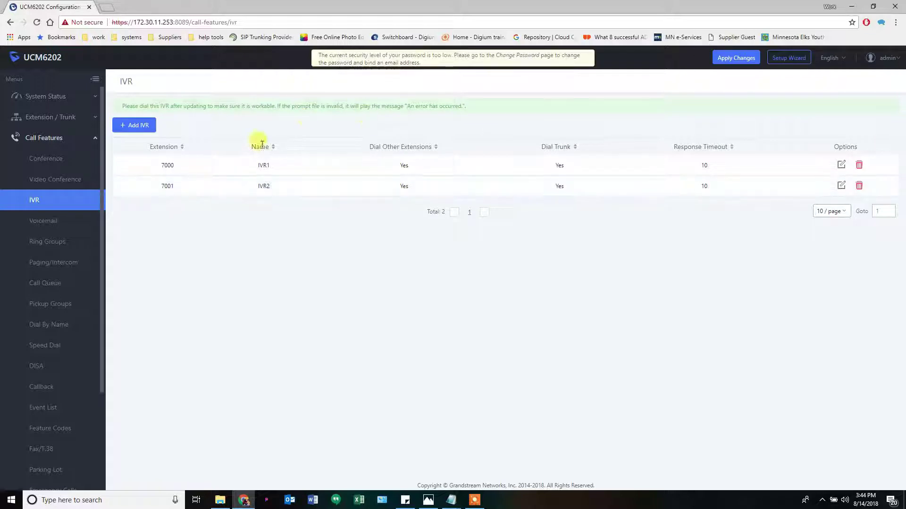
# Apply the pending changes and bring up the 'set up UCM order.txt' notes
pyautogui.click(735, 59)
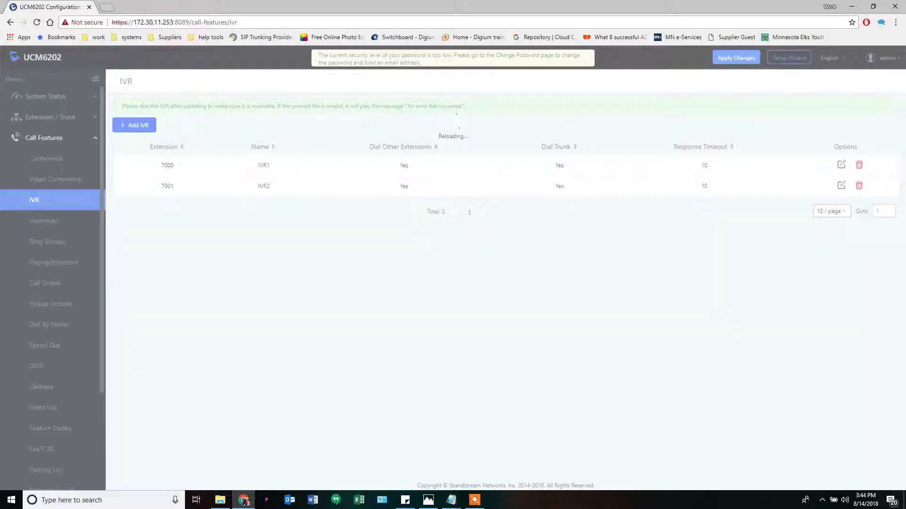
pyautogui.click(452, 500)
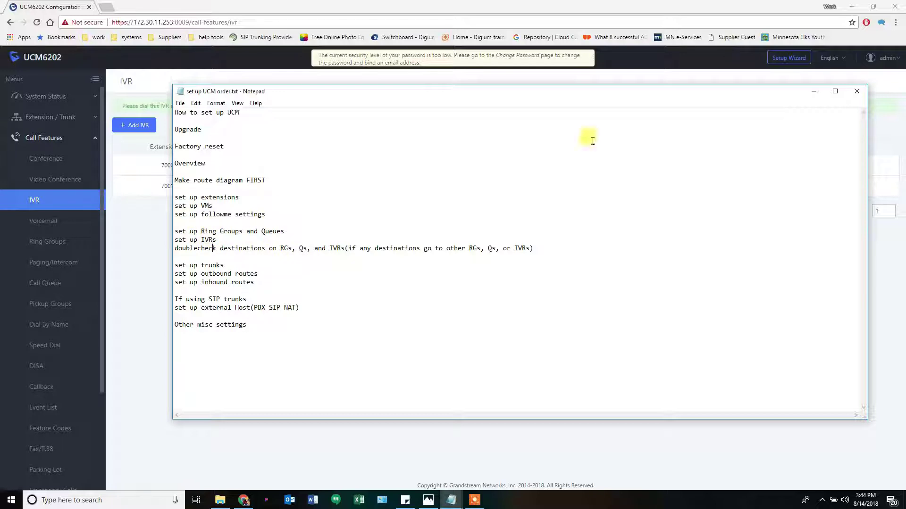
# Drag the Notepad notes to the far left, glance at the diagram, and return to the IVR list
pyautogui.moveTo(810, 90); pyautogui.dragTo(0, 86)
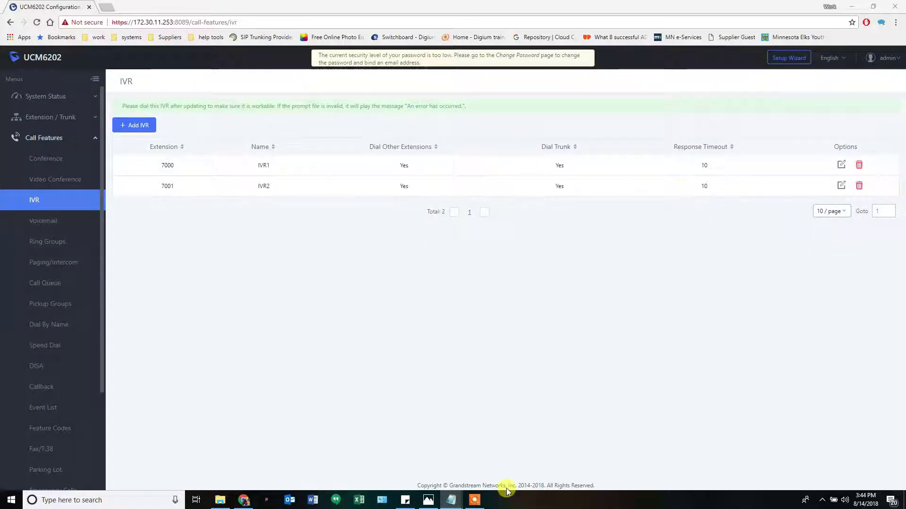
pyautogui.click(428, 500)
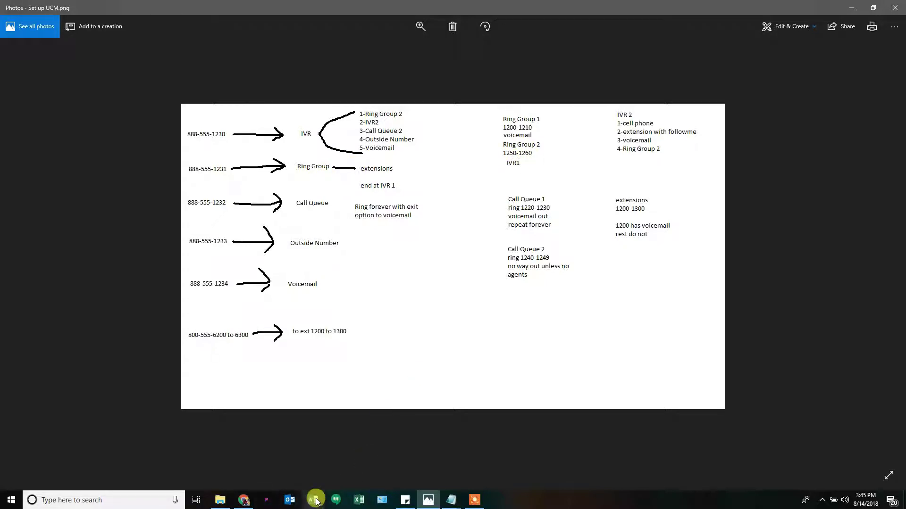
pyautogui.click(429, 498)
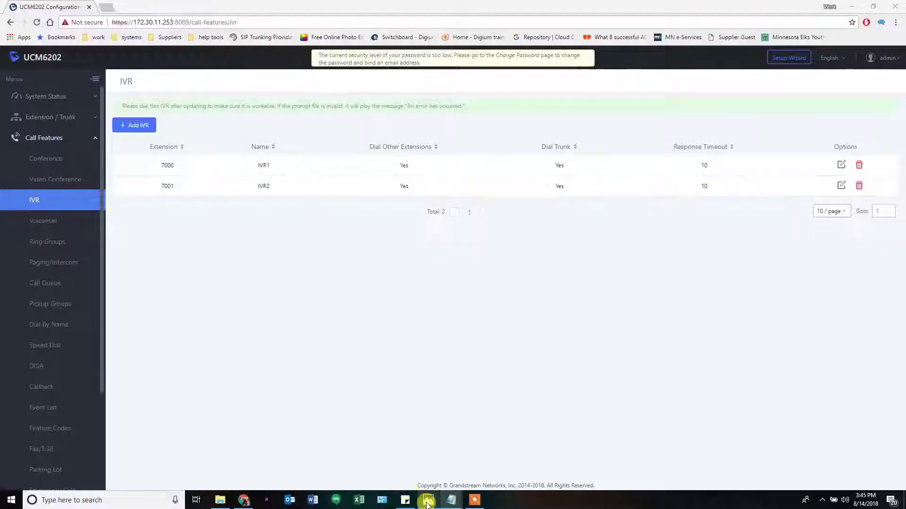
# Edit ring group RG2, enable its default destination, route it to IVR1, and save
pyautogui.click(60, 242)
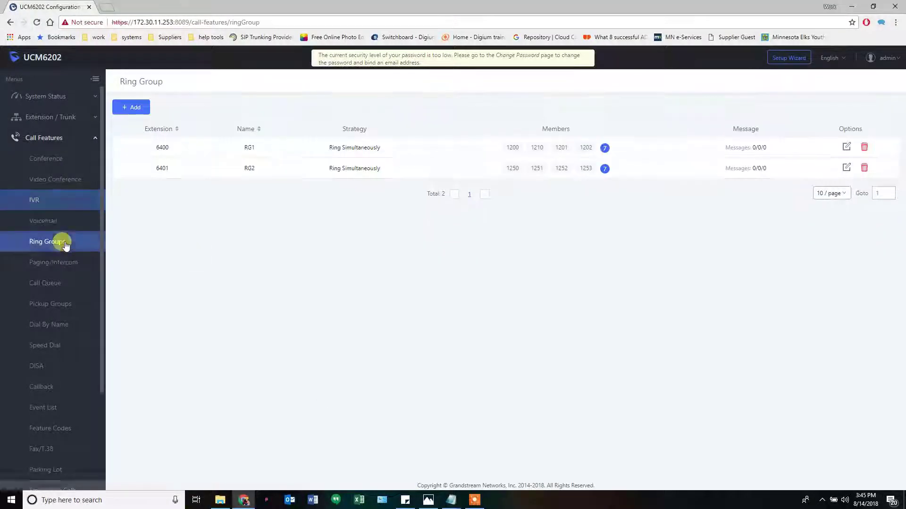
pyautogui.click(846, 168)
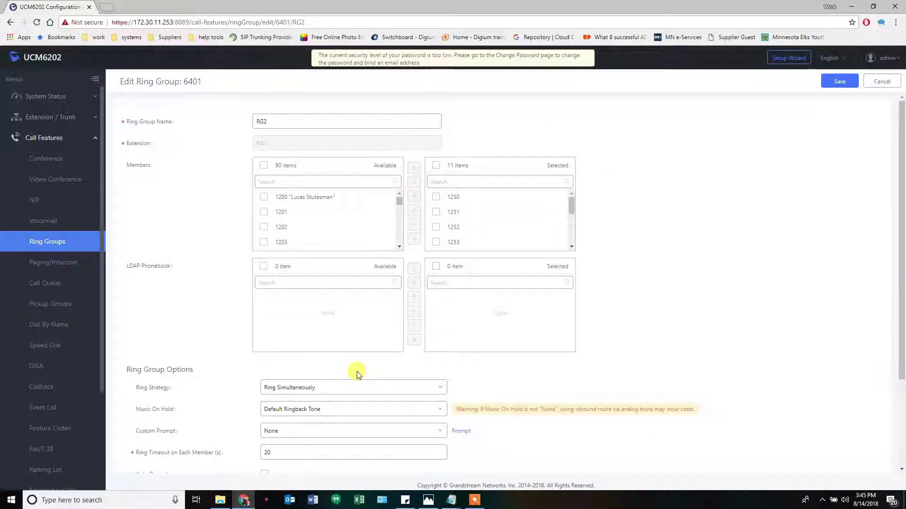
pyautogui.scroll(-3, 356, 371)
pyautogui.click(264, 422)
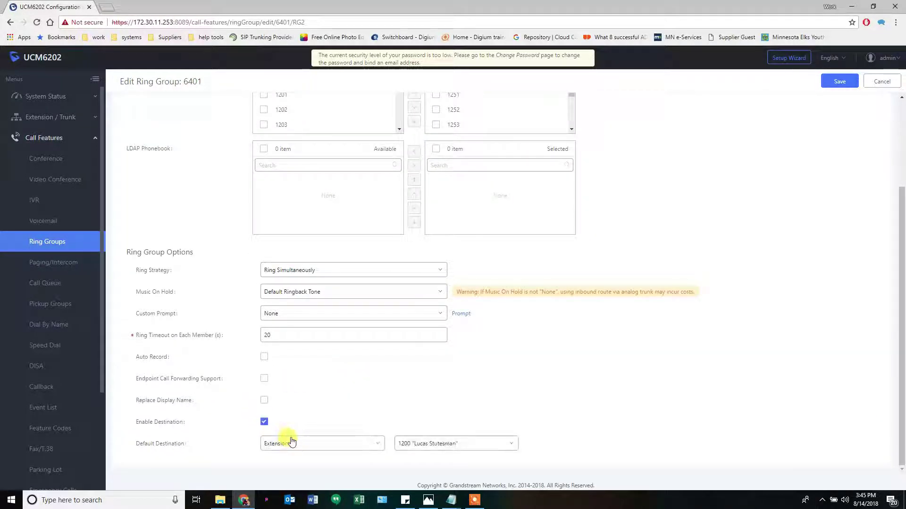
pyautogui.click(293, 442)
pyautogui.click(288, 417)
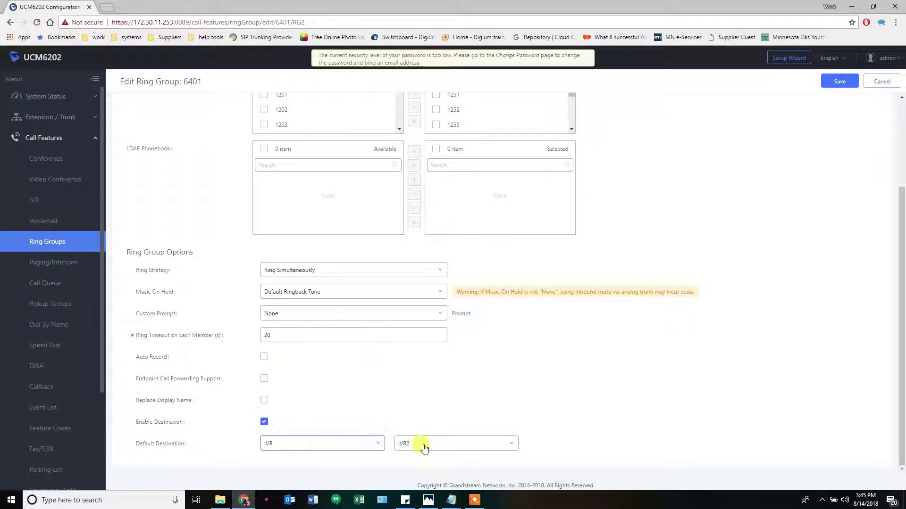
pyautogui.click(427, 501)
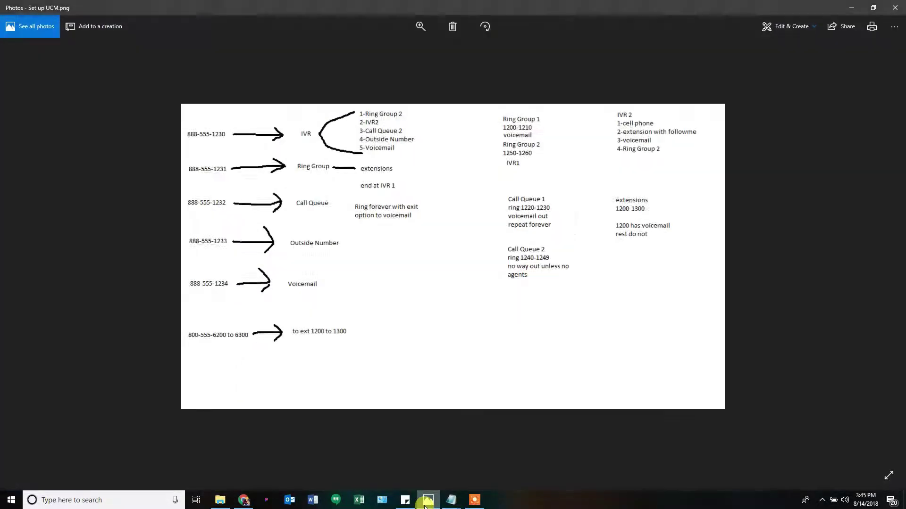
pyautogui.click(427, 501)
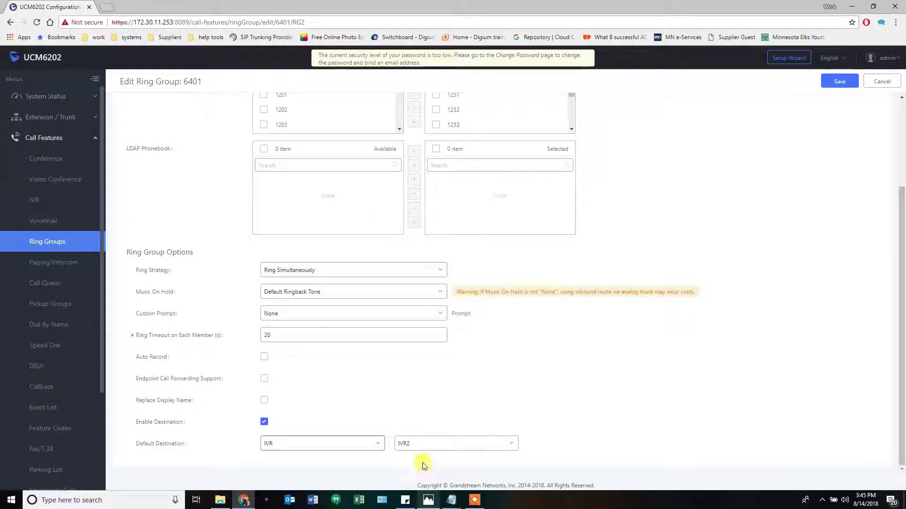
pyautogui.click(414, 443)
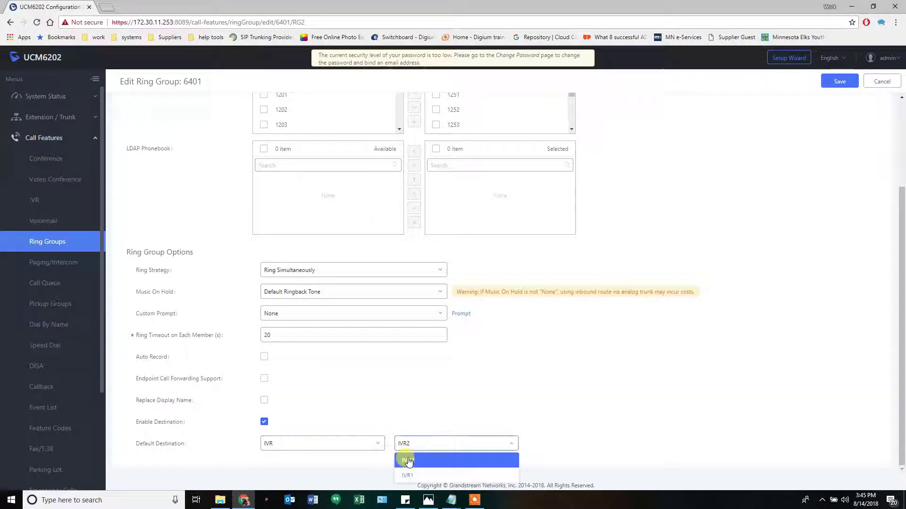
pyautogui.click(477, 477)
pyautogui.click(835, 82)
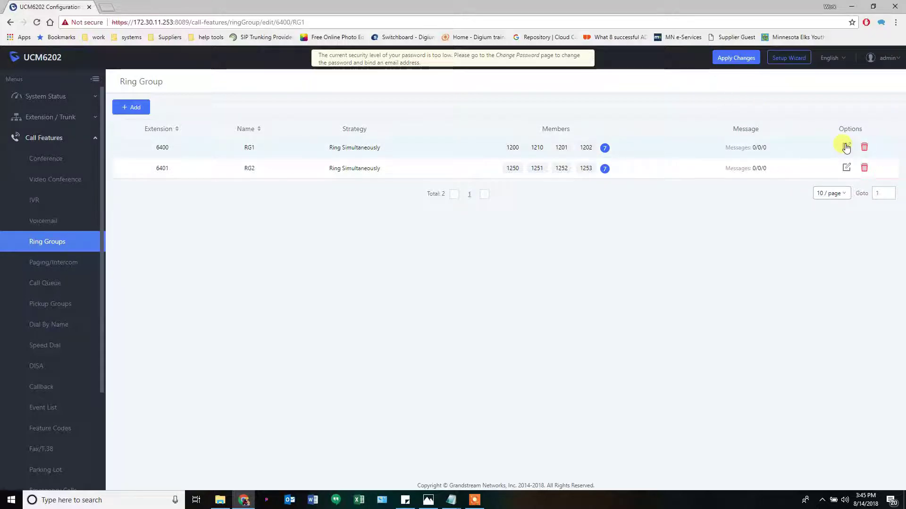
# Re-save ring group RG1 and apply all pending changes
pyautogui.scroll(-3, 330, 425)
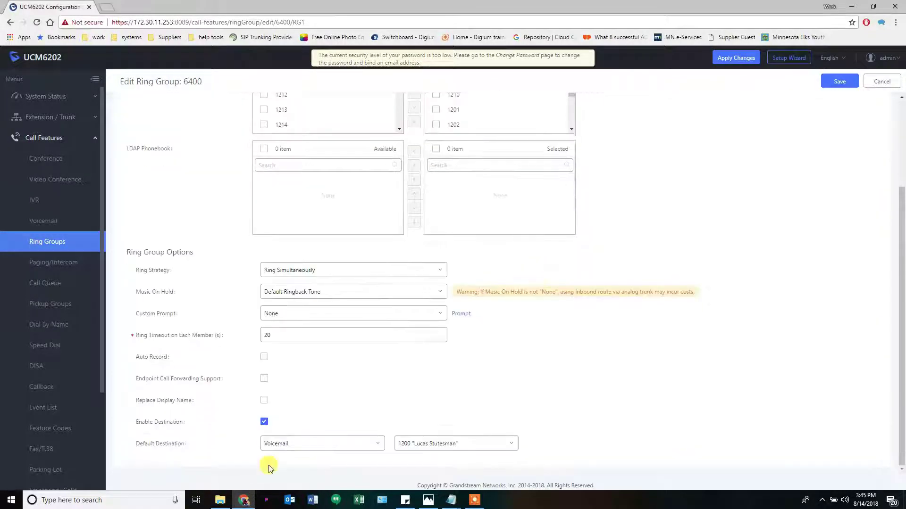
pyautogui.click(826, 81)
pyautogui.click(731, 59)
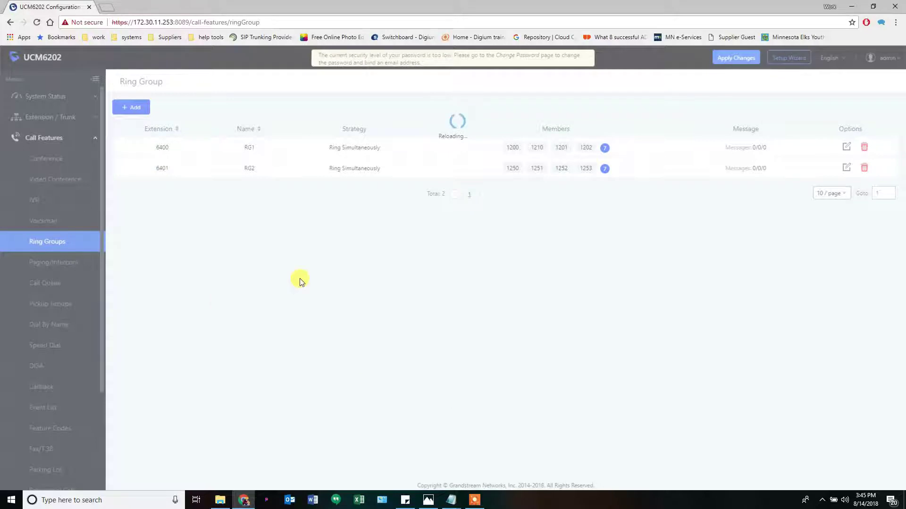
# Review the call-flow diagram, then expand Extension / Trunk in the sidebar
pyautogui.click(428, 500)
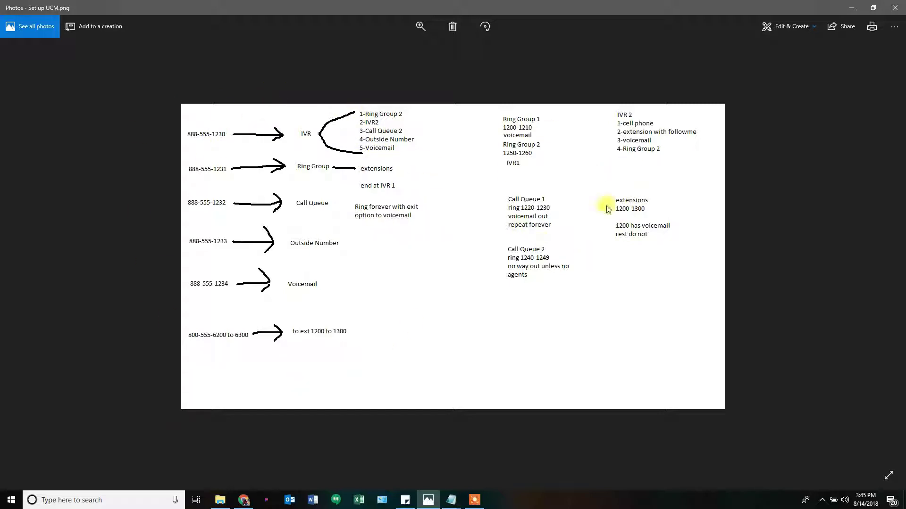
pyautogui.click(851, 7)
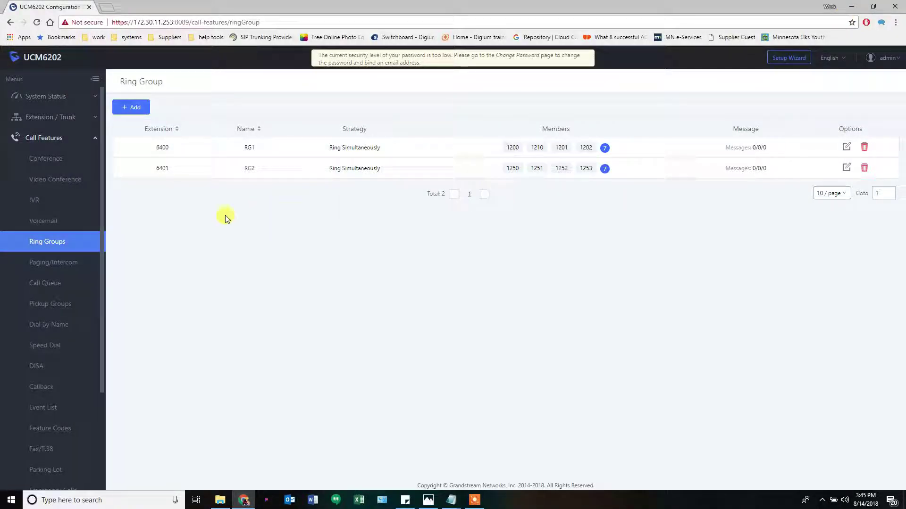
pyautogui.click(55, 118)
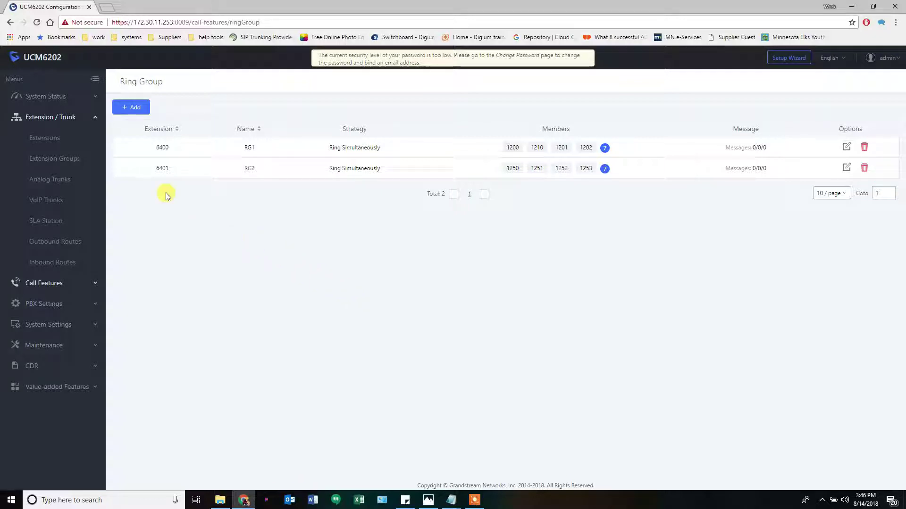
# Try adding an inbound route, dismiss the no-trunk prompt, and go to Analog Trunks
pyautogui.click(42, 263)
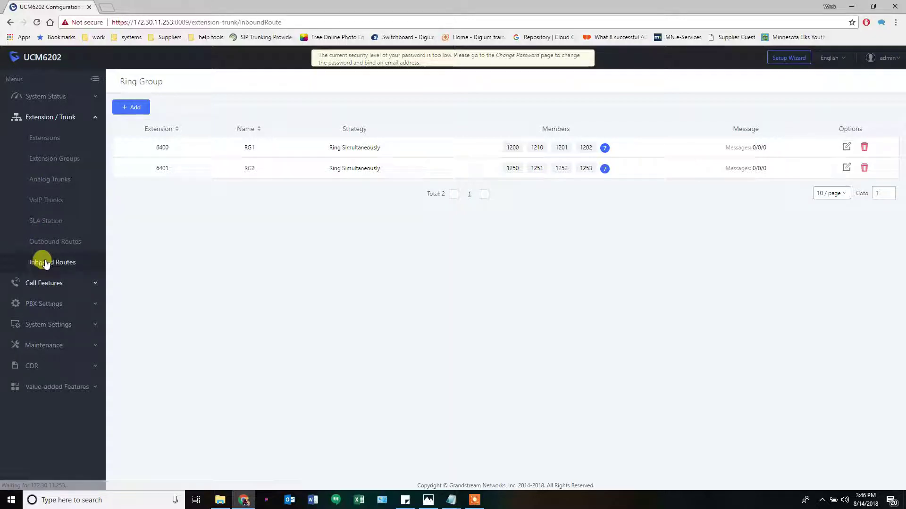
pyautogui.click(132, 108)
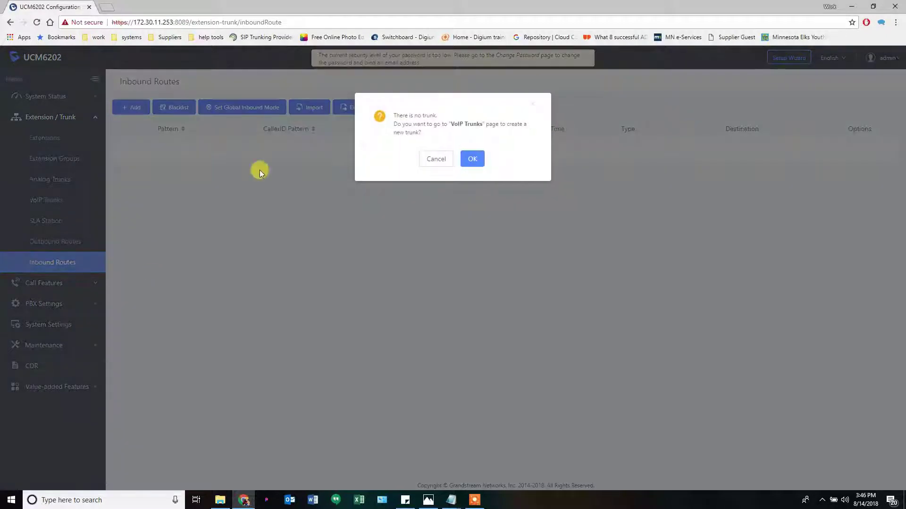
pyautogui.click(436, 159)
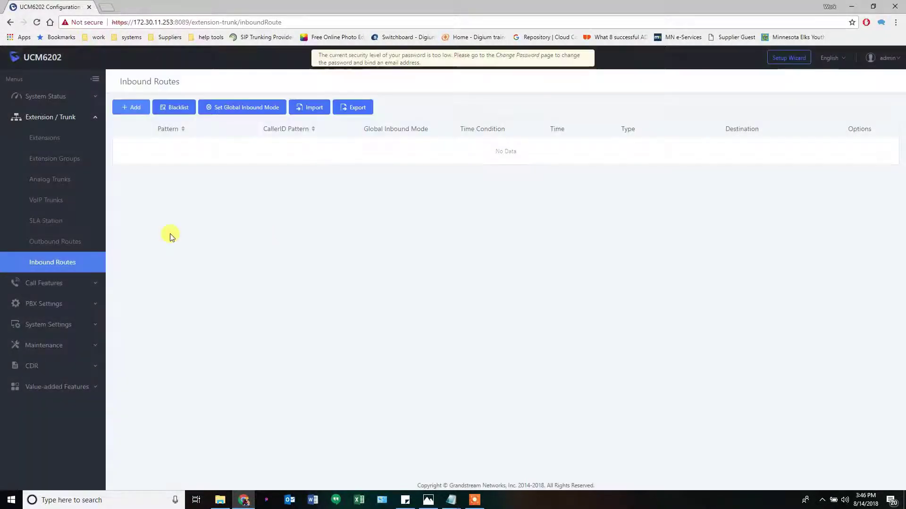
pyautogui.click(49, 184)
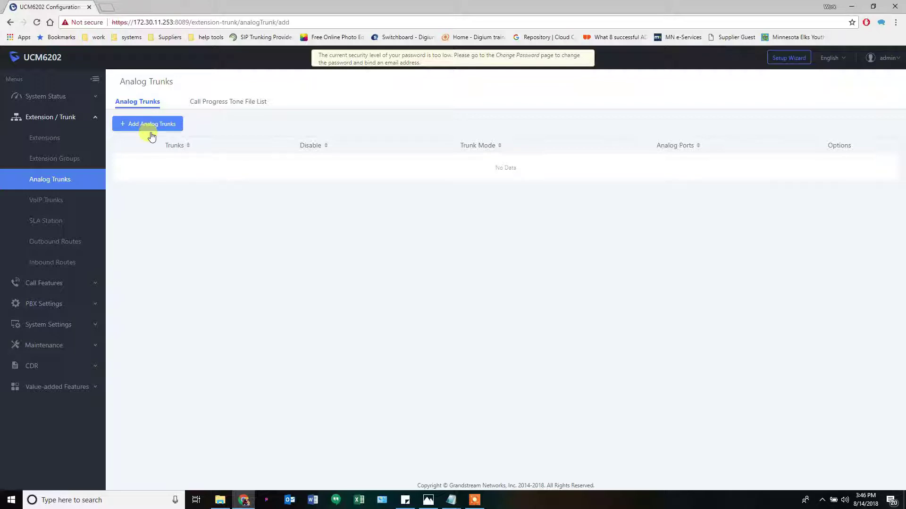
# Start a new analog trunk on FXO port 1 named ana1
pyautogui.click(151, 136)
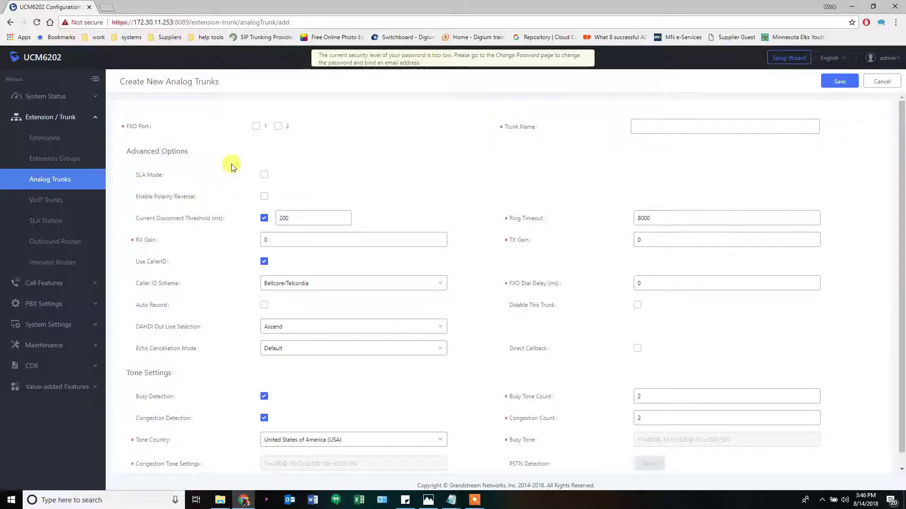
pyautogui.click(257, 127)
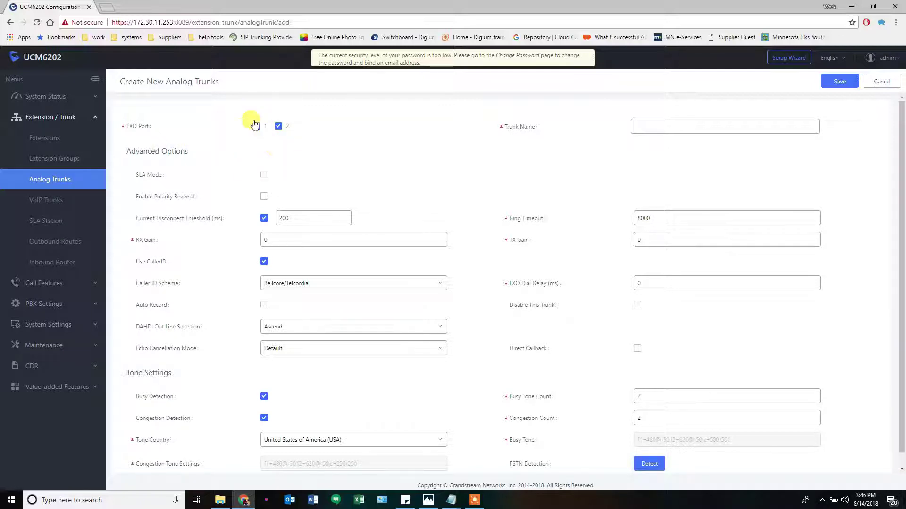
pyautogui.click(646, 127)
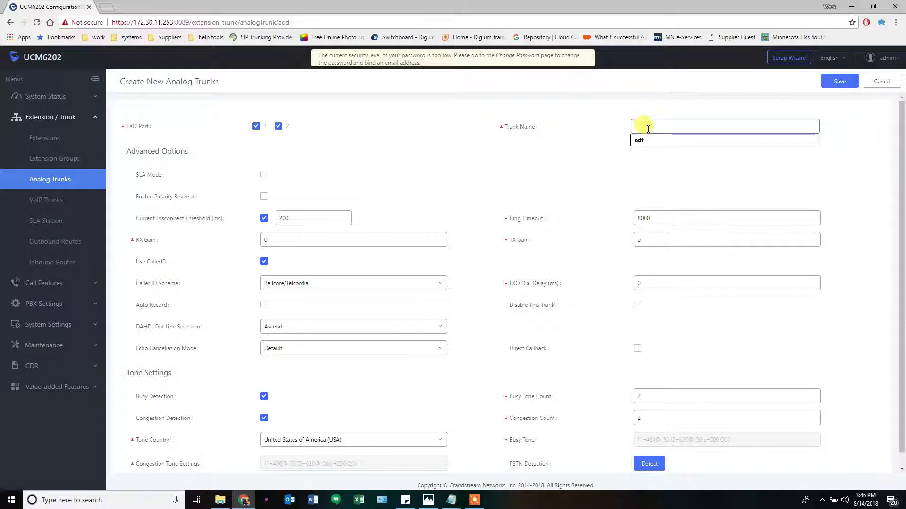
pyautogui.write('ana1')
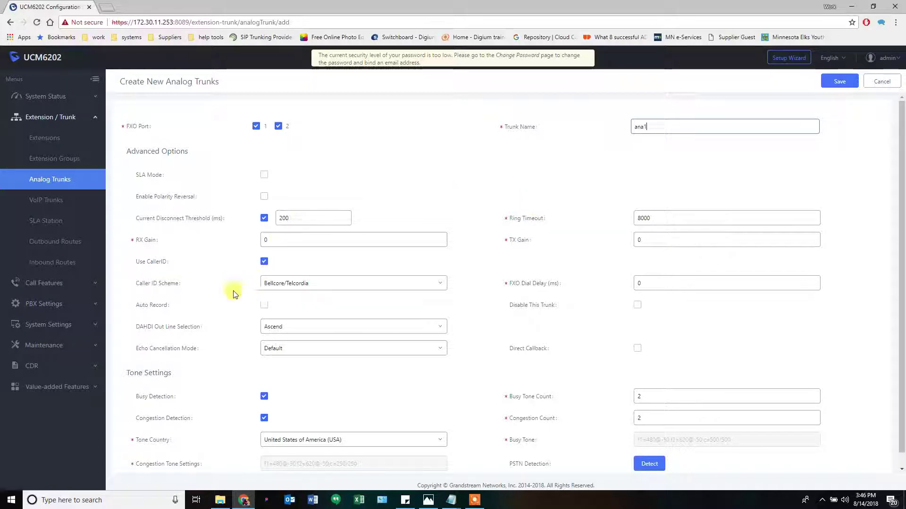
pyautogui.doubleClick(151, 262)
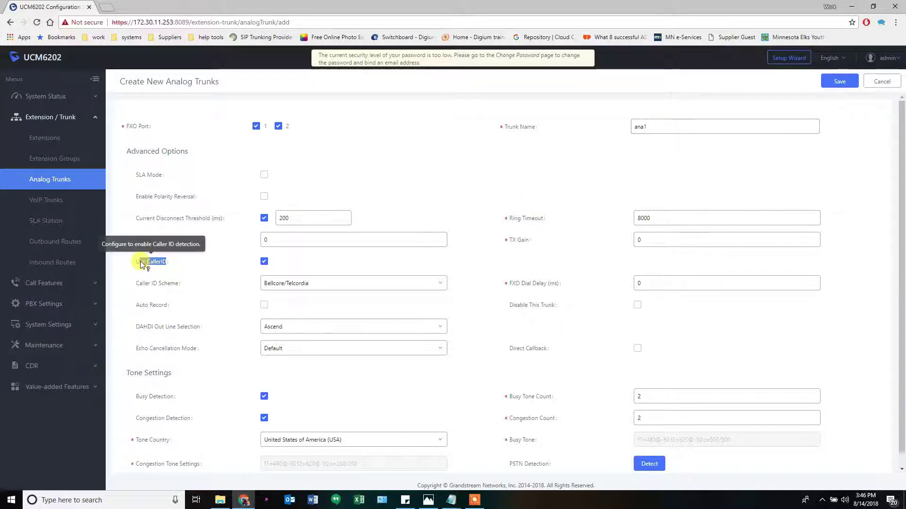
pyautogui.moveTo(136, 261); pyautogui.dragTo(258, 260)
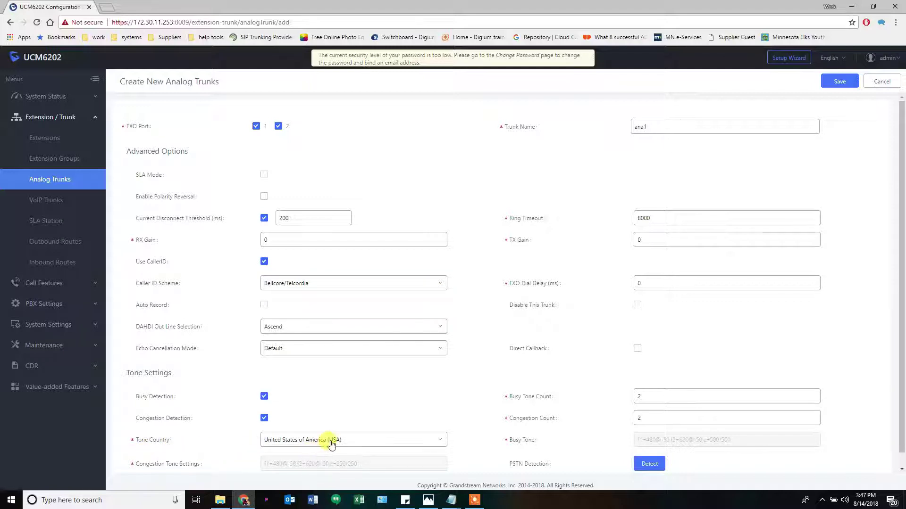
# Leave tone country at United States of America (USA) and save trunk ana1
pyautogui.click(378, 444)
pyautogui.click(378, 445)
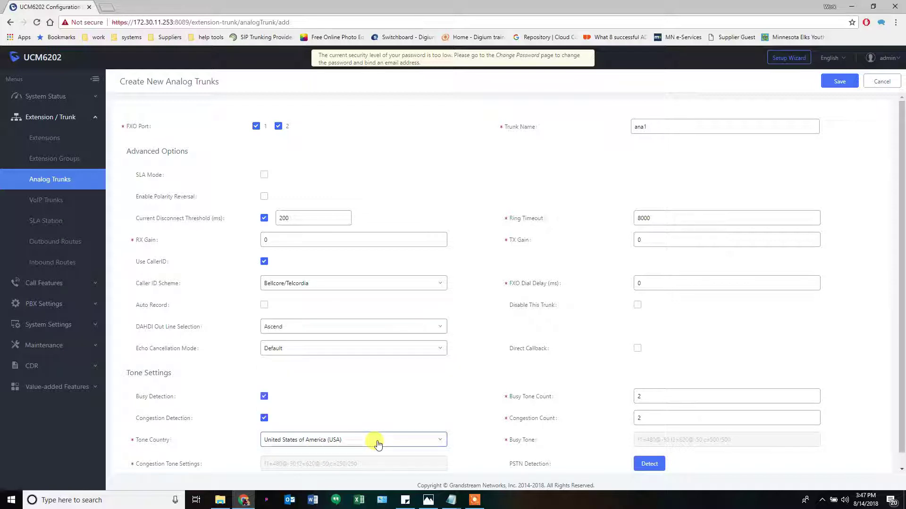
pyautogui.click(375, 443)
pyautogui.click(332, 443)
pyautogui.click(839, 81)
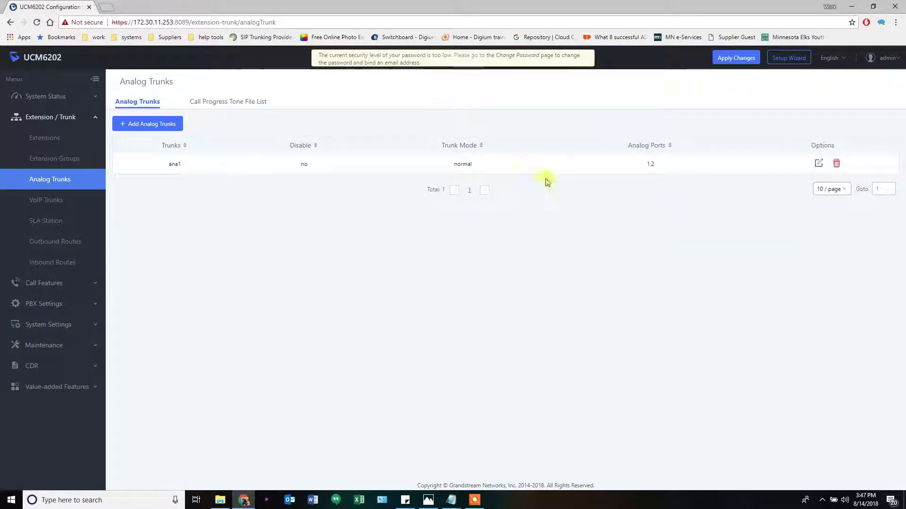
# Go to the VoIP Trunks page under Extension / Trunk
pyautogui.click(57, 208)
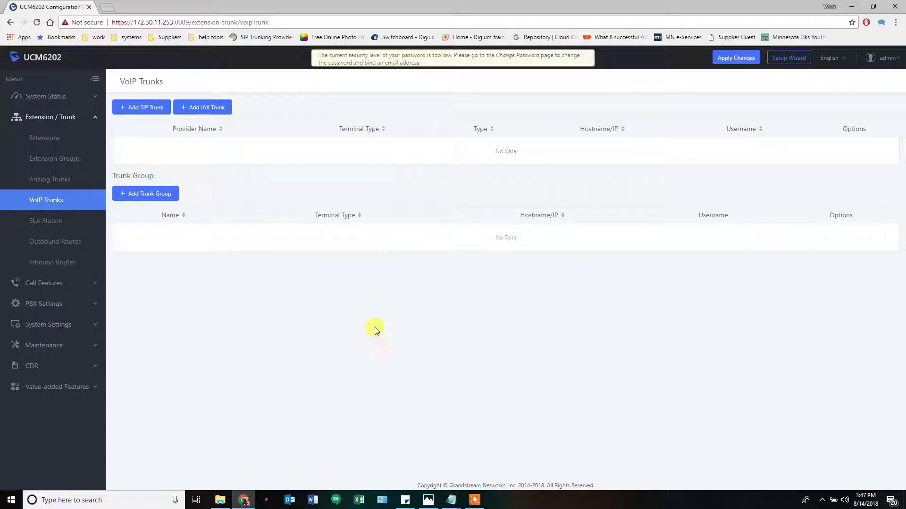
# Try a trunk group with several credential rows, cancel it, and start a new SIP trunk
pyautogui.click(148, 193)
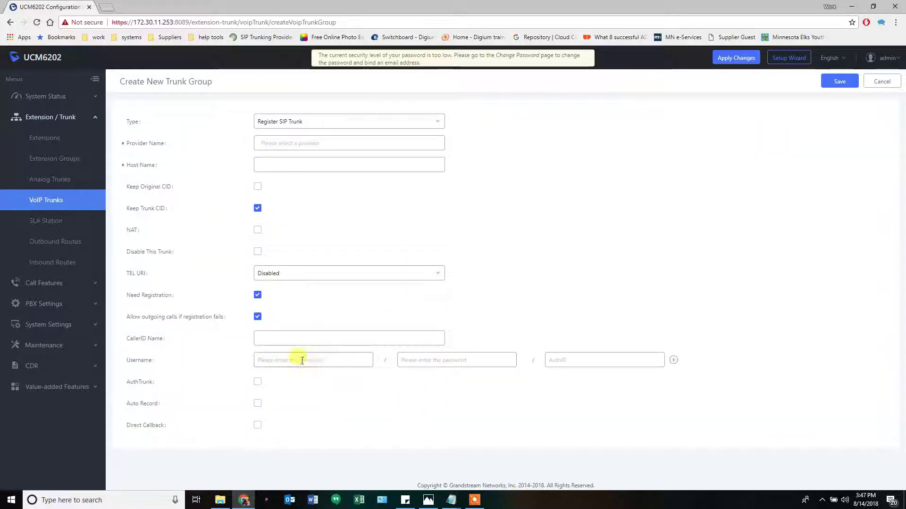
pyautogui.click(673, 361)
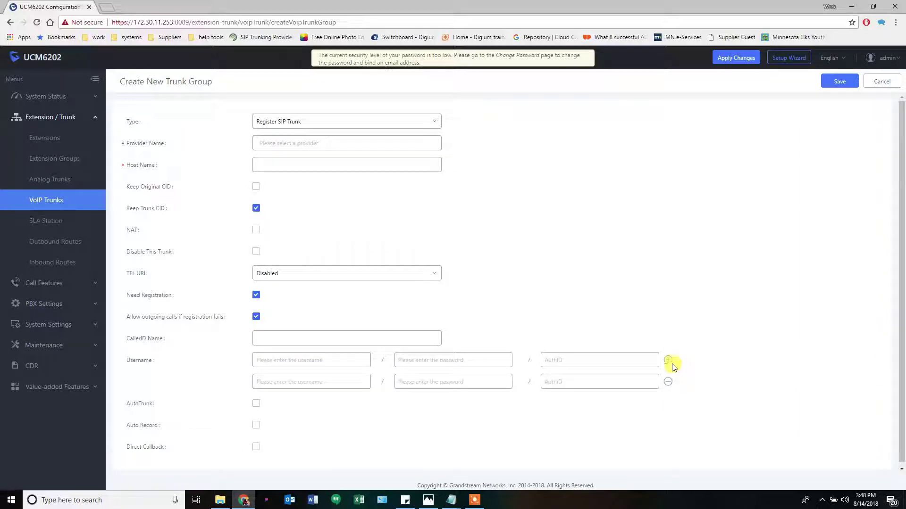
pyautogui.click(670, 362)
pyautogui.click(669, 362)
pyautogui.click(667, 361)
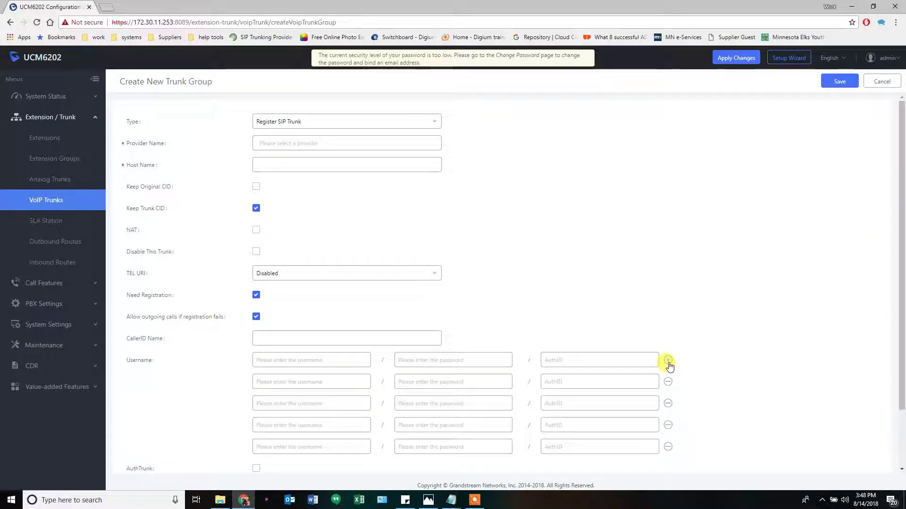
pyautogui.click(668, 361)
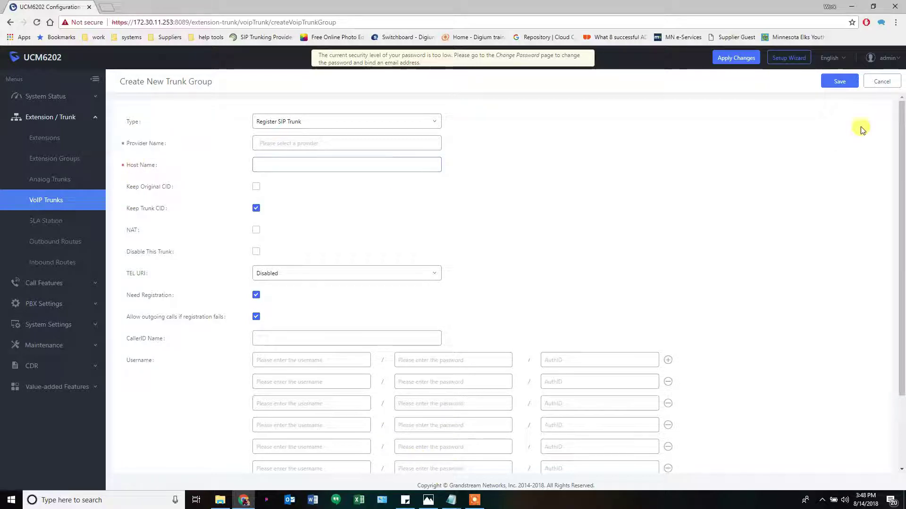
pyautogui.click(880, 81)
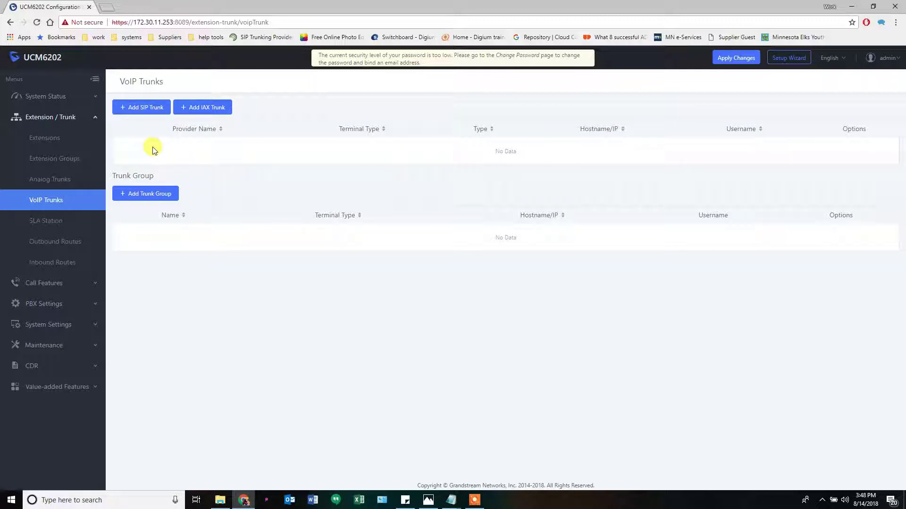
pyautogui.click(145, 108)
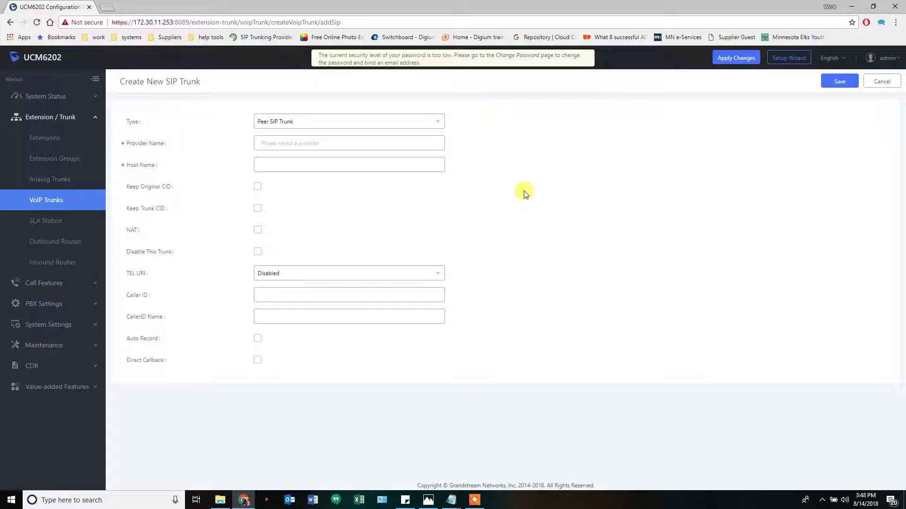
# Enter provider name px1 and host name px1.nexvortex.com
pyautogui.click(360, 143)
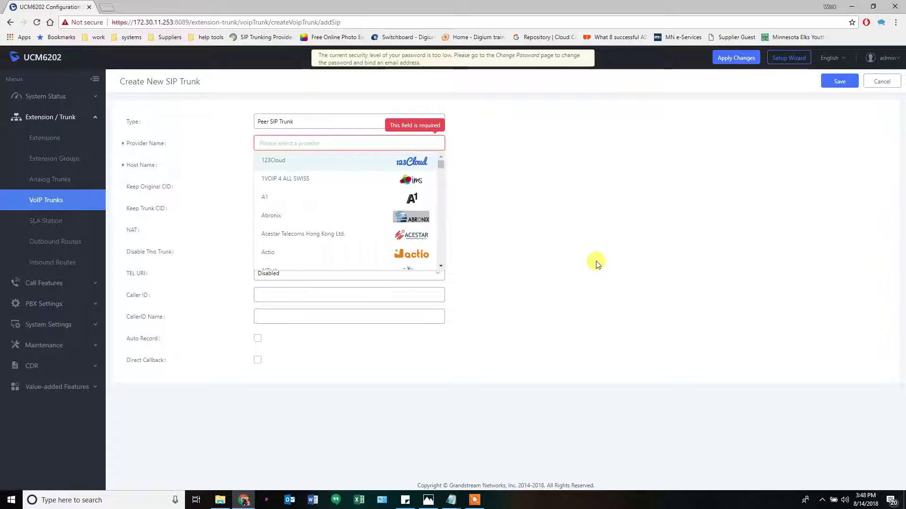
pyautogui.write('px1')
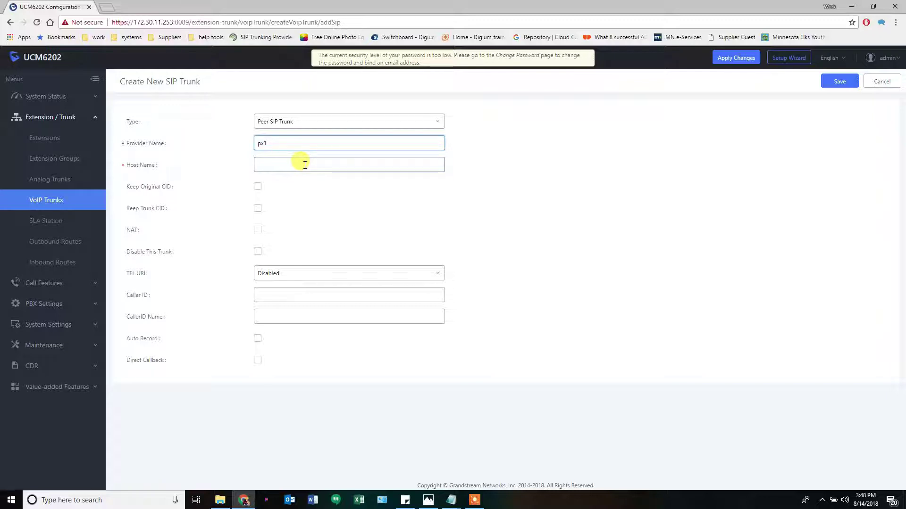
pyautogui.click(304, 165)
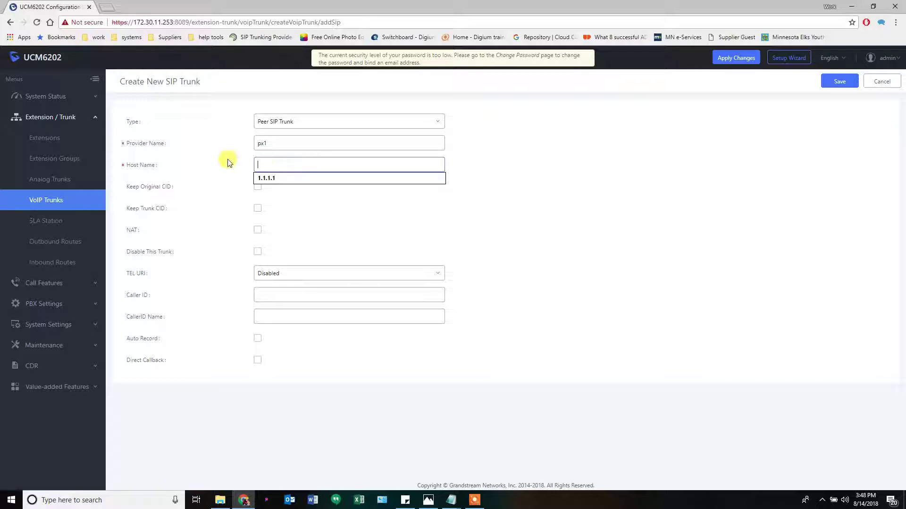
pyautogui.write('px')
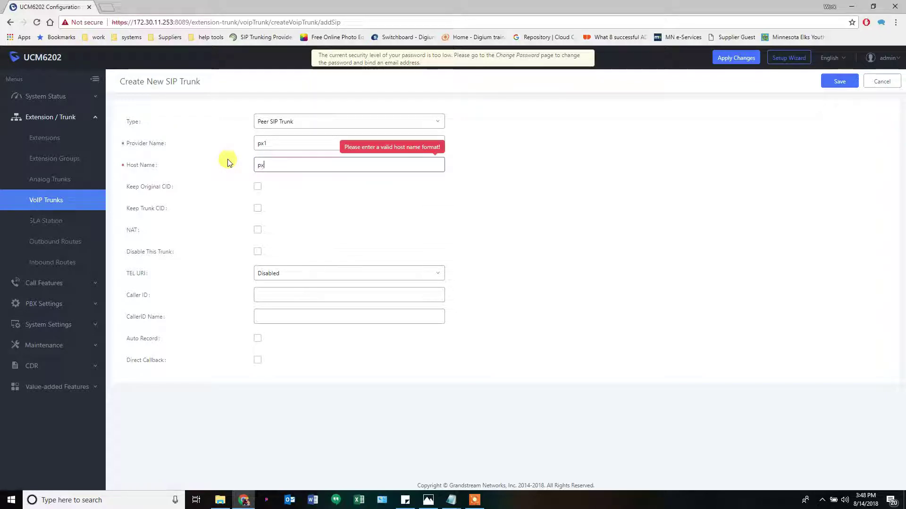
pyautogui.write('1.nexv')
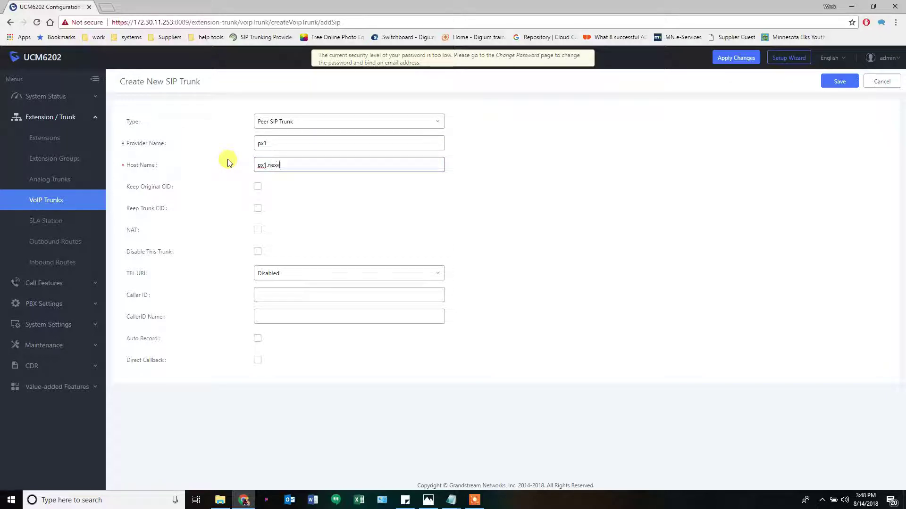
pyautogui.write('oitex.com')
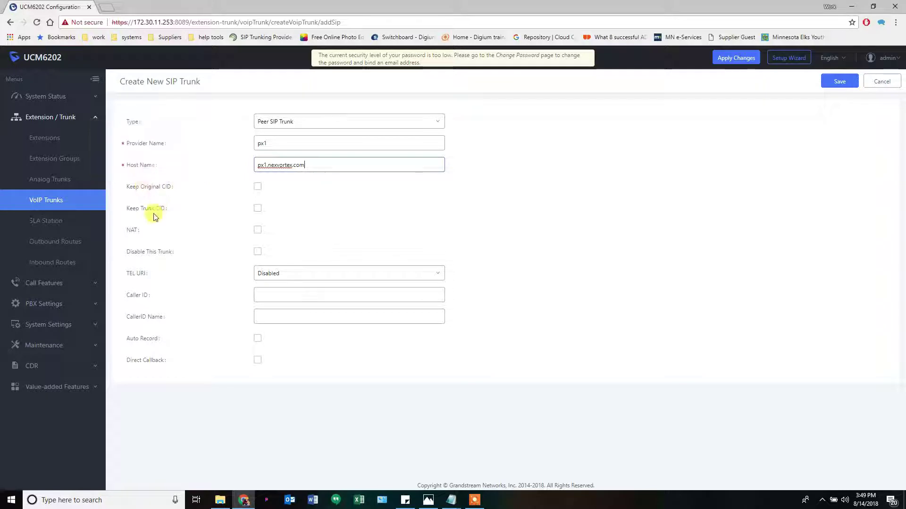
# Enable Keep Original CID on the new trunk
pyautogui.moveTo(133, 232)
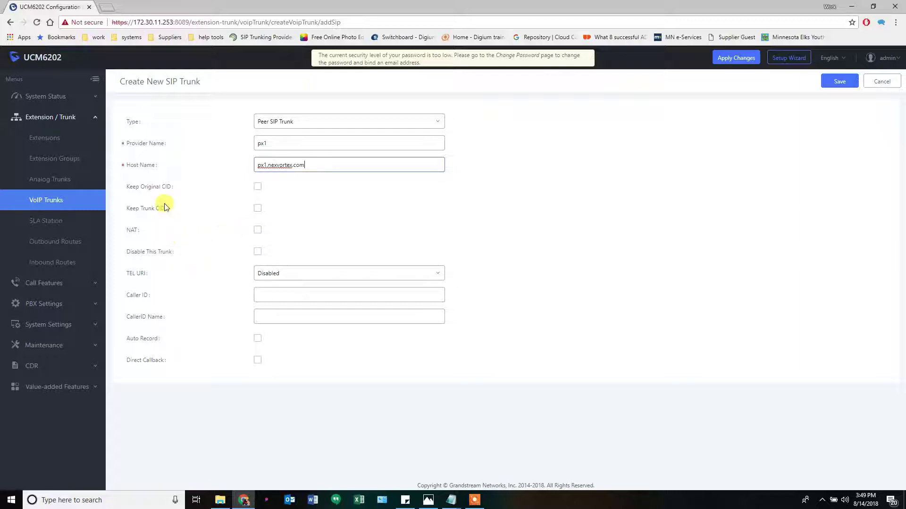
pyautogui.moveTo(160, 190)
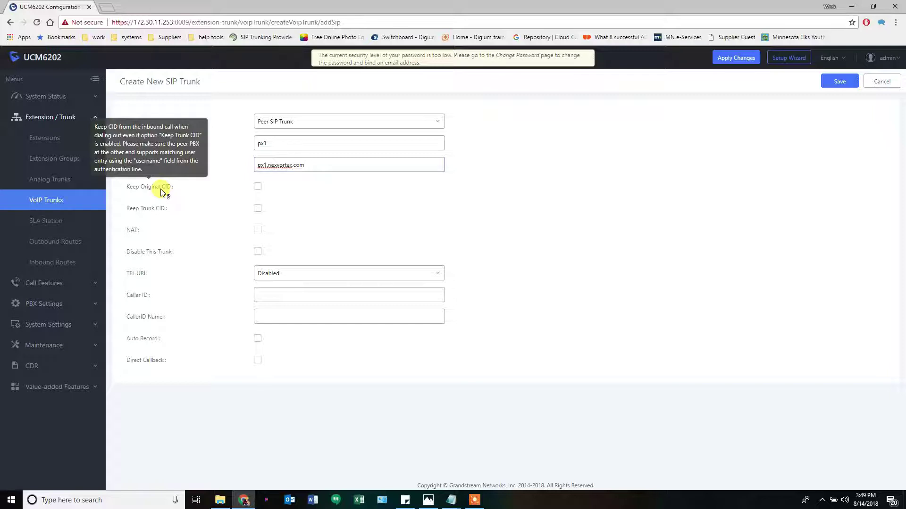
pyautogui.click(258, 187)
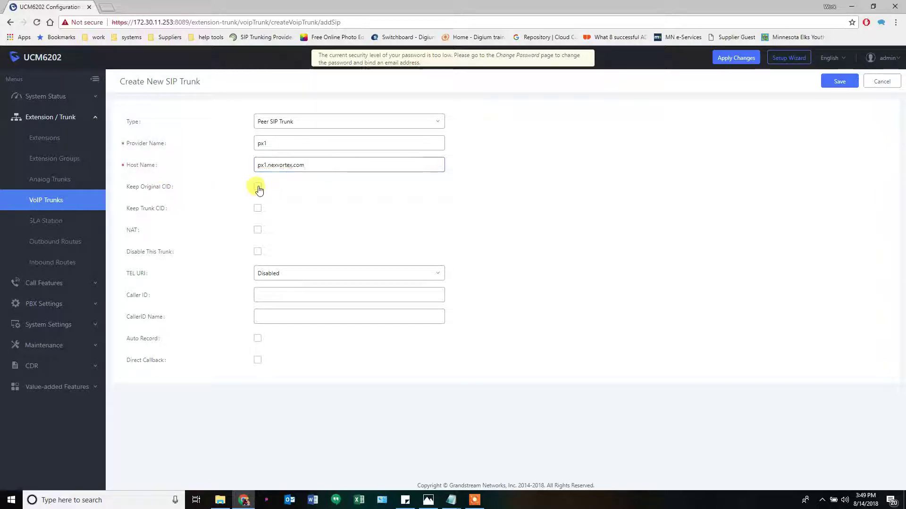
pyautogui.click(258, 187)
pyautogui.moveTo(134, 211)
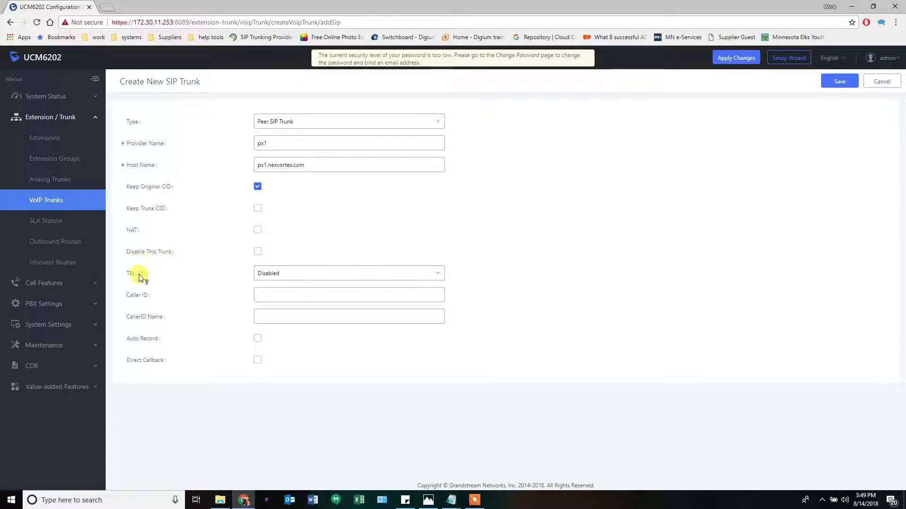
pyautogui.moveTo(138, 296)
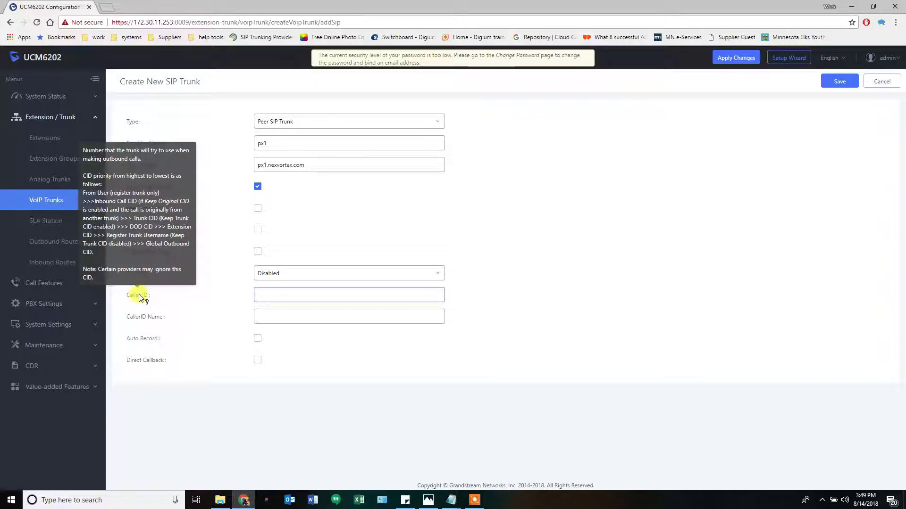
pyautogui.moveTo(144, 319)
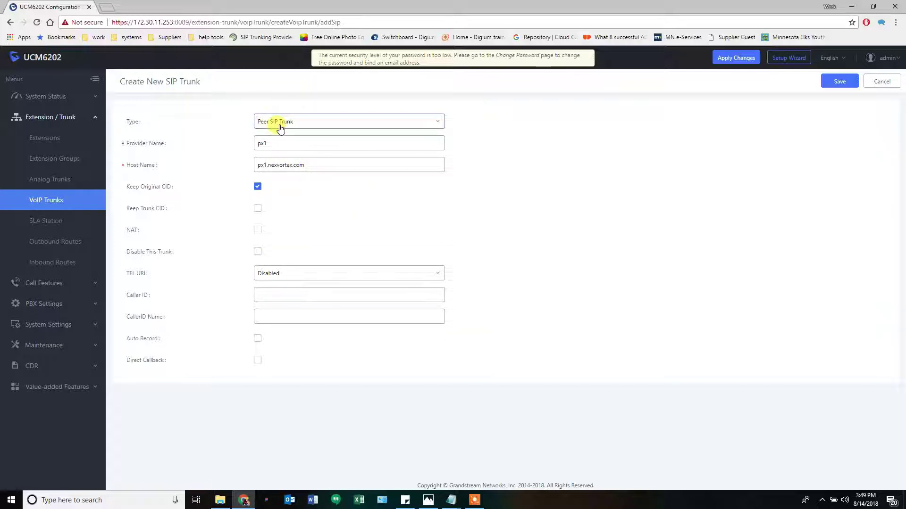
# Change the trunk type to Register SIP Trunk and turn off Keep Trunk CID
pyautogui.click(440, 124)
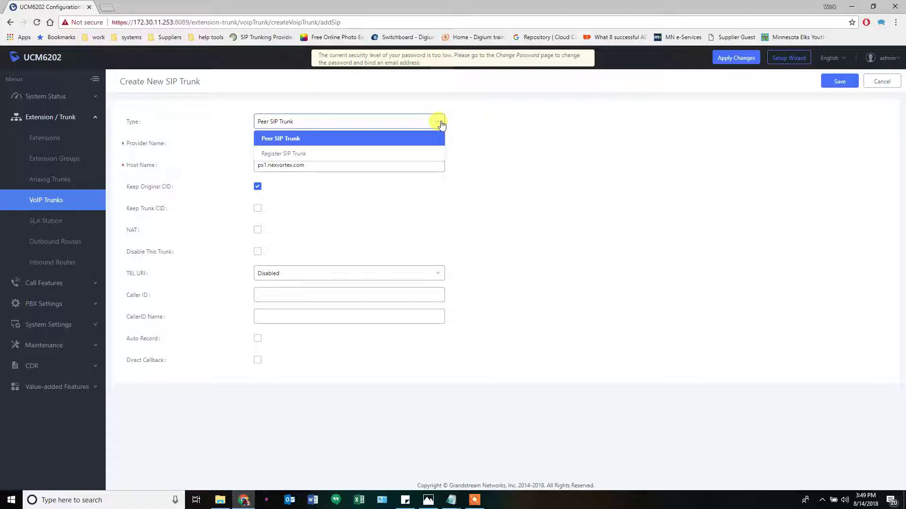
pyautogui.click(439, 122)
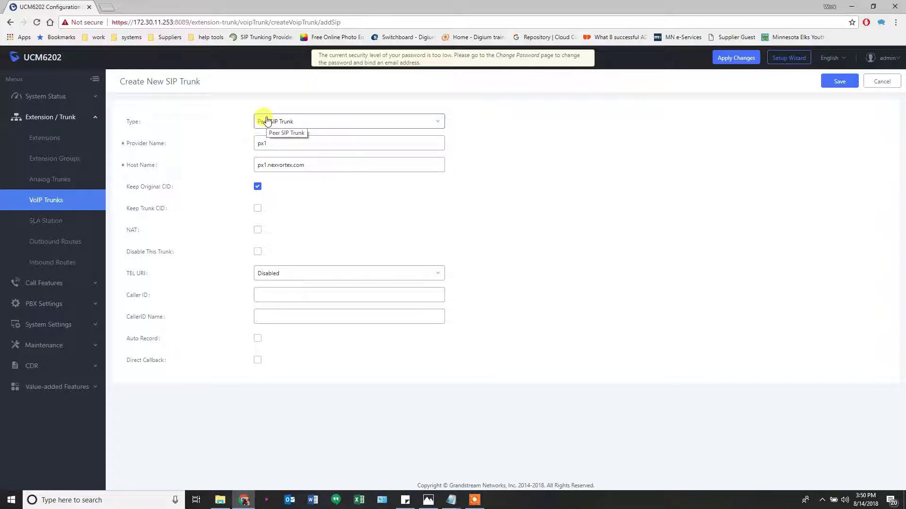
pyautogui.click(440, 123)
pyautogui.click(366, 157)
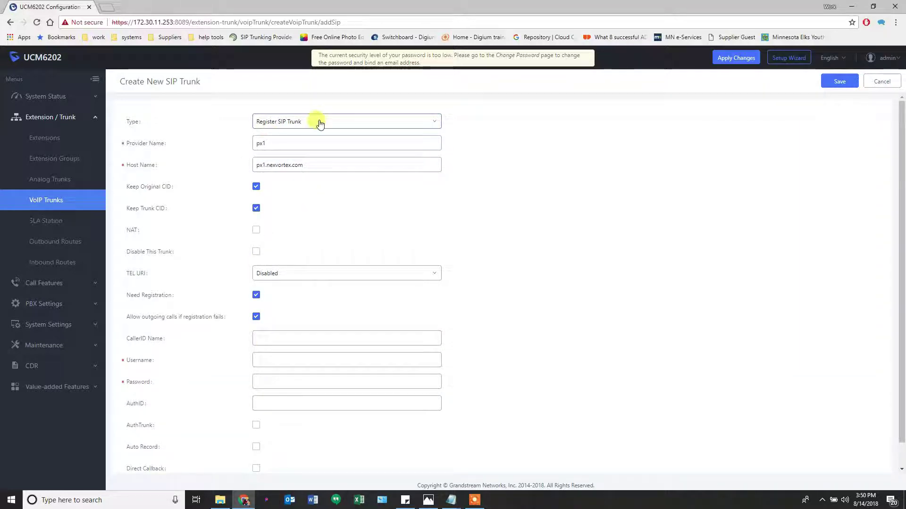
pyautogui.click(256, 208)
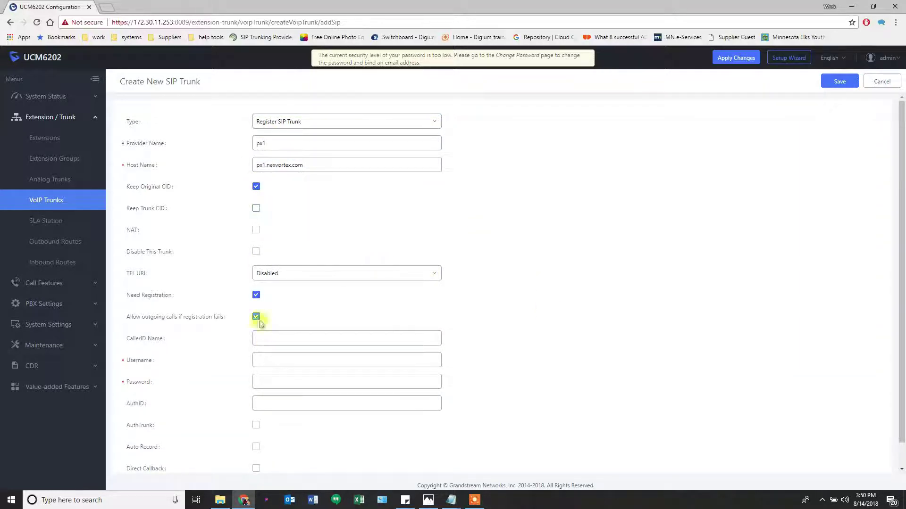
pyautogui.click(152, 392)
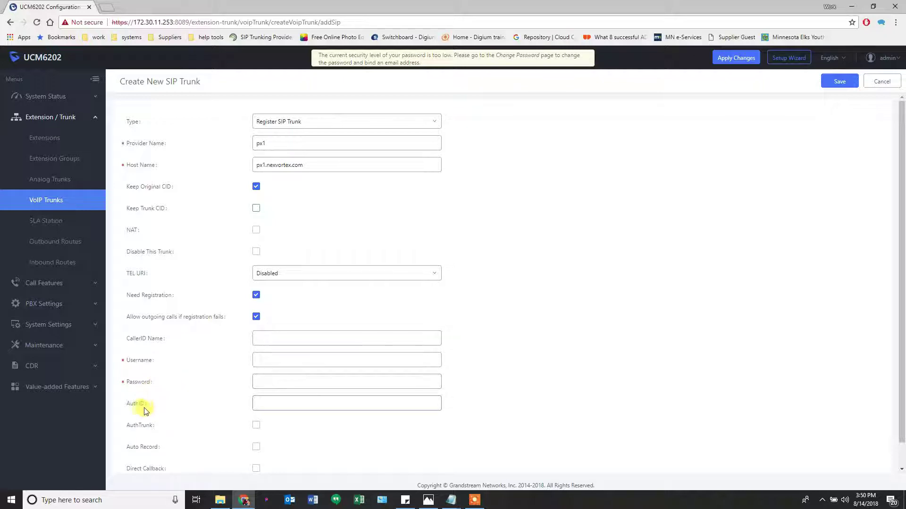
pyautogui.scroll(-1, 198, 405)
pyautogui.scroll(1, 203, 395)
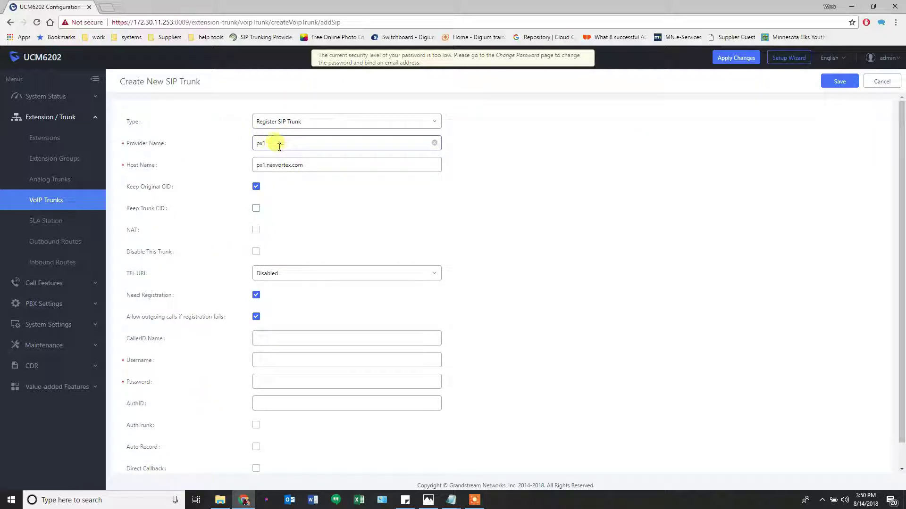
pyautogui.click(259, 165)
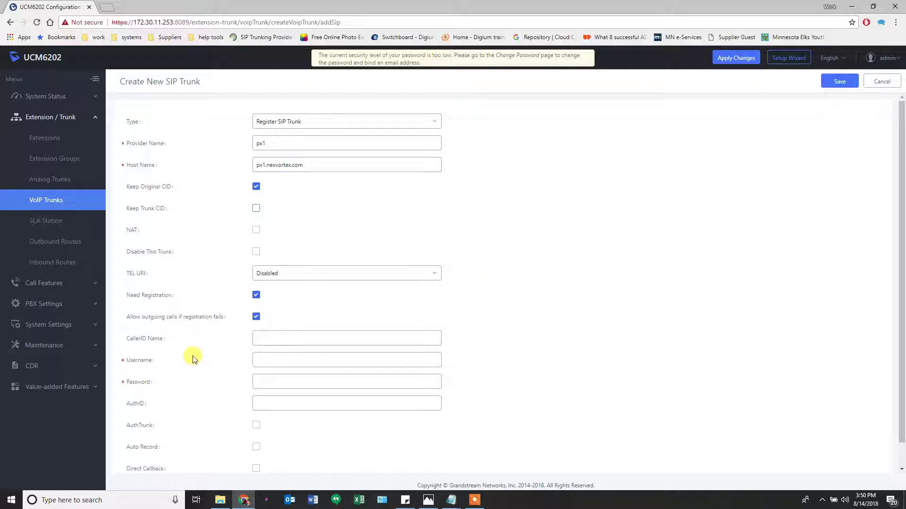
# Paste the account username into both the Username and AuthID fields
pyautogui.moveTo(150, 341)
pyautogui.click(273, 360)
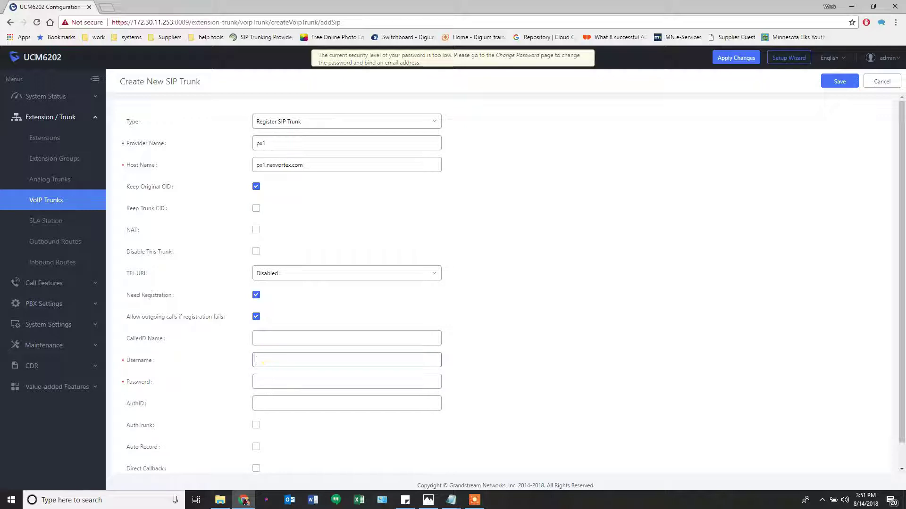
pyautogui.hotkey('alt', 'Tab')
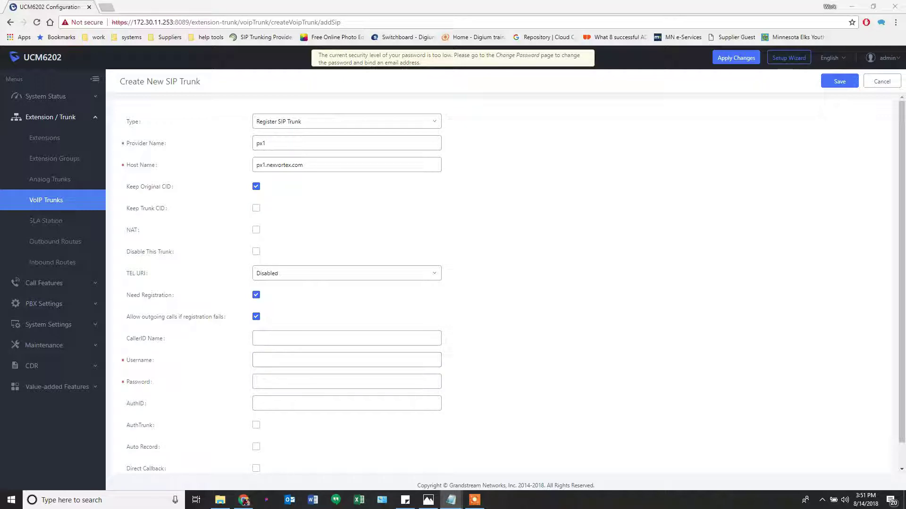
pyautogui.click(294, 360)
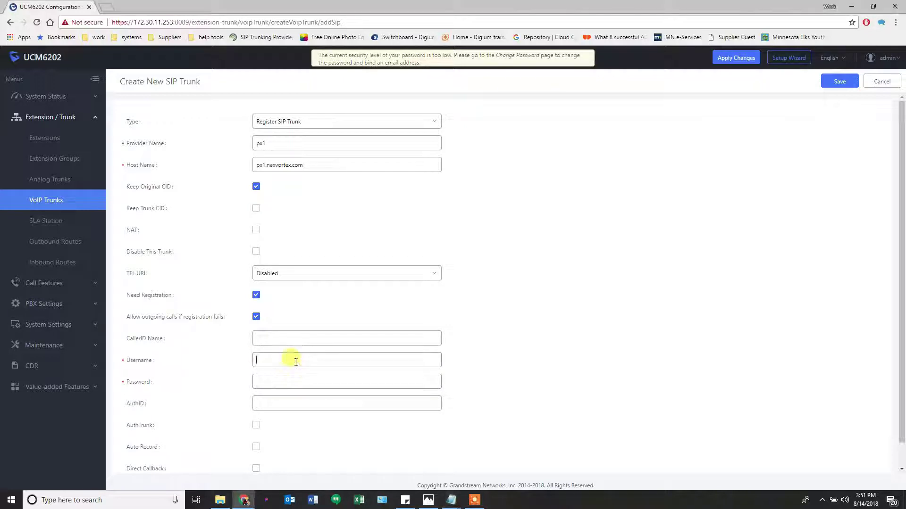
pyautogui.click(280, 401)
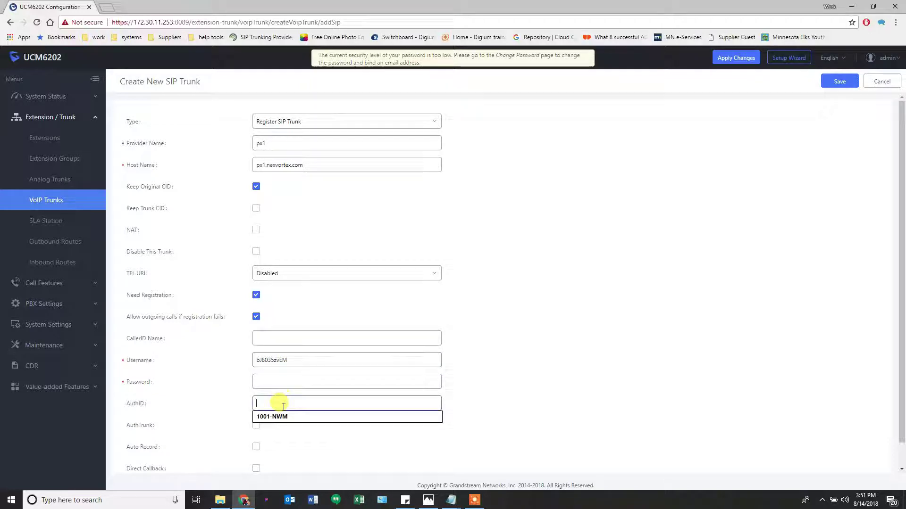
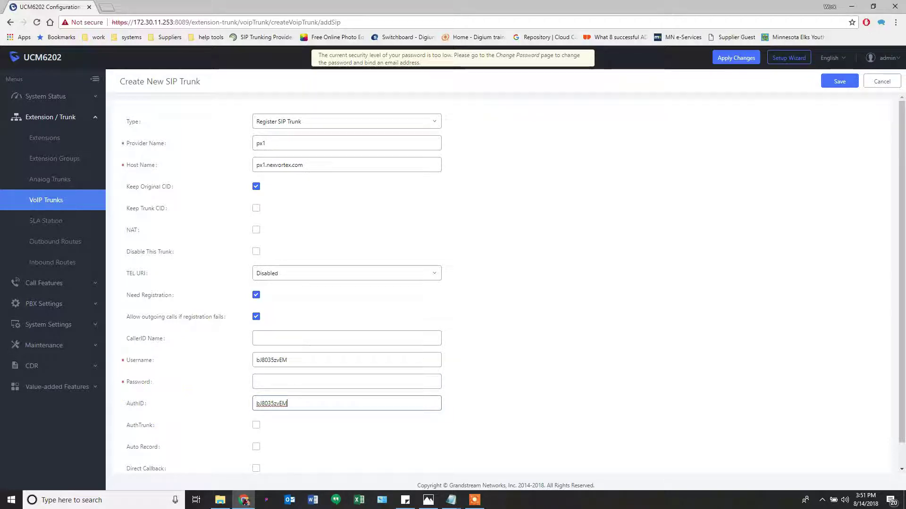
# Paste the trunk account password into the Password field
pyautogui.click(451, 500)
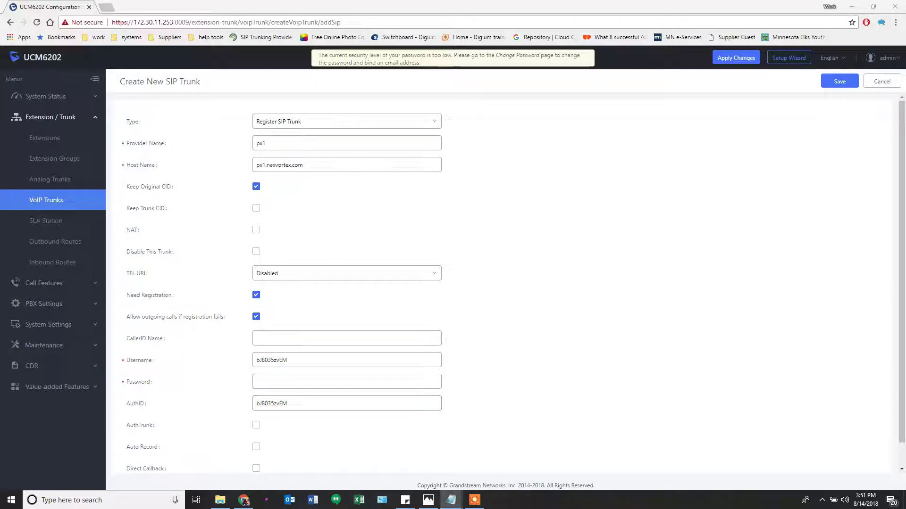
pyautogui.click(275, 380)
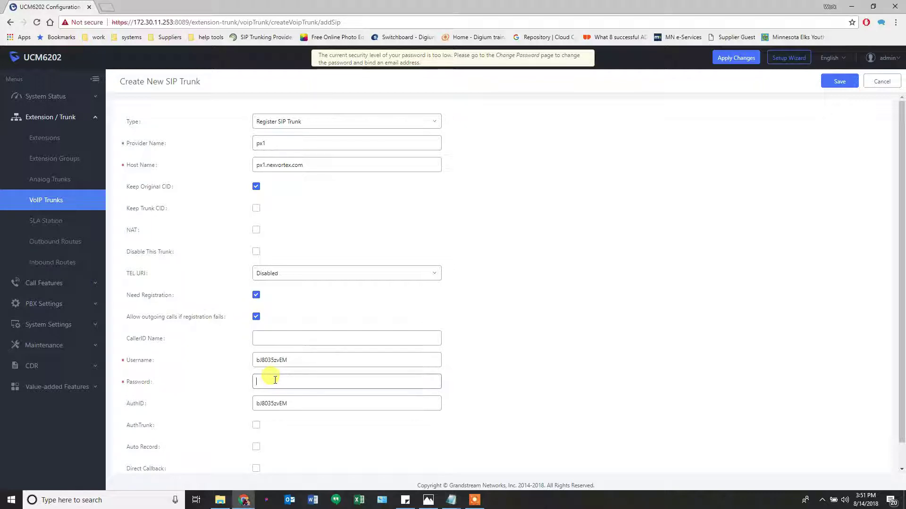
pyautogui.hotkey('ctrl', 'v')
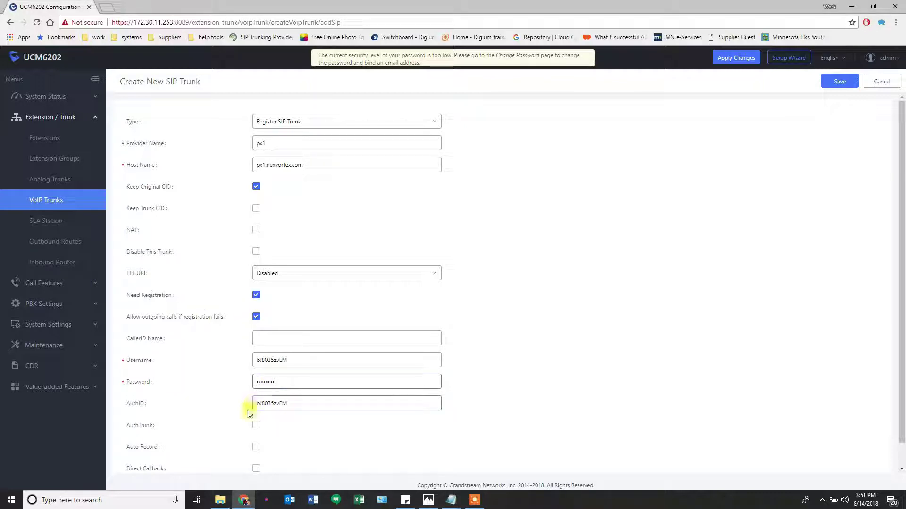
pyautogui.scroll(-1, 198, 414)
pyautogui.scroll(-1, 198, 414)
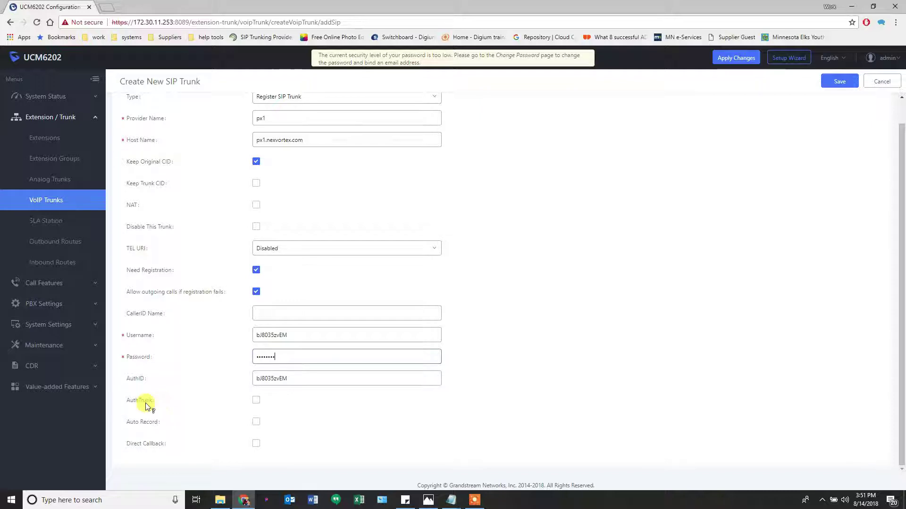
pyautogui.moveTo(146, 403)
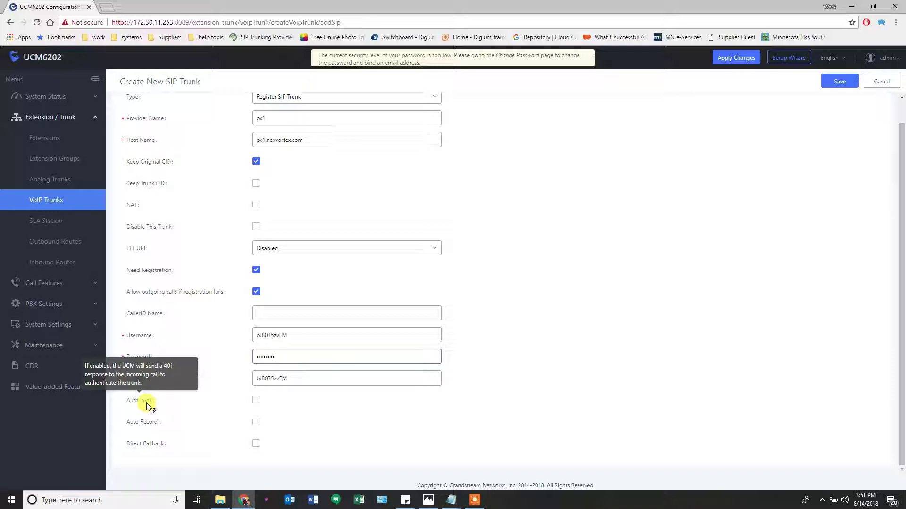
pyautogui.moveTo(145, 423)
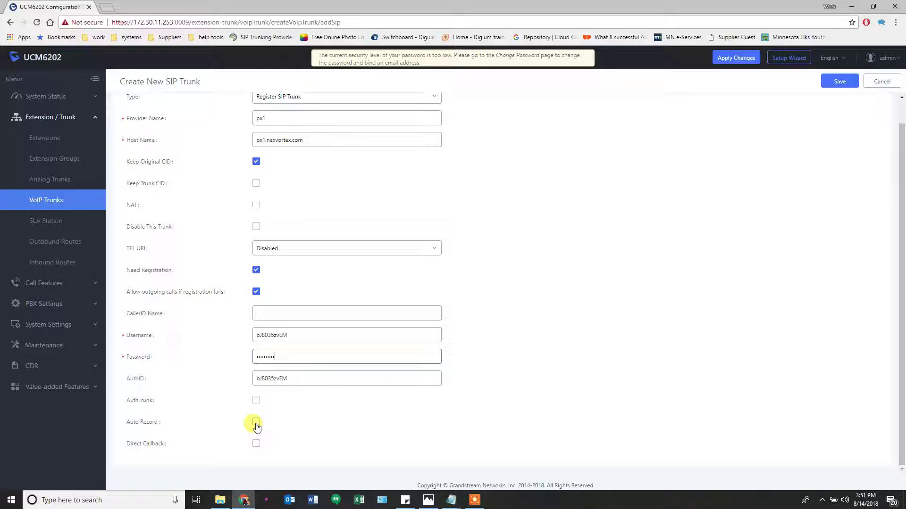
pyautogui.moveTo(137, 446)
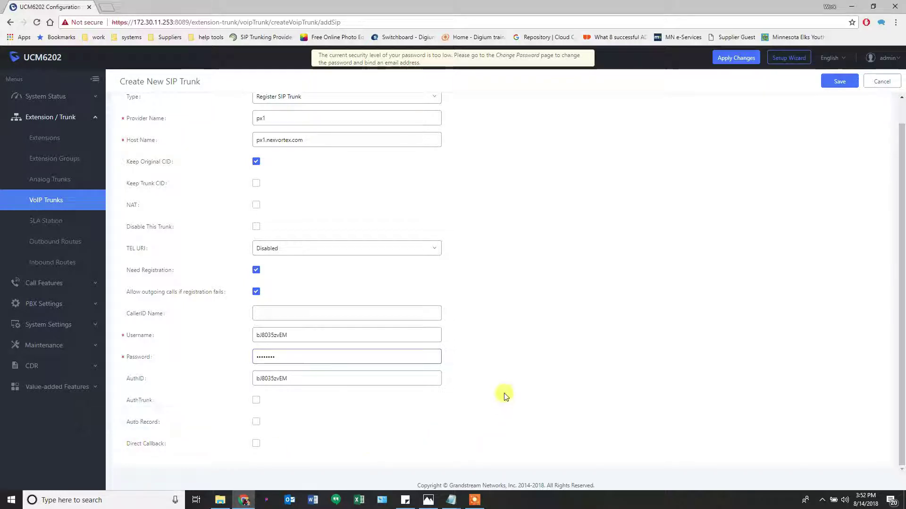
pyautogui.scroll(1, 508, 372)
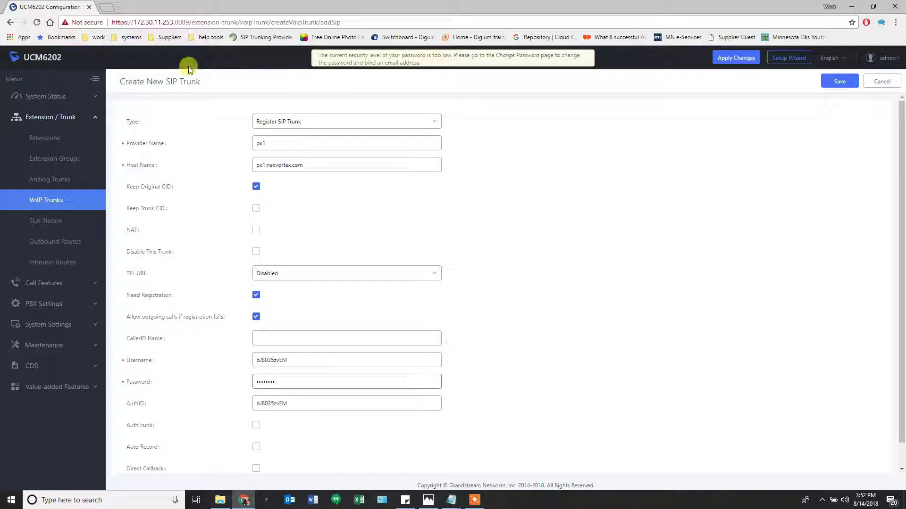
# Save the px1 trunk, confirm the SRV lookup notice, and reopen its advanced settings
pyautogui.click(841, 84)
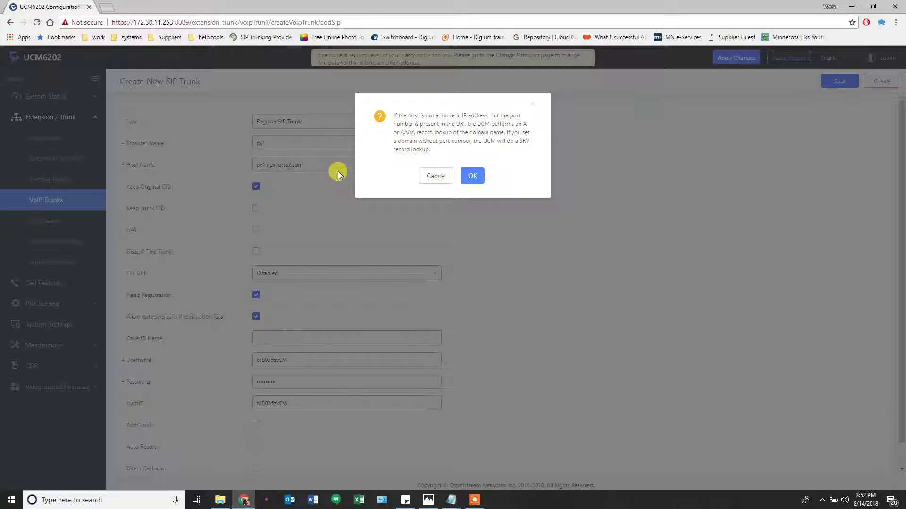
pyautogui.click(472, 176)
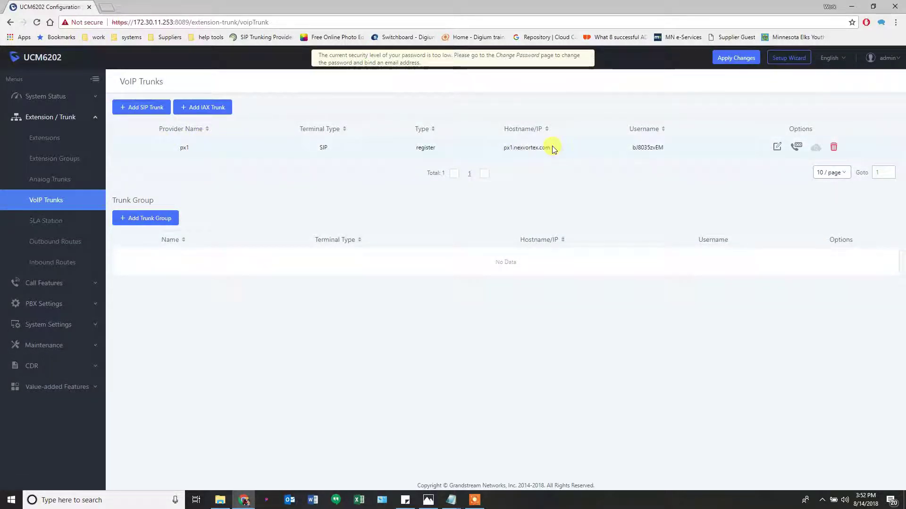
pyautogui.click(776, 149)
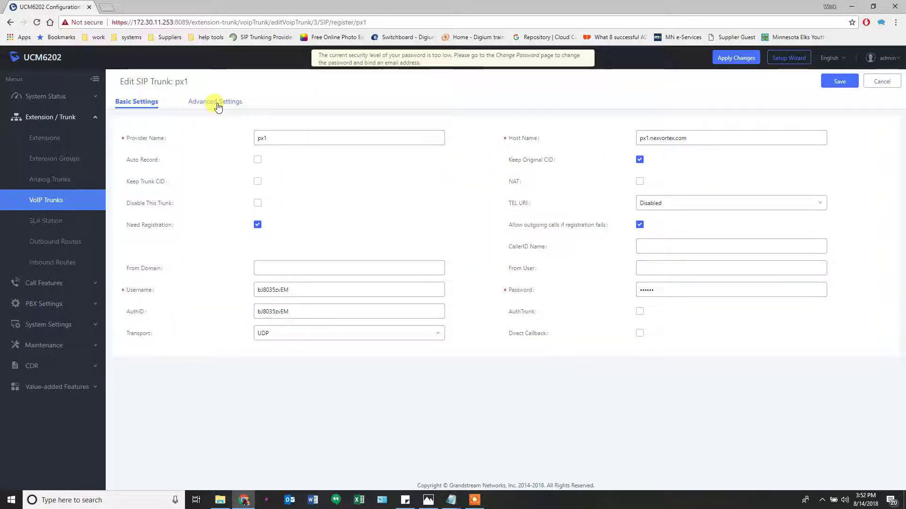
pyautogui.click(217, 103)
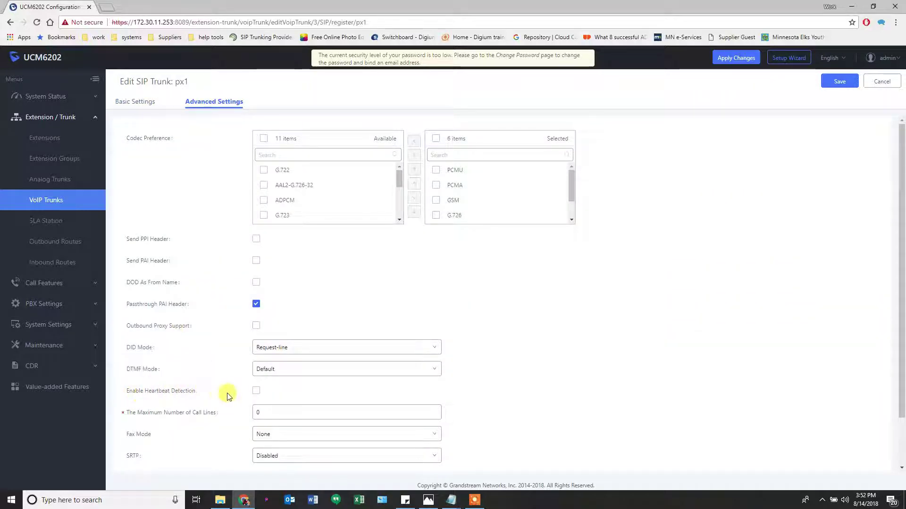
# Turn on heartbeat detection and leave fax mode set to None
pyautogui.click(256, 391)
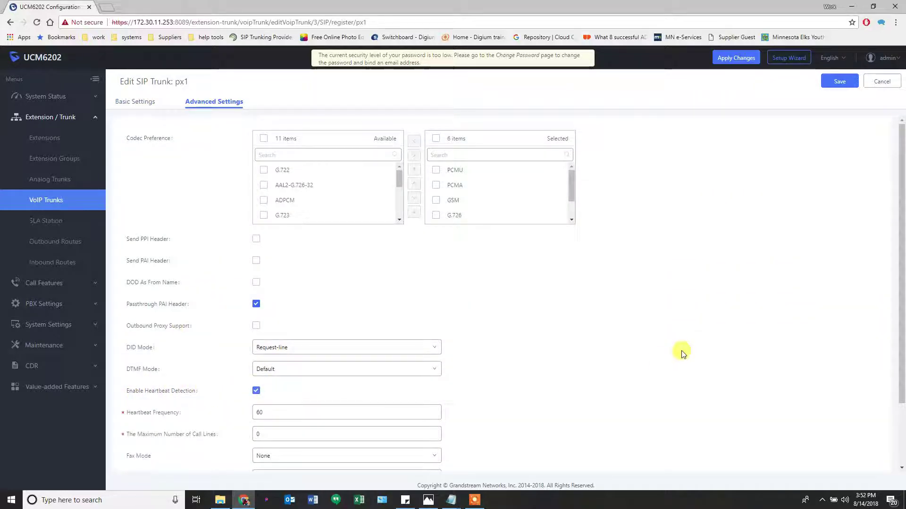
pyautogui.scroll(-1, 685, 343)
pyautogui.scroll(-1, 685, 343)
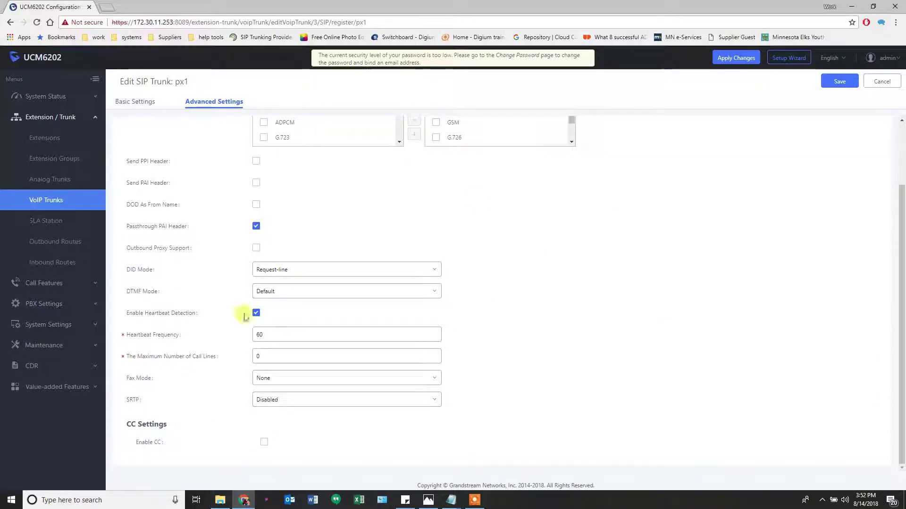
pyautogui.scroll(2, 647, 257)
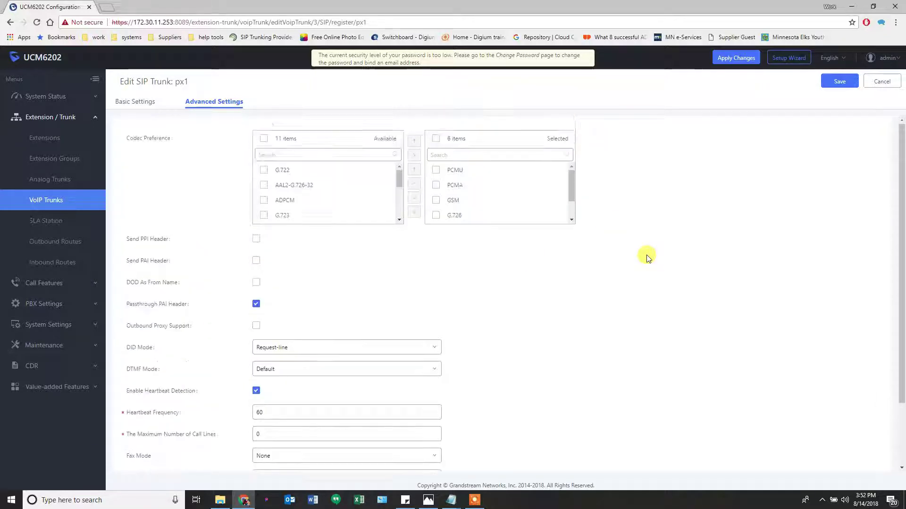
pyautogui.scroll(-1, 646, 257)
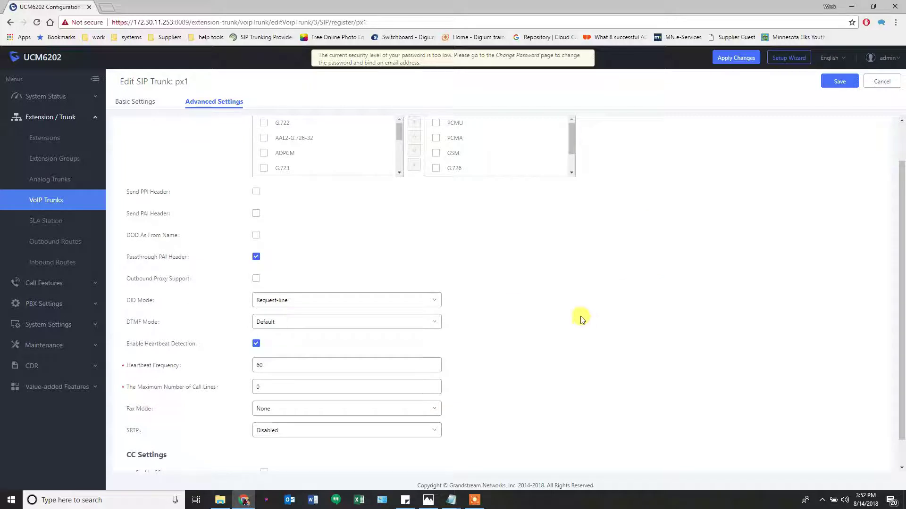
pyautogui.click(323, 414)
pyautogui.click(323, 412)
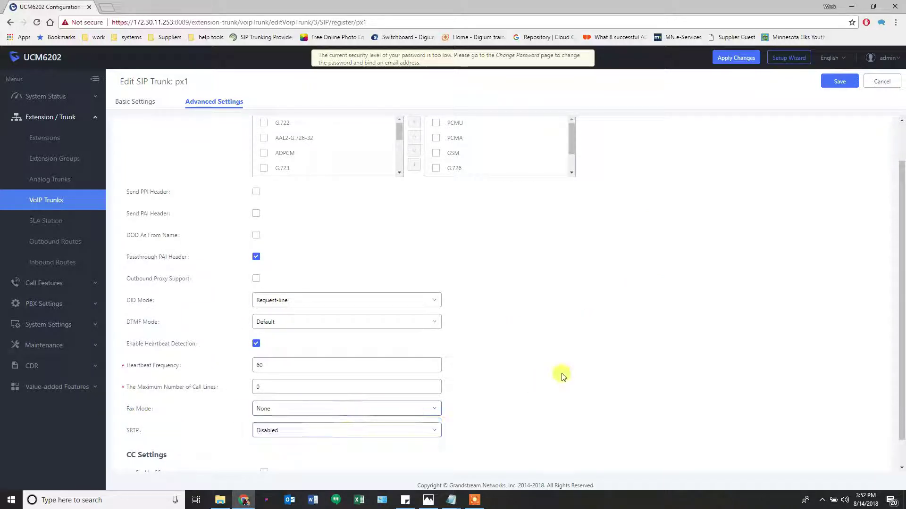
pyautogui.scroll(1, 585, 377)
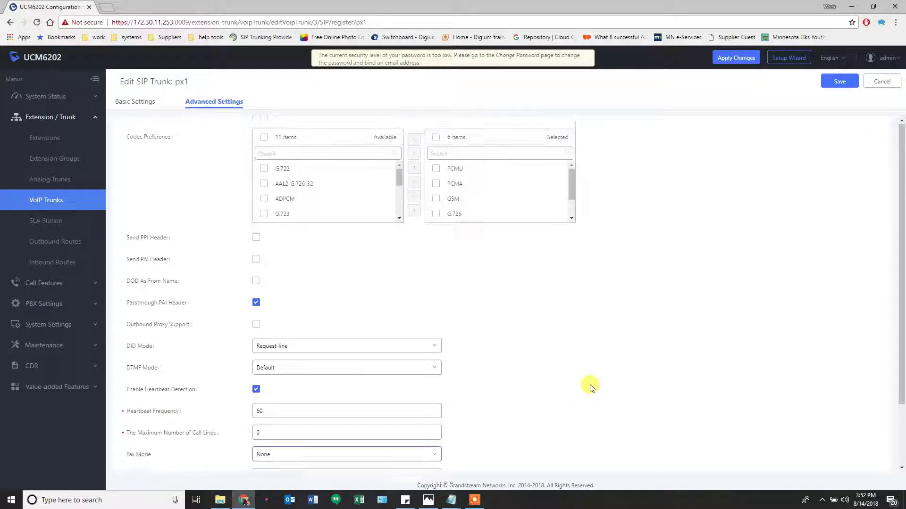
pyautogui.scroll(-1, 585, 388)
pyautogui.moveTo(203, 388)
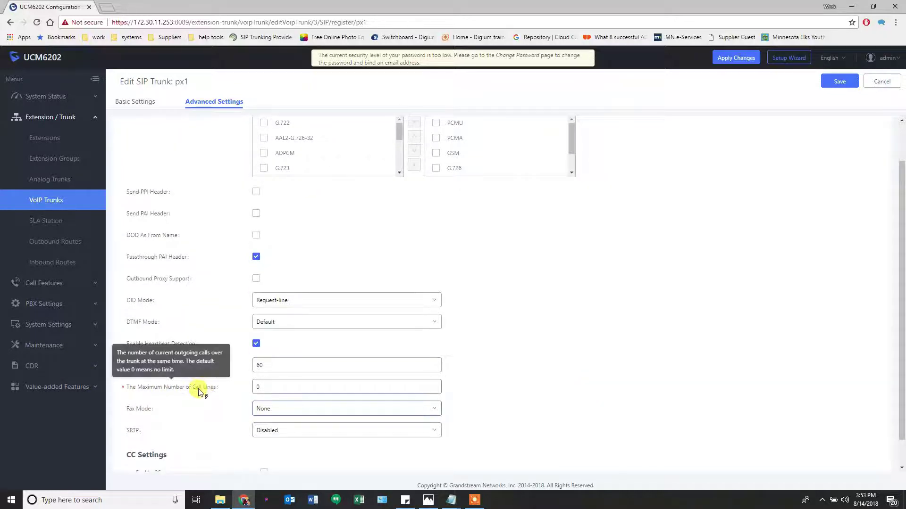
# Edit the maximum call lines, then save px1 and confirm the SRV lookup notice
pyautogui.click(271, 388)
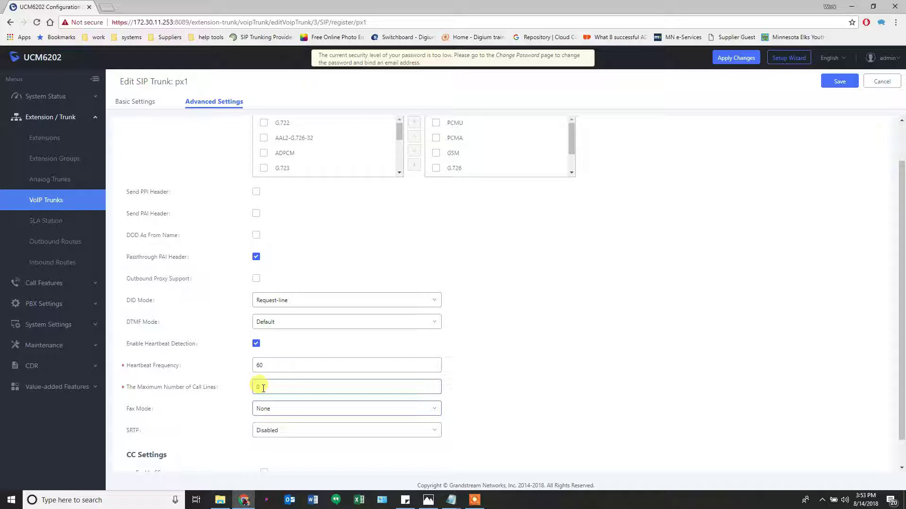
pyautogui.scroll(1, 585, 304)
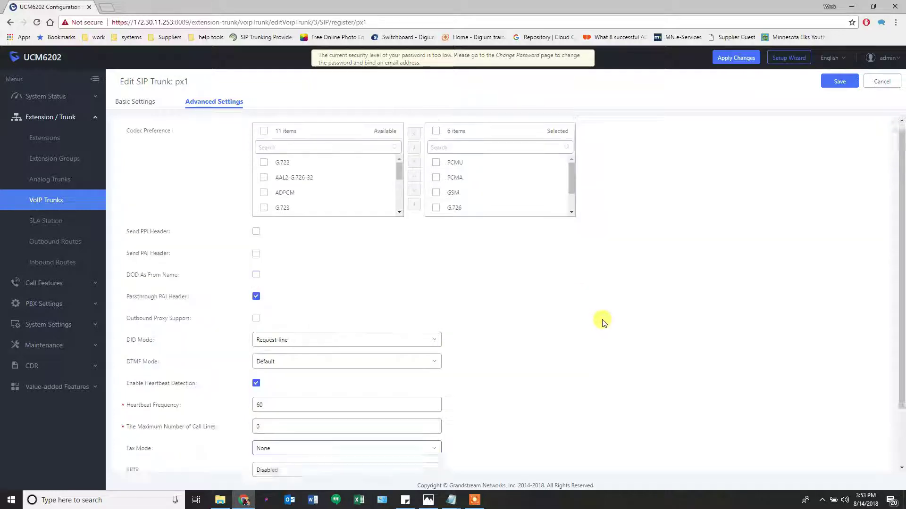
pyautogui.click(829, 81)
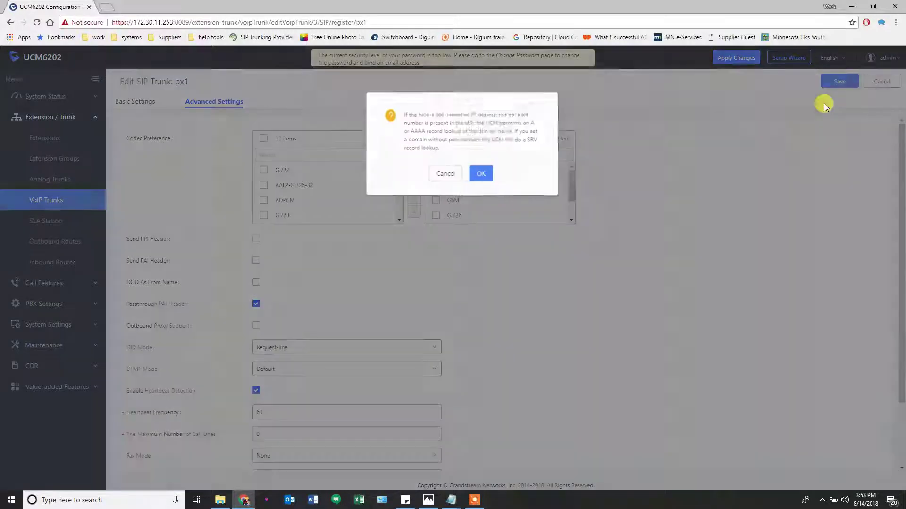
pyautogui.click(475, 175)
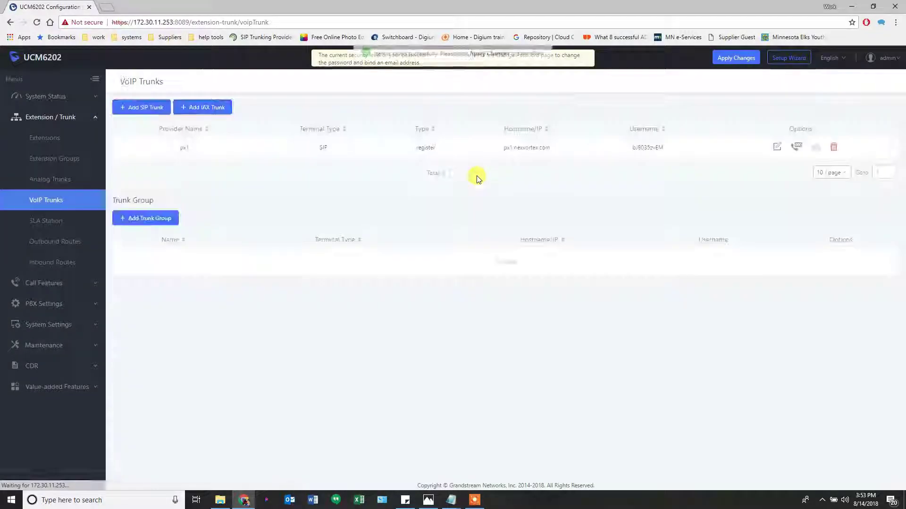
# Create a new Register SIP Trunk named px5 with host px5.nexvortex.com
pyautogui.click(143, 107)
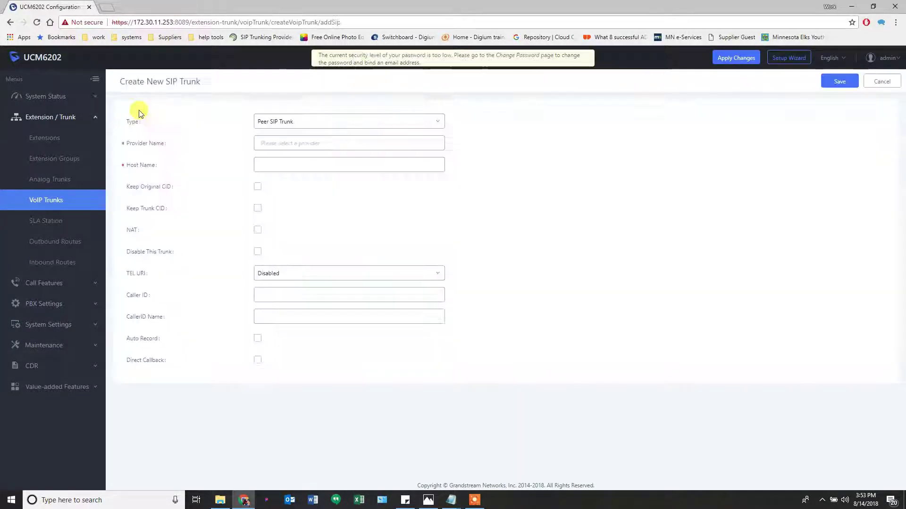
pyautogui.click(307, 122)
pyautogui.click(296, 152)
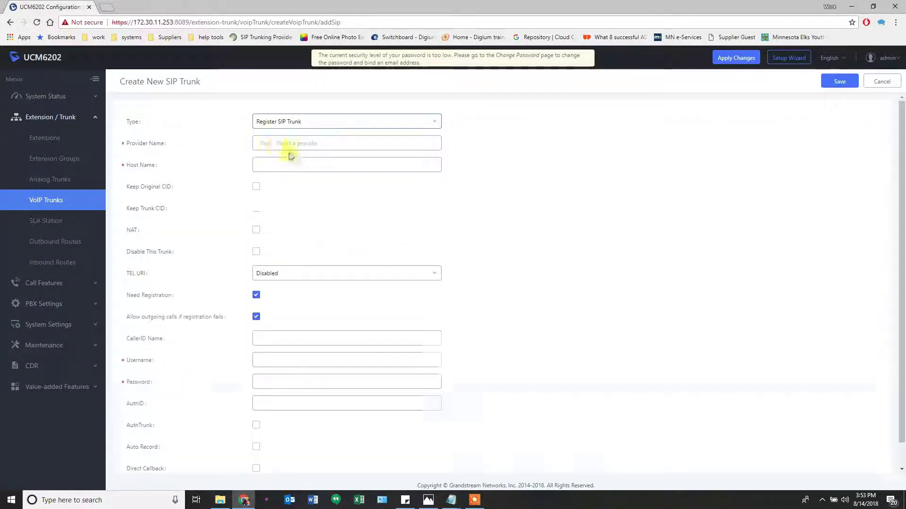
pyautogui.click(278, 143)
pyautogui.write('px5')
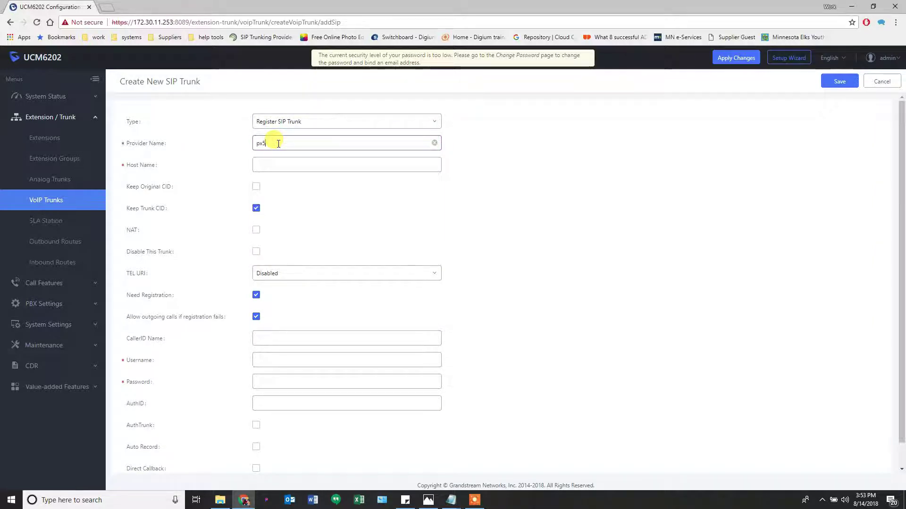
pyautogui.press('Tab')
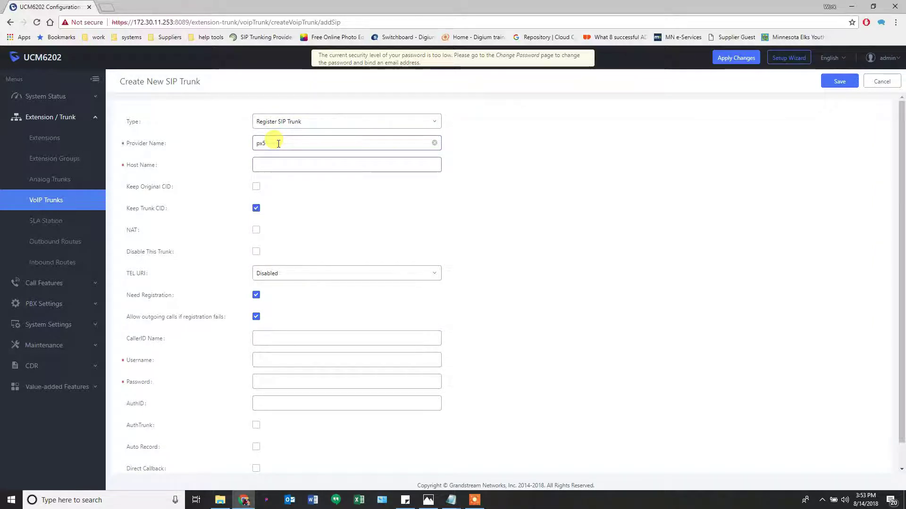
pyautogui.write('px5')
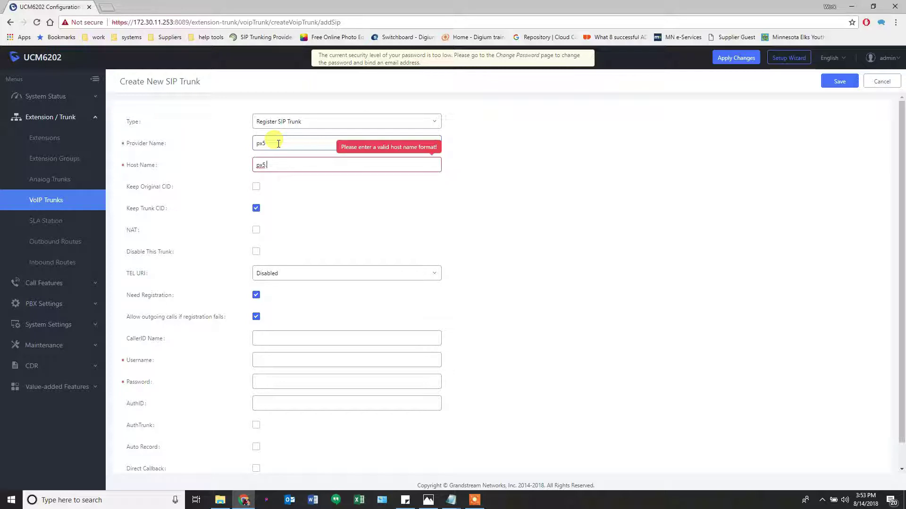
pyautogui.write('.nexvor')
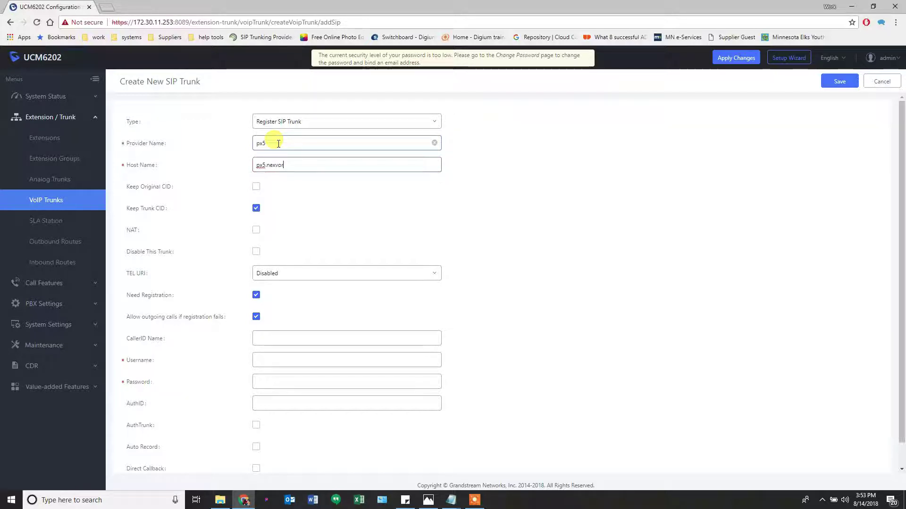
pyautogui.write('tex.com')
# Enter the trunk password and paste the account username as both Username and AuthID
pyautogui.click(261, 384)
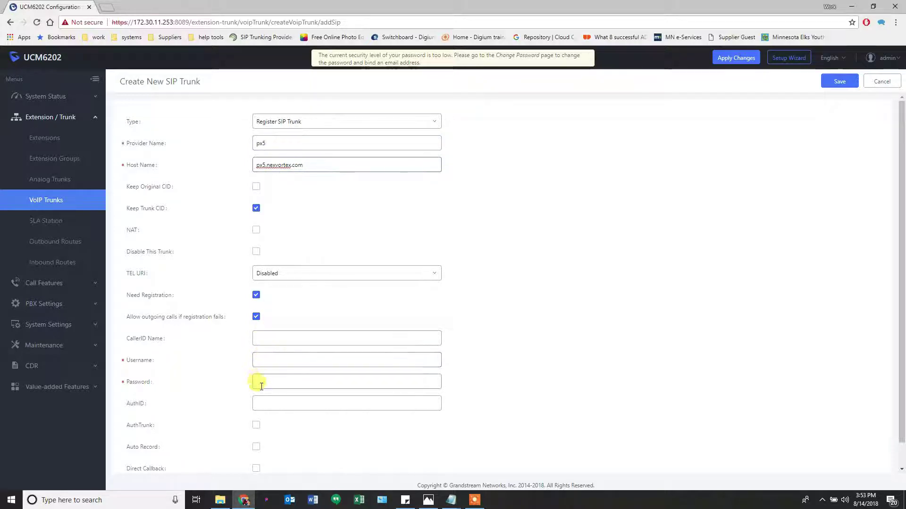
pyautogui.write('••••••••')
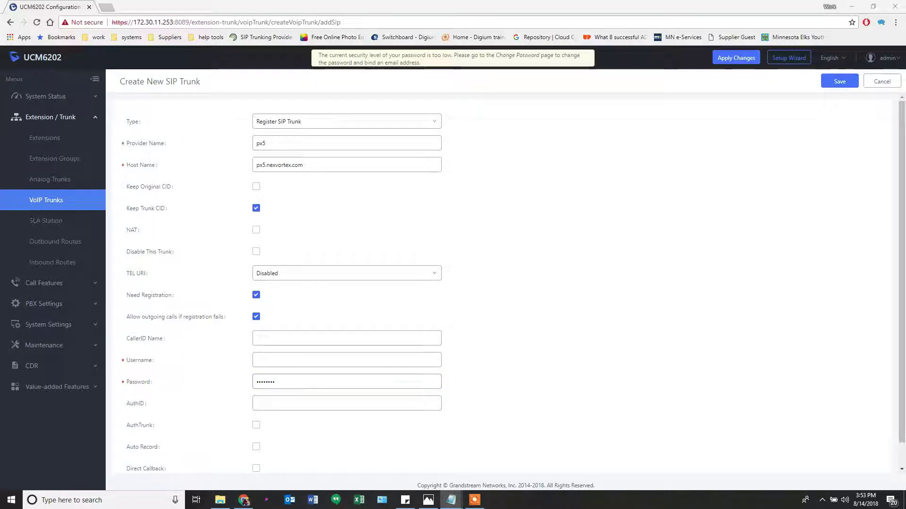
pyautogui.click(316, 360)
pyautogui.click(276, 402)
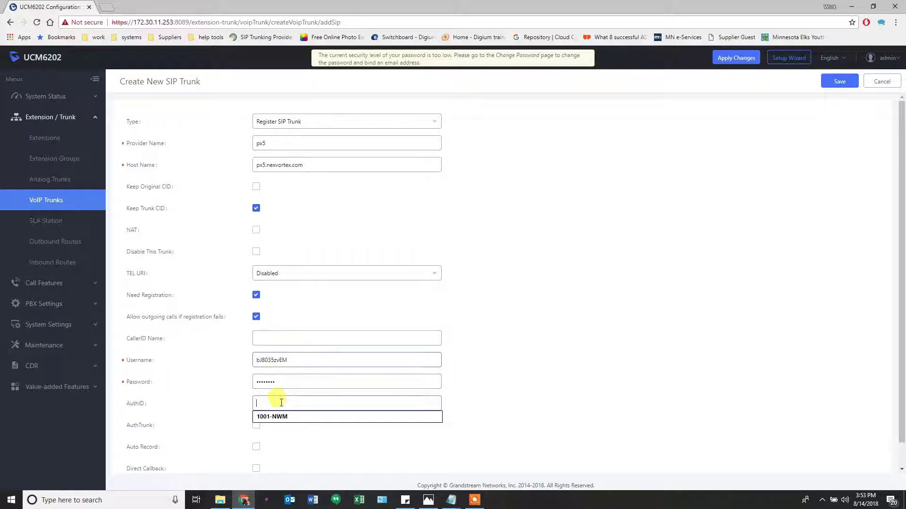
# Enable Keep Original CID and save the px5 trunk, accepting the host notice
pyautogui.click(255, 187)
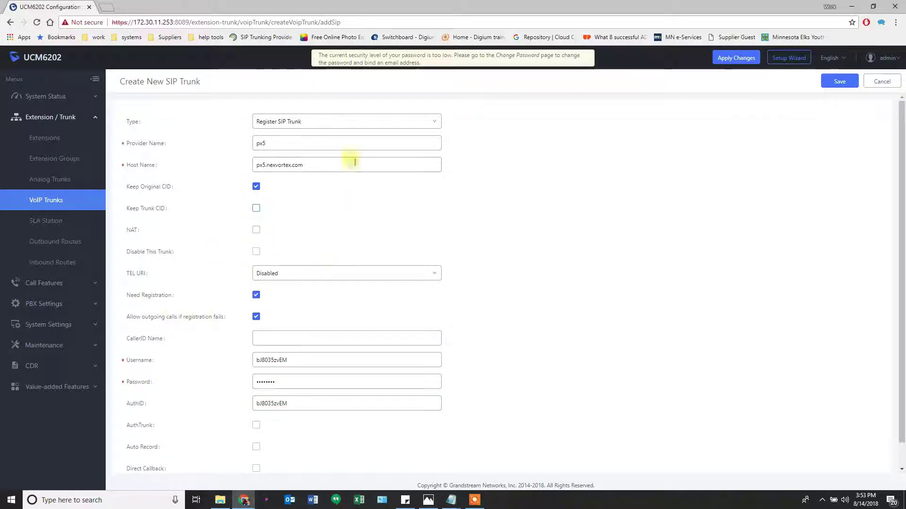
pyautogui.scroll(-1, 659, 212)
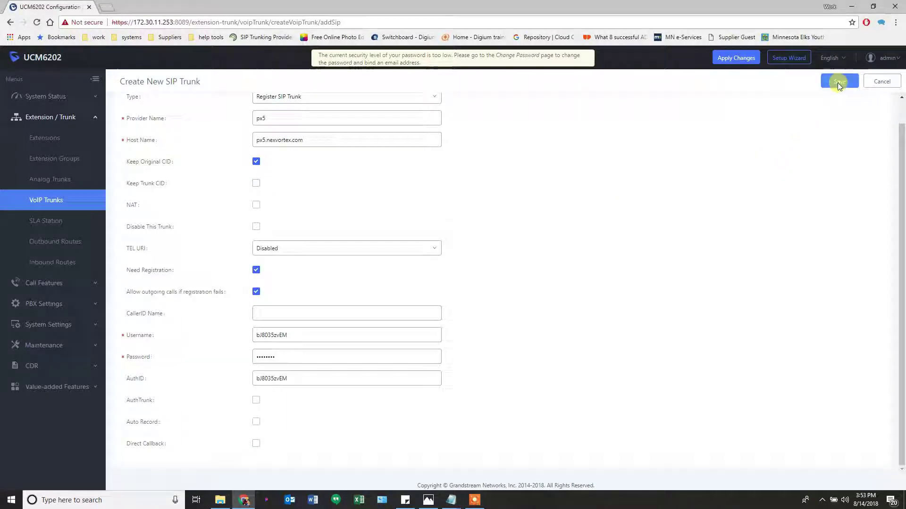
pyautogui.click(839, 82)
pyautogui.click(473, 175)
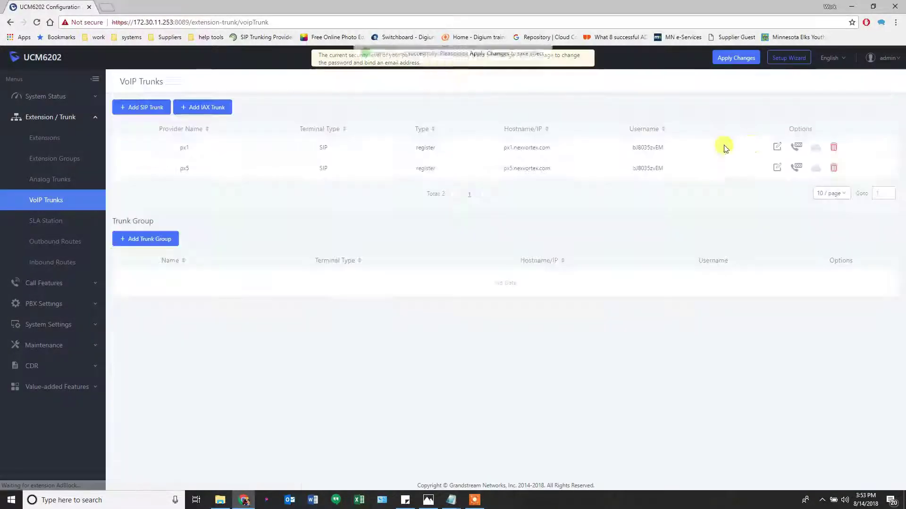
# Enable heartbeat detection in px5's advanced settings and save the trunk
pyautogui.click(777, 168)
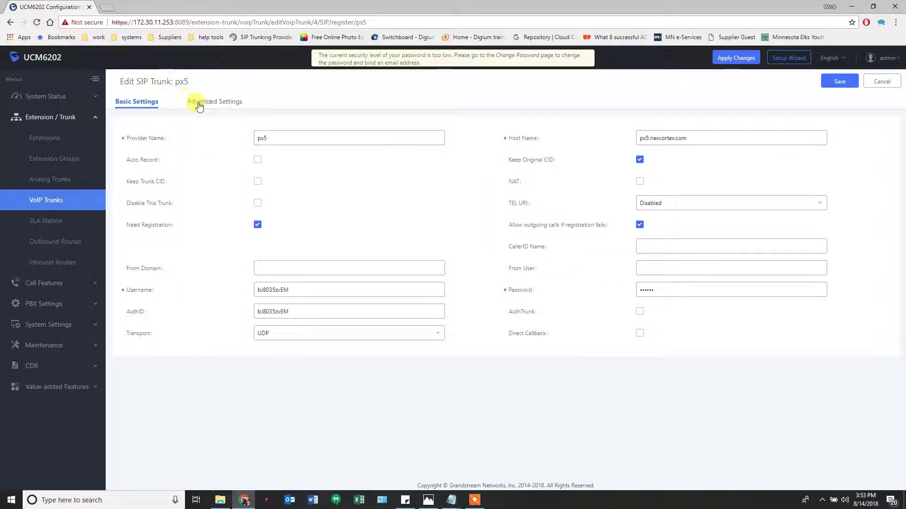
pyautogui.click(215, 102)
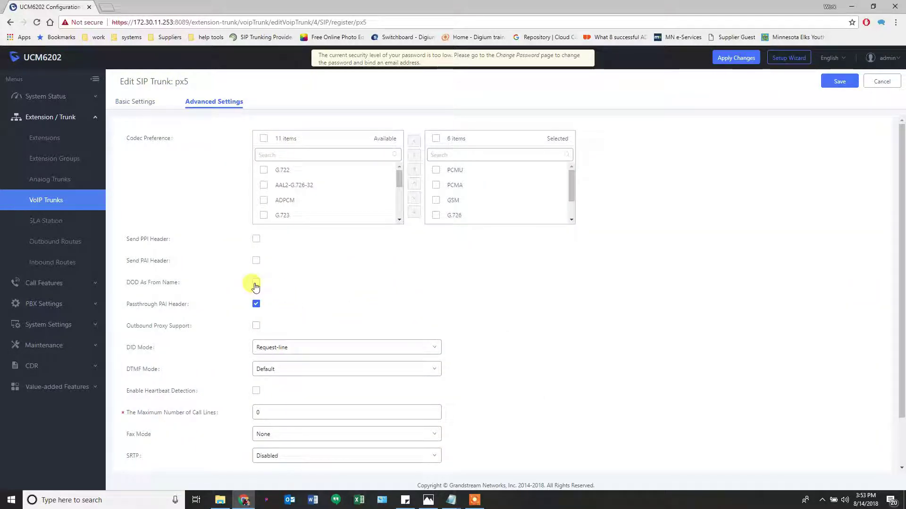
pyautogui.click(258, 391)
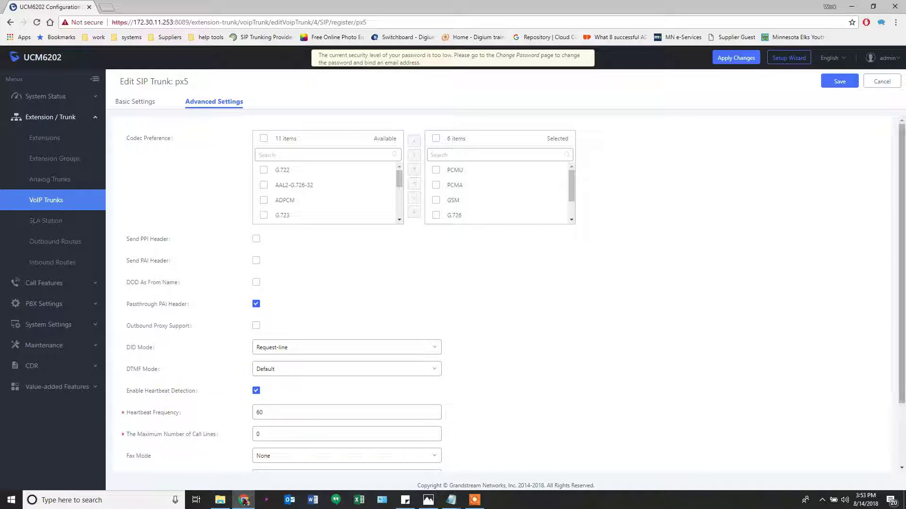
pyautogui.click(833, 83)
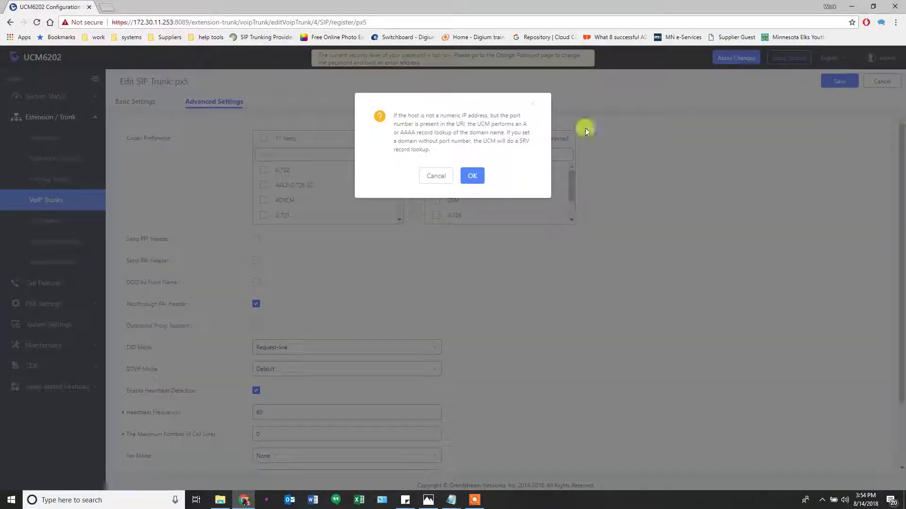
pyautogui.click(477, 177)
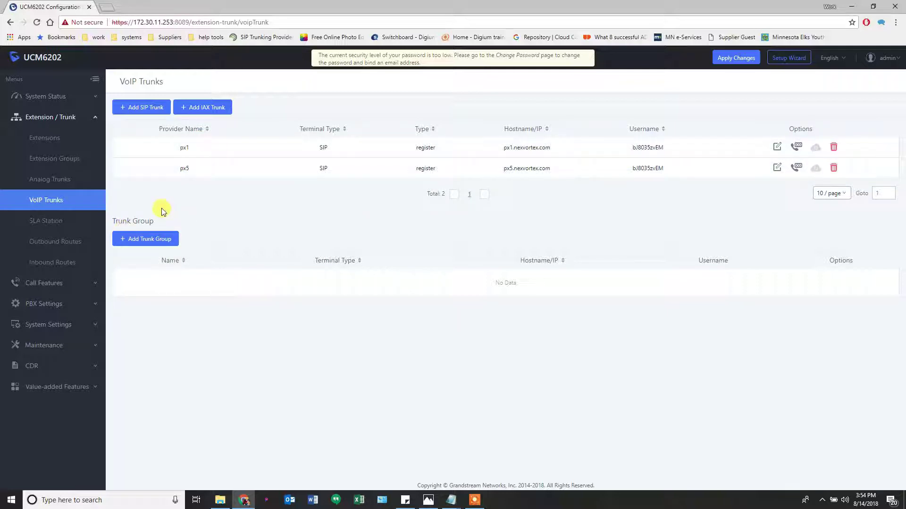
pyautogui.moveTo(133, 22); pyautogui.dragTo(174, 23)
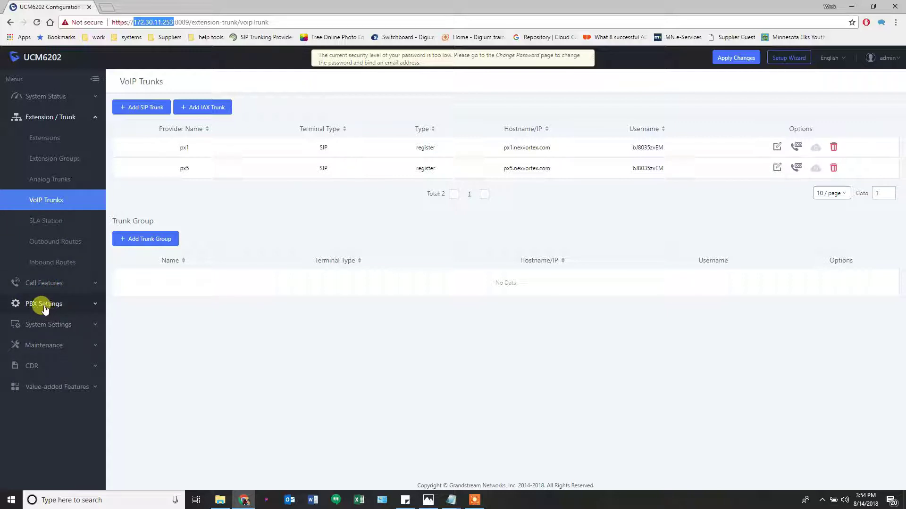
# Go to PBX Settings > SIP Settings > NAT and enter External Host 8.24.105.117
pyautogui.click(30, 305)
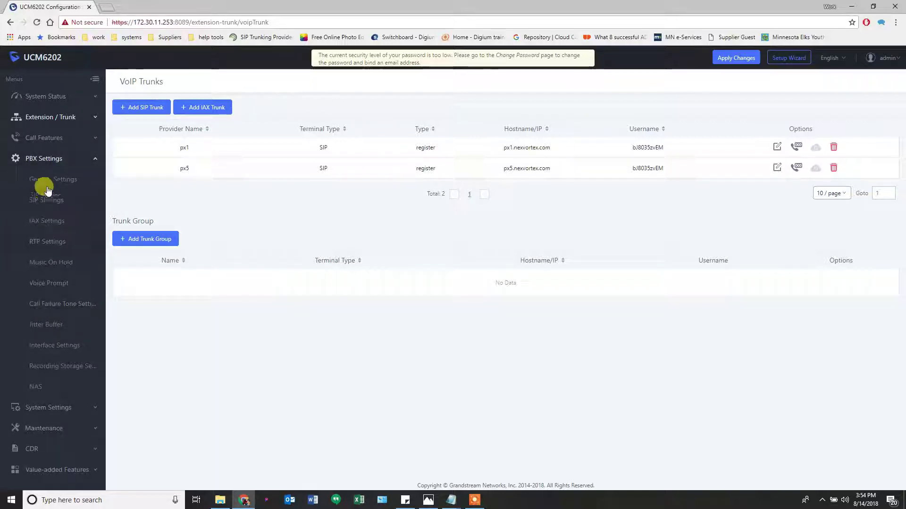
pyautogui.click(50, 201)
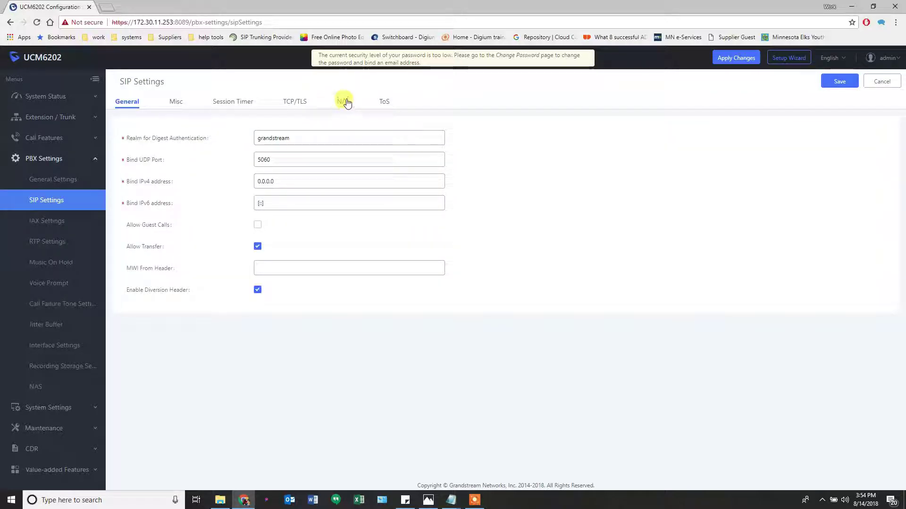
pyautogui.click(344, 103)
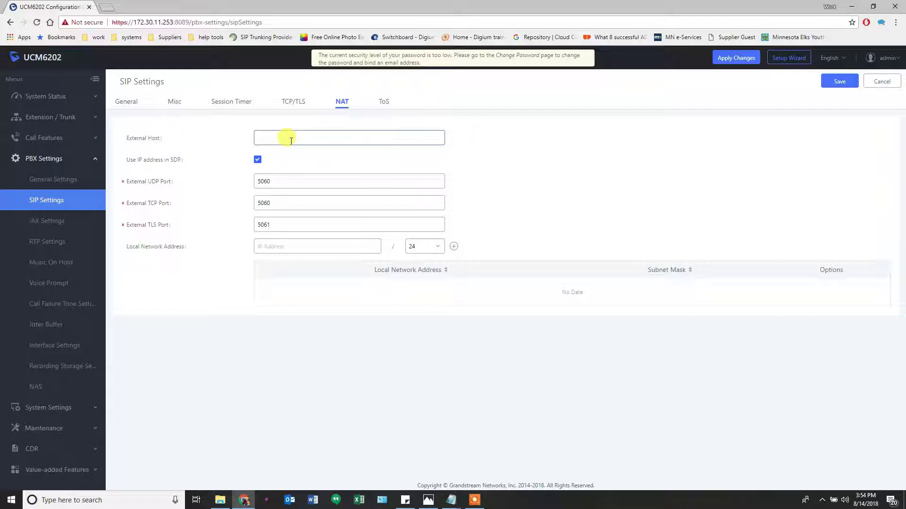
pyautogui.moveTo(144, 161)
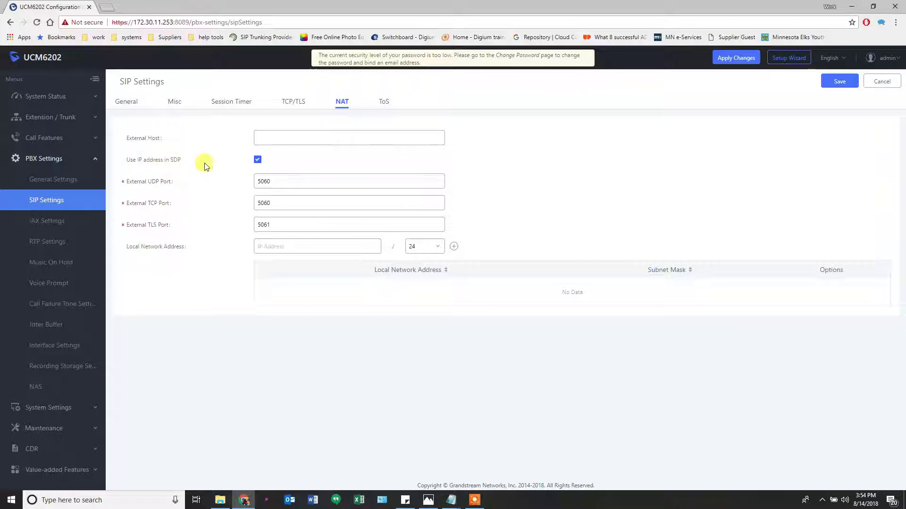
pyautogui.click(279, 136)
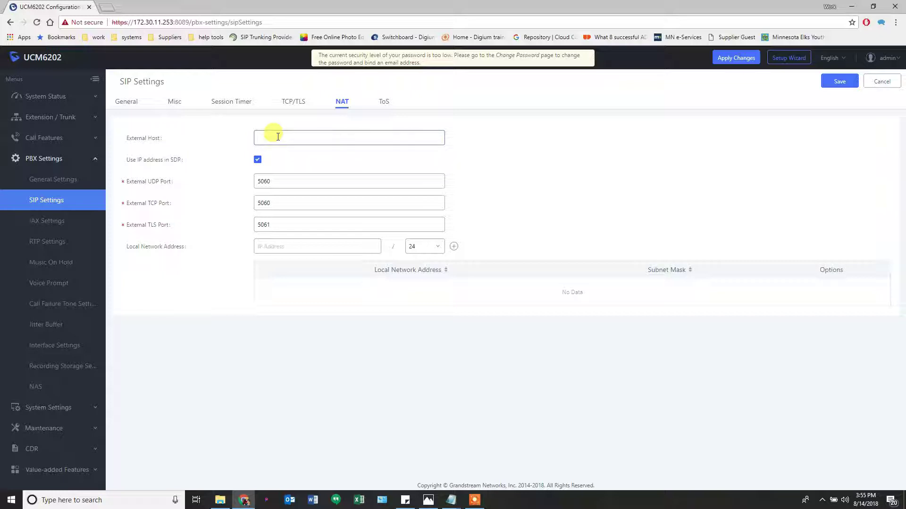
pyautogui.click(278, 136)
pyautogui.write('8.24')
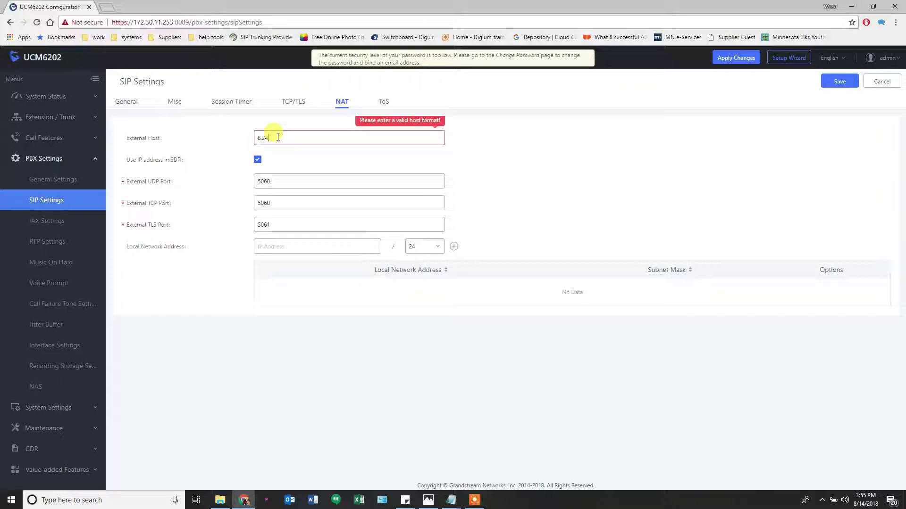
pyautogui.write('.105.117')
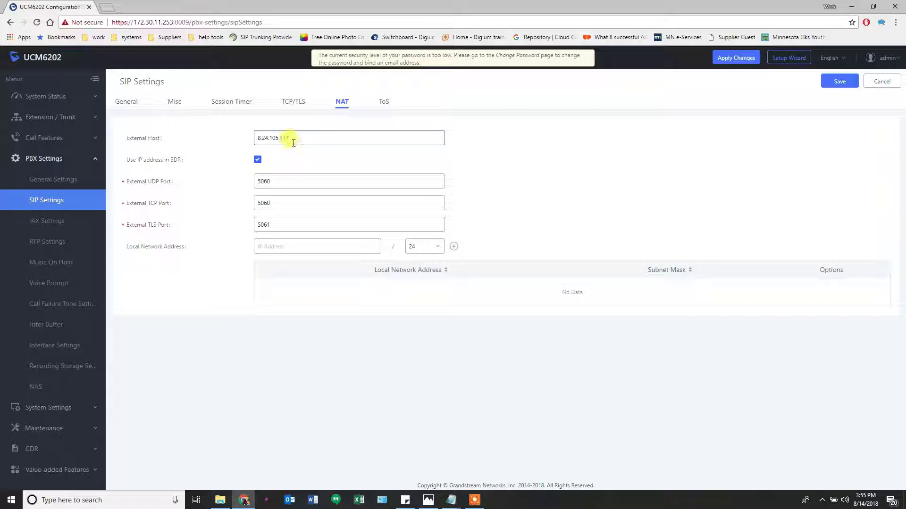
# Add local network address 172.30.0.0 with subnet mask 16 to the NAT list
pyautogui.click(283, 246)
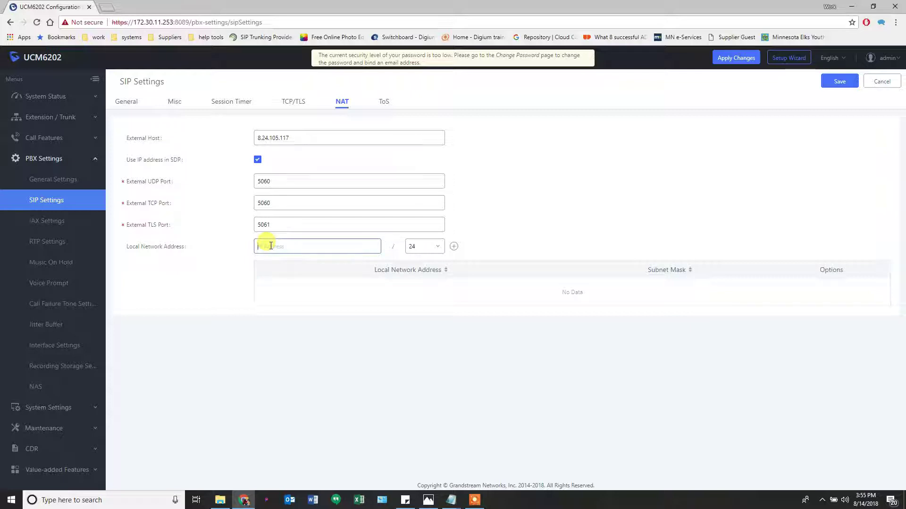
pyautogui.write('172.30')
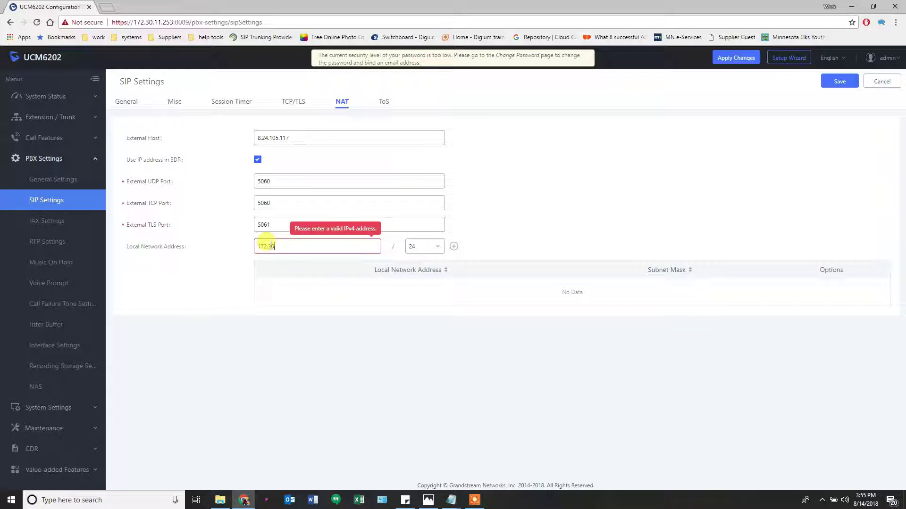
pyautogui.write('.0.0')
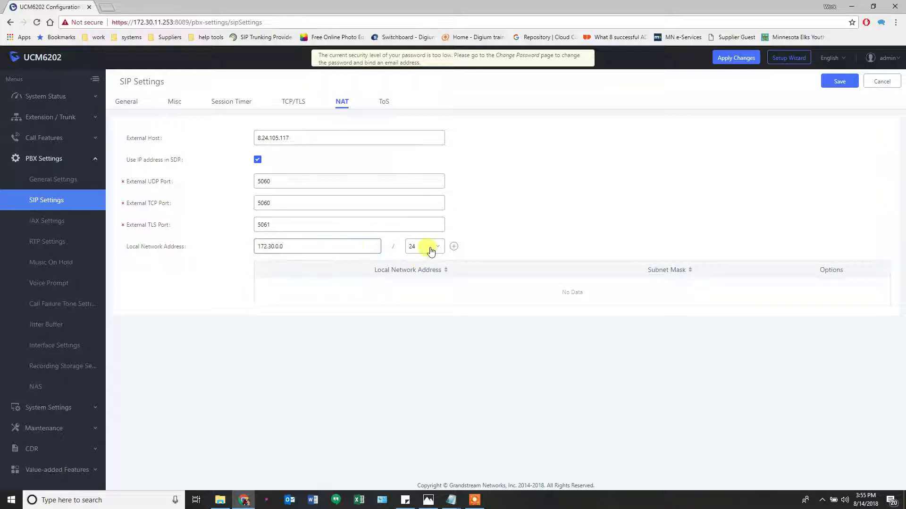
pyautogui.click(431, 251)
pyautogui.scroll(-1, 421, 347)
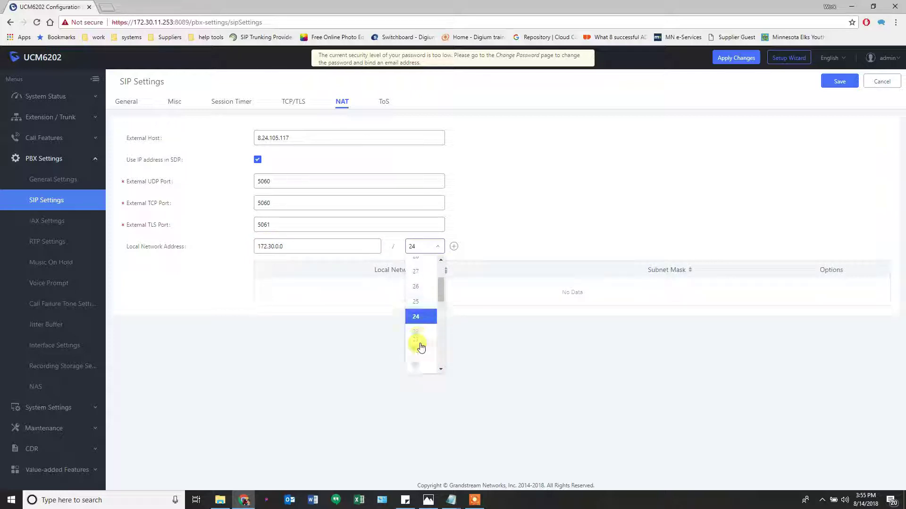
pyautogui.scroll(-3, 421, 347)
pyautogui.click(421, 347)
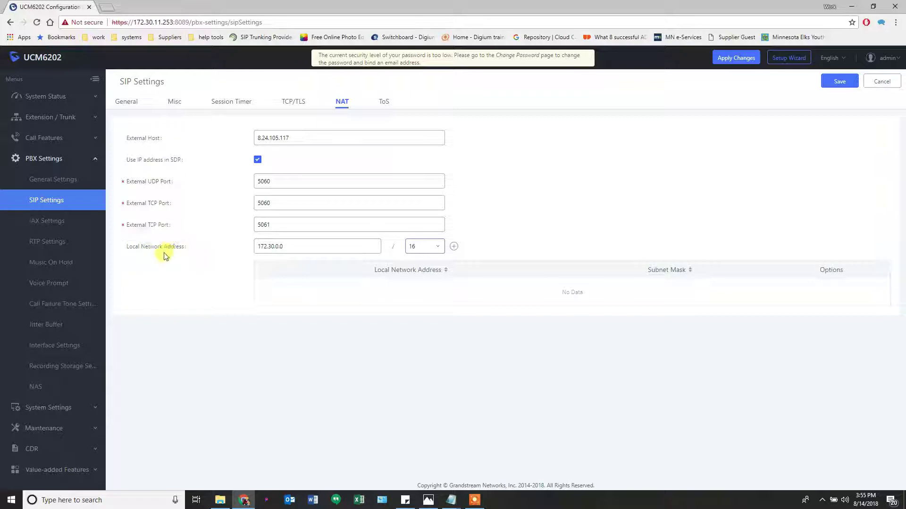
pyautogui.click(456, 249)
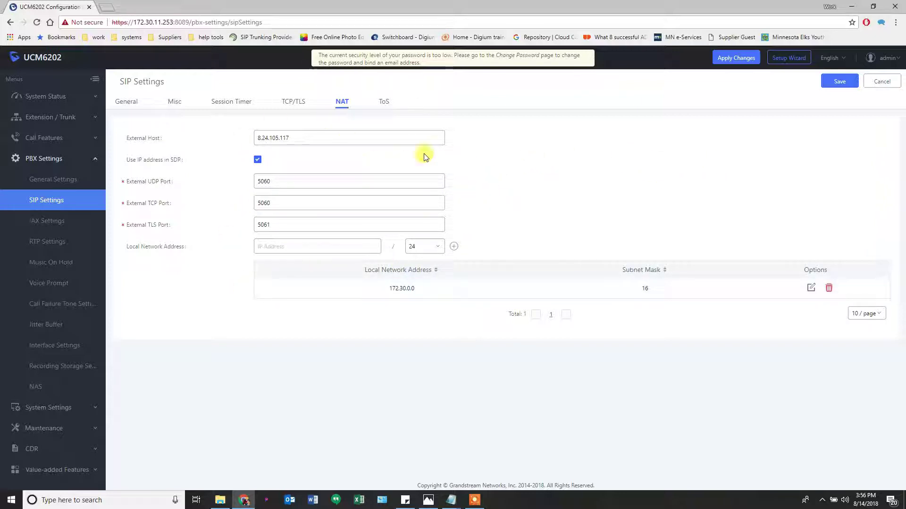
# Save the NAT settings, apply the changes and confirm rebooting the UCM6202
pyautogui.click(830, 82)
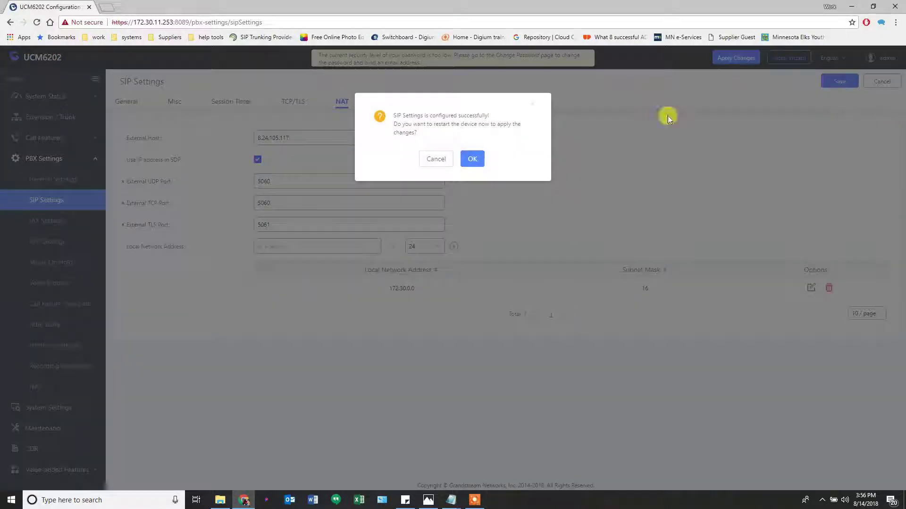
pyautogui.click(436, 160)
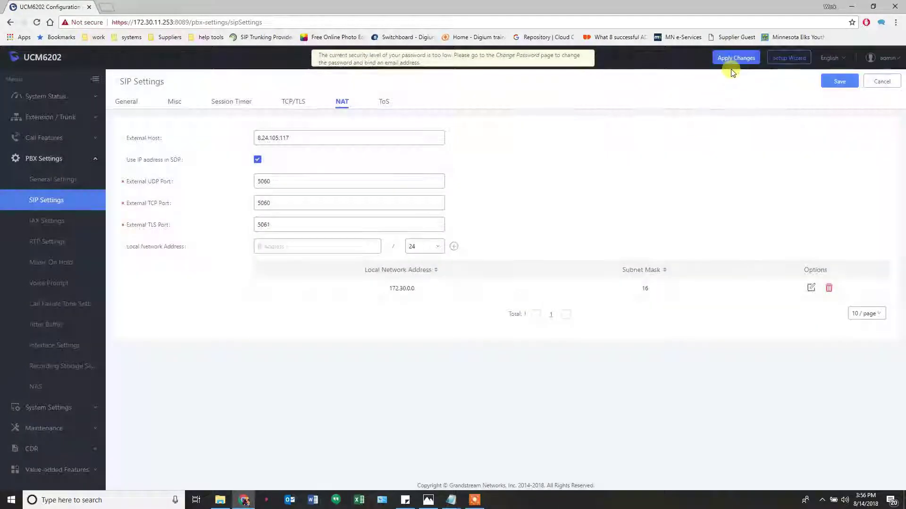
pyautogui.click(735, 61)
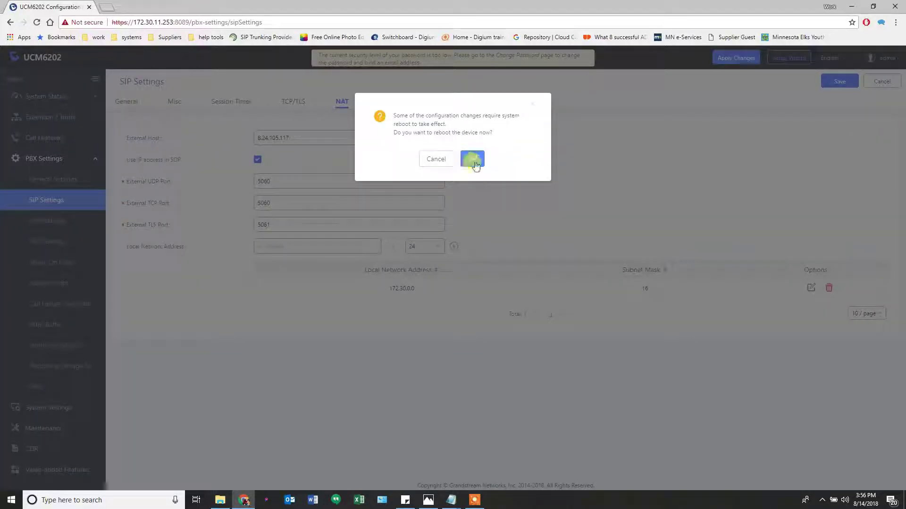
pyautogui.click(471, 160)
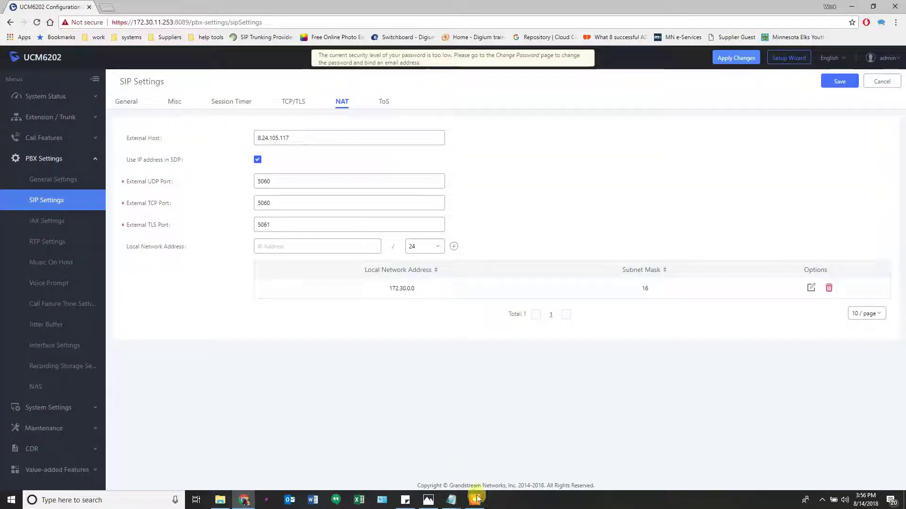
pyautogui.click(474, 500)
pyautogui.click(594, 486)
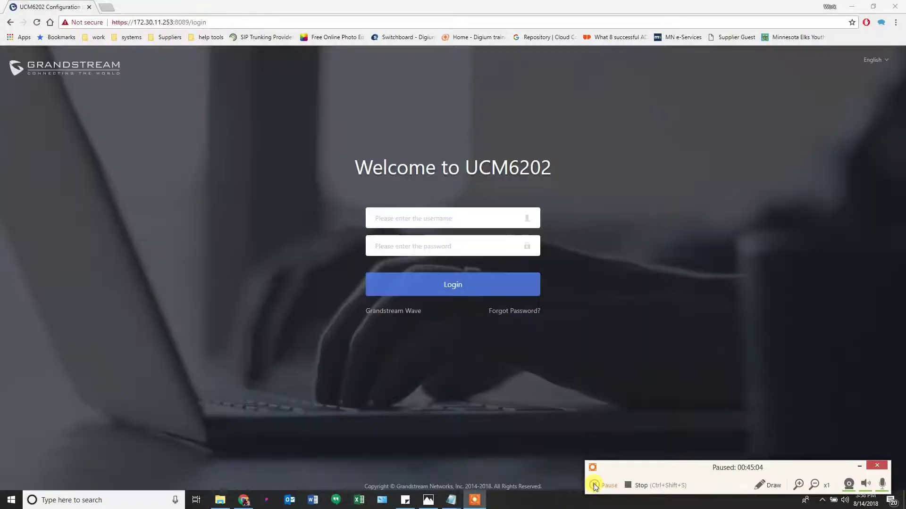
pyautogui.click(593, 484)
# Log back in to the web interface with the admin credentials
pyautogui.click(440, 219)
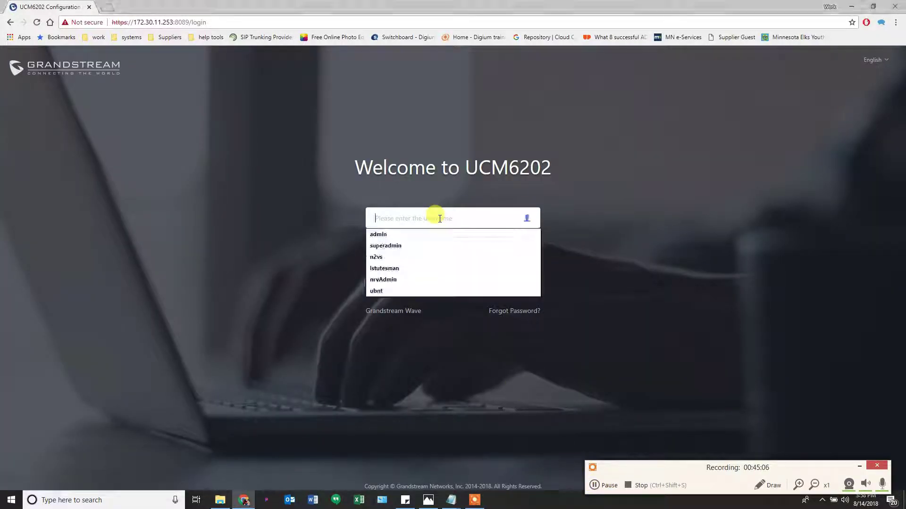
pyautogui.press('Tab')
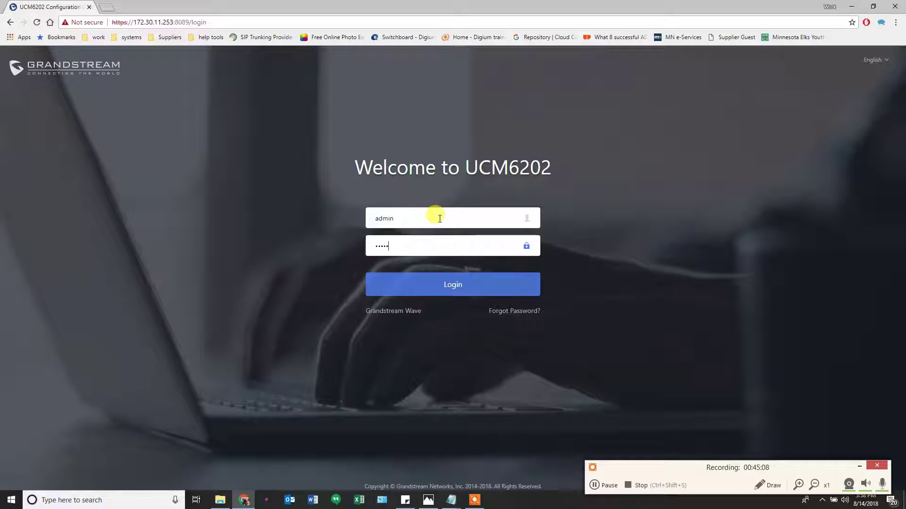
pyautogui.press('Return')
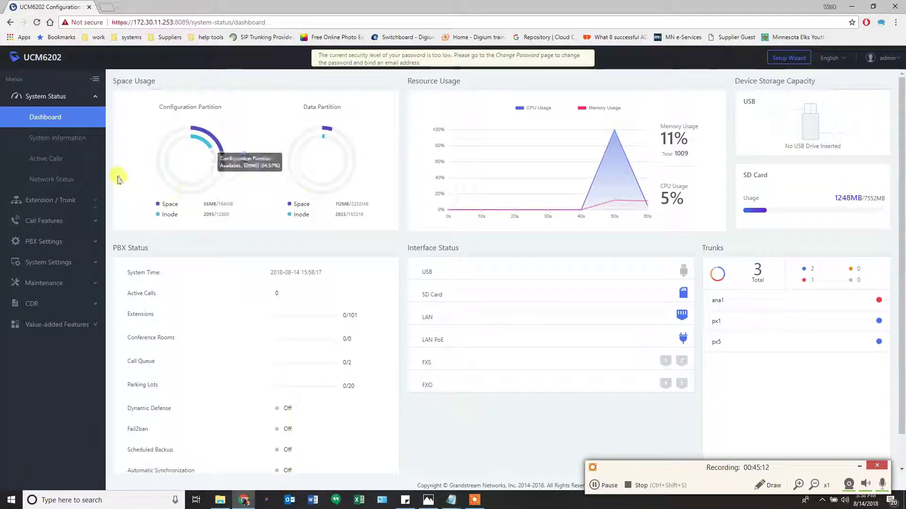
# Check the dashboard's trunk statuses (px1, px5 registered) and bring up the Set up UCM.png diagram
pyautogui.click(859, 467)
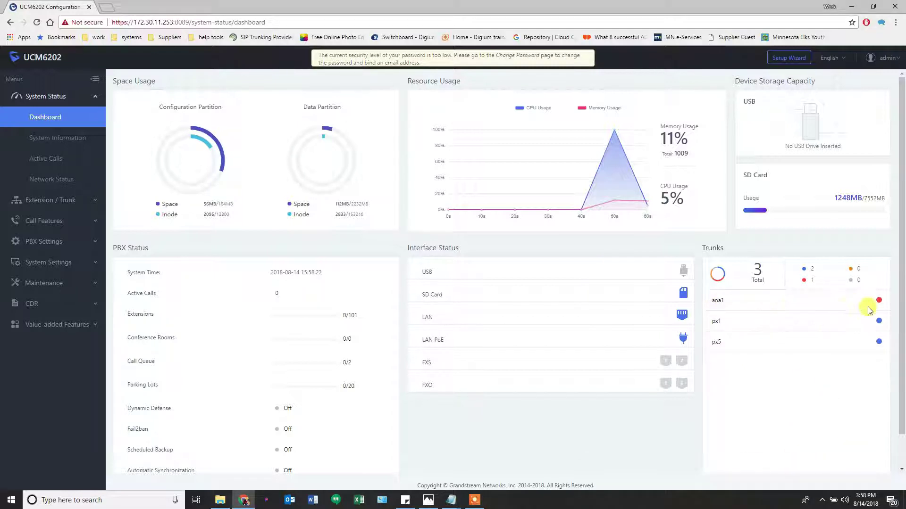
pyautogui.moveTo(878, 301)
pyautogui.moveTo(880, 322)
pyautogui.moveTo(881, 342)
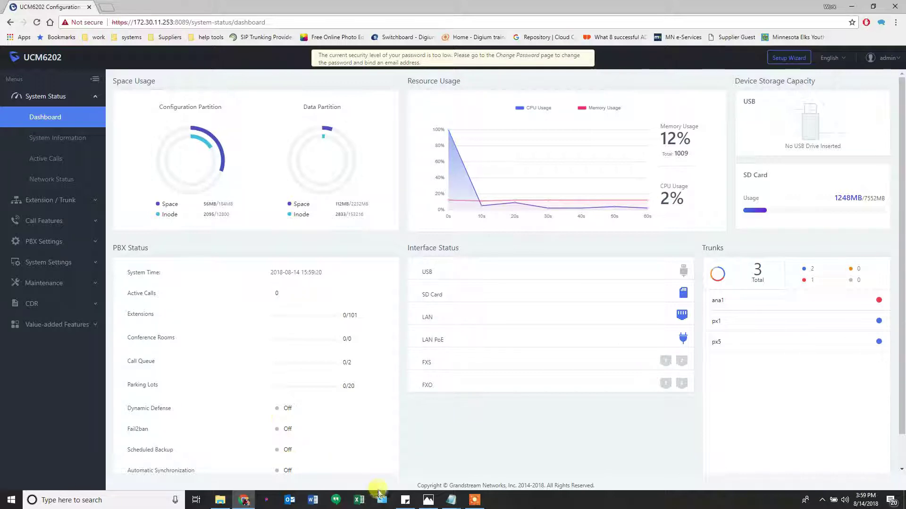
pyautogui.click(426, 501)
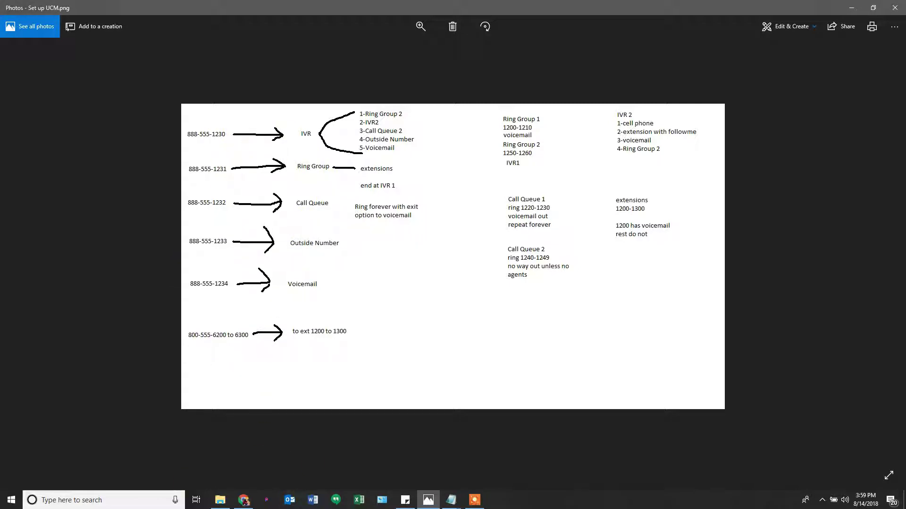
# Open the Notepad checklist and highlight the trunk, route and external host steps
pyautogui.click(451, 500)
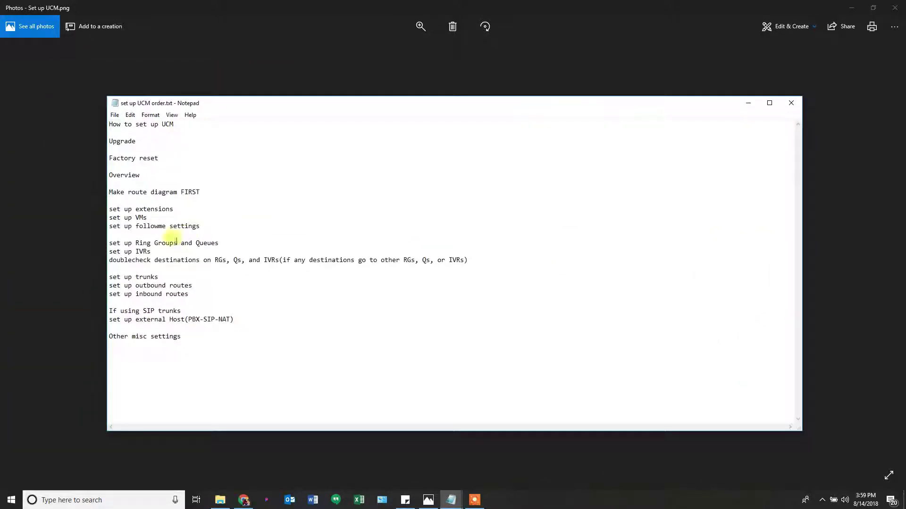
pyautogui.doubleClick(144, 277)
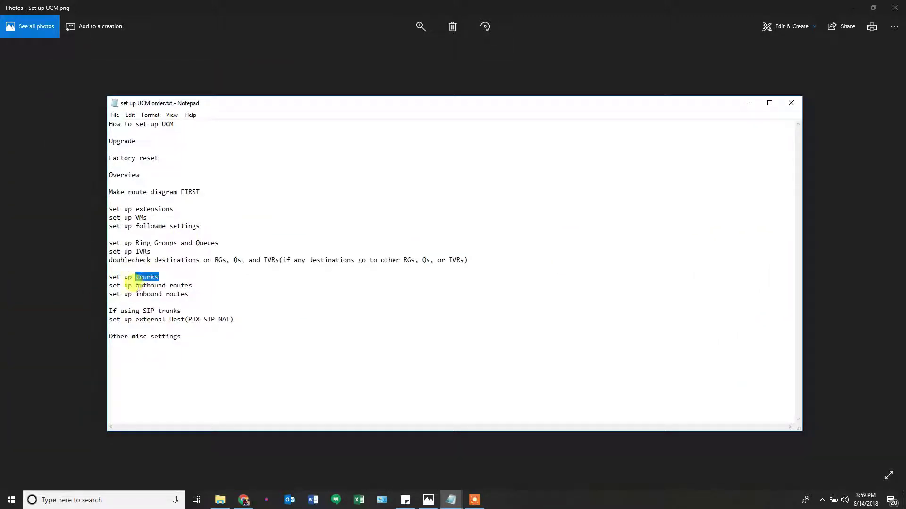
pyautogui.moveTo(136, 285); pyautogui.dragTo(167, 303)
pyautogui.click(177, 301)
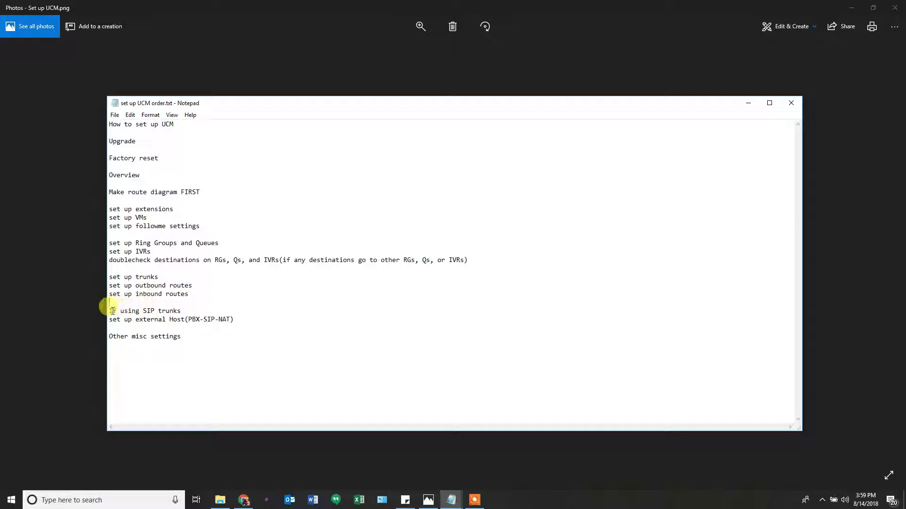
pyautogui.moveTo(112, 311); pyautogui.dragTo(188, 323)
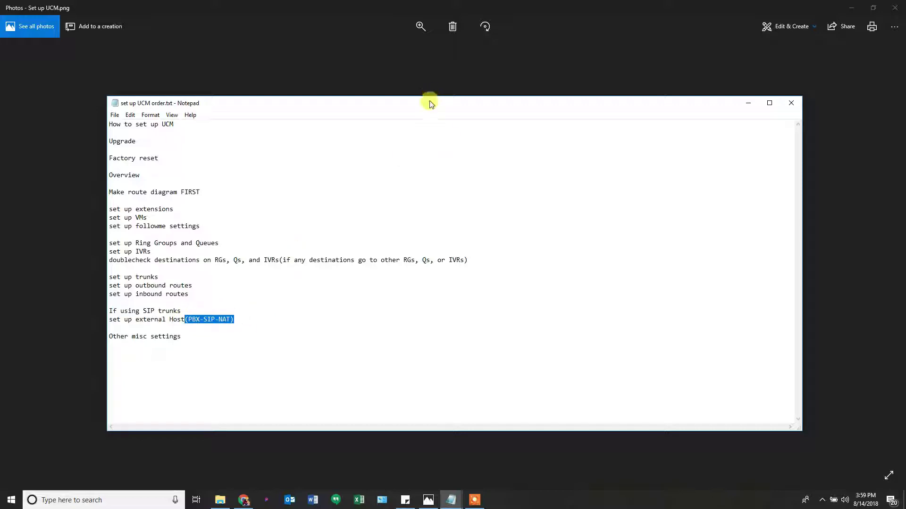
# Move the notes aside and minimize the diagram to return to the dashboard
pyautogui.moveTo(428, 100); pyautogui.dragTo(1, 97)
pyautogui.click(142, 94)
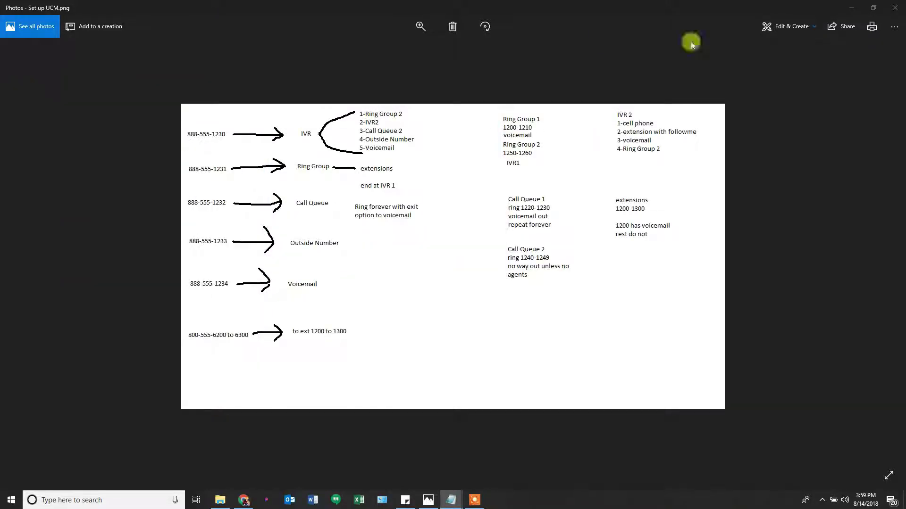
pyautogui.click(852, 8)
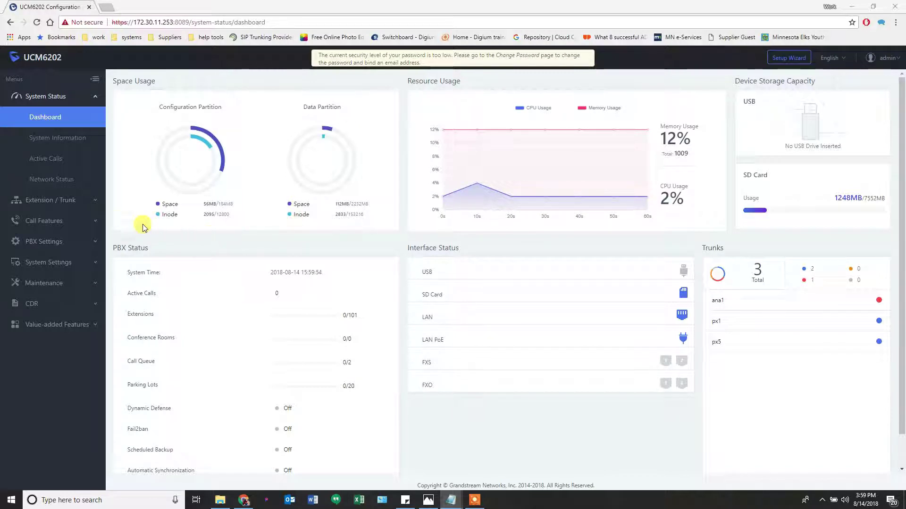
# Go to Extension / Trunk > Outbound Routes and add a new outbound rule
pyautogui.click(53, 203)
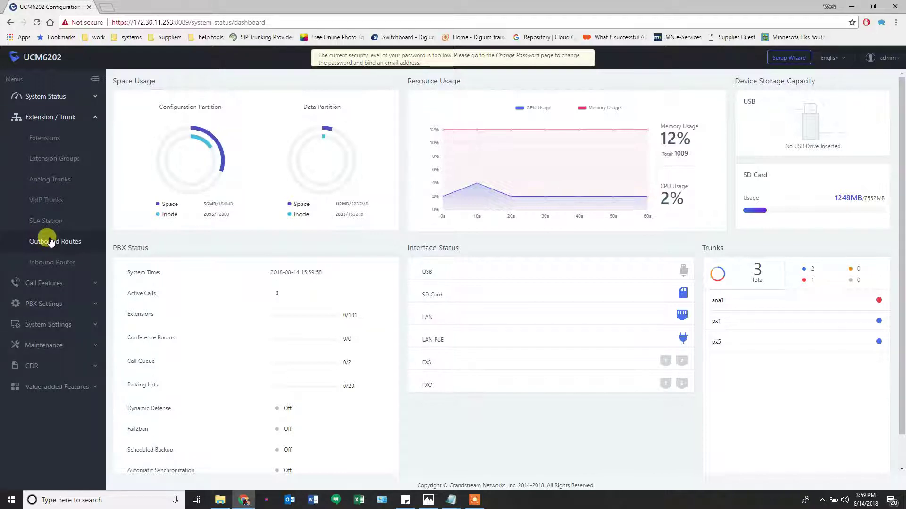
pyautogui.click(51, 242)
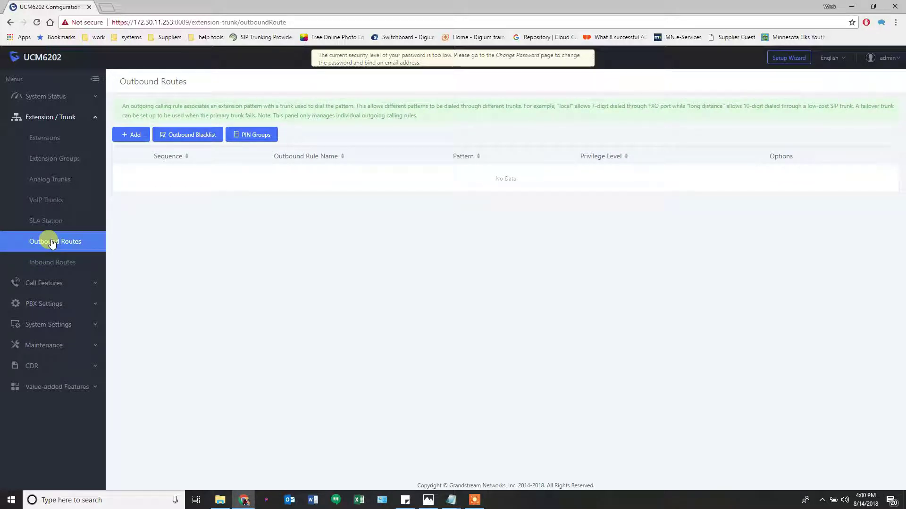
pyautogui.click(135, 133)
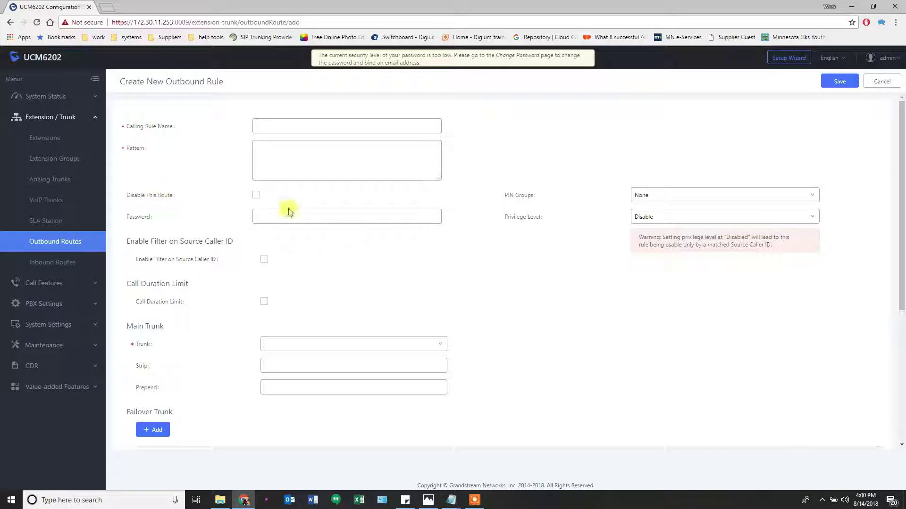
pyautogui.click(278, 128)
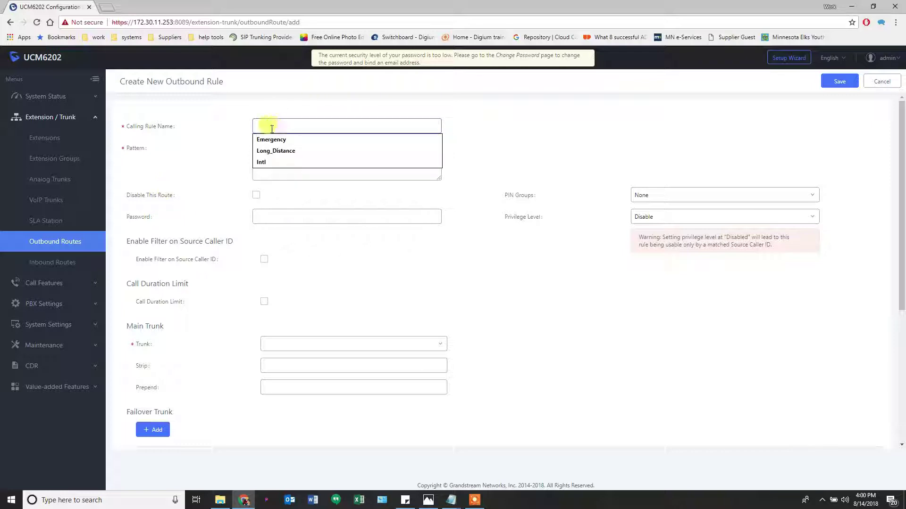
# Name the rule Emergency and enter the dial pattern _911
pyautogui.press('Tab')
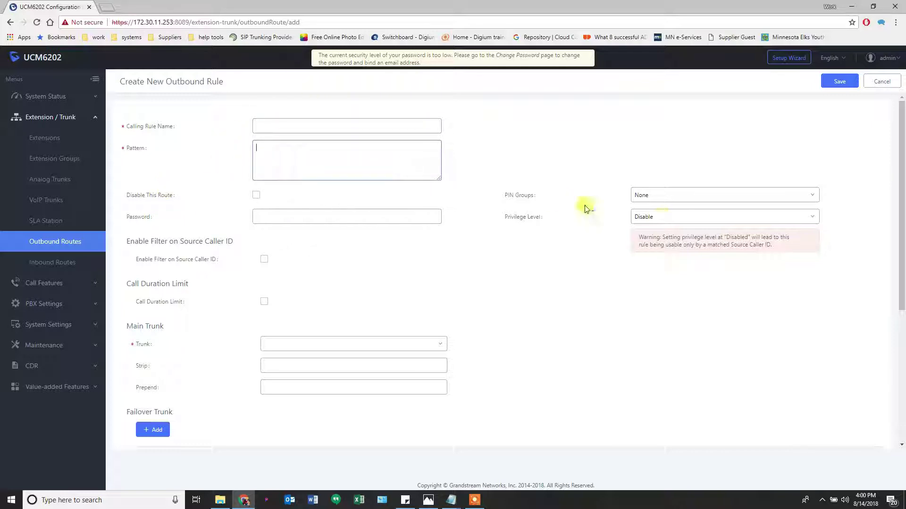
pyautogui.click(647, 219)
pyautogui.click(312, 126)
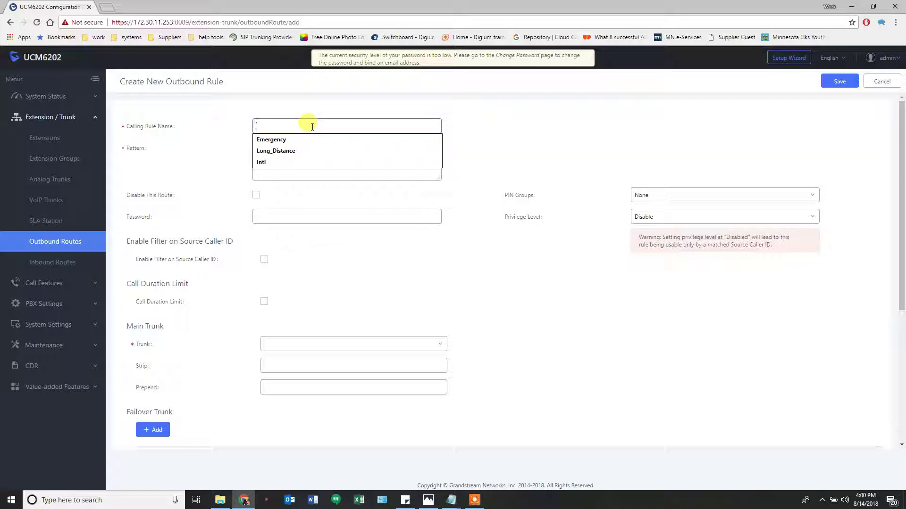
pyautogui.click(288, 138)
pyautogui.click(285, 143)
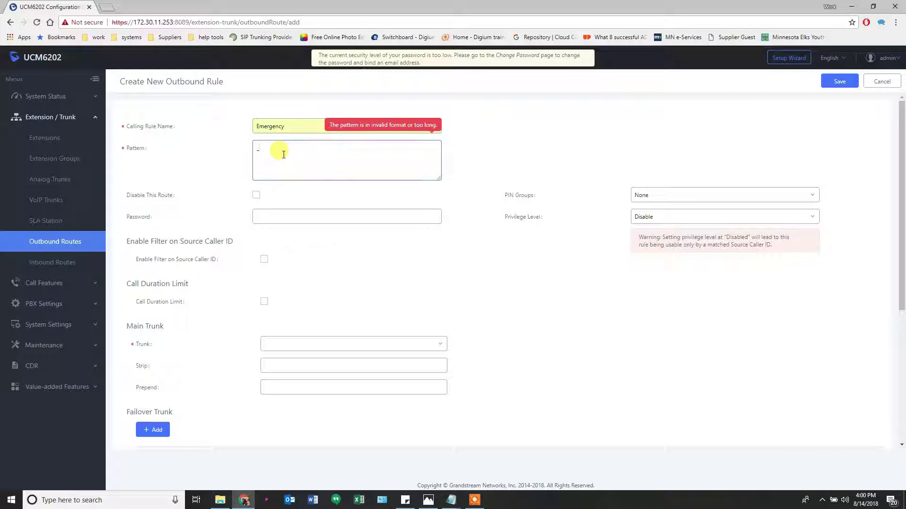
pyautogui.write('_911')
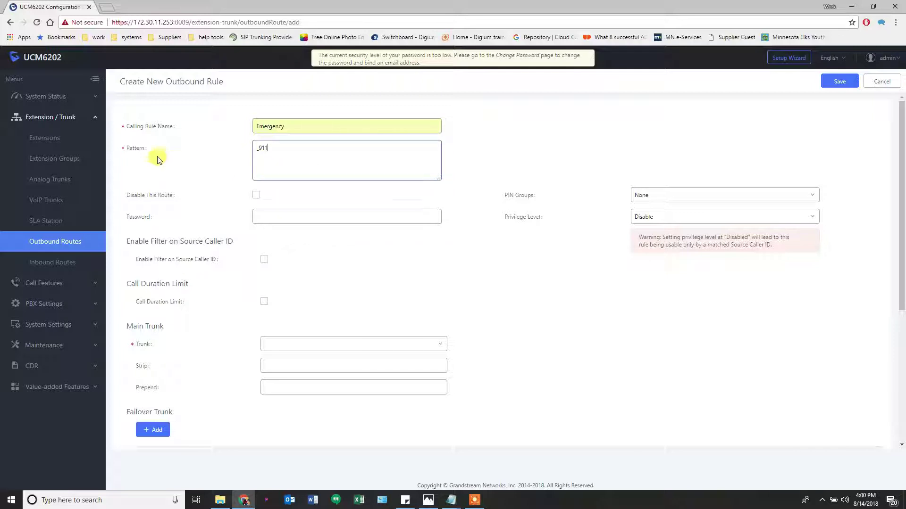
pyautogui.moveTo(135, 151)
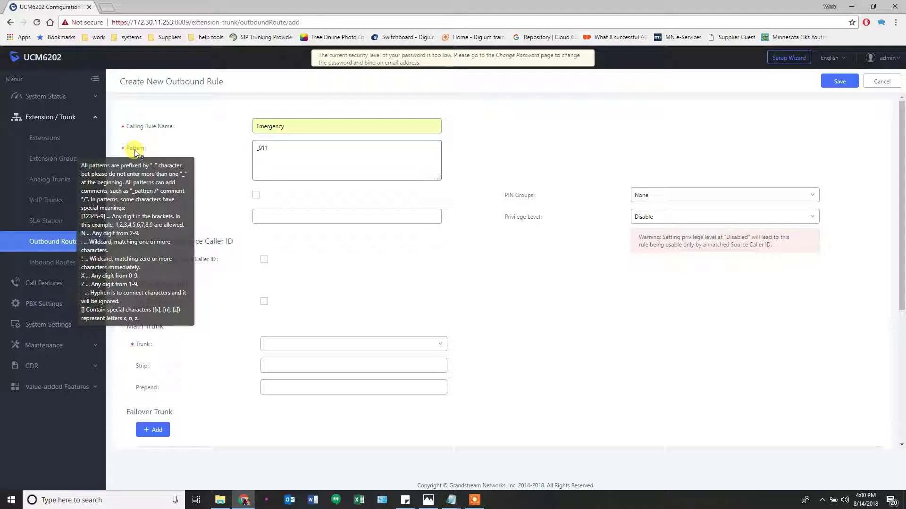
pyautogui.click(278, 166)
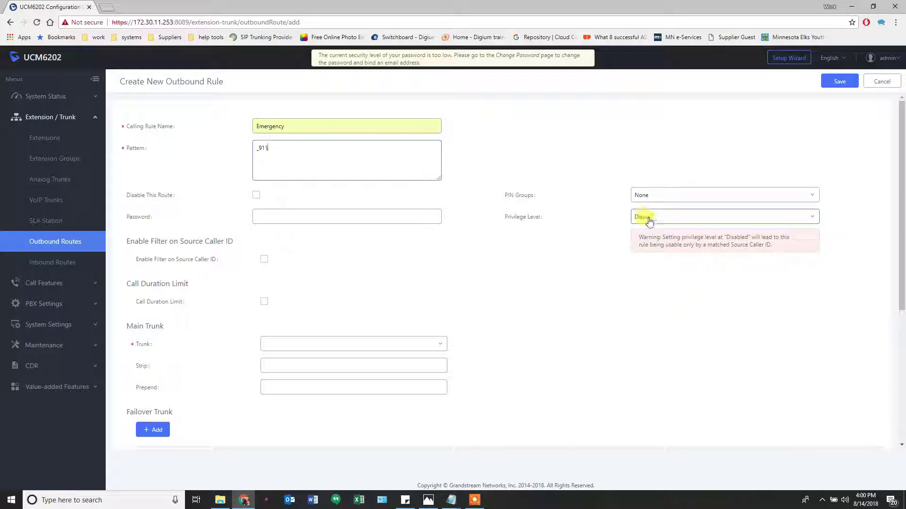
# Set Privilege Level to Internal and leave source caller ID filtering off
pyautogui.click(675, 220)
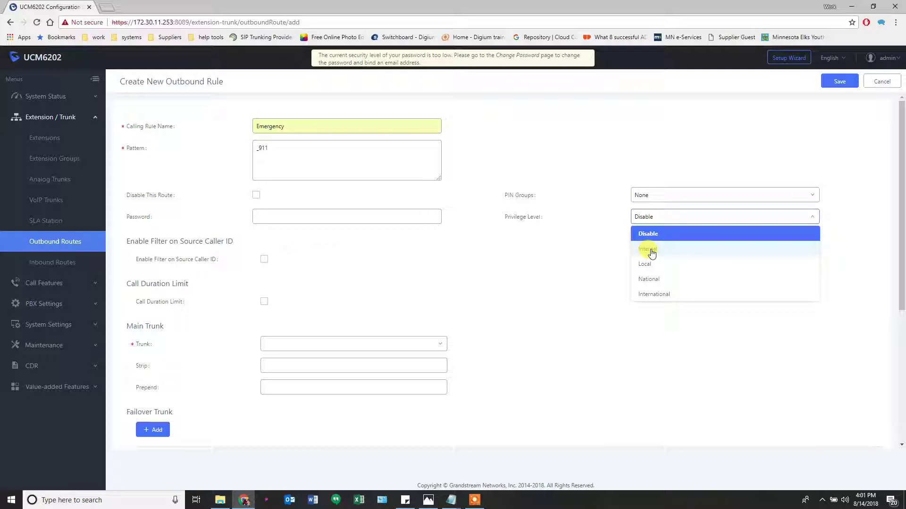
pyautogui.click(651, 251)
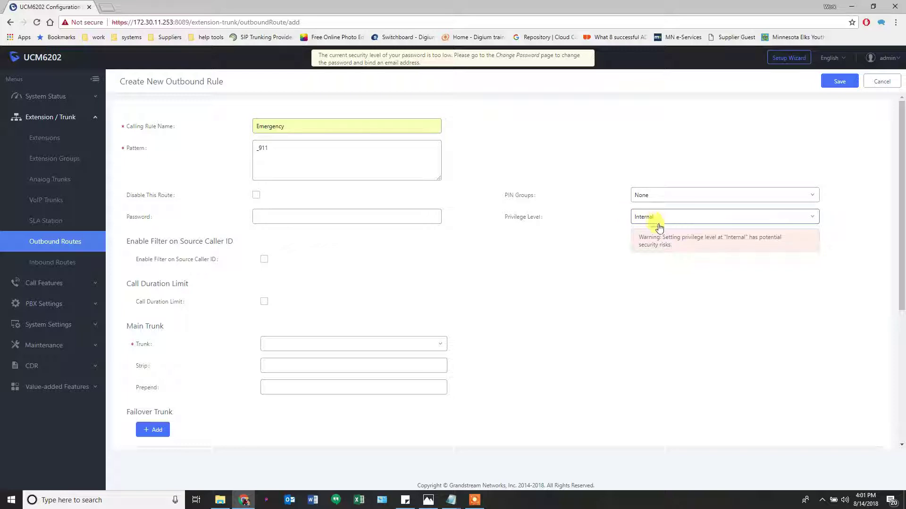
pyautogui.click(264, 259)
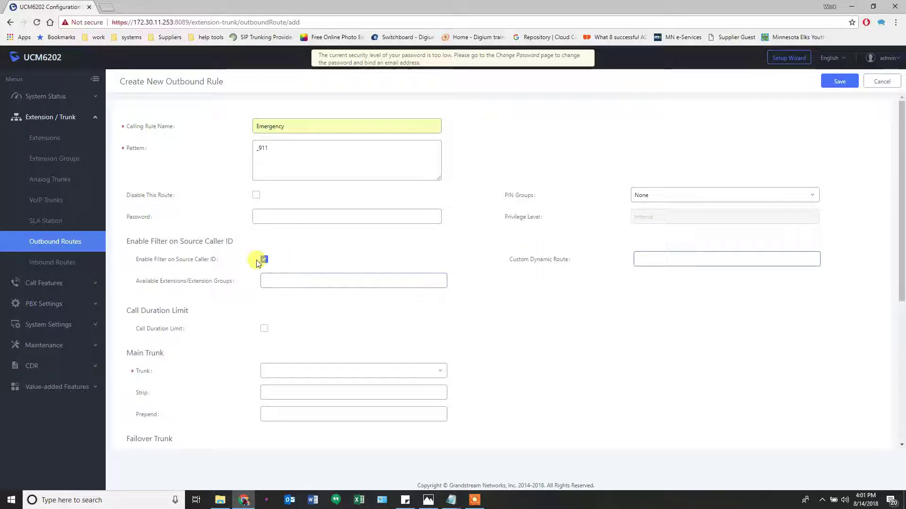
pyautogui.click(266, 279)
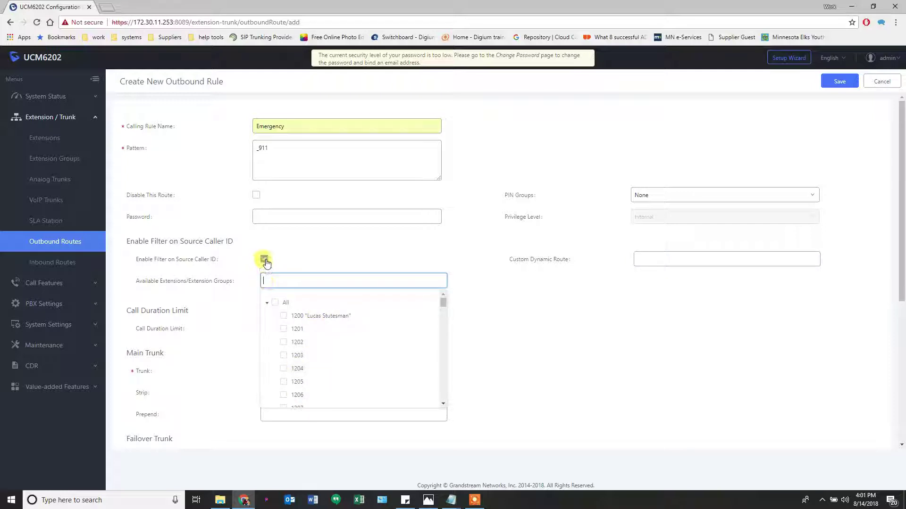
pyautogui.click(264, 260)
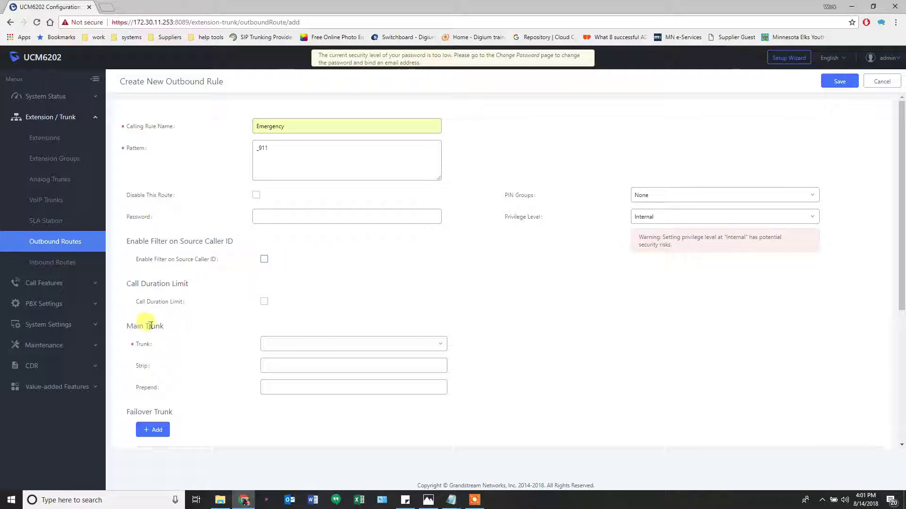
# Set SIPTrunks -- px1 as main trunk and add SIPTrunks -- px5 as failover
pyautogui.scroll(-2, 225, 269)
pyautogui.scroll(-2, 225, 268)
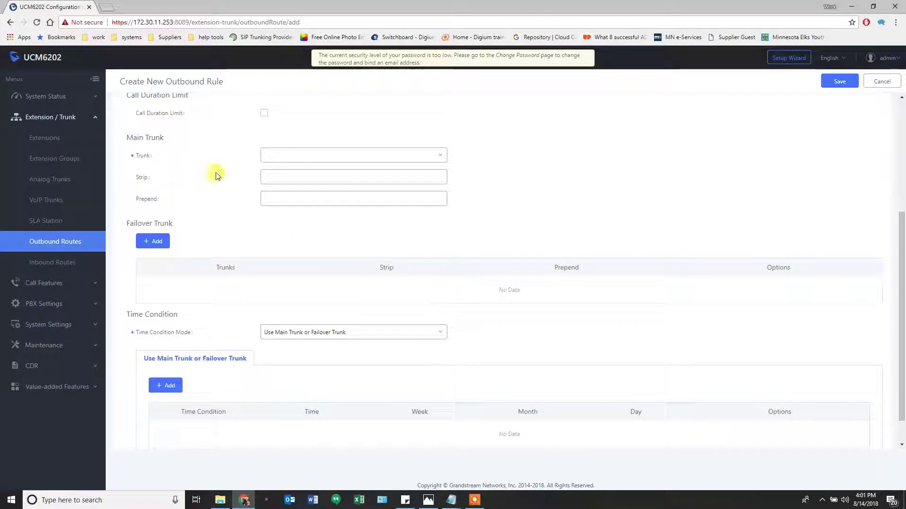
pyautogui.scroll(1, 211, 182)
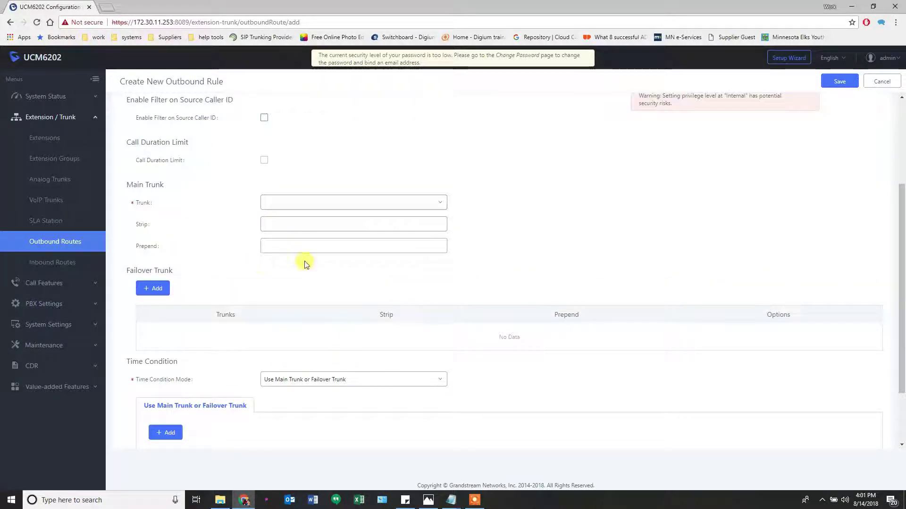
pyautogui.click(289, 205)
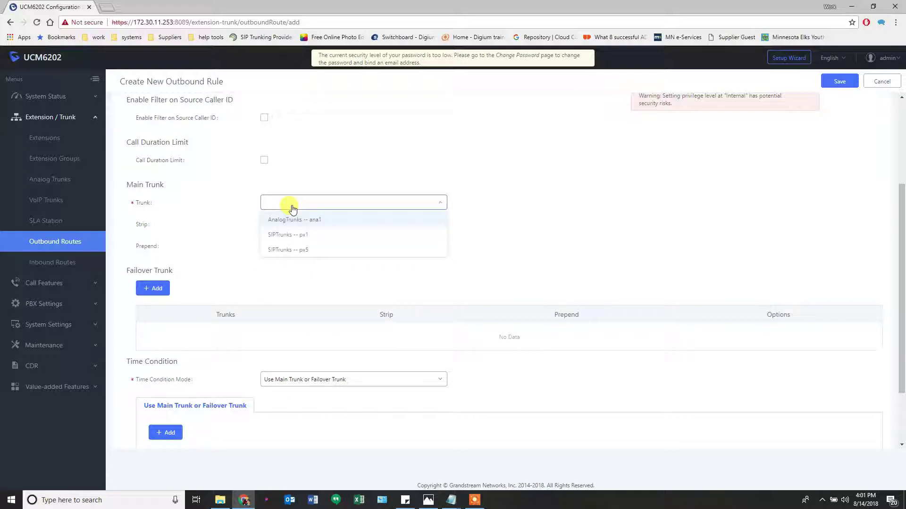
pyautogui.click(291, 235)
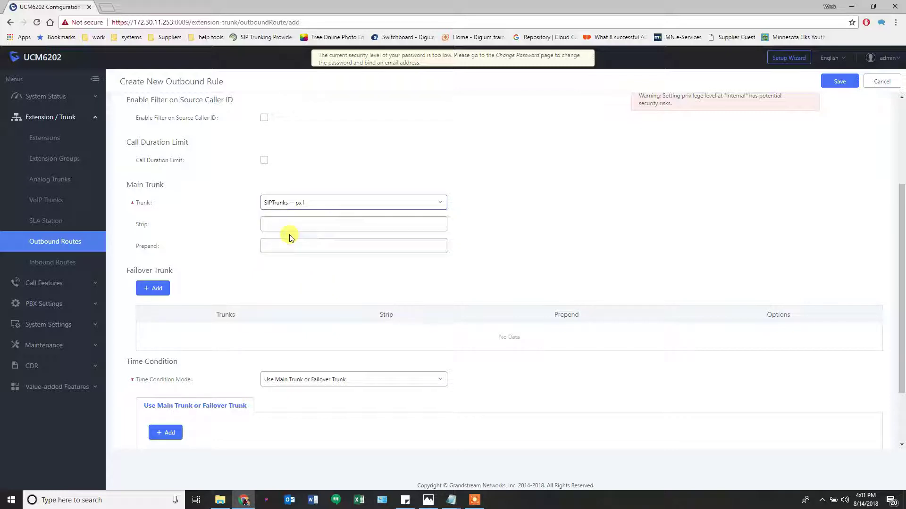
pyautogui.click(154, 288)
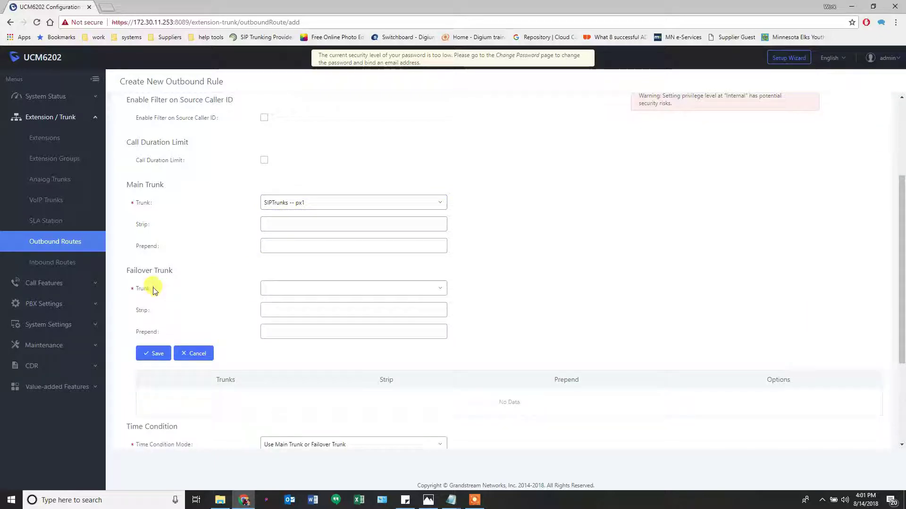
pyautogui.click(283, 287)
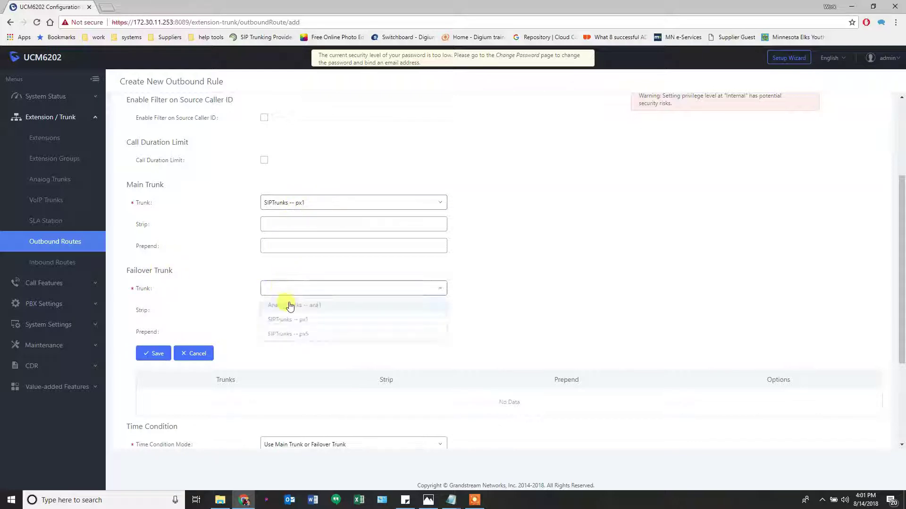
pyautogui.click(294, 336)
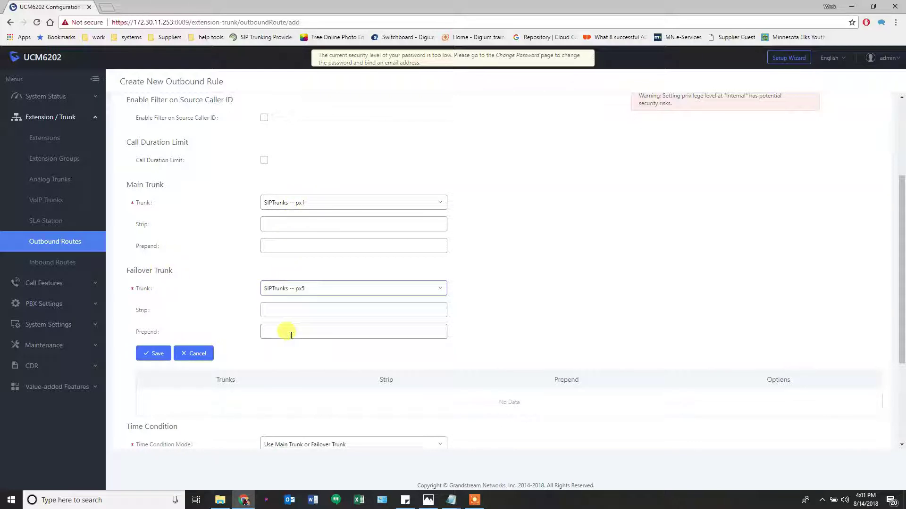
pyautogui.click(152, 355)
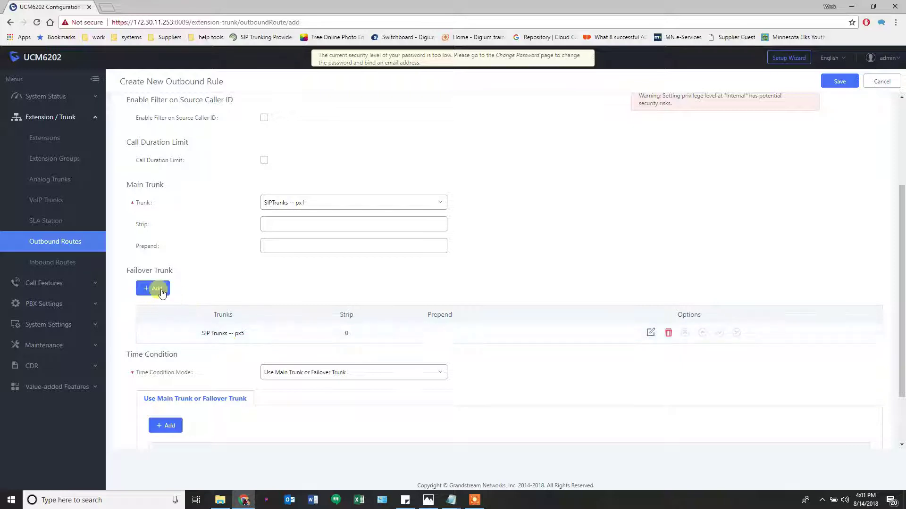
# Add then remove ana1 as a failover, and save the Emergency route, accepting the warning
pyautogui.click(153, 289)
pyautogui.click(278, 289)
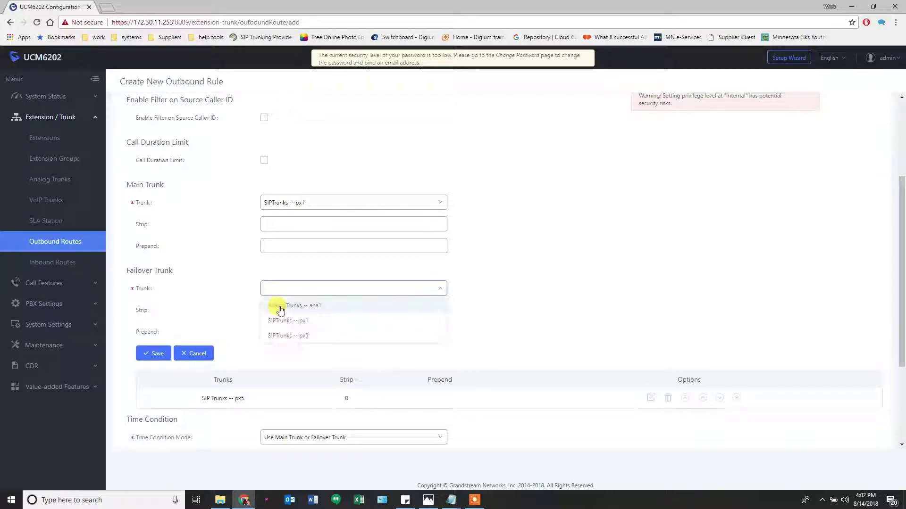
pyautogui.click(277, 304)
pyautogui.click(154, 353)
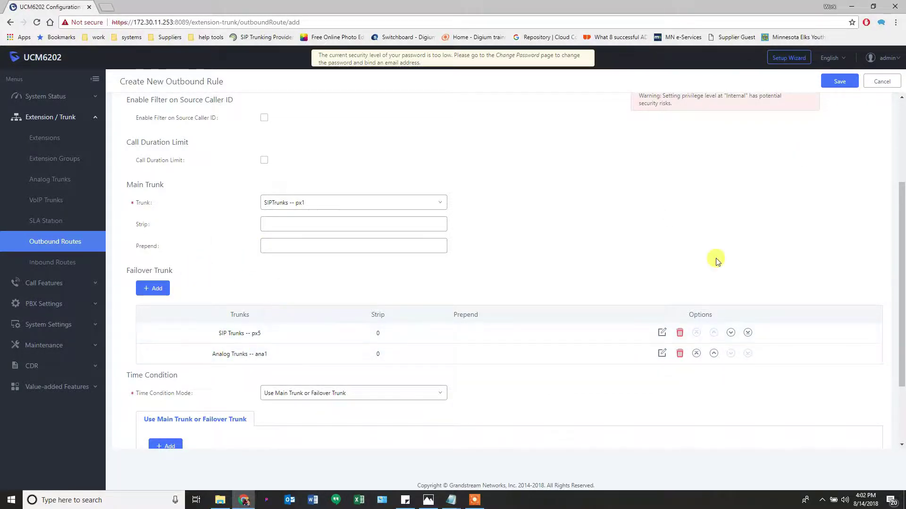
pyautogui.click(680, 355)
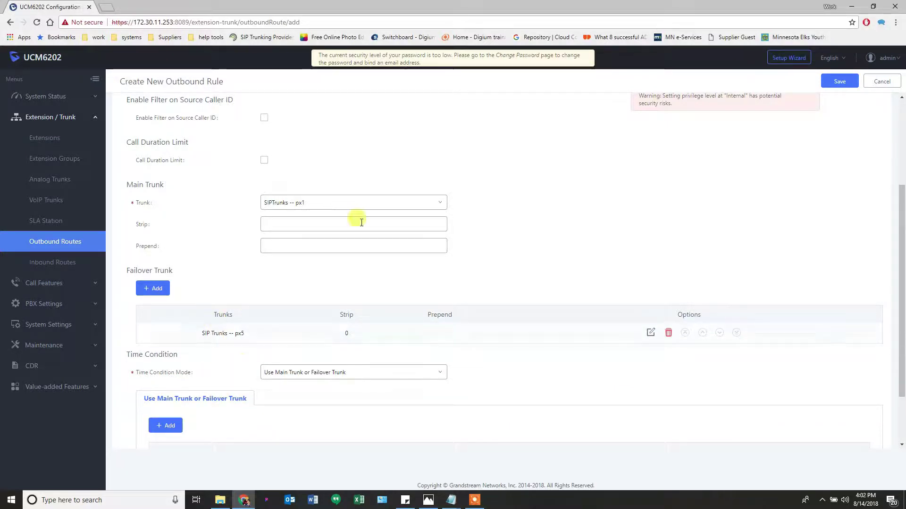
pyautogui.click(834, 82)
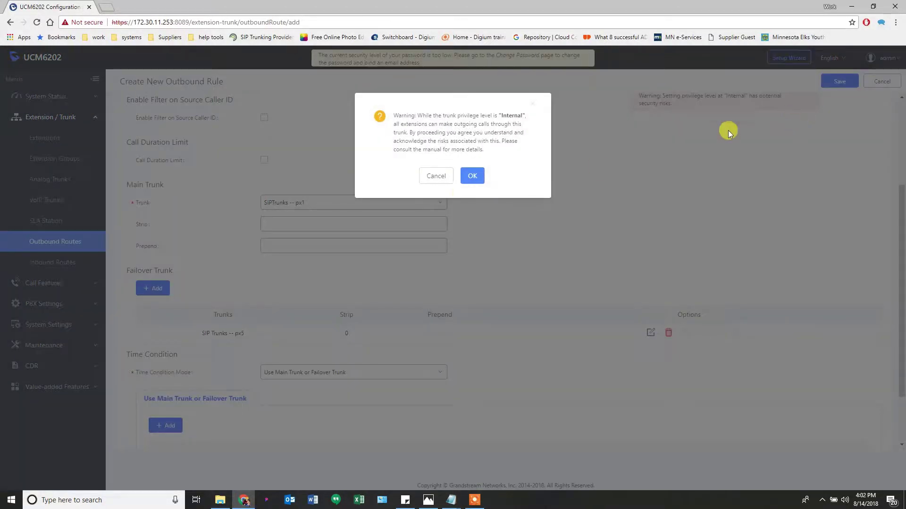
pyautogui.click(473, 176)
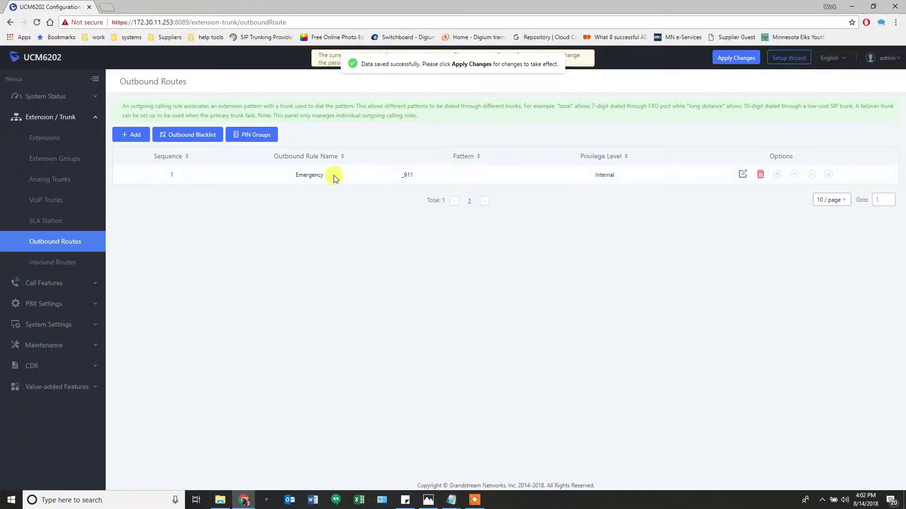
# Add a new outbound route with Calling Rule Name 'local'
pyautogui.click(133, 135)
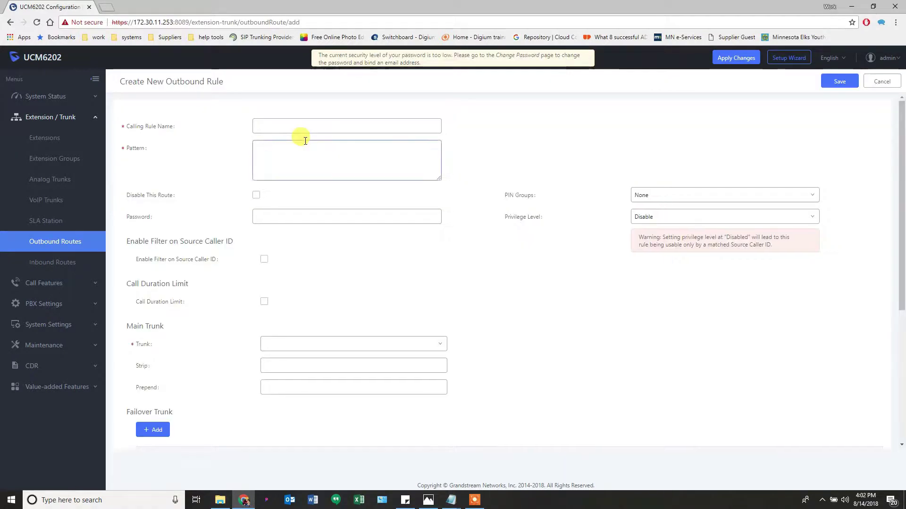
pyautogui.click(305, 127)
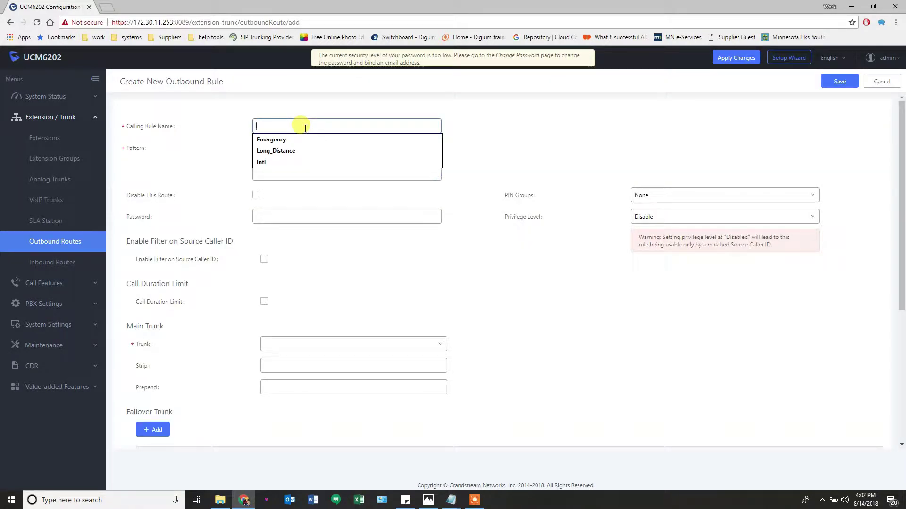
pyautogui.write('loc')
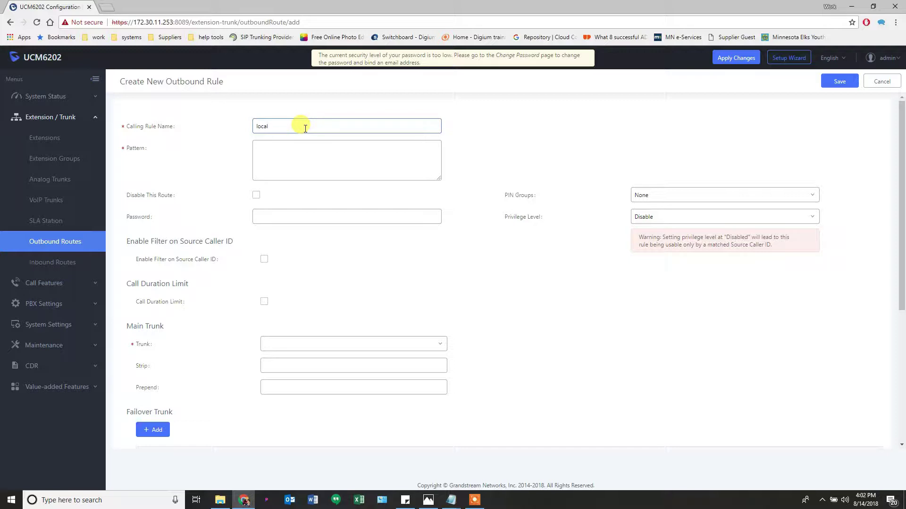
pyautogui.write('al')
# Enter the seven-digit dial pattern _XXXXXXX for the local rule
pyautogui.click(293, 148)
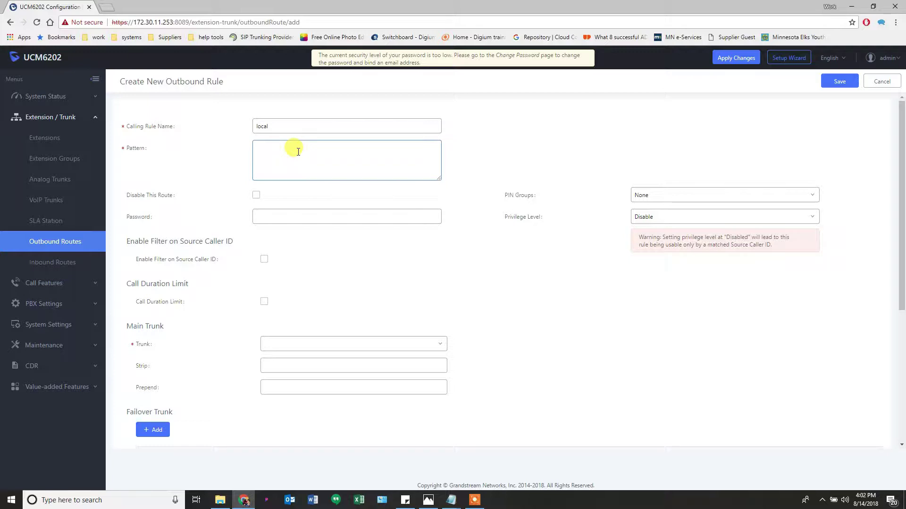
pyautogui.write('_')
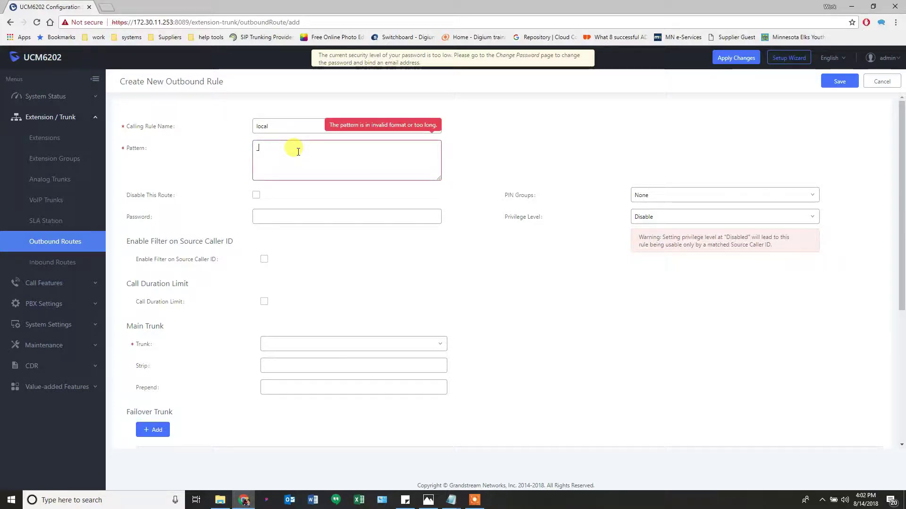
pyautogui.write('xxx')
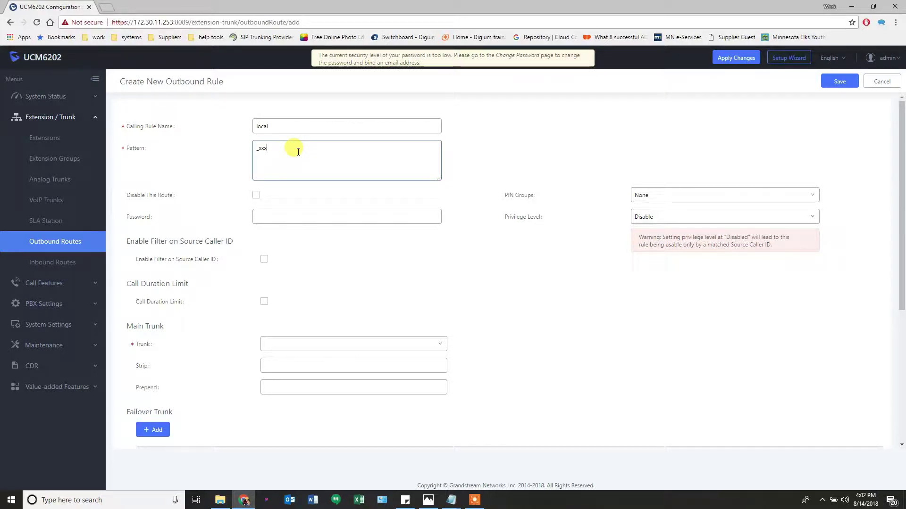
pyautogui.write('xxxx')
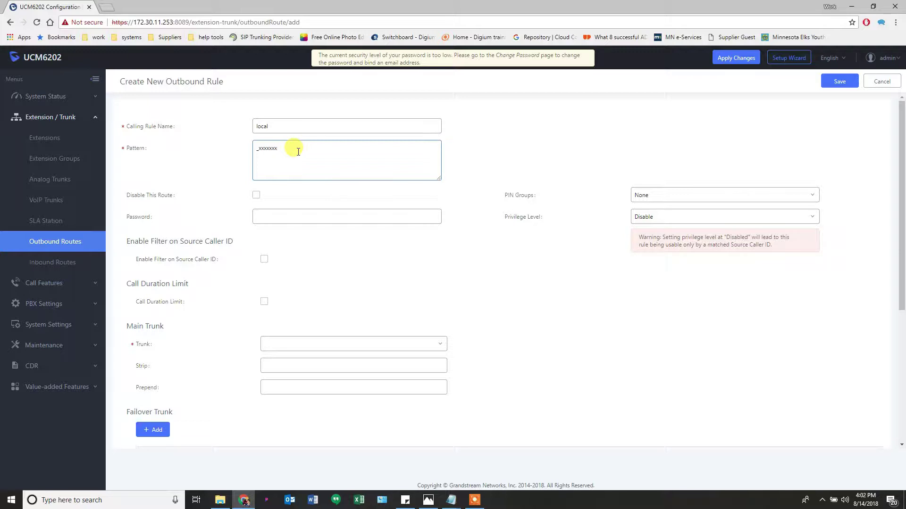
pyautogui.press('BackSpace')
pyautogui.press('BackSpace')
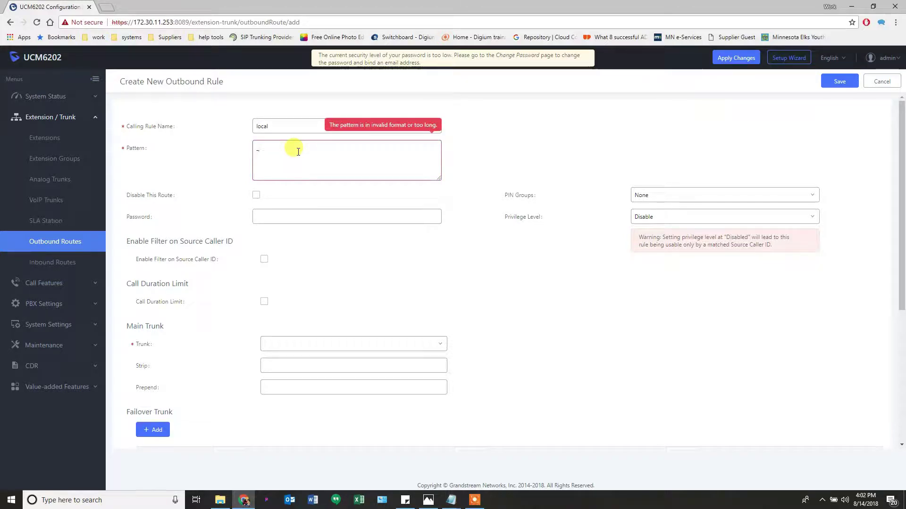
pyautogui.write('XXXxxxx')
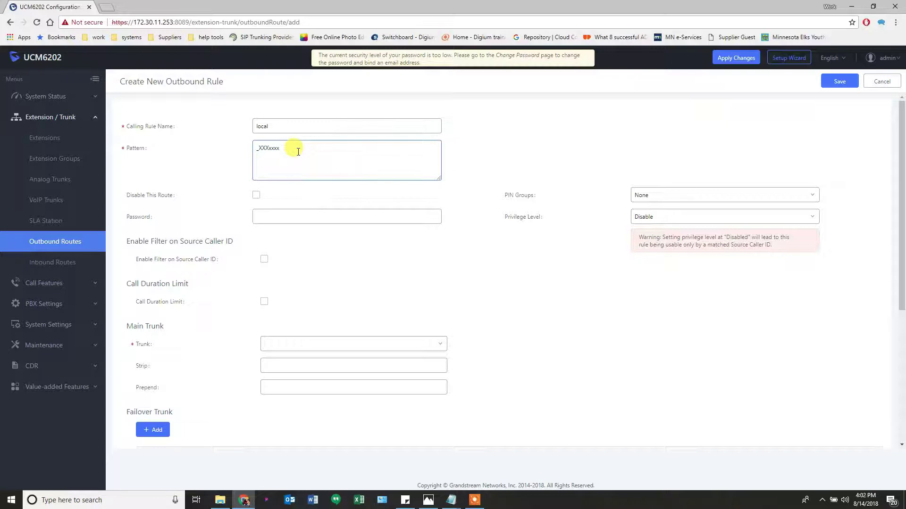
pyautogui.moveTo(134, 150)
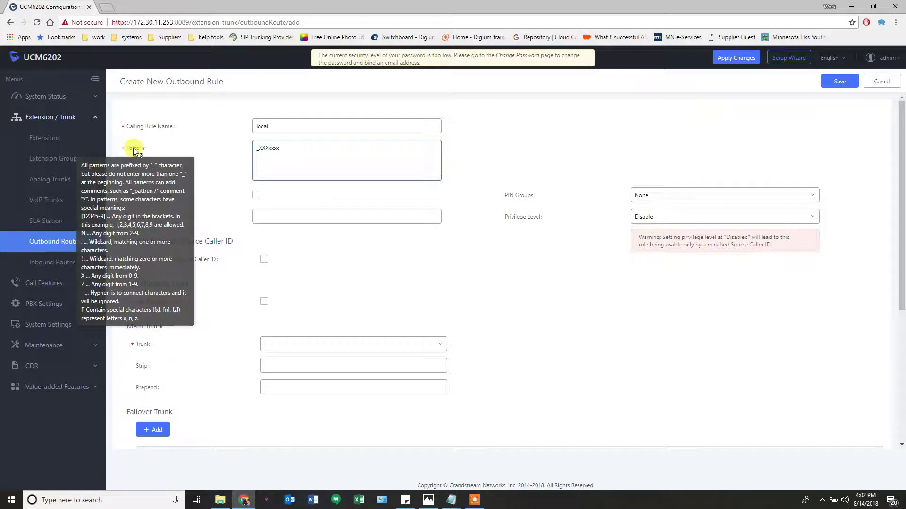
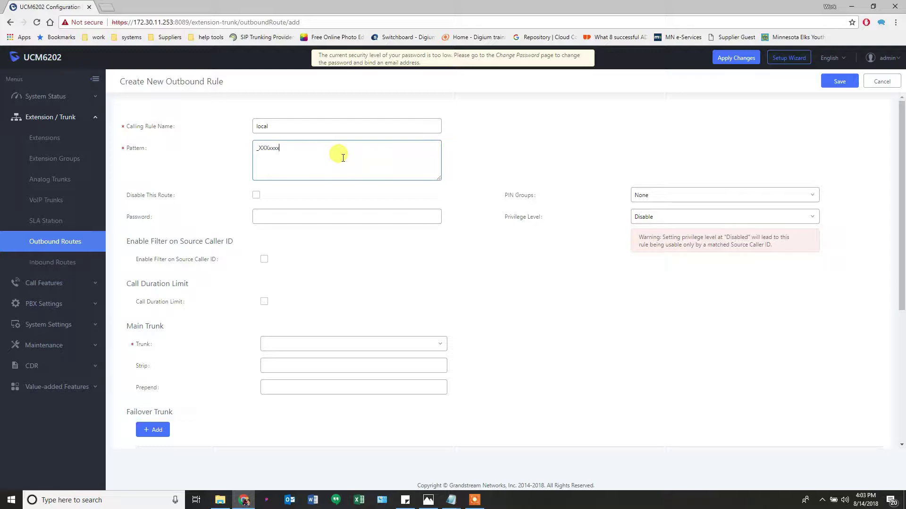
# Set privilege level Local and main trunk SIPTrunks -- px1 prepending 1888
pyautogui.click(649, 218)
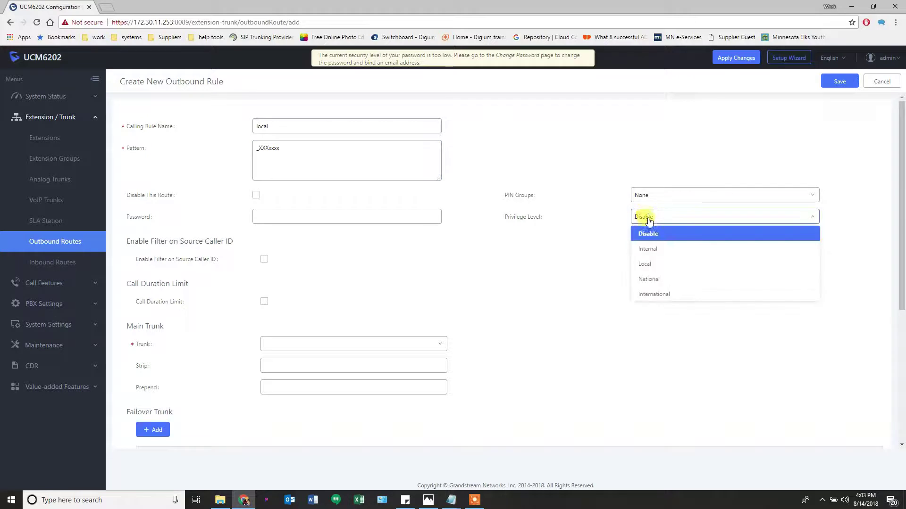
pyautogui.click(650, 265)
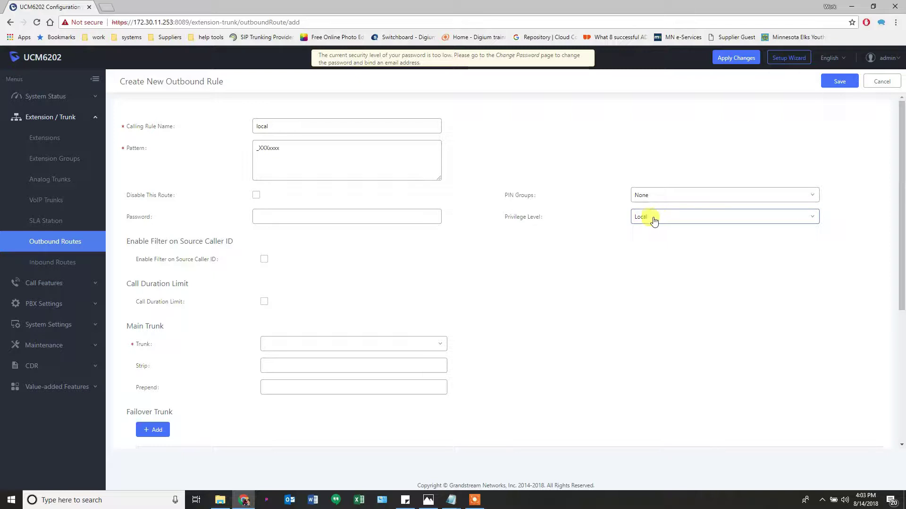
pyautogui.click(306, 170)
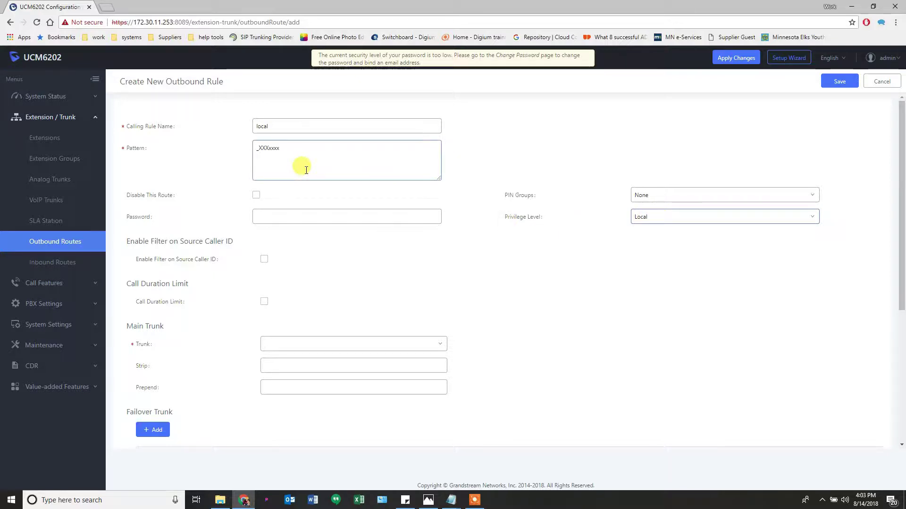
pyautogui.click(281, 345)
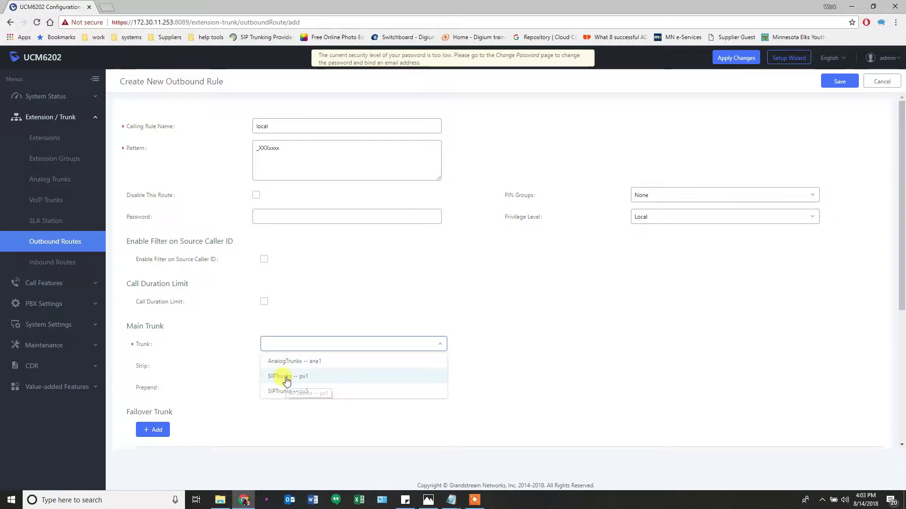
pyautogui.click(283, 376)
pyautogui.click(283, 367)
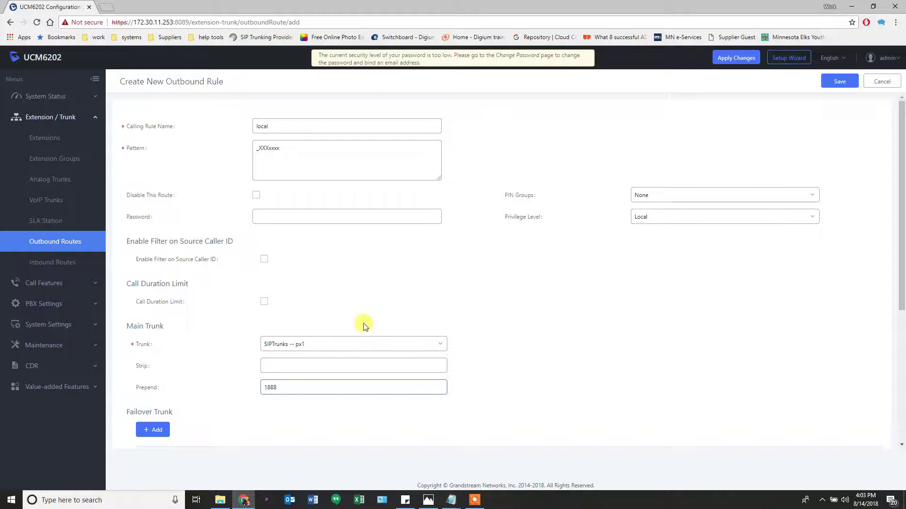
# Add failover trunk SIPTrunks -- px5 prepending 1888 and save the local rule
pyautogui.click(155, 429)
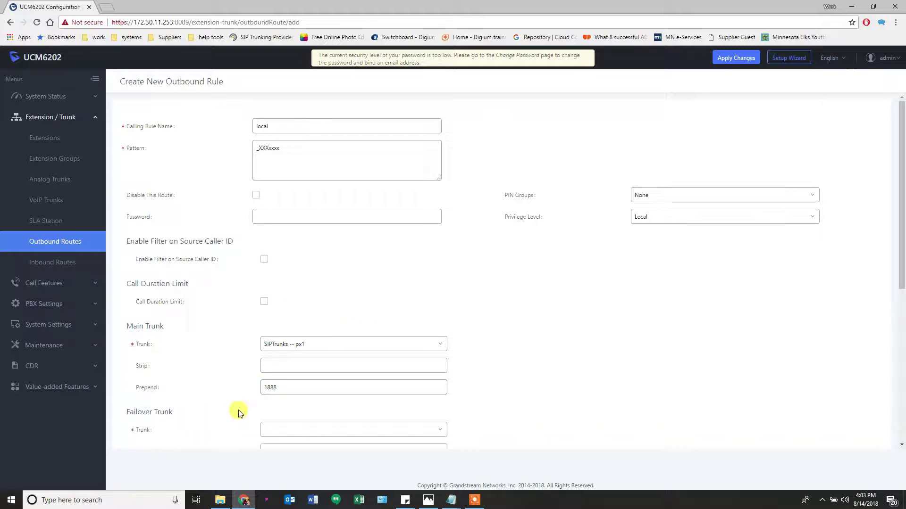
pyautogui.scroll(-1, 267, 412)
pyautogui.click(298, 382)
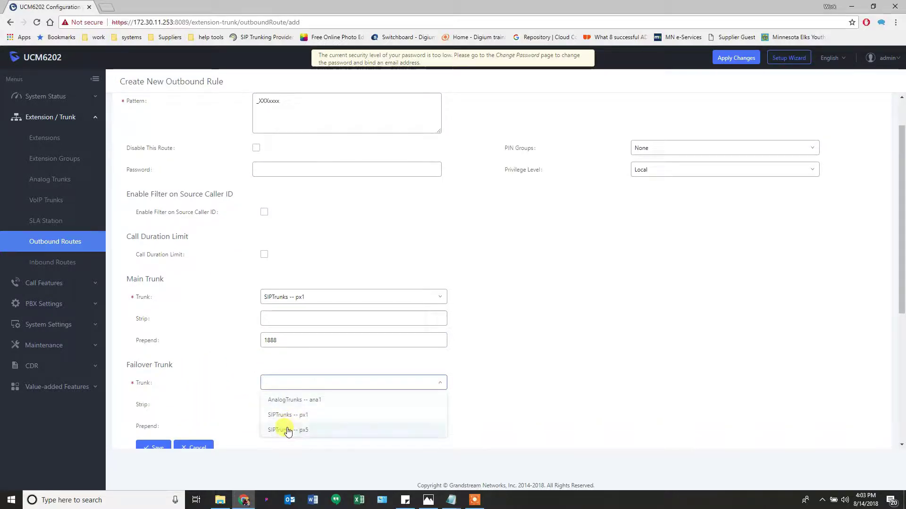
pyautogui.click(285, 427)
pyautogui.click(286, 423)
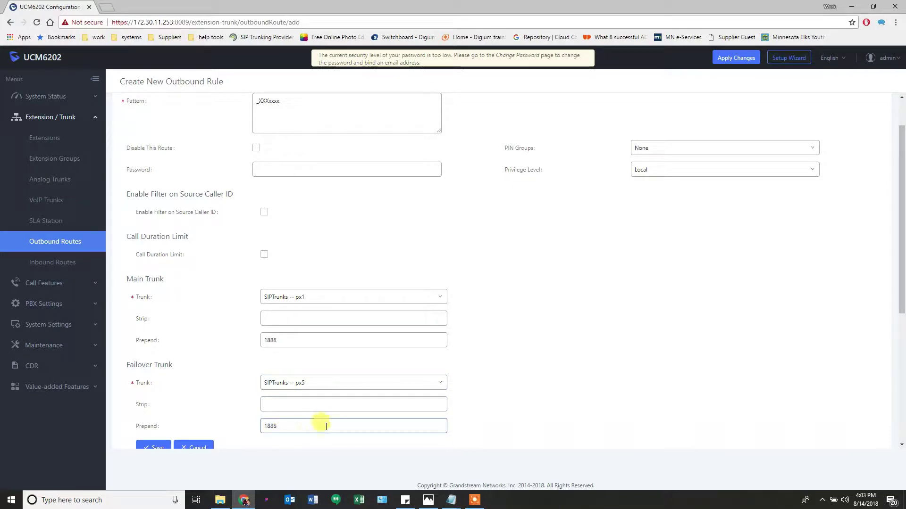
pyautogui.scroll(-1, 157, 426)
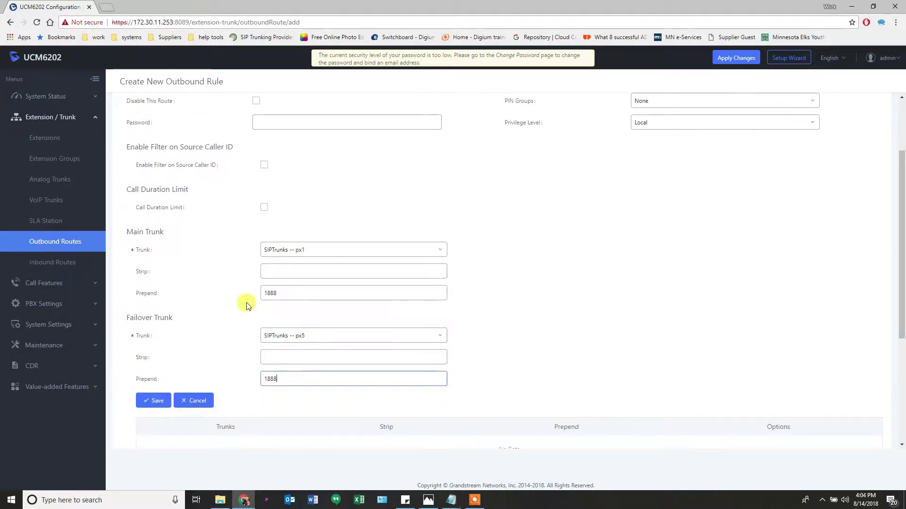
pyautogui.click(152, 400)
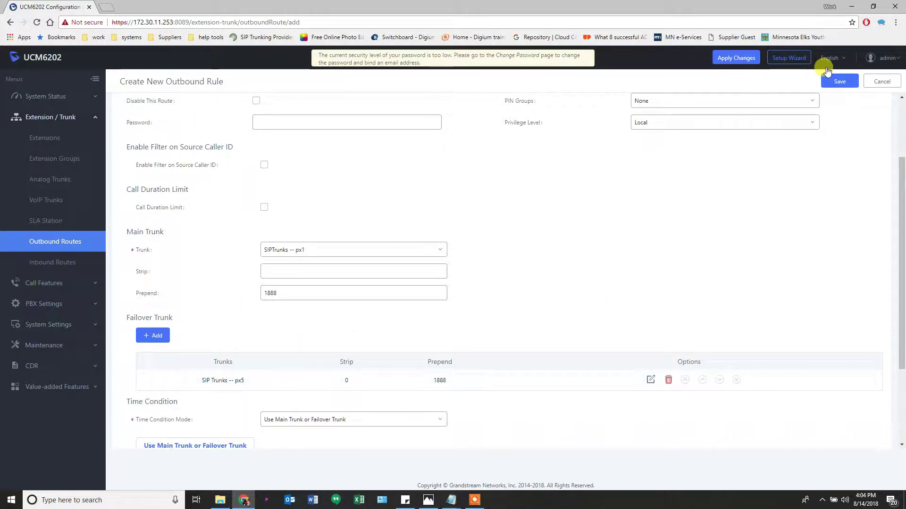
pyautogui.scroll(1, 718, 187)
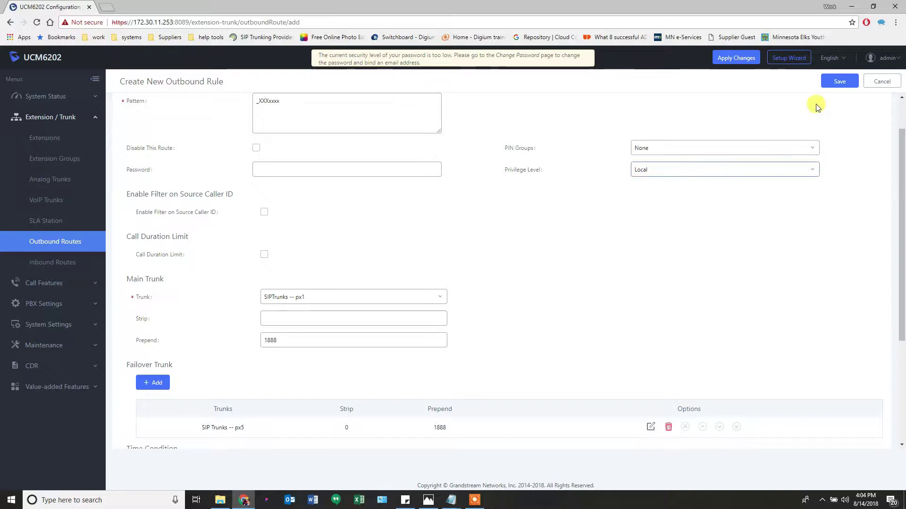
pyautogui.click(834, 82)
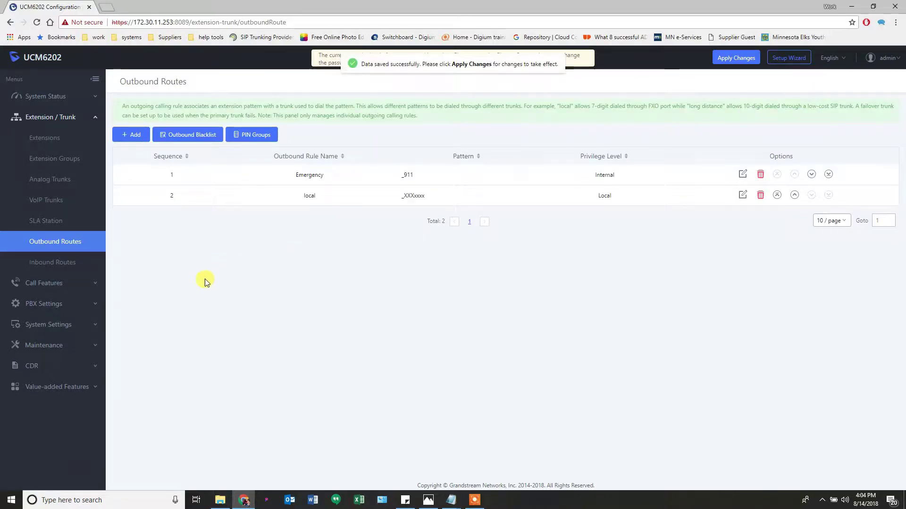
# Create a new outbound rule named 10_digit with pattern _xxxXXXxxxx
pyautogui.click(130, 135)
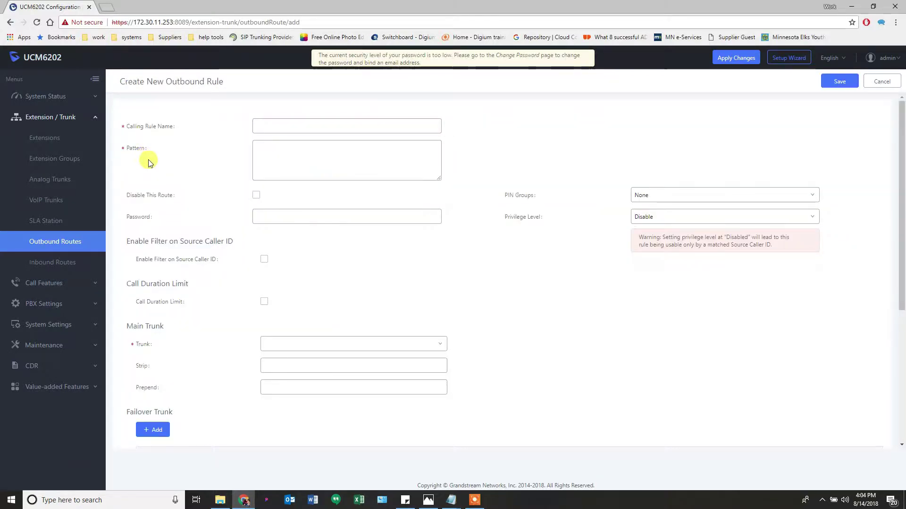
pyautogui.click(257, 126)
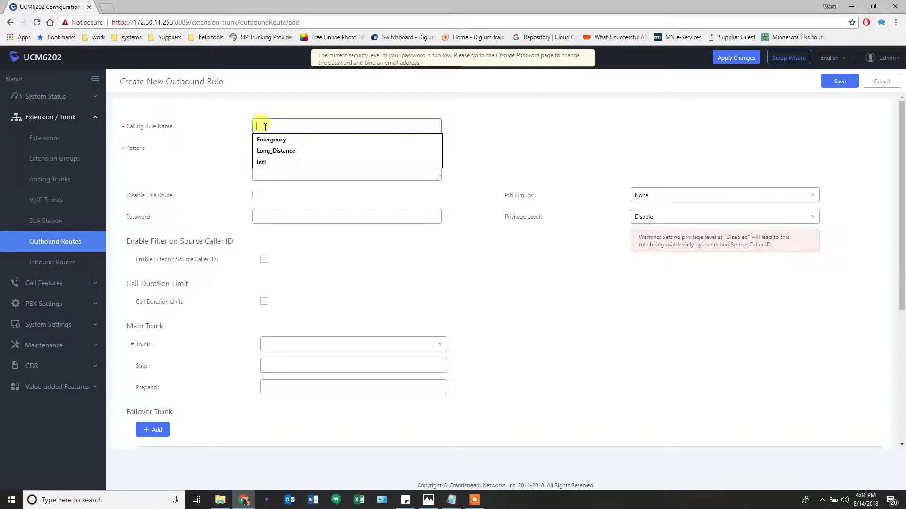
pyautogui.click(267, 151)
pyautogui.click(279, 150)
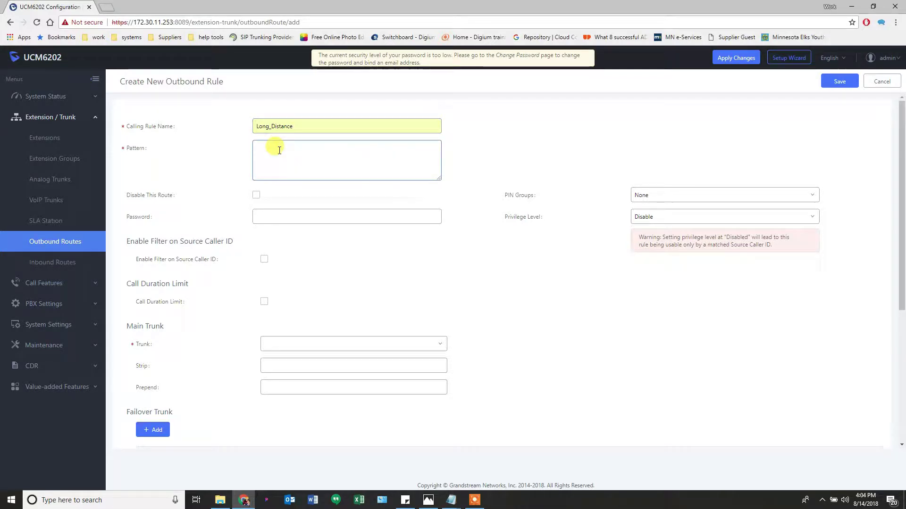
pyautogui.write('_')
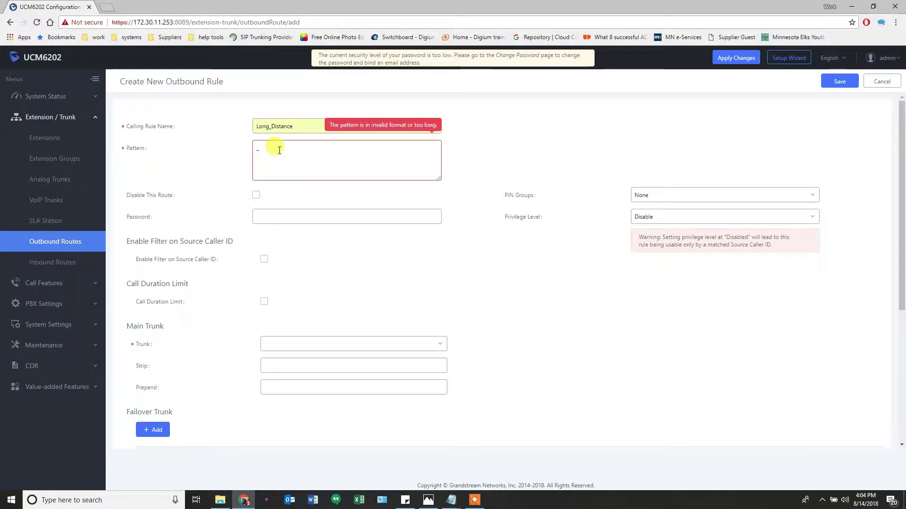
pyautogui.write('xxxxx')
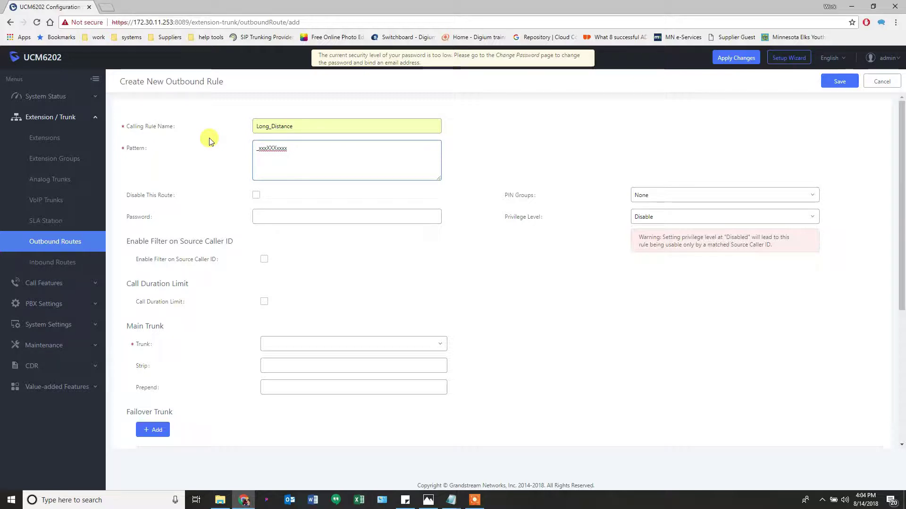
pyautogui.write('_1xxxXXXxxxx')
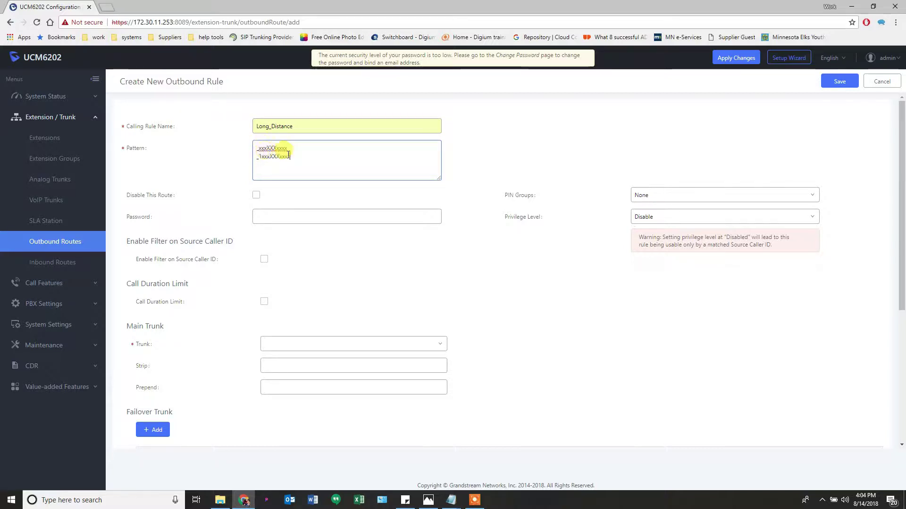
pyautogui.moveTo(289, 156); pyautogui.dragTo(238, 160)
pyautogui.press('BackSpace')
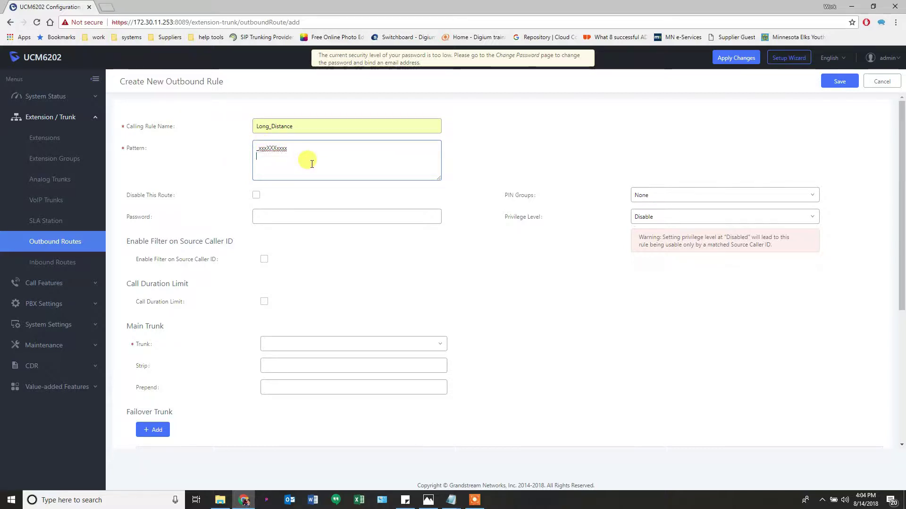
pyautogui.doubleClick(309, 125)
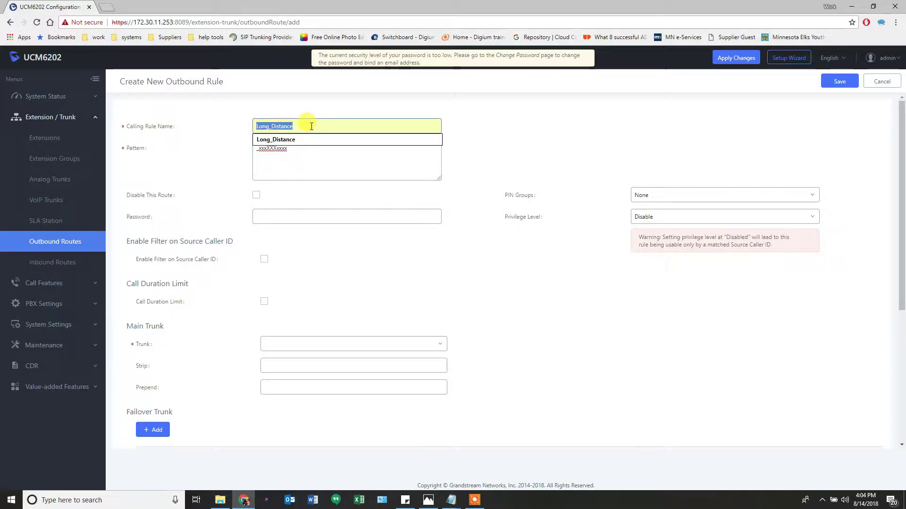
pyautogui.write('10_digit')
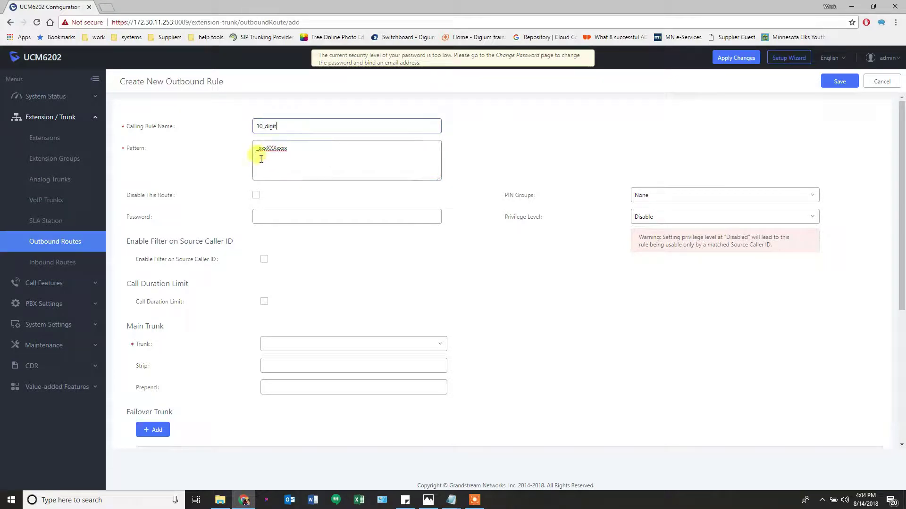
# Set National privilege and main trunk SIPTrunks -- px1 prepending 1
pyautogui.click(648, 220)
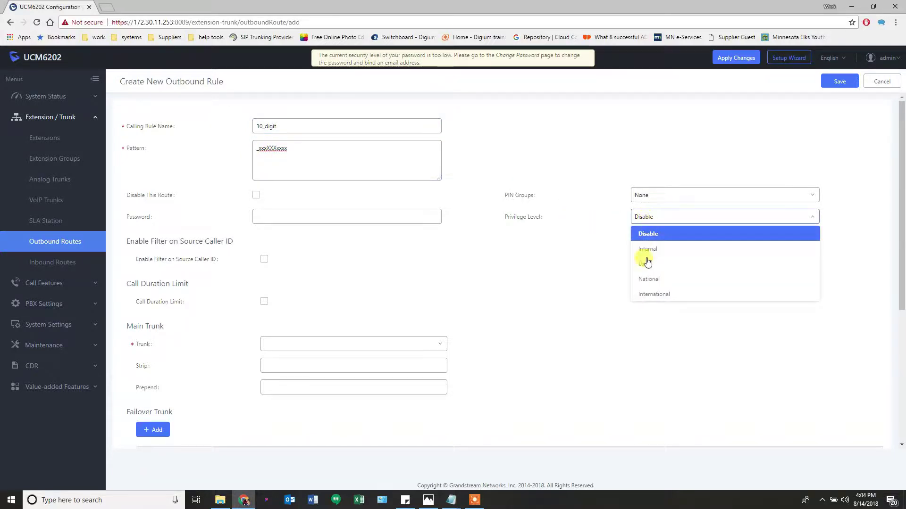
pyautogui.click(657, 281)
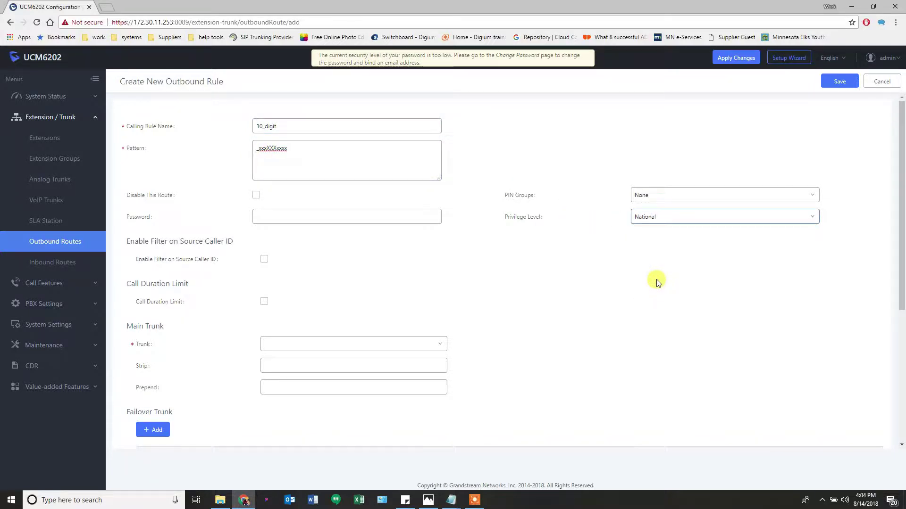
pyautogui.click(280, 344)
pyautogui.click(282, 378)
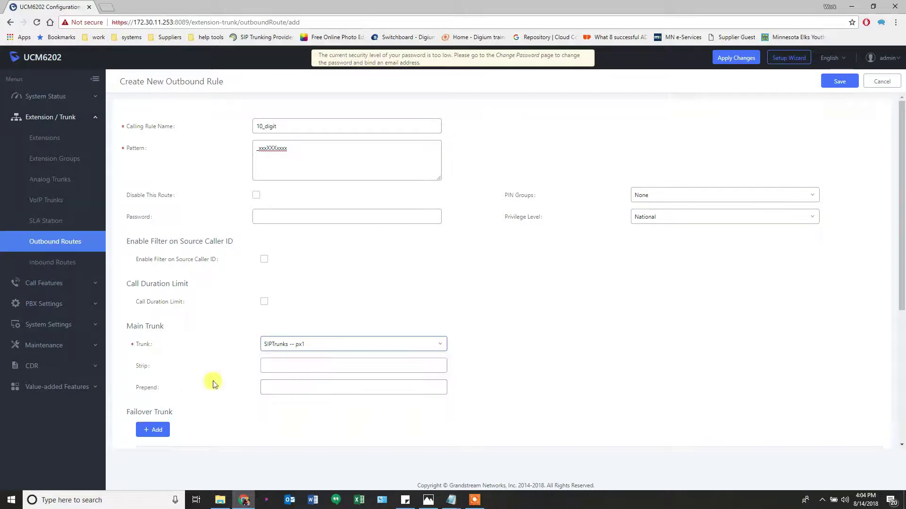
pyautogui.click(270, 388)
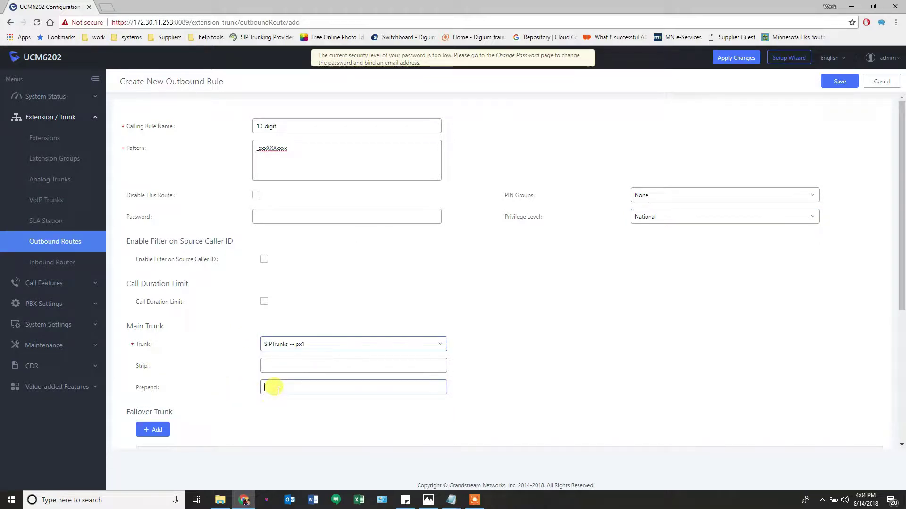
pyautogui.write('1')
# Add failover trunk SIPTrunks -- px5 prepending 1 and save the 10_digit rule
pyautogui.click(159, 432)
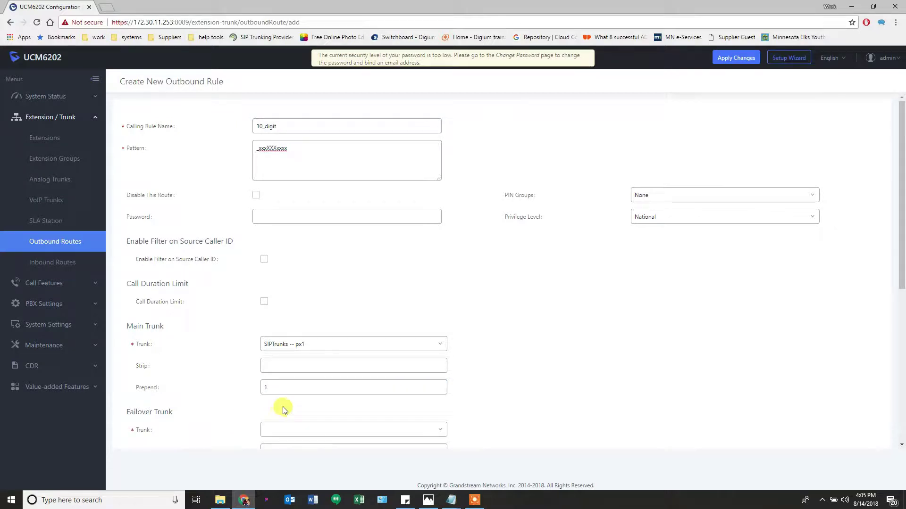
pyautogui.click(293, 426)
pyautogui.scroll(-1, 293, 427)
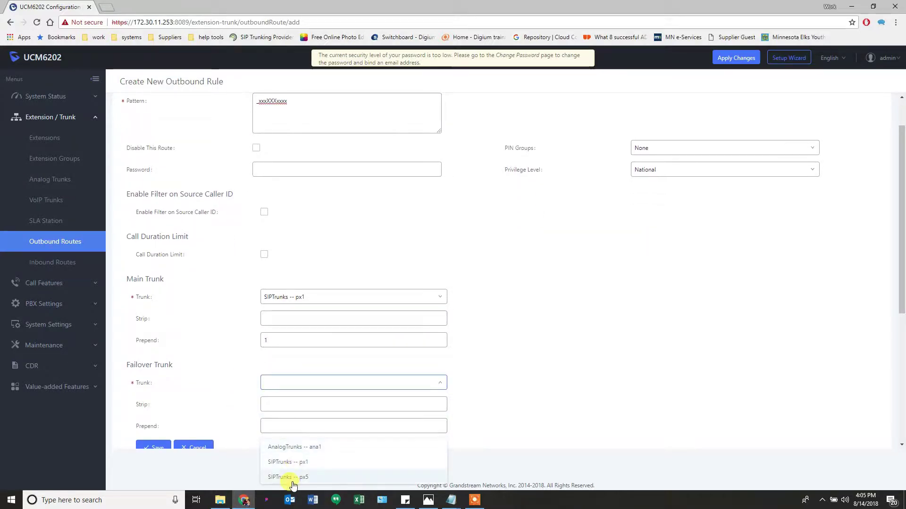
pyautogui.click(294, 477)
pyautogui.click(293, 426)
pyautogui.write('1')
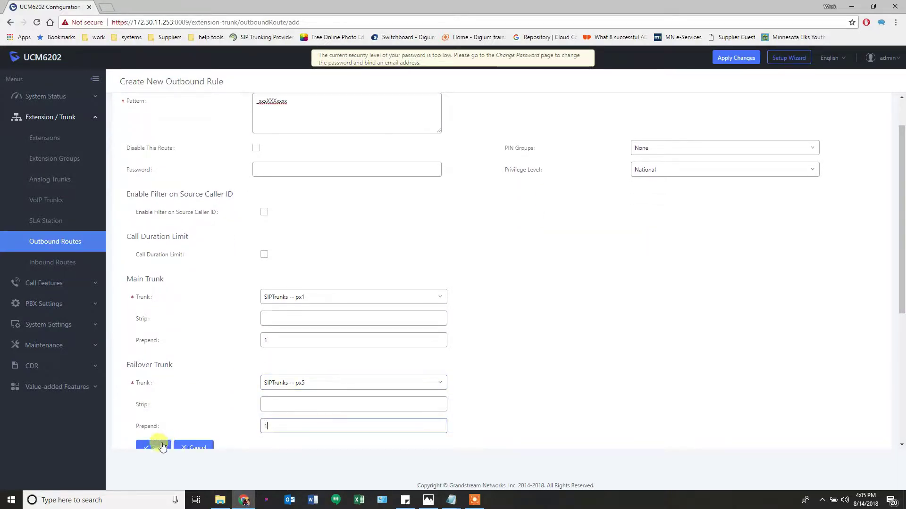
pyautogui.click(159, 447)
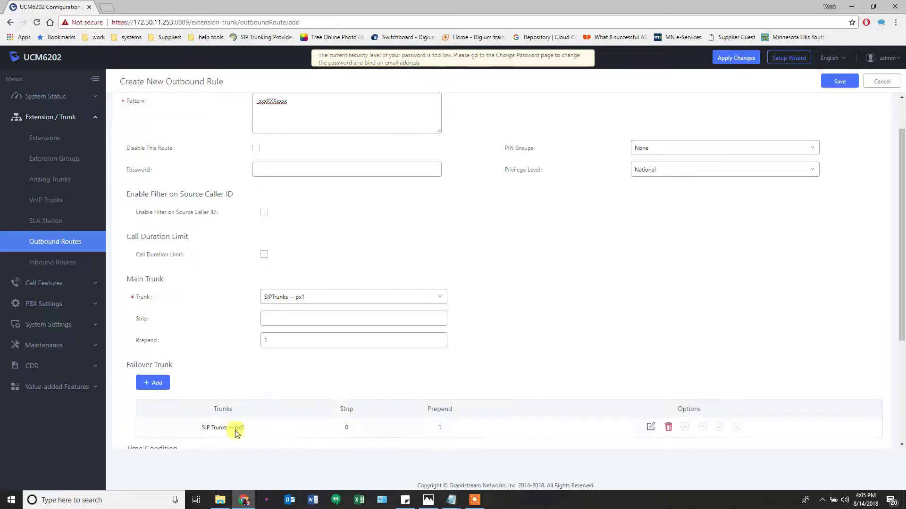
pyautogui.click(839, 82)
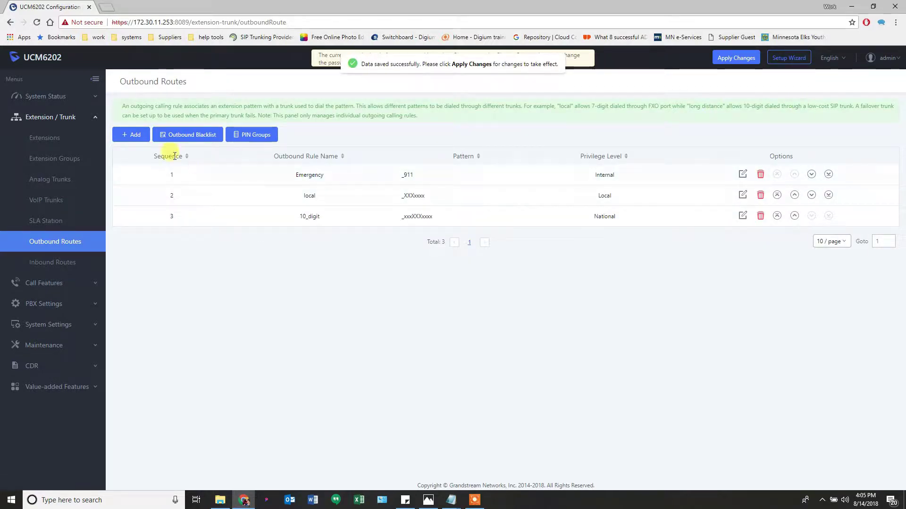
# Create a new outbound rule named 11_digit with pattern _1xxxXXXxxxx
pyautogui.click(132, 137)
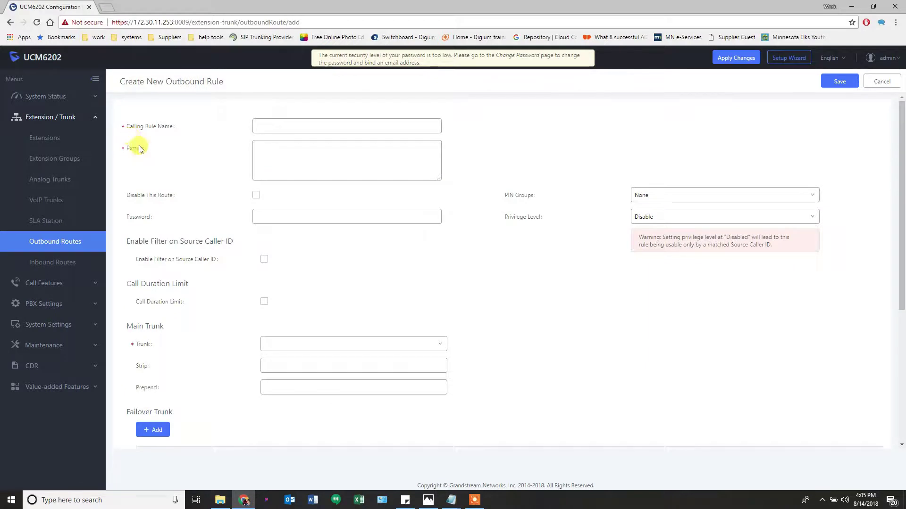
pyautogui.click(264, 125)
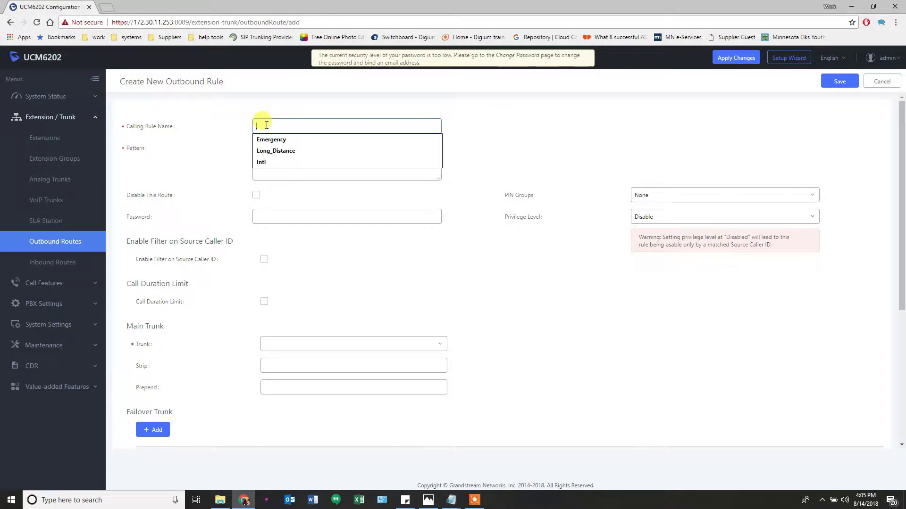
pyautogui.write('11_Digit')
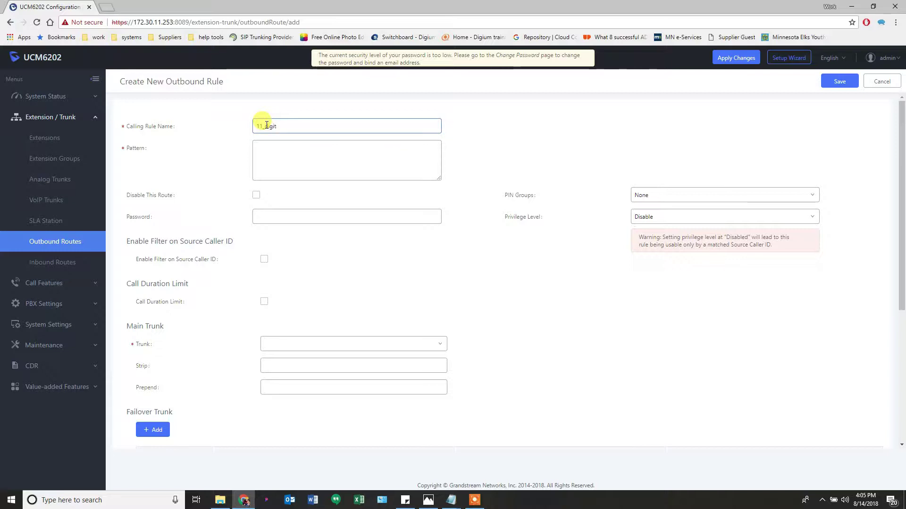
pyautogui.click(264, 152)
pyautogui.write('_')
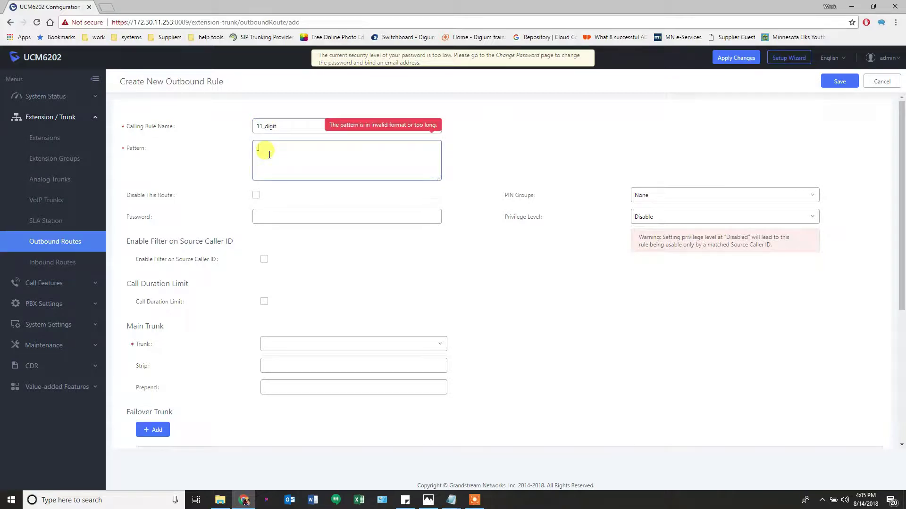
pyautogui.write('1xxxXXXxxxx')
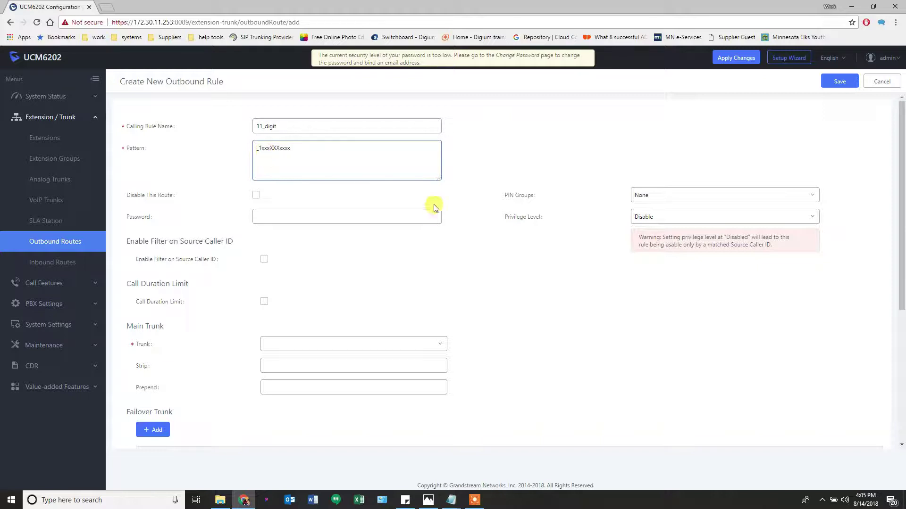
# Set National privilege with SIPTrunks -- px1 as the main trunk
pyautogui.click(651, 216)
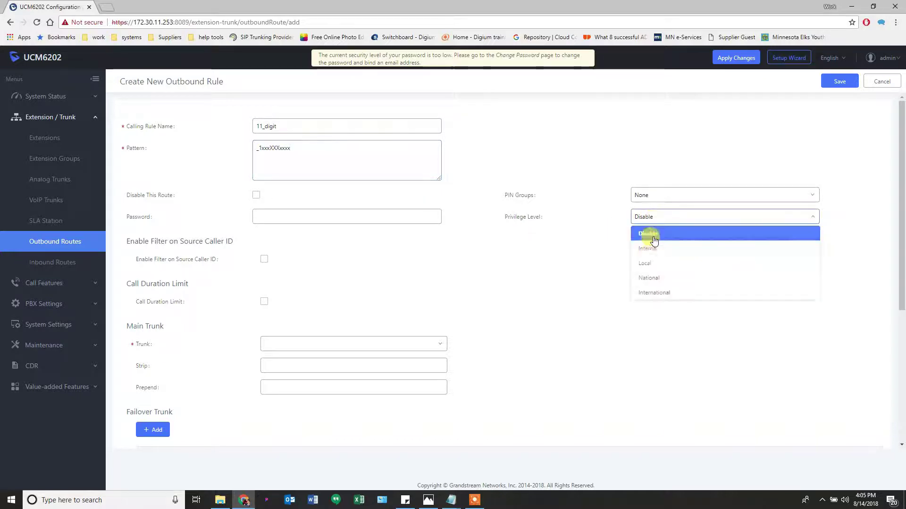
pyautogui.click(647, 279)
pyautogui.click(357, 350)
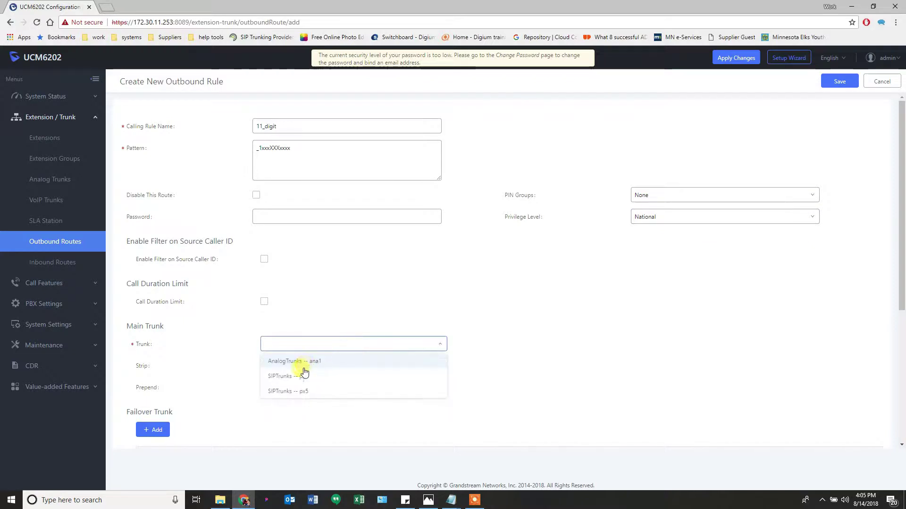
pyautogui.click(297, 376)
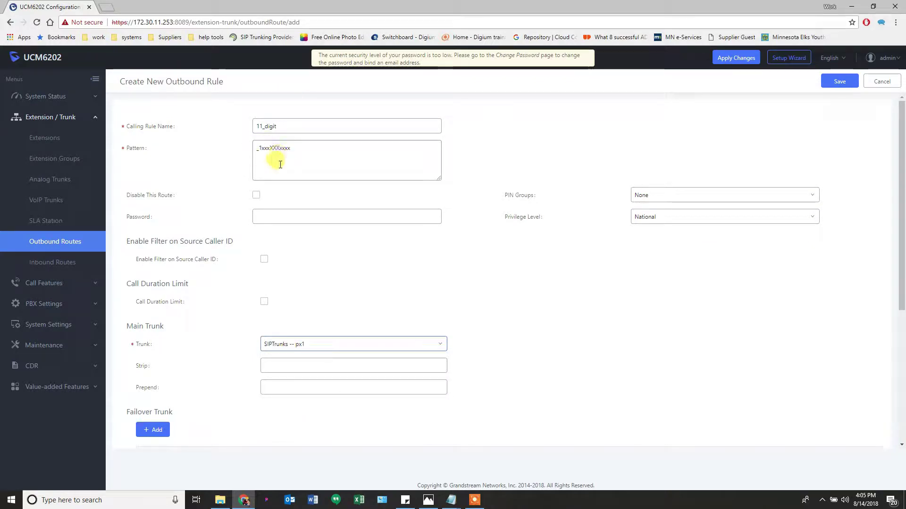
# Add failover trunk SIPTrunks -- px5 and save the 11_digit rule
pyautogui.click(154, 430)
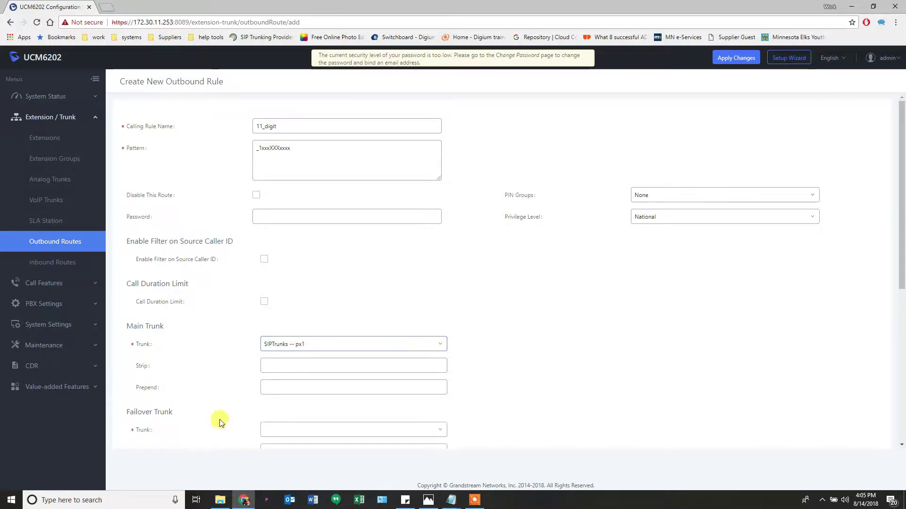
pyautogui.click(295, 429)
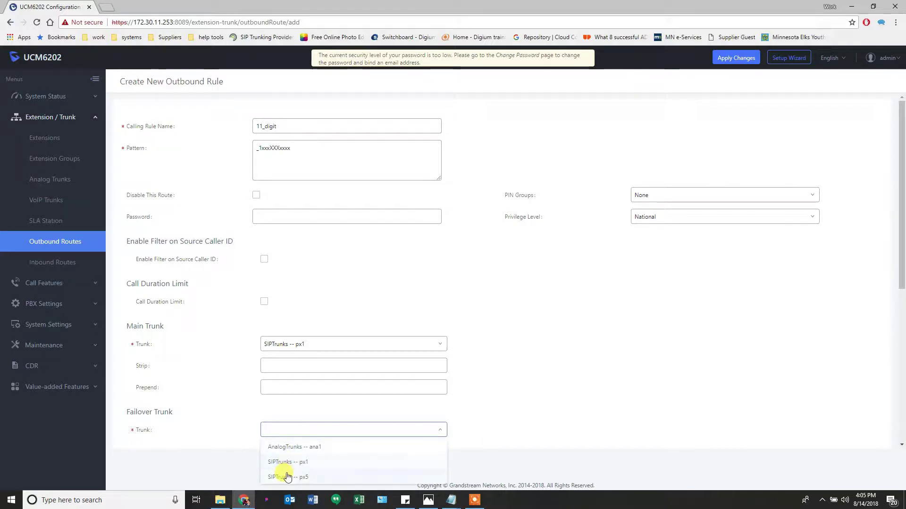
pyautogui.click(287, 477)
pyautogui.scroll(-2, 219, 444)
pyautogui.click(168, 406)
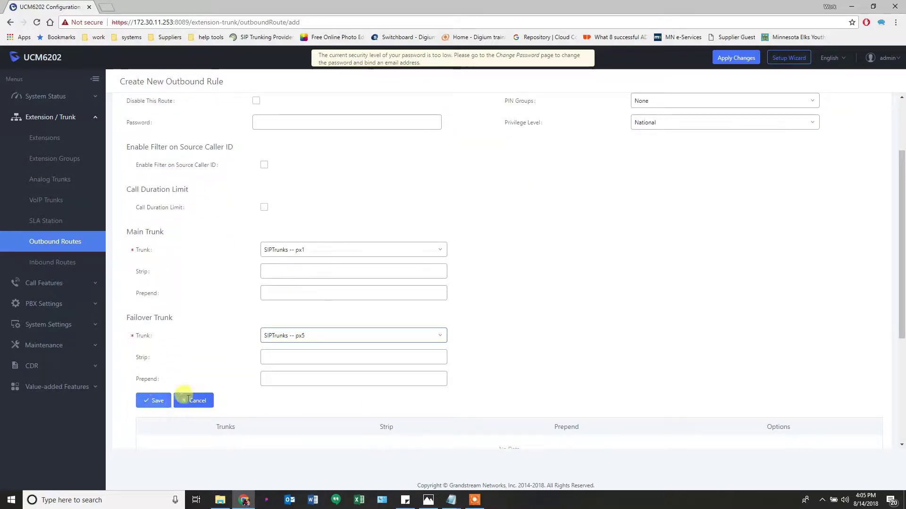
pyautogui.click(838, 83)
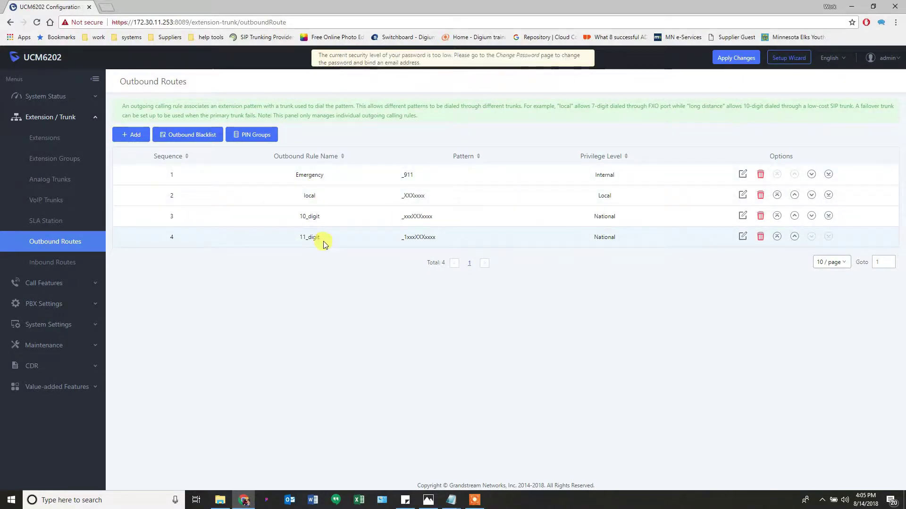
# Create a new outbound rule named plus with pattern _+1xxxXXXxxxx
pyautogui.click(129, 135)
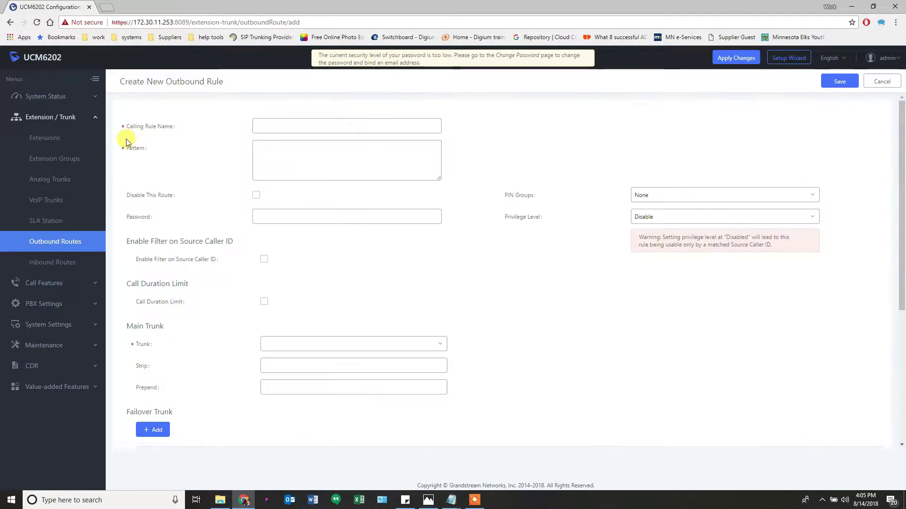
pyautogui.click(289, 126)
pyautogui.write('plus')
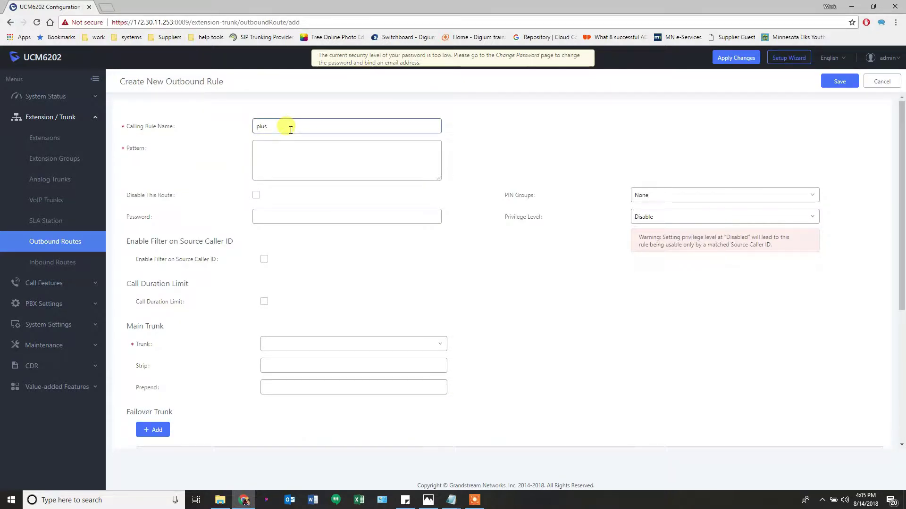
pyautogui.click(268, 154)
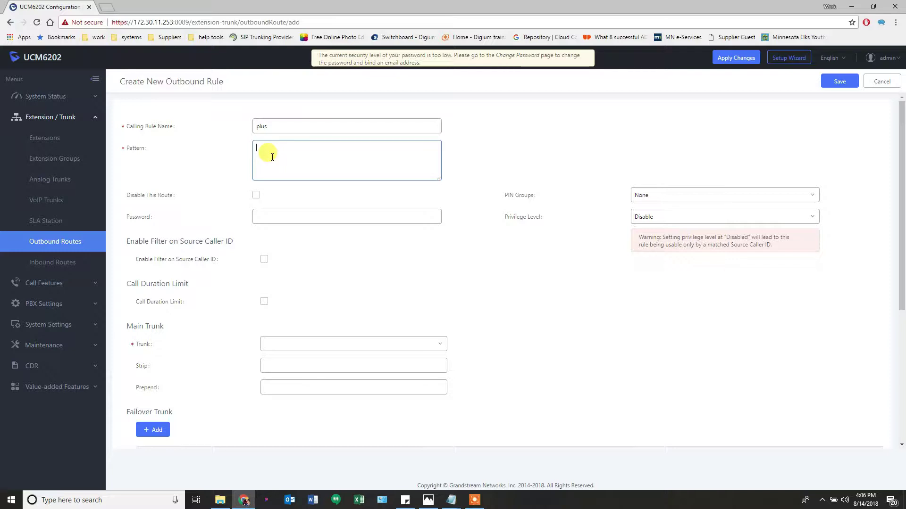
pyautogui.write('_+1xxxXXXxxxx')
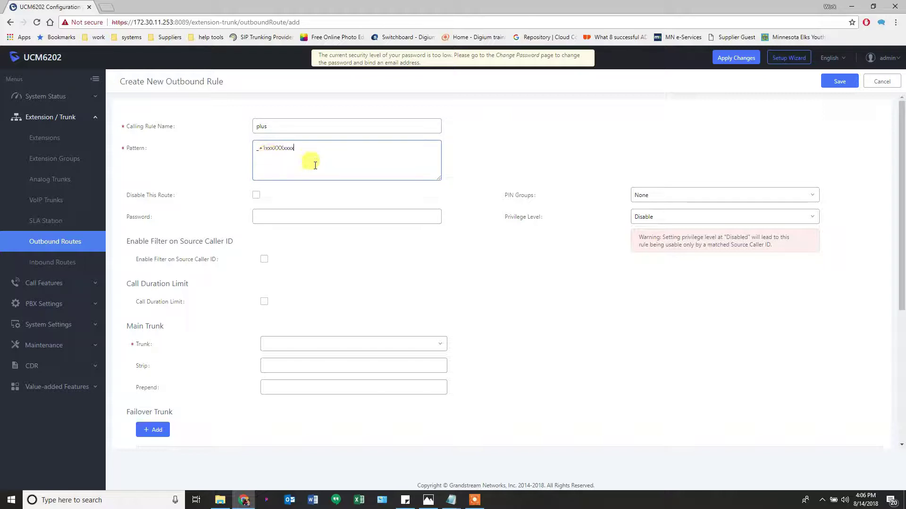
# Set National privilege and main trunk SIPTrunks -- px1 stripping 1 digit
pyautogui.click(673, 218)
pyautogui.click(660, 278)
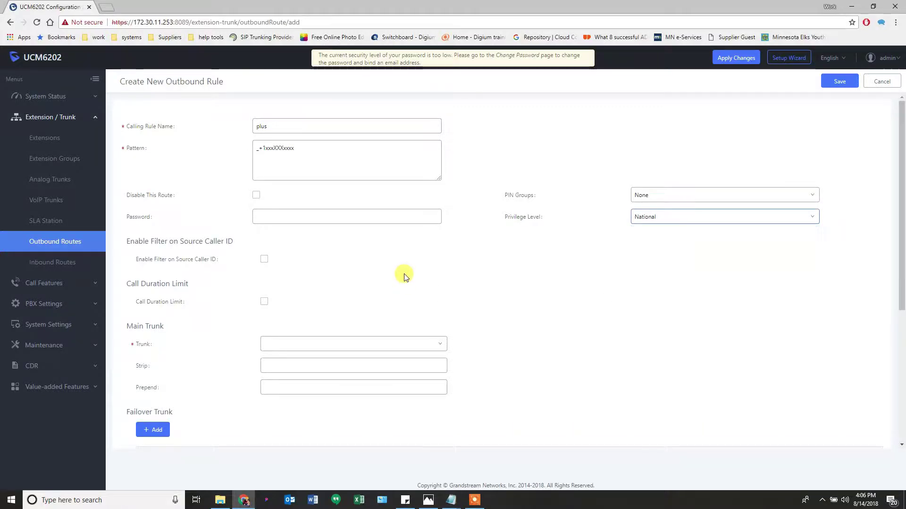
pyautogui.click(361, 348)
pyautogui.click(307, 374)
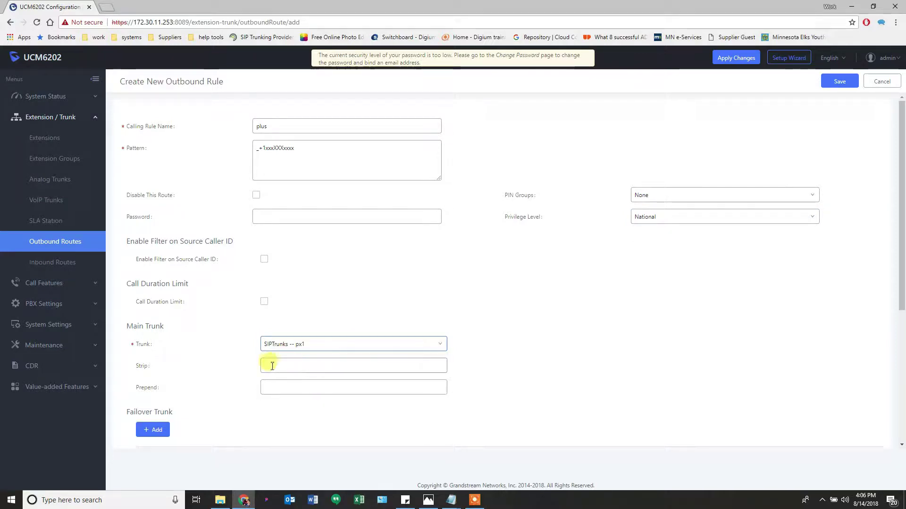
pyautogui.click(272, 366)
pyautogui.write('1')
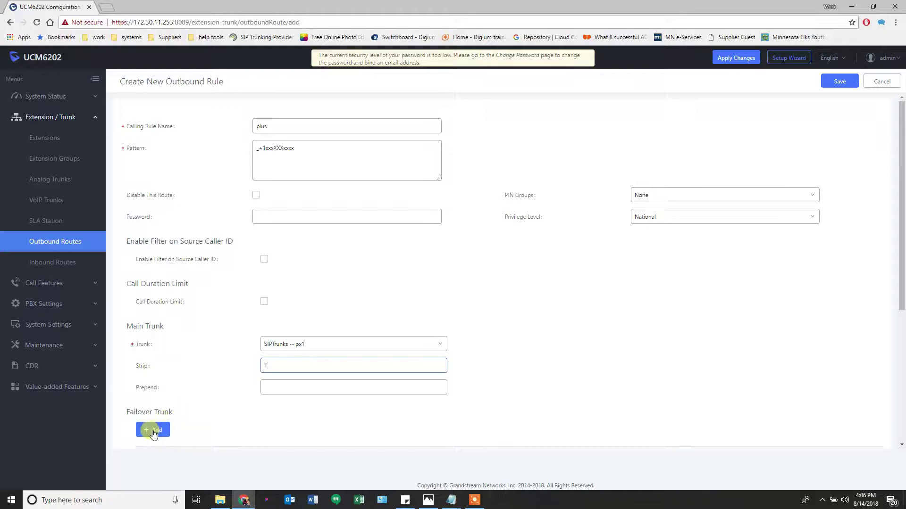
# Add failover trunk SIPTrunks -- px5 stripping 1 digit and save the plus rule
pyautogui.click(160, 430)
pyautogui.click(278, 430)
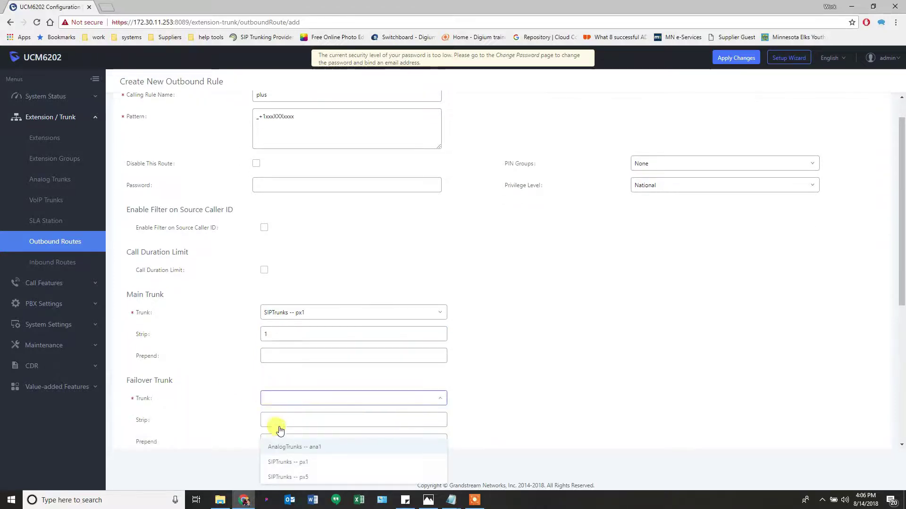
pyautogui.click(286, 476)
pyautogui.click(283, 404)
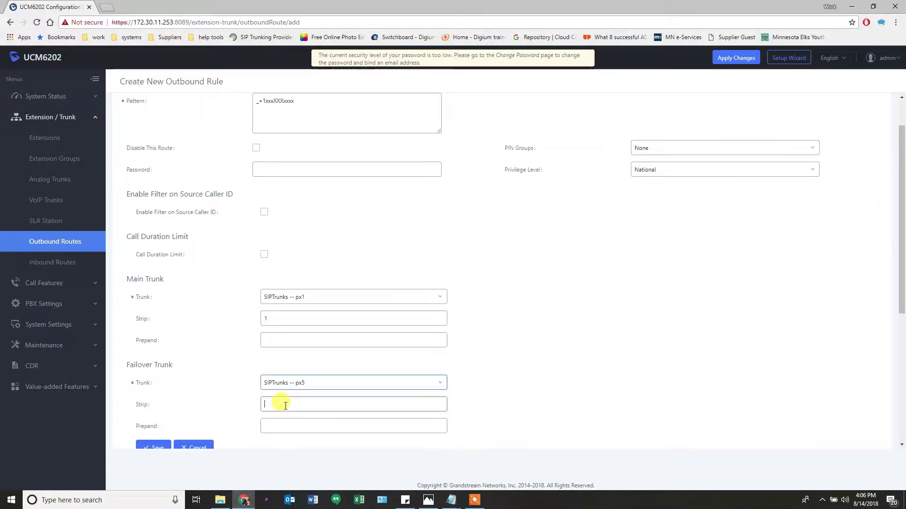
pyautogui.write('1')
pyautogui.click(153, 447)
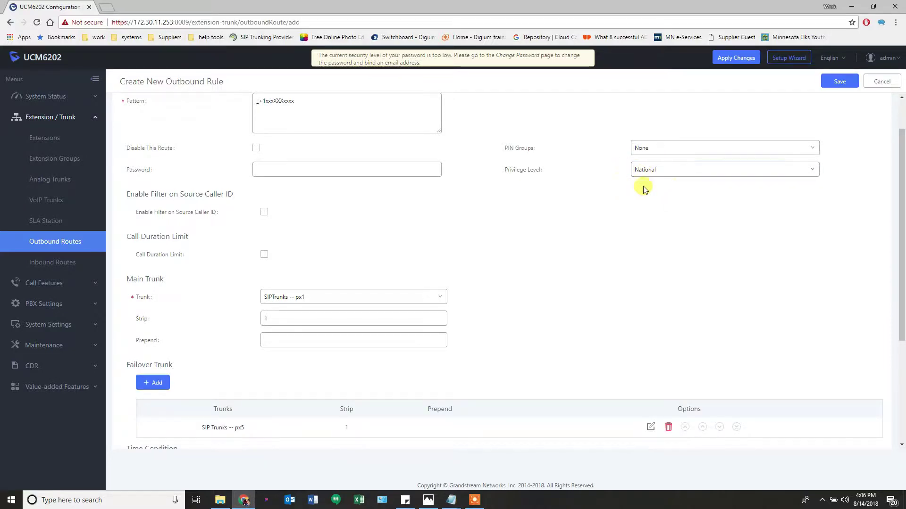
pyautogui.click(839, 81)
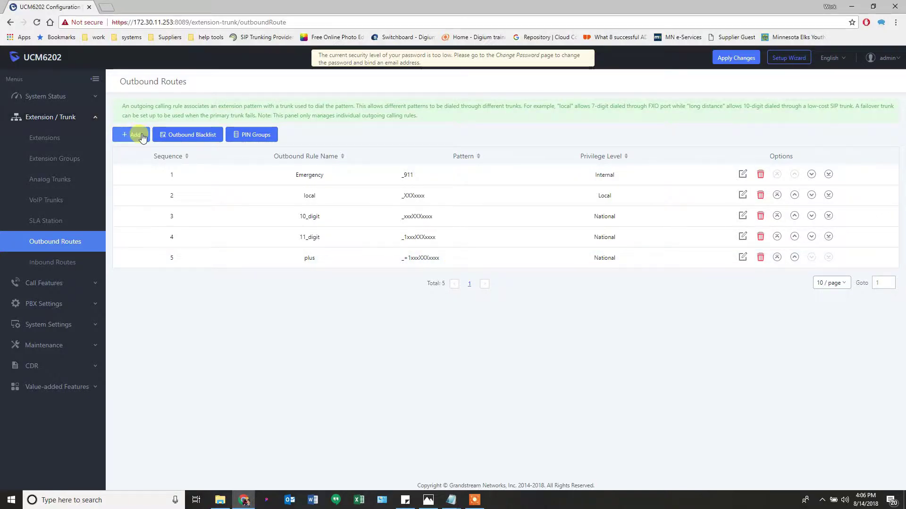
# Create a new outbound rule named Intl with pattern _011x
pyautogui.click(127, 138)
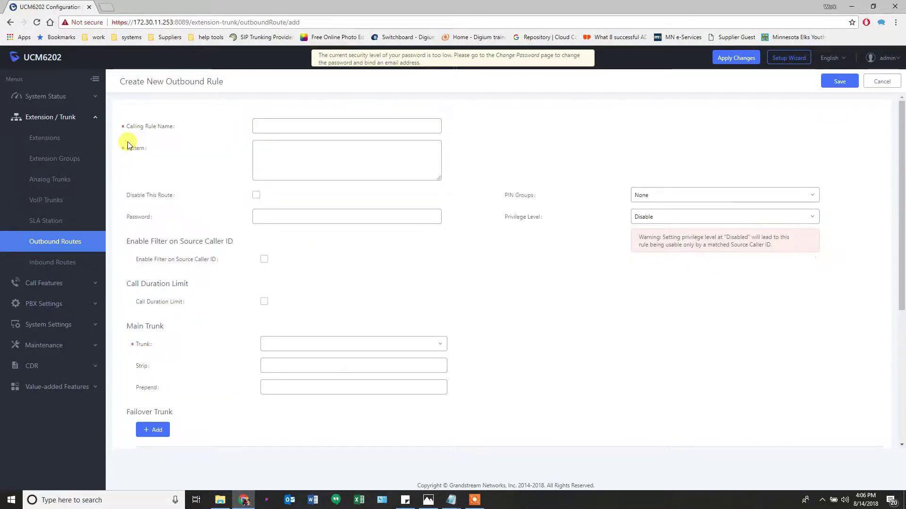
pyautogui.click(290, 124)
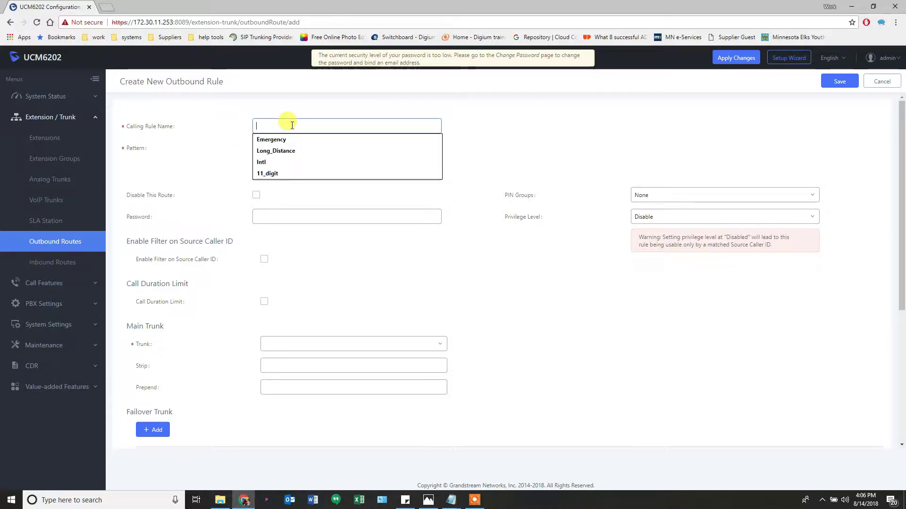
pyautogui.click(276, 162)
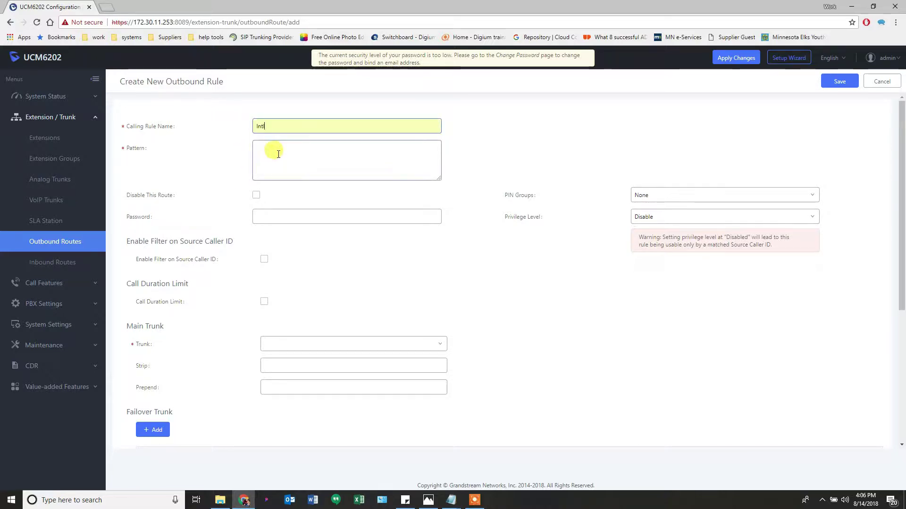
pyautogui.click(278, 155)
pyautogui.write('_')
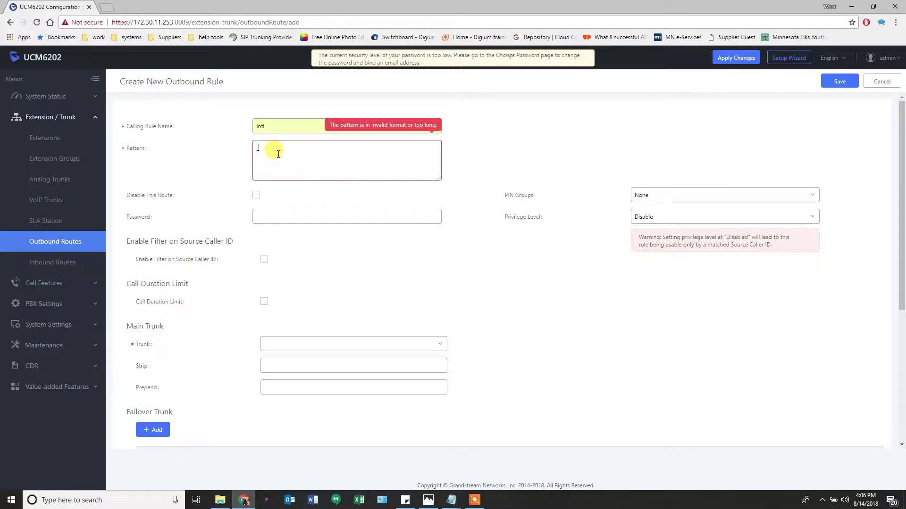
pyautogui.write('011')
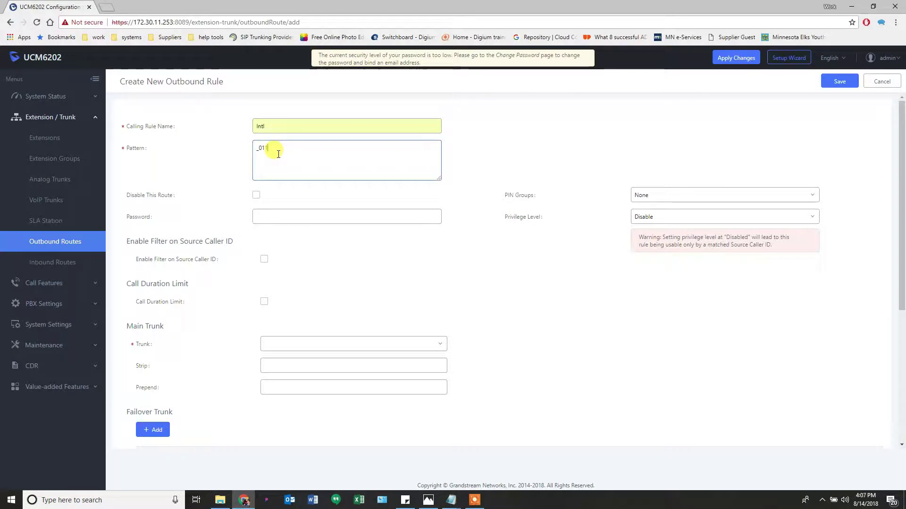
pyautogui.write('x>')
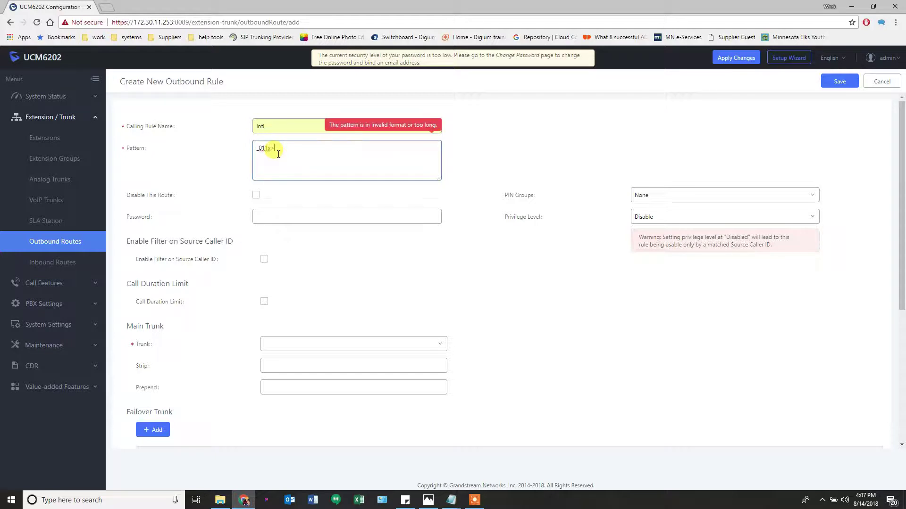
pyautogui.press('BackSpace')
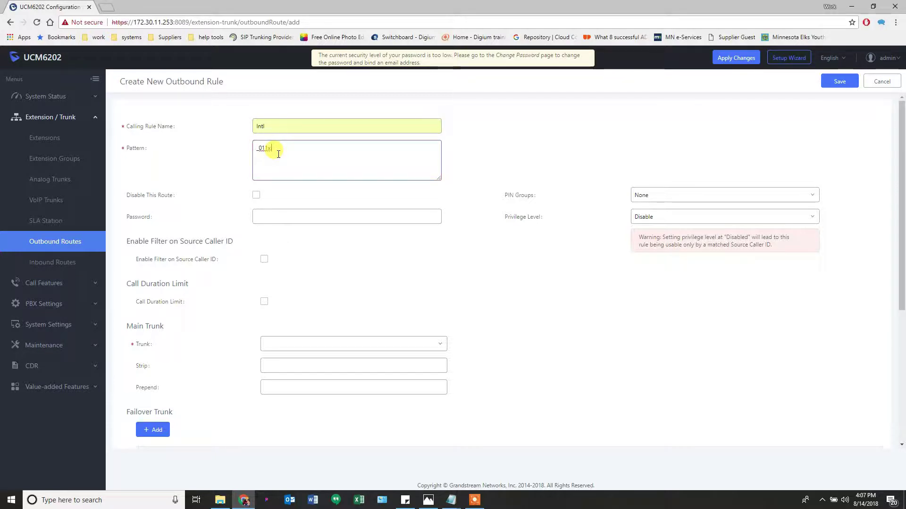
pyautogui.moveTo(133, 150)
pyautogui.write('x')
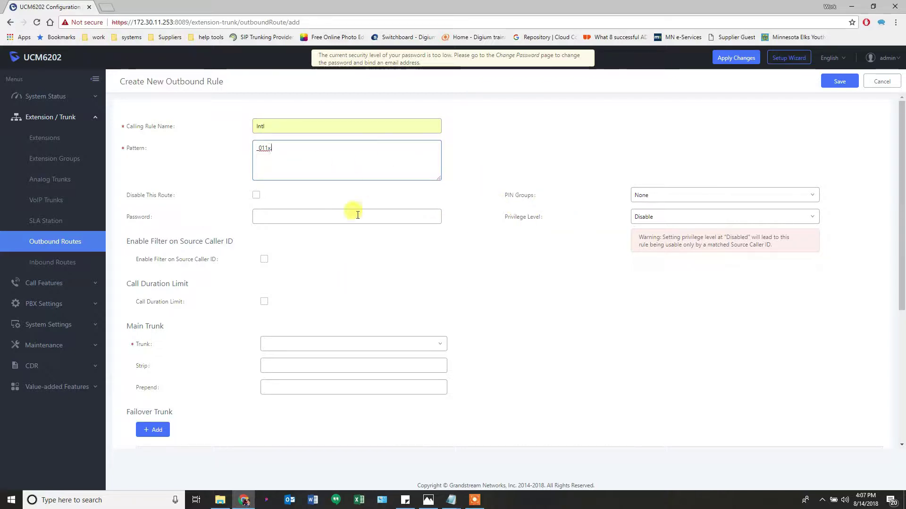
# Set International privilege with SIPTrunks -- px1 as the main trunk
pyautogui.click(660, 216)
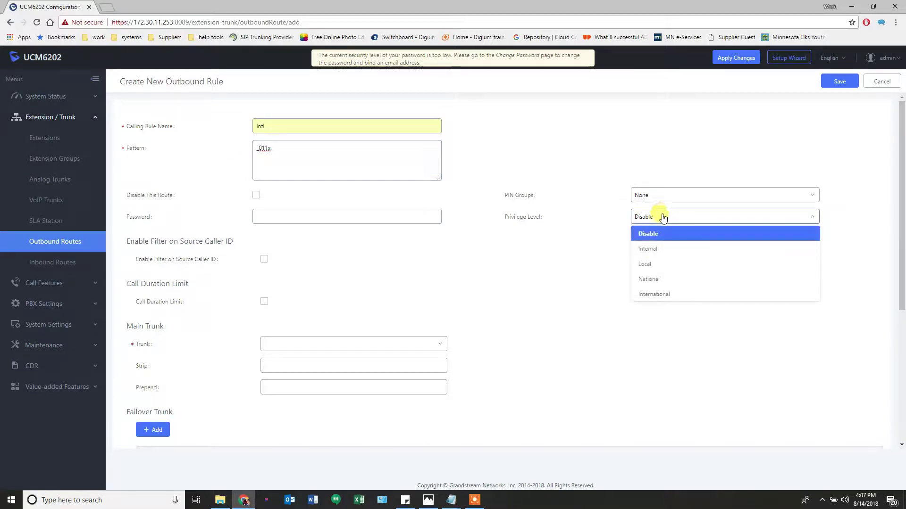
pyautogui.click(651, 295)
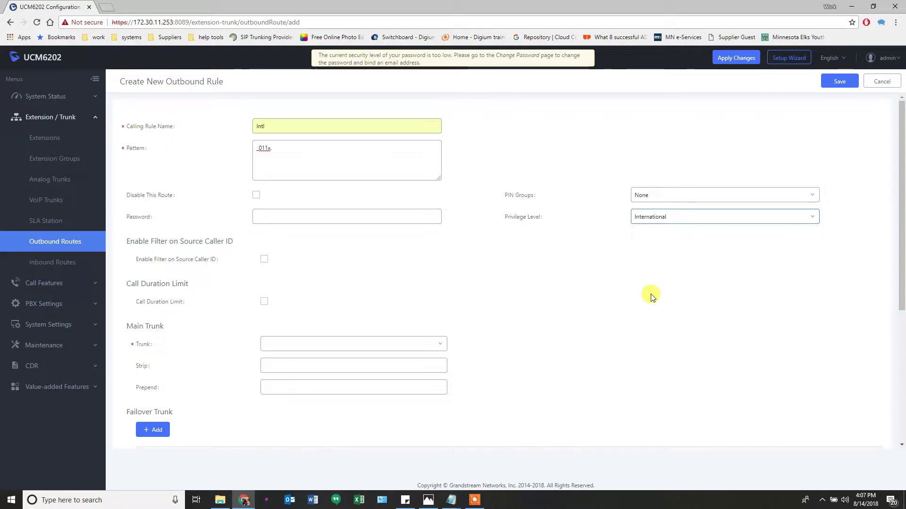
pyautogui.click(288, 344)
pyautogui.click(283, 376)
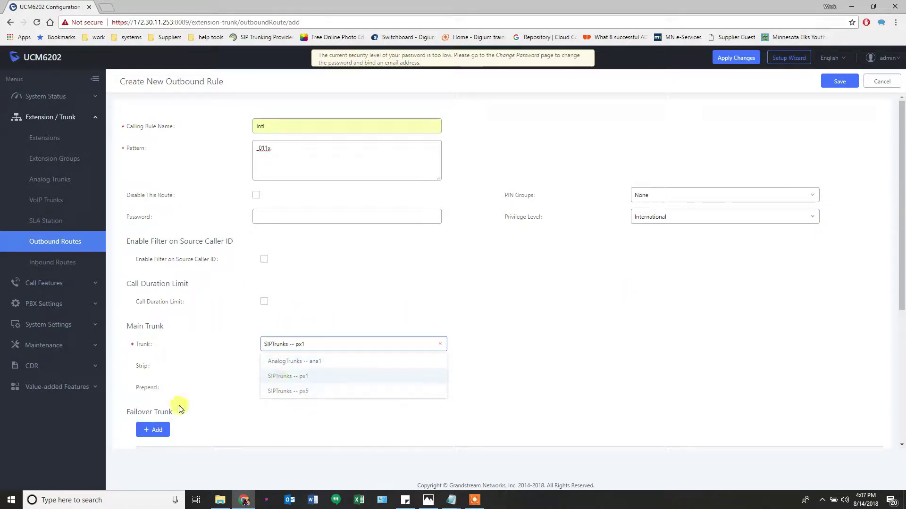
# Add failover trunk SIPTrunks -- px5 and save the Intl rule
pyautogui.click(154, 429)
pyautogui.click(293, 429)
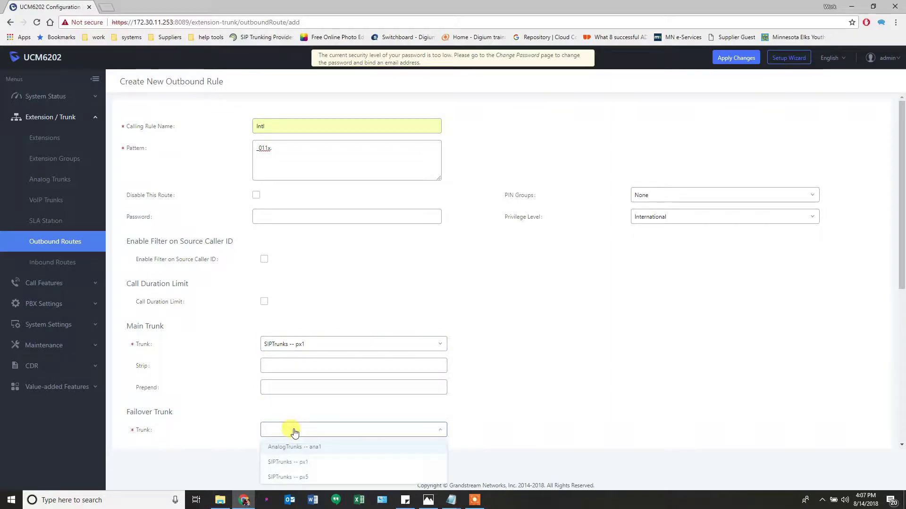
pyautogui.scroll(-1, 296, 433)
pyautogui.click(293, 476)
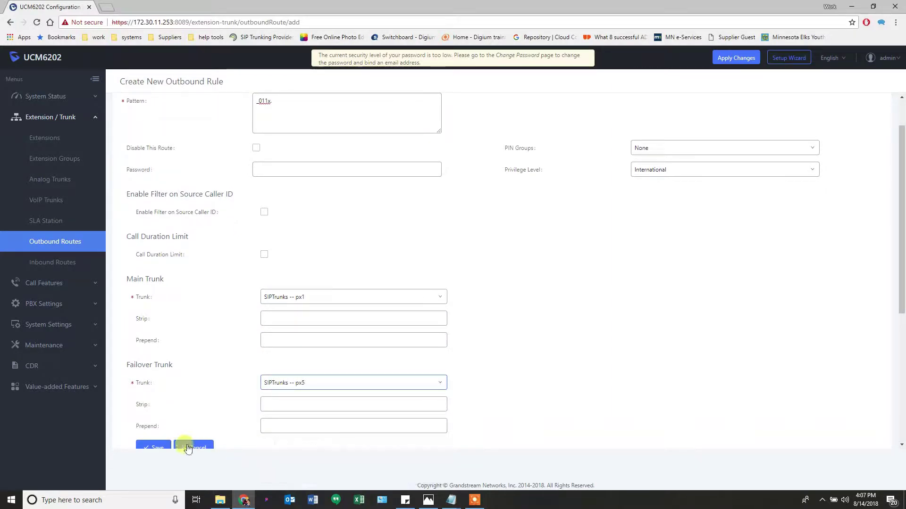
pyautogui.click(155, 448)
pyautogui.scroll(-1, 529, 330)
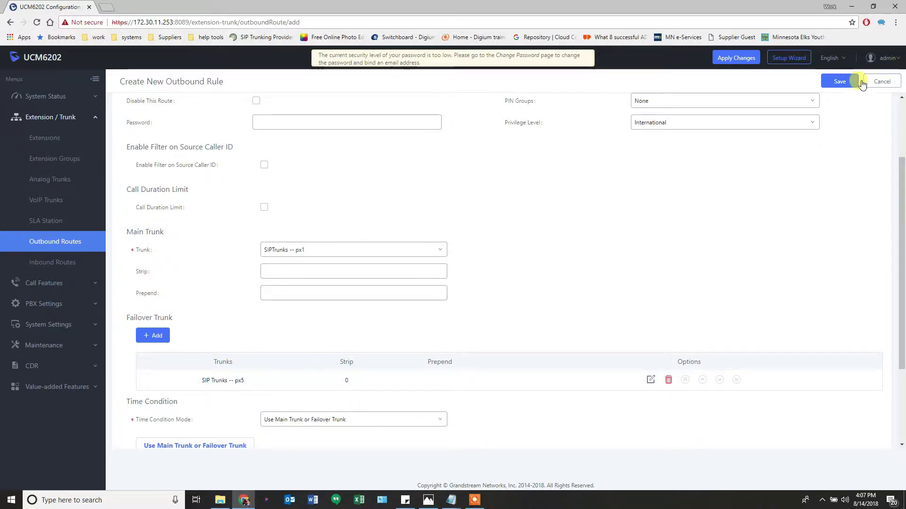
pyautogui.click(838, 84)
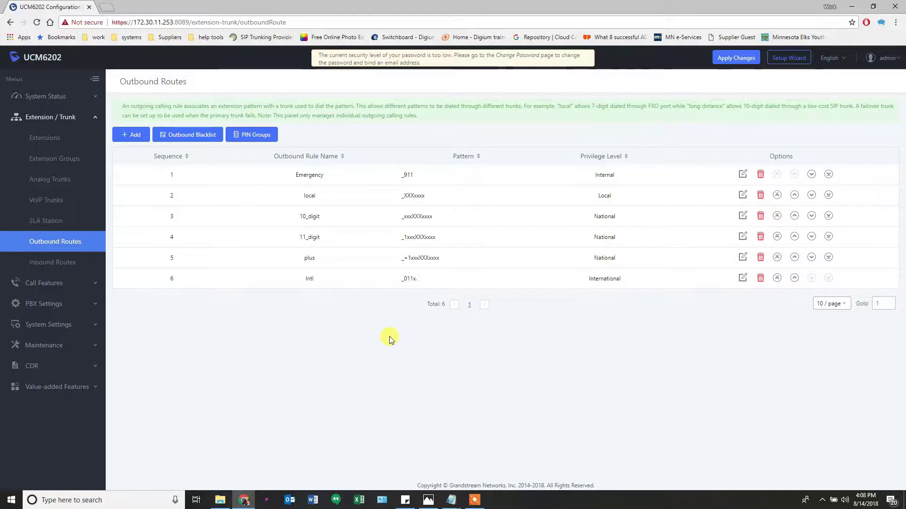
# Show inbound routes for trunk SIPTrunks -- px1 and open a new inbound rule form
pyautogui.click(69, 262)
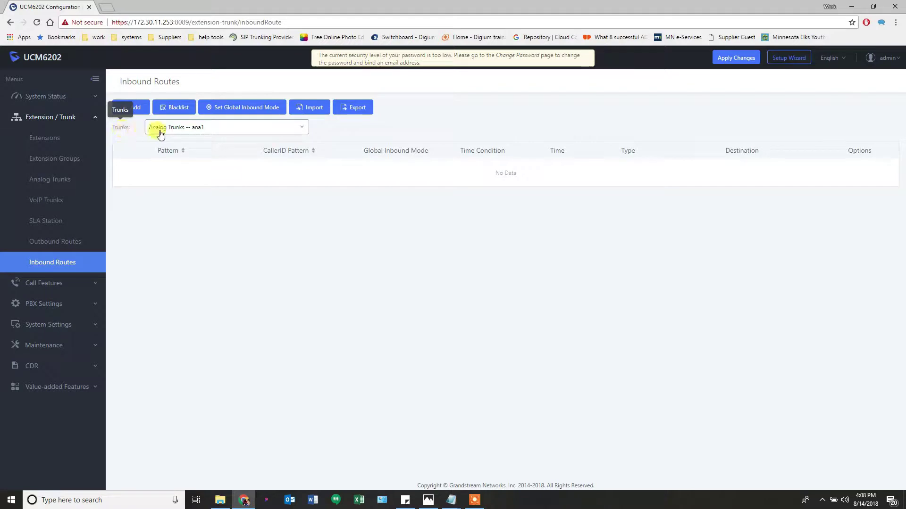
pyautogui.click(212, 132)
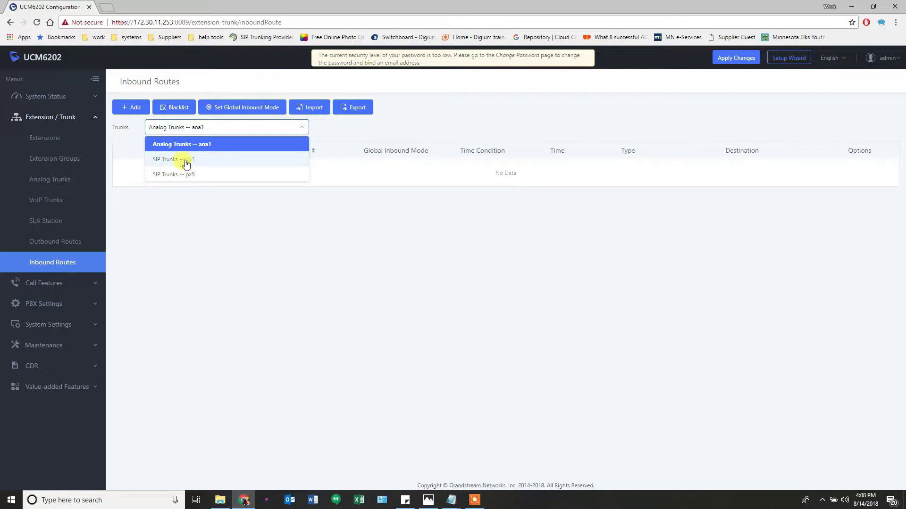
pyautogui.click(184, 162)
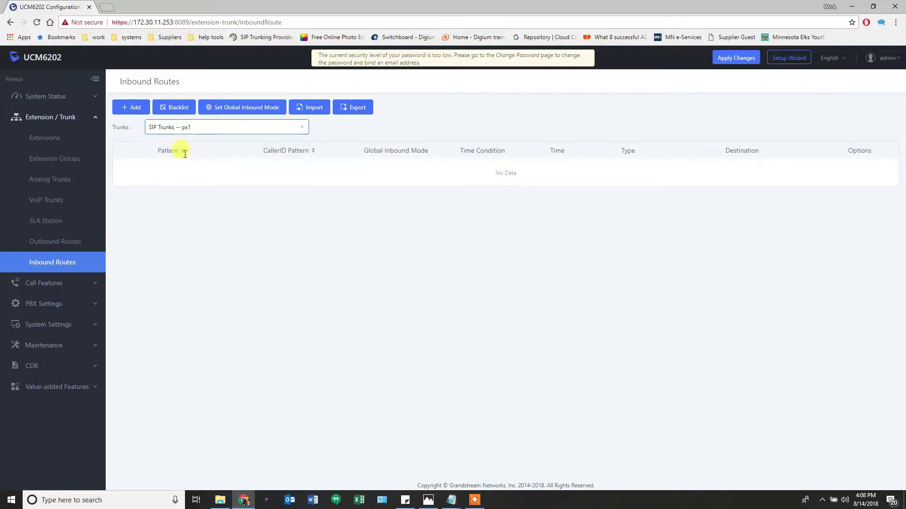
pyautogui.click(219, 131)
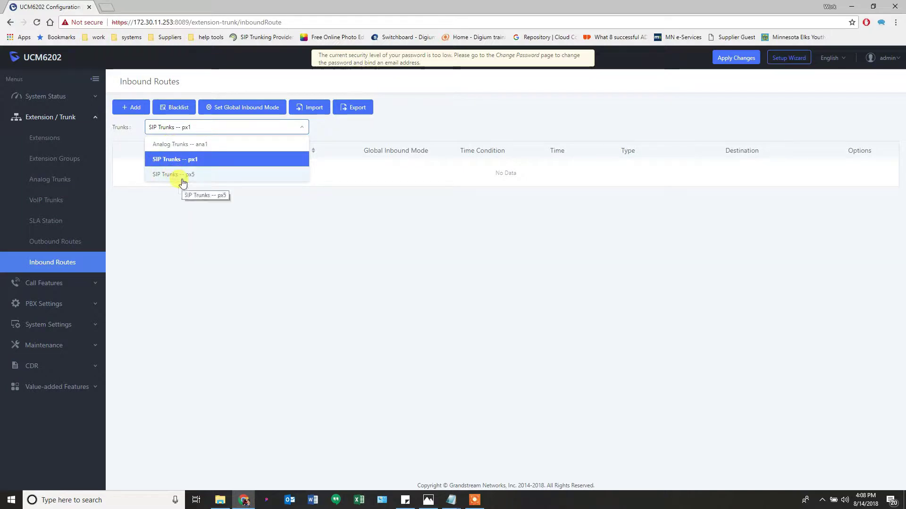
pyautogui.click(151, 203)
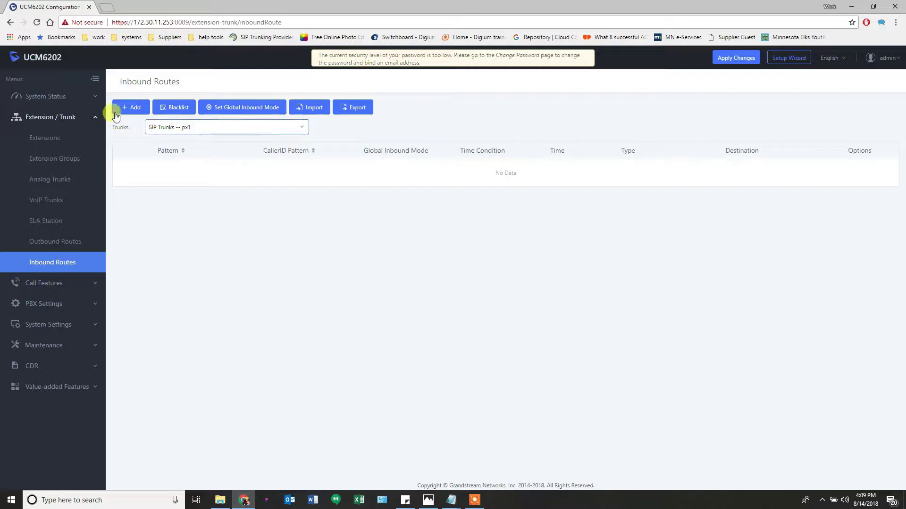
pyautogui.click(132, 108)
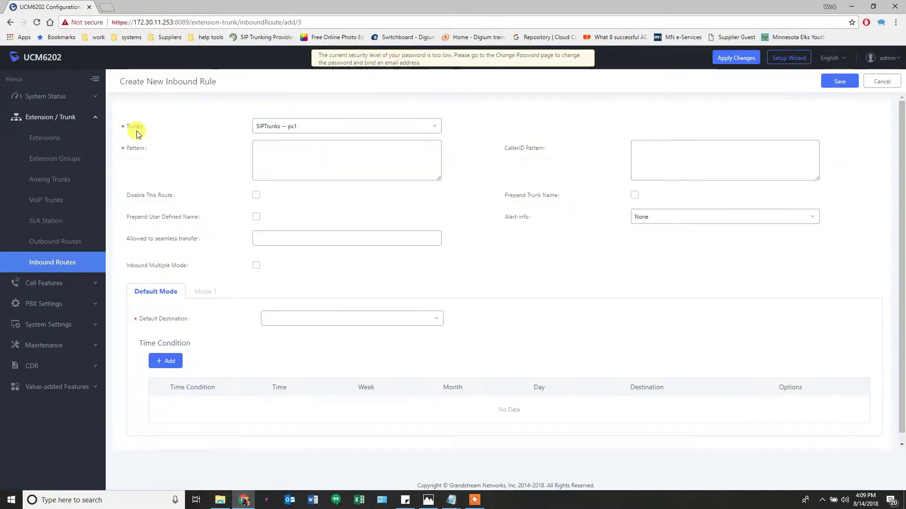
pyautogui.click(426, 501)
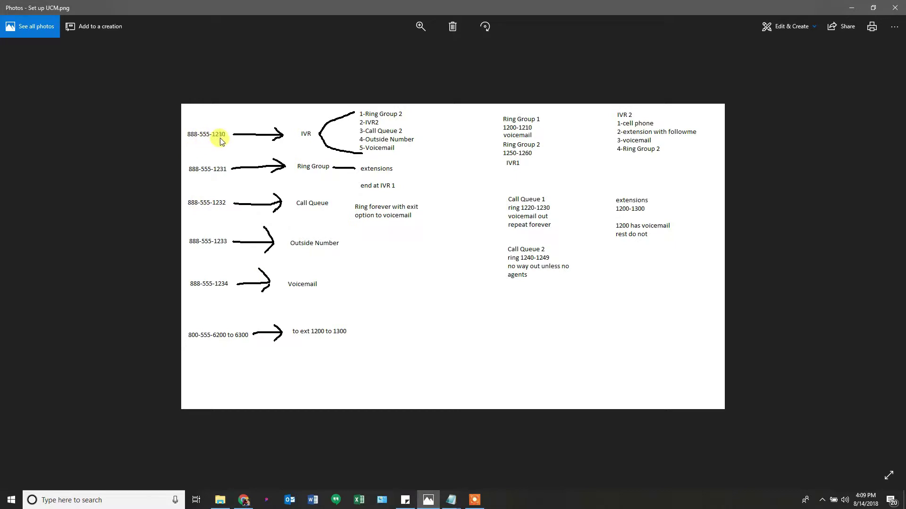
pyautogui.click(428, 501)
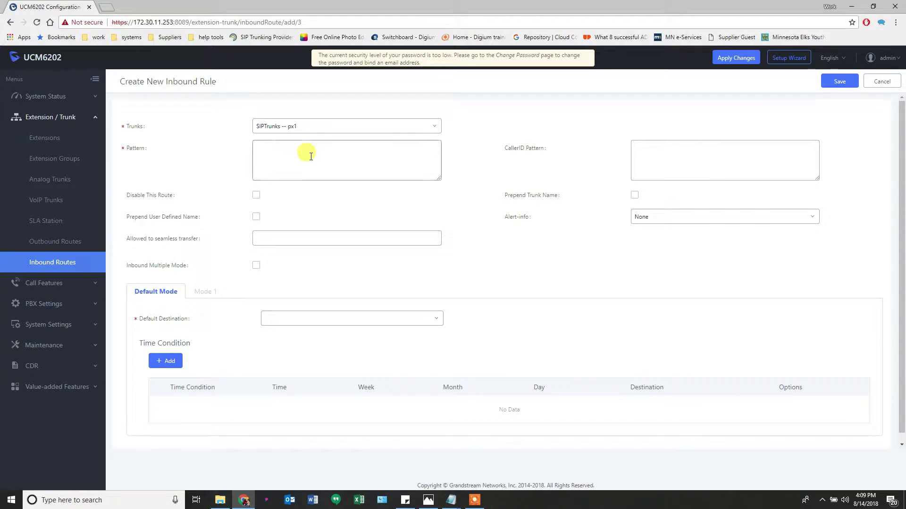
pyautogui.click(311, 156)
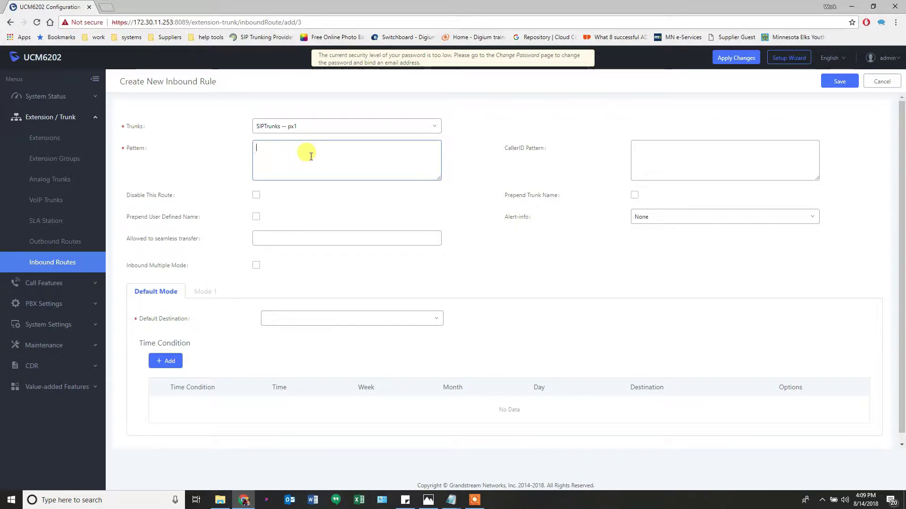
pyautogui.write('_')
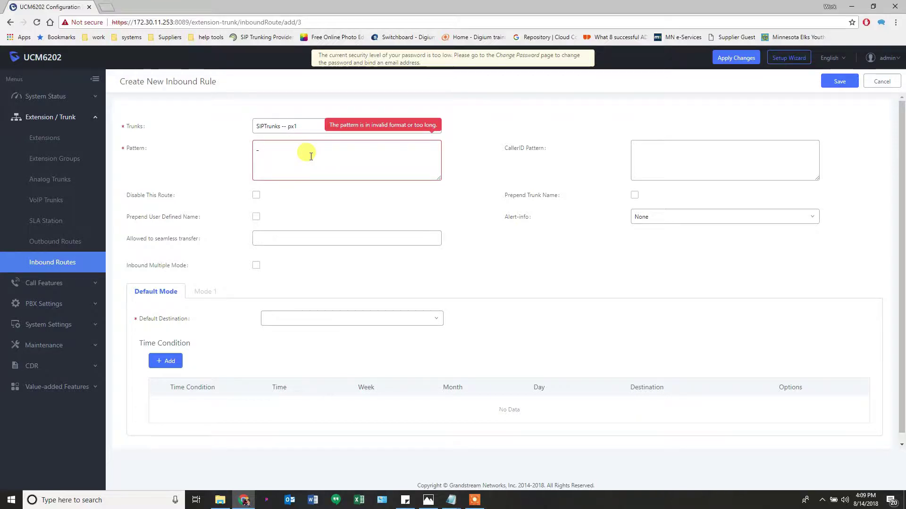
pyautogui.write('888555')
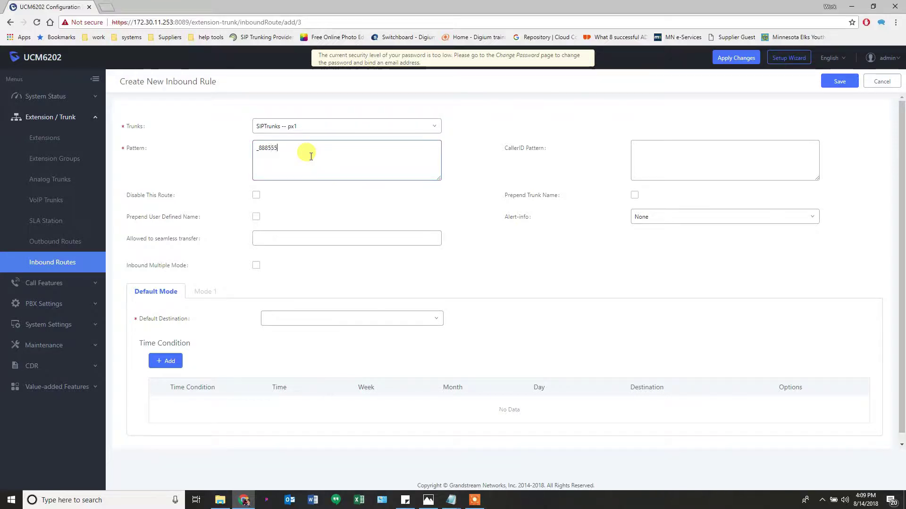
pyautogui.write('1230 ')
pyautogui.write('_1')
pyautogui.write('8885551')
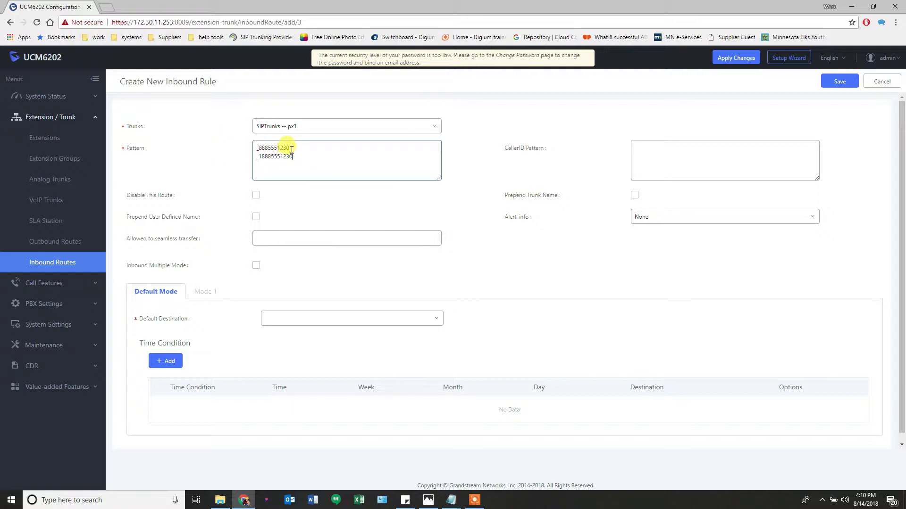
pyautogui.click(290, 147)
pyautogui.moveTo(299, 148); pyautogui.dragTo(239, 148)
pyautogui.click(428, 500)
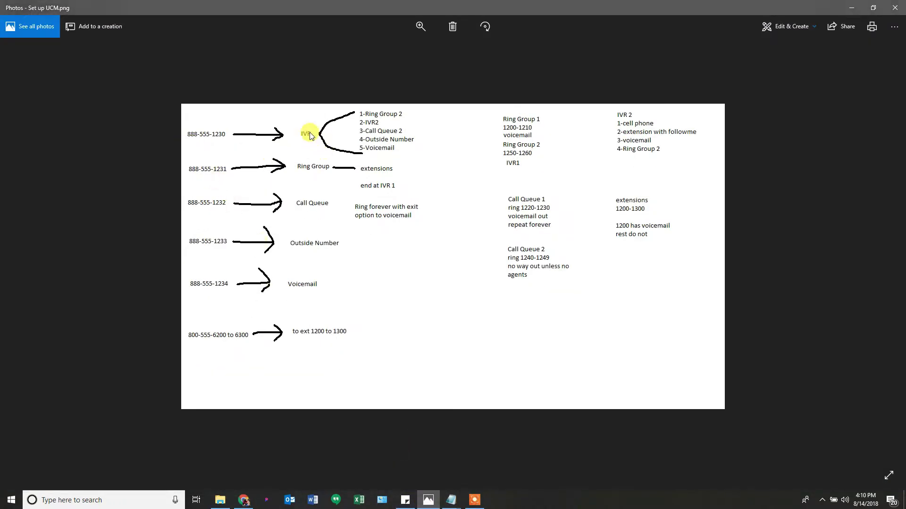
pyautogui.click(428, 501)
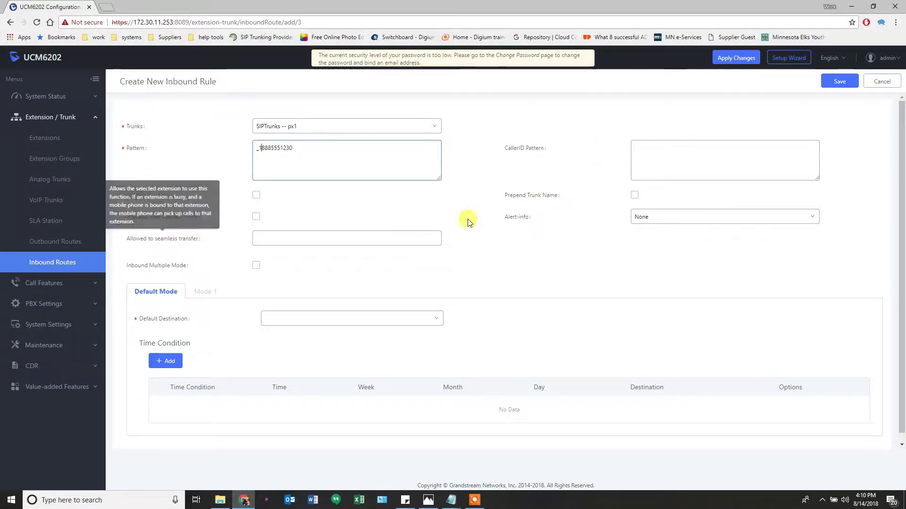
pyautogui.moveTo(522, 215)
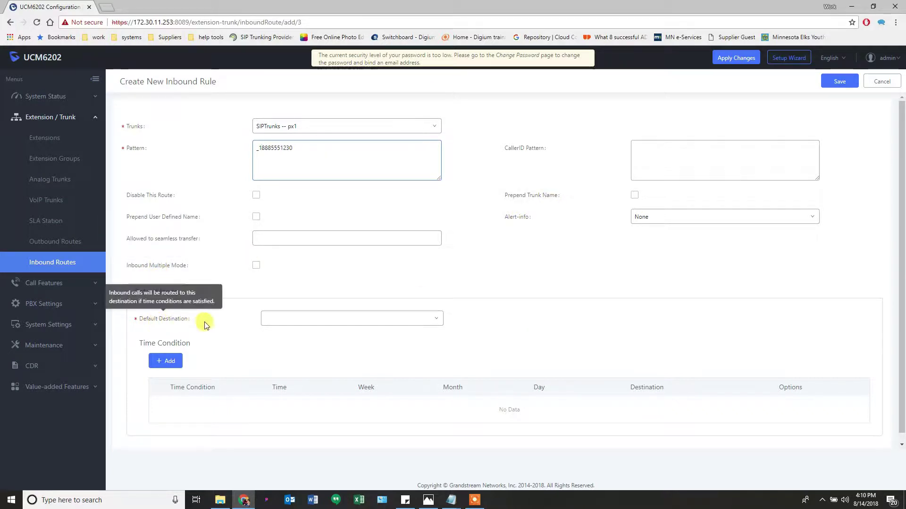
# Set the inbound rule's default destination to IVR1
pyautogui.click(303, 325)
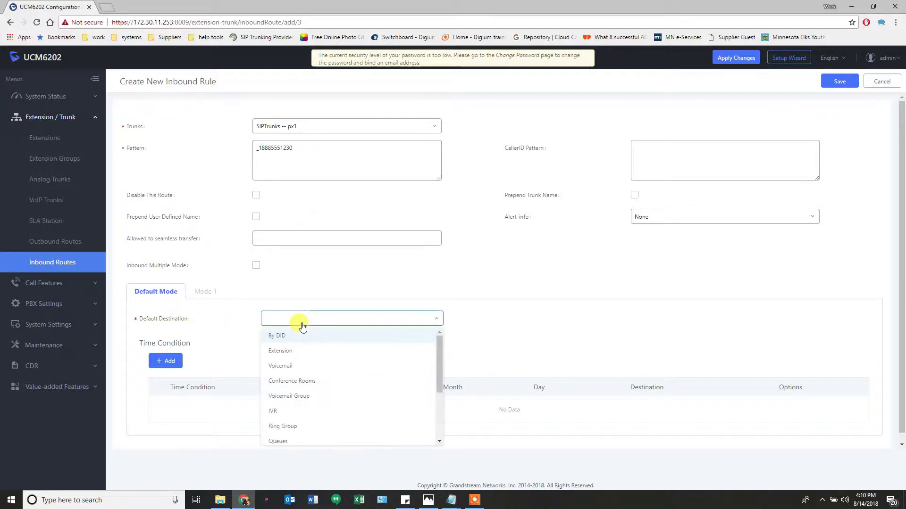
pyautogui.click(282, 411)
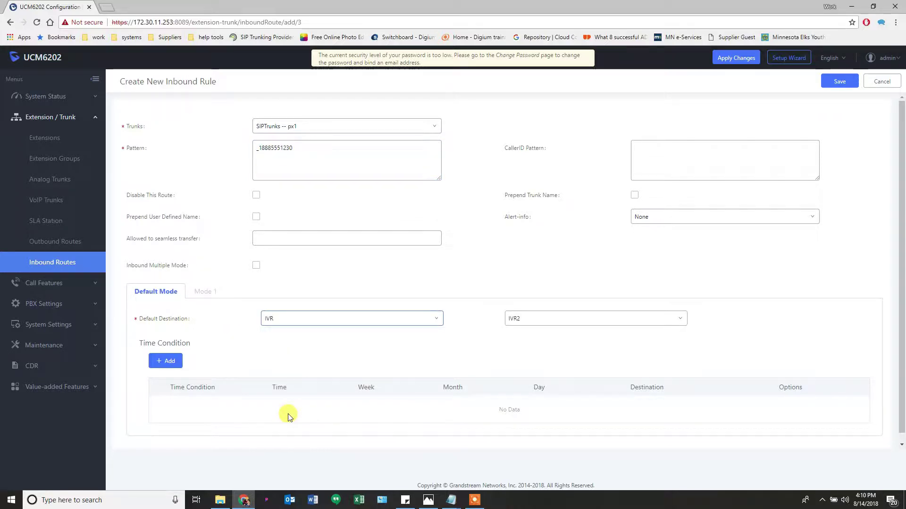
pyautogui.click(516, 319)
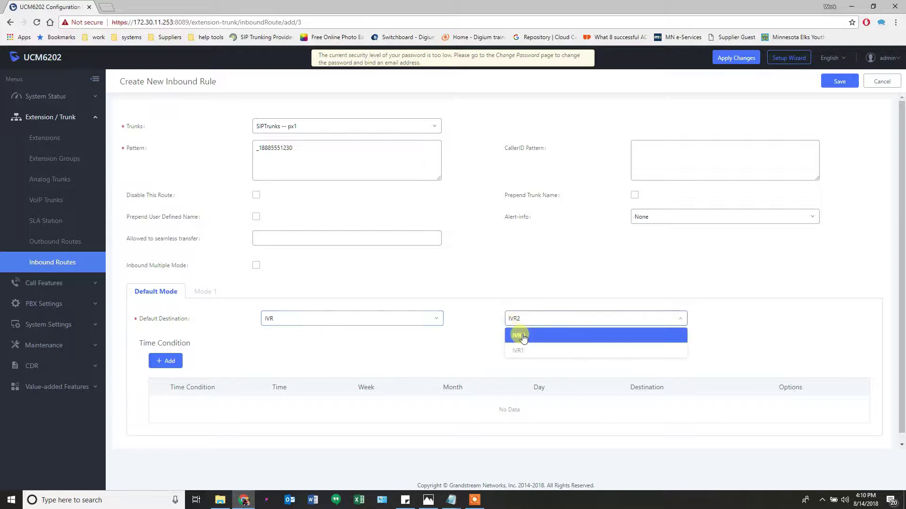
pyautogui.click(523, 351)
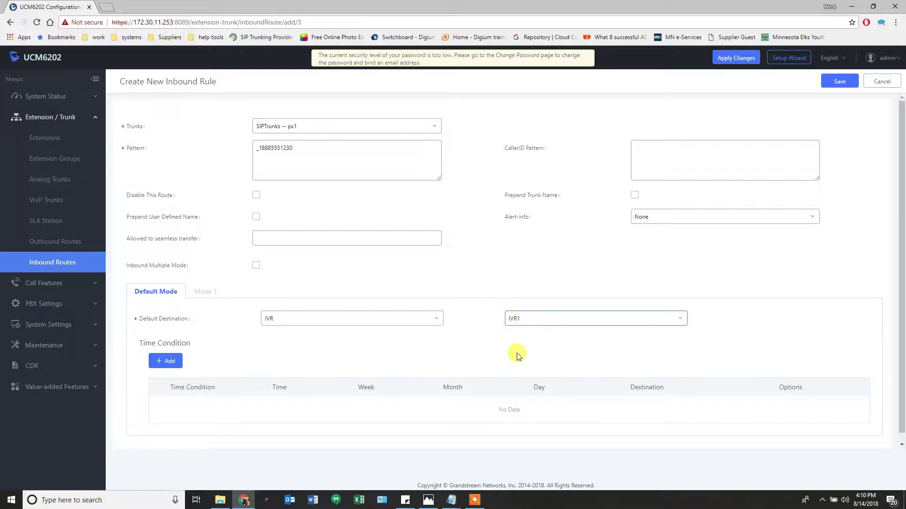
# Add an Out of Office Time condition routing calls to voicemail 1200
pyautogui.click(165, 363)
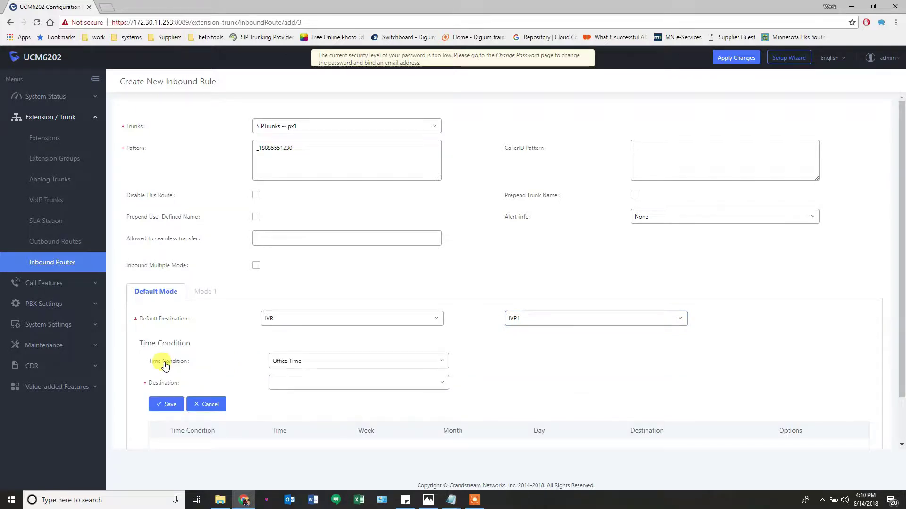
pyautogui.click(376, 364)
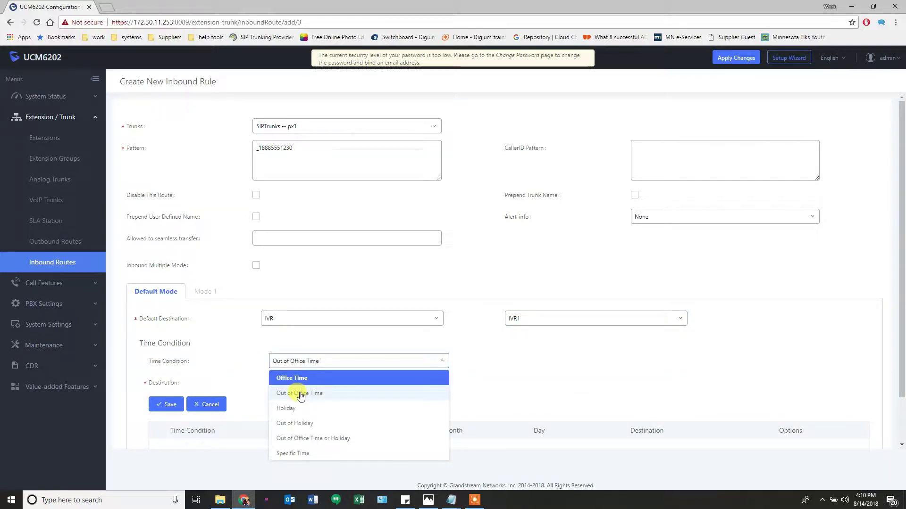
pyautogui.click(301, 393)
pyautogui.click(328, 383)
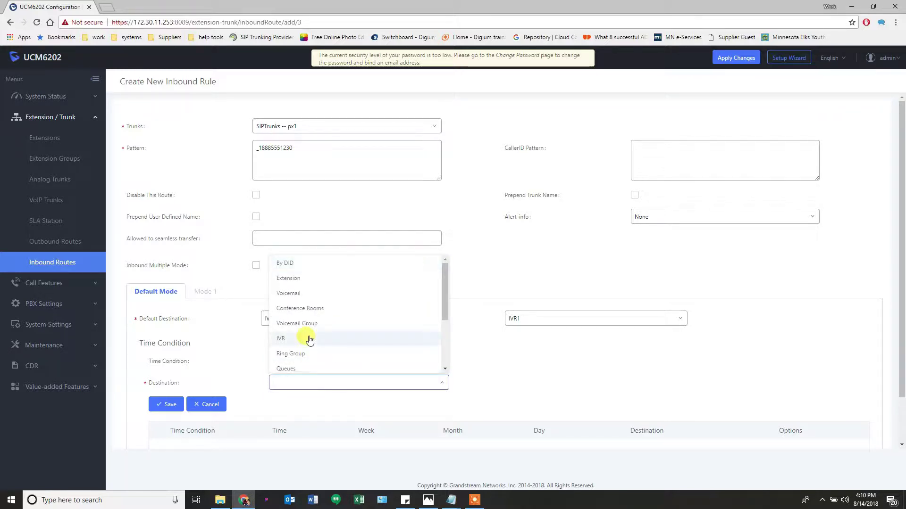
pyautogui.click(294, 296)
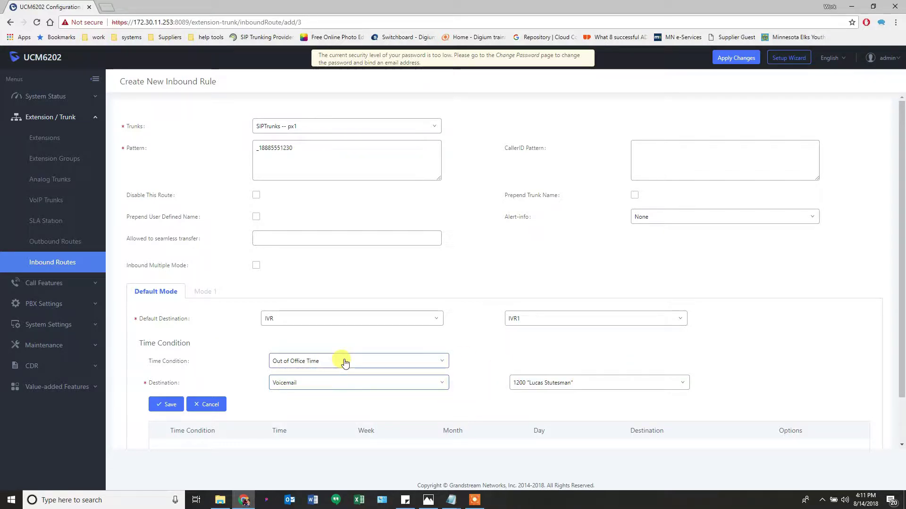
pyautogui.scroll(-1, 386, 372)
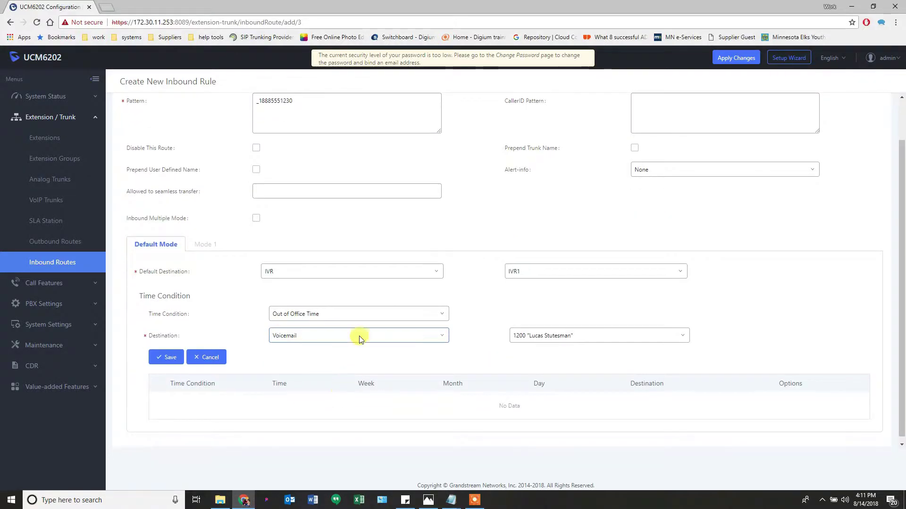
pyautogui.click(163, 359)
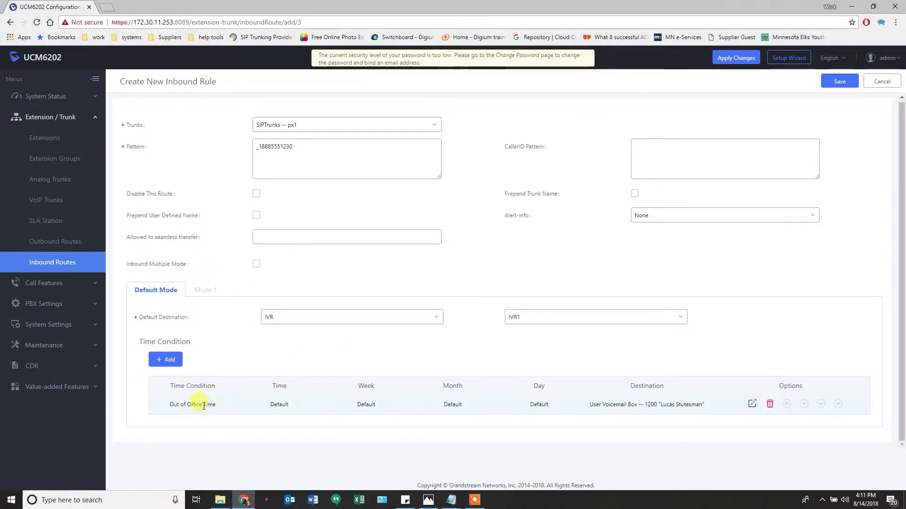
# Add a Holiday time condition sending calls to IVR2 and save the inbound route
pyautogui.click(162, 359)
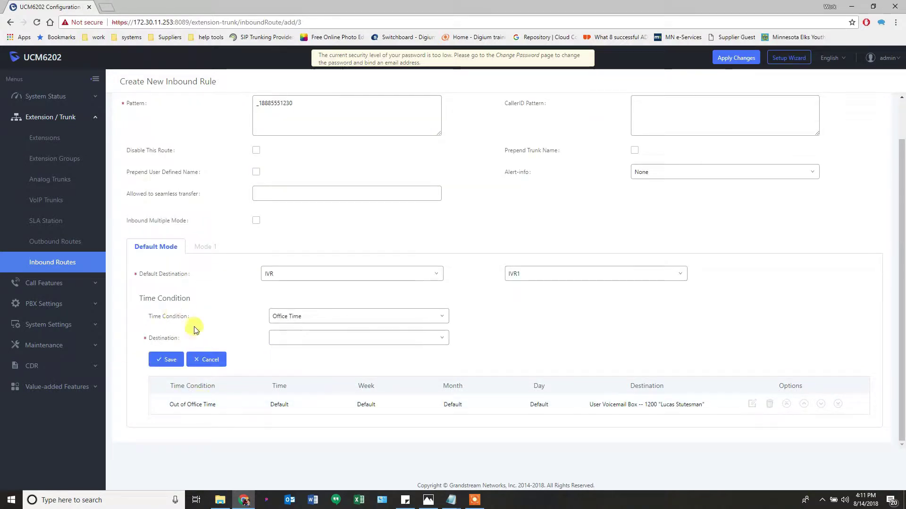
pyautogui.click(309, 317)
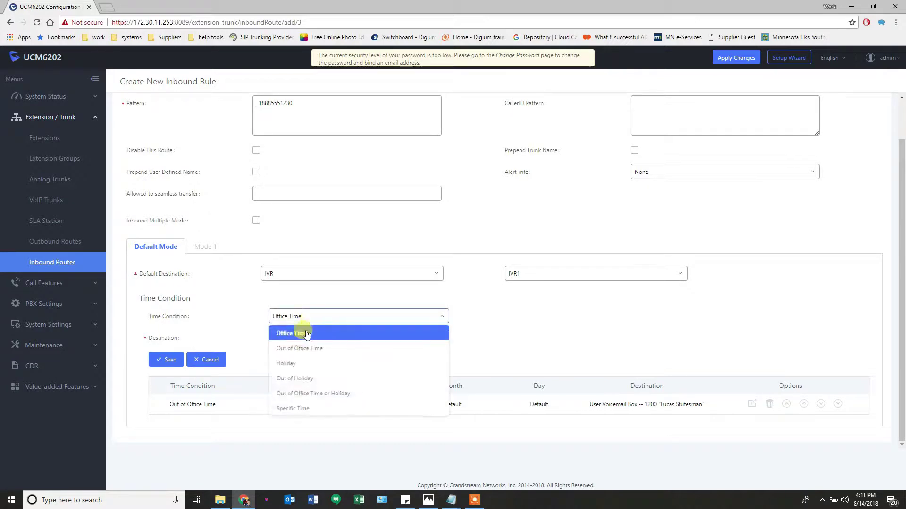
pyautogui.click(302, 364)
pyautogui.click(346, 339)
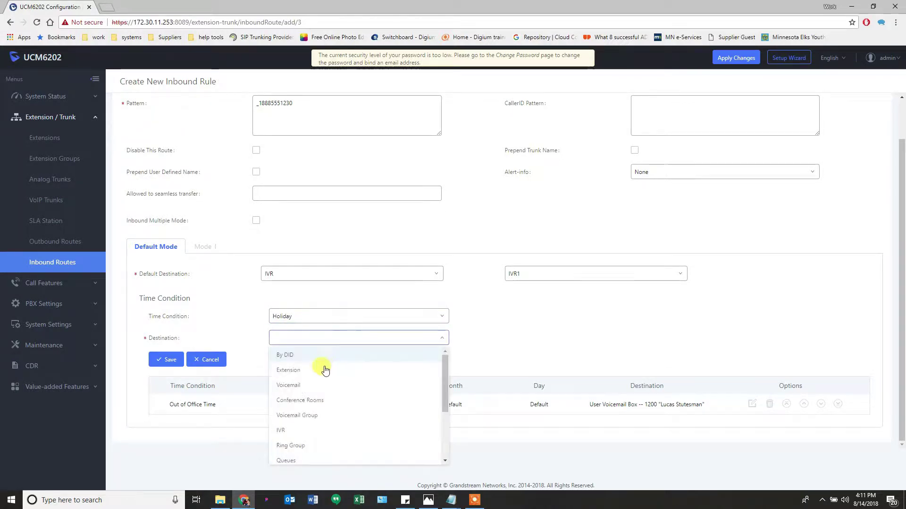
pyautogui.click(290, 426)
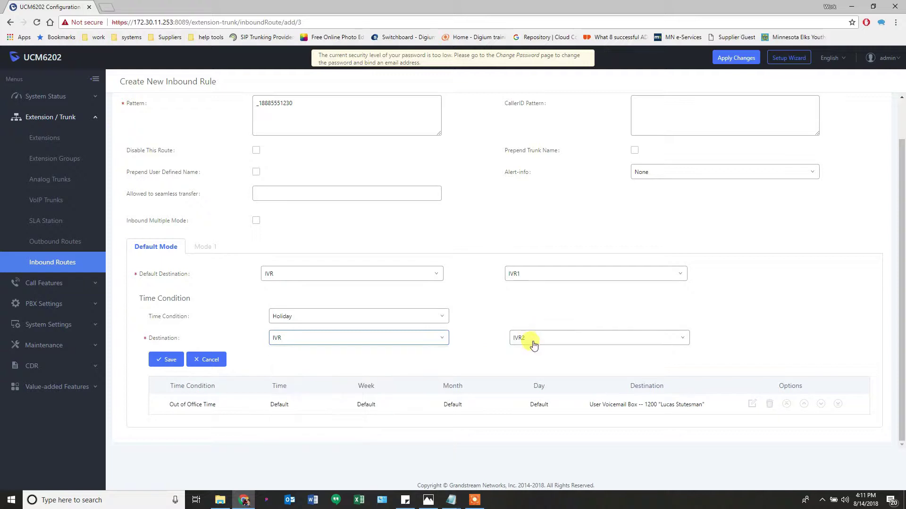
pyautogui.click(168, 364)
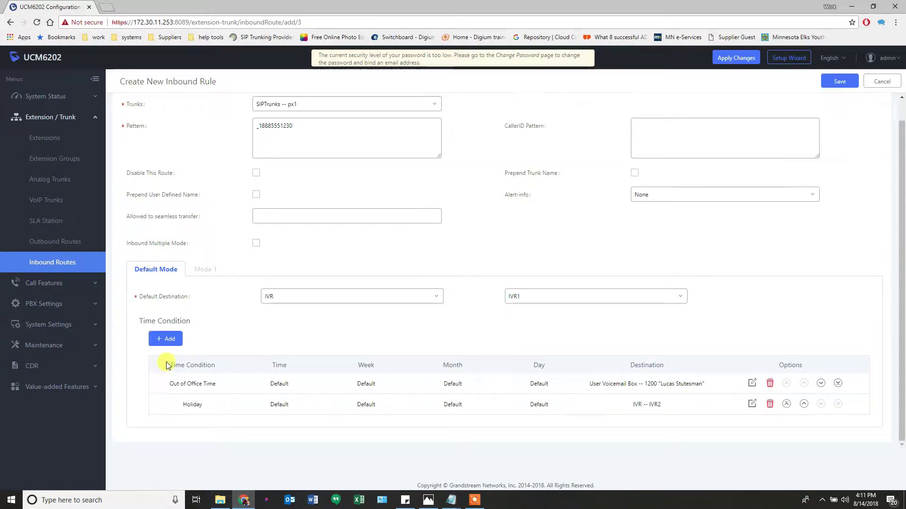
pyautogui.click(267, 127)
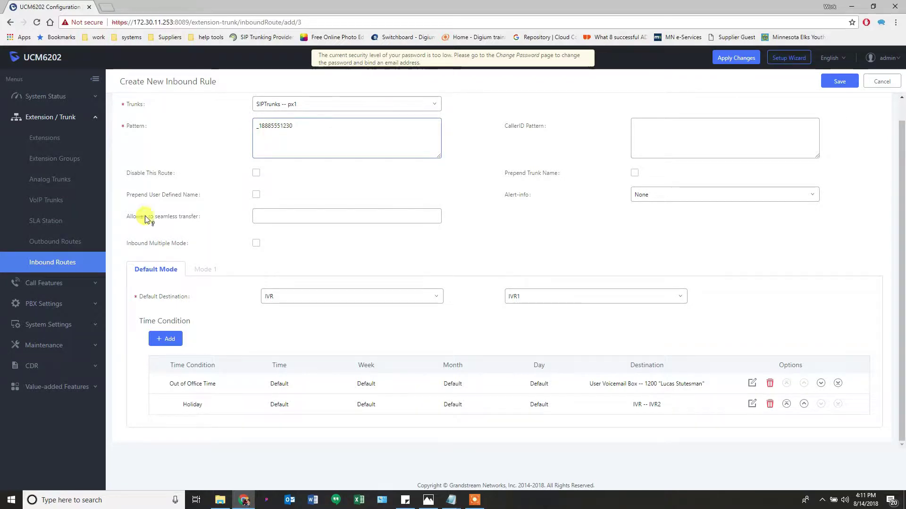
pyautogui.moveTo(160, 298)
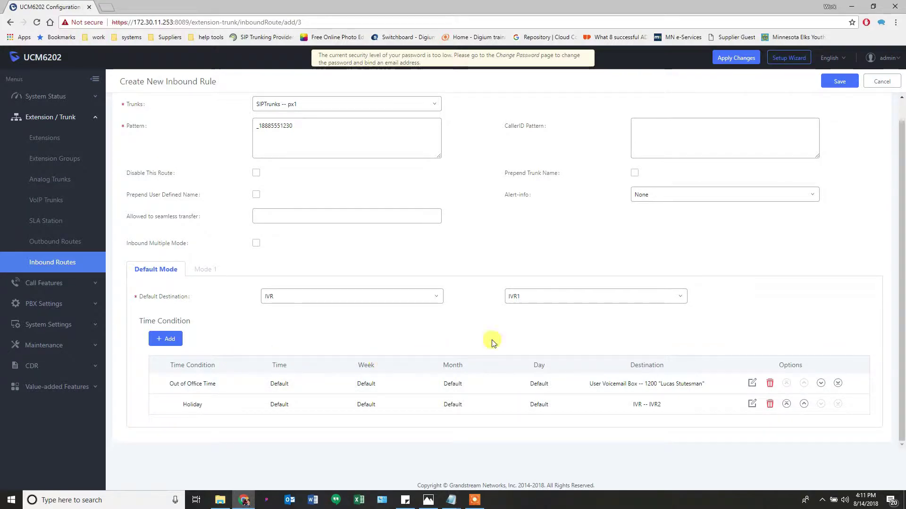
pyautogui.click(838, 83)
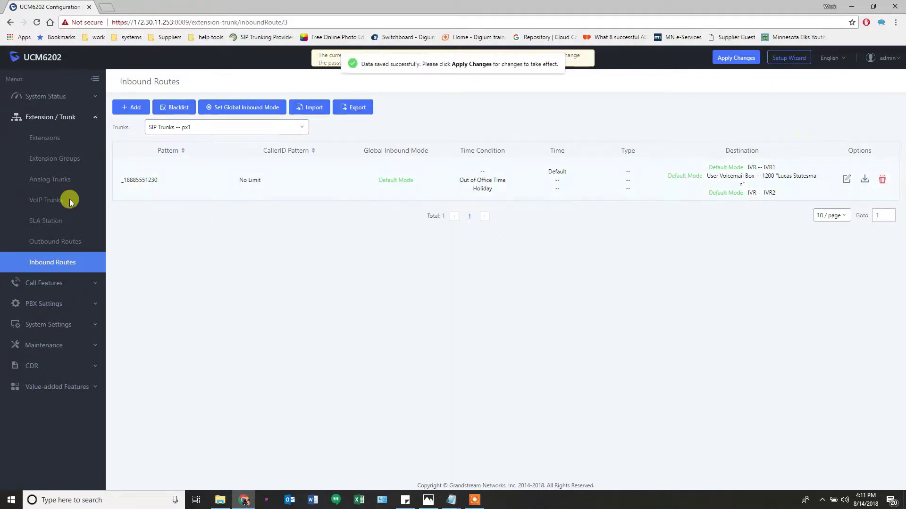
pyautogui.click(162, 127)
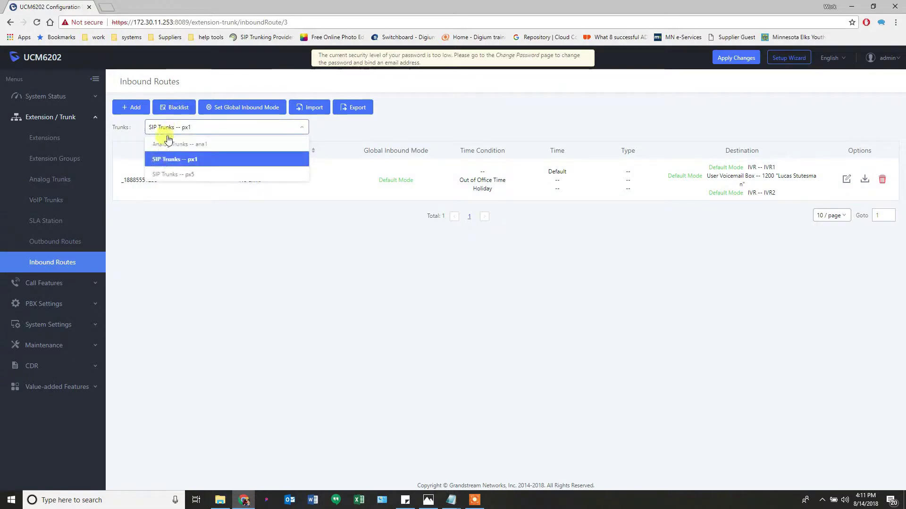
pyautogui.click(162, 174)
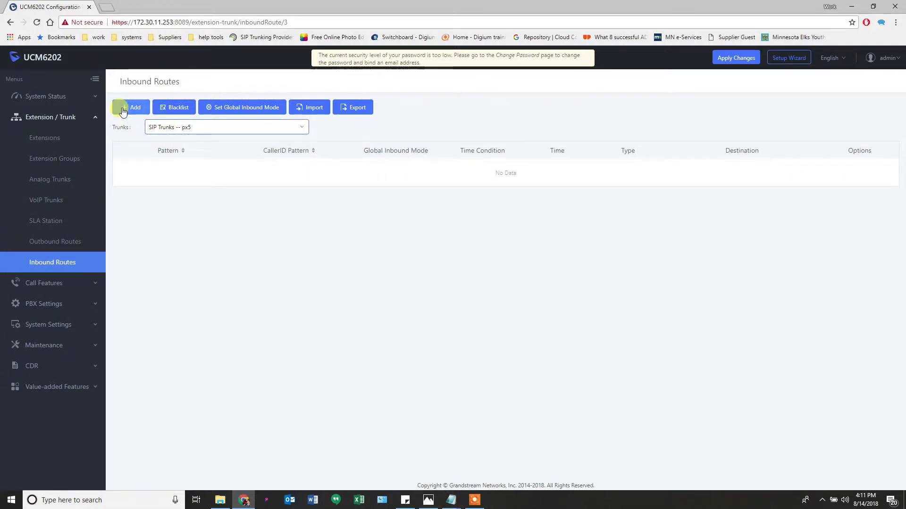
pyautogui.click(123, 110)
pyautogui.click(294, 148)
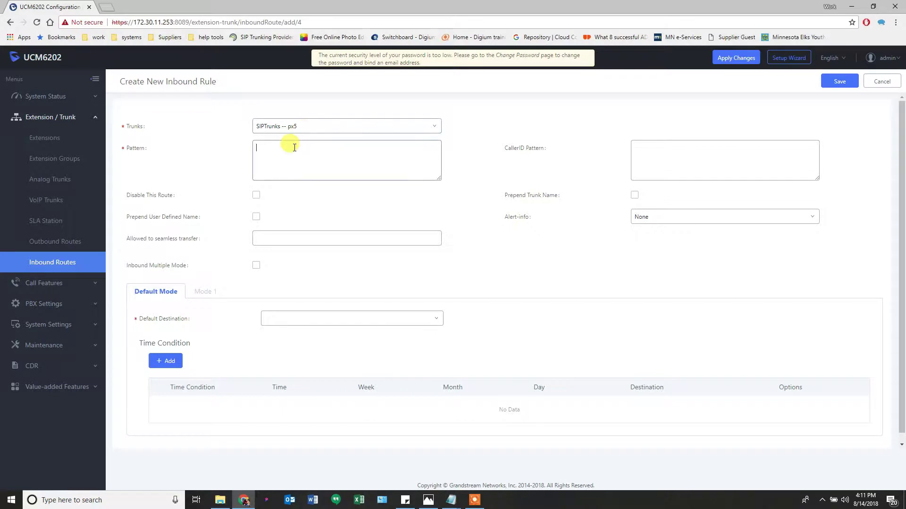
pyautogui.write('_1')
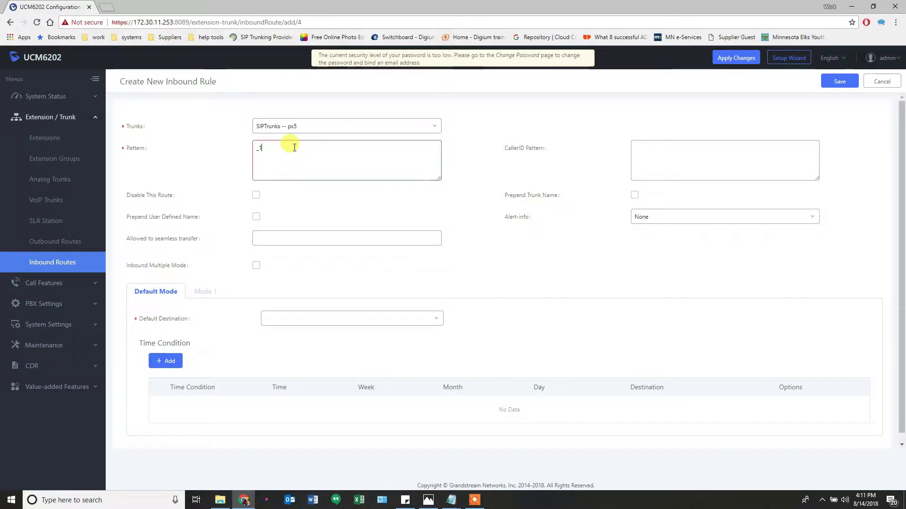
pyautogui.write('888555')
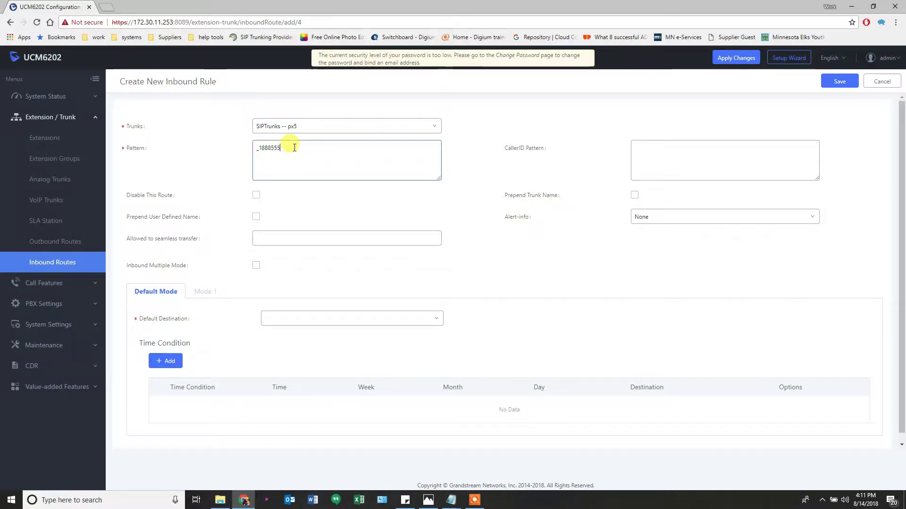
pyautogui.write('1230')
# Set the rule's default destination to IVR1
pyautogui.click(346, 320)
pyautogui.press('Return')
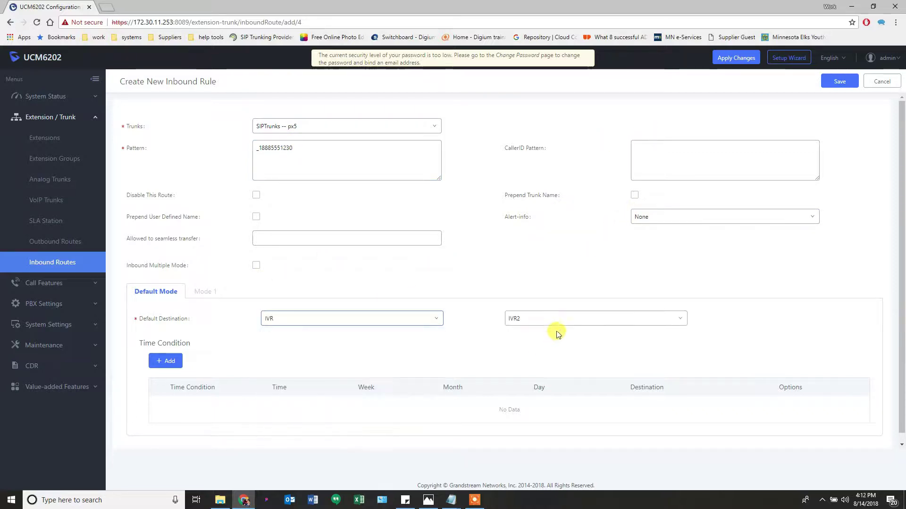
pyautogui.click(553, 319)
pyautogui.click(270, 377)
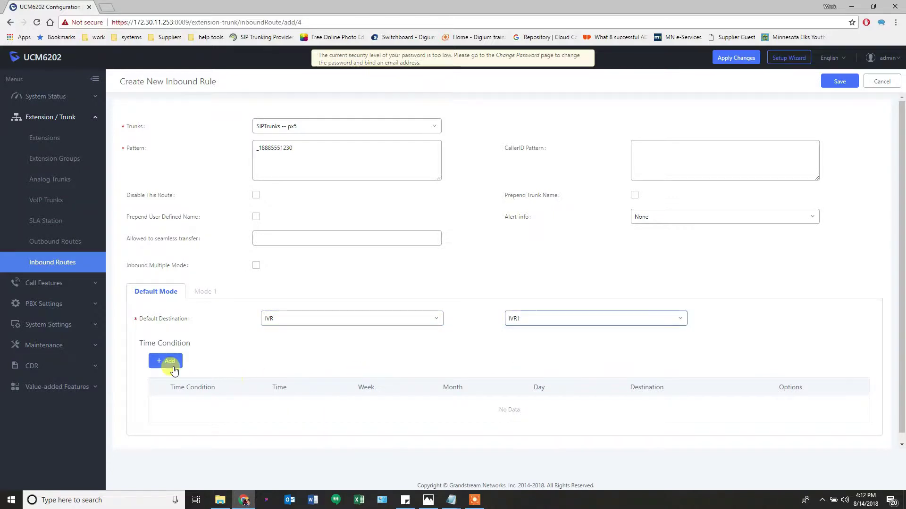
# Add an Out of Office Time condition that sends calls to voicemail
pyautogui.click(165, 361)
pyautogui.click(283, 363)
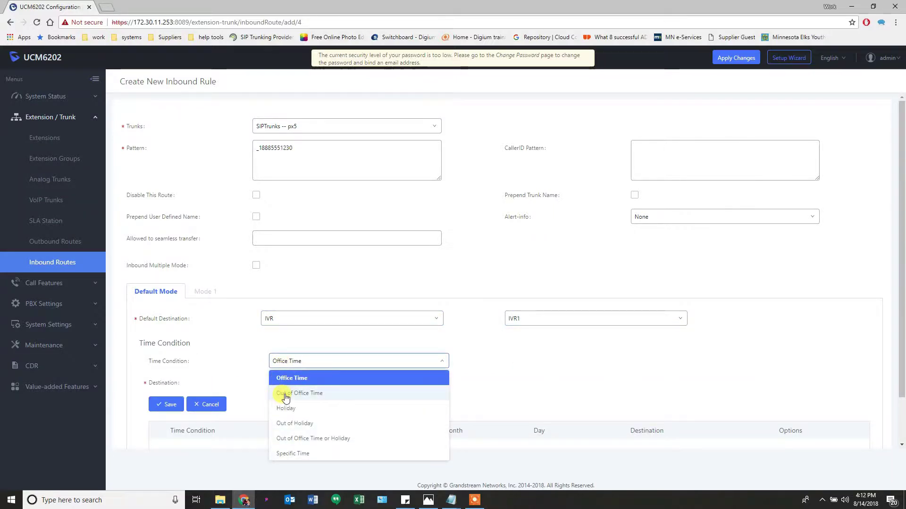
pyautogui.click(281, 397)
pyautogui.click(324, 383)
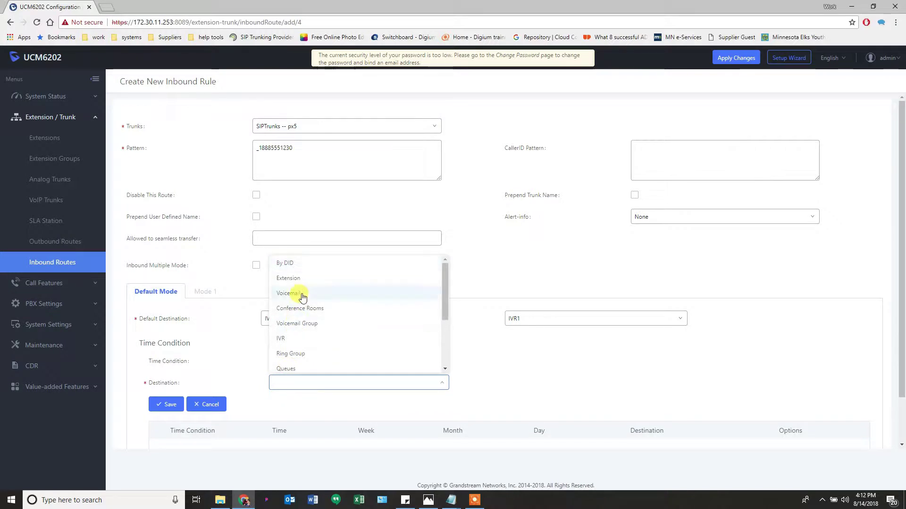
pyautogui.click(291, 294)
pyautogui.click(165, 404)
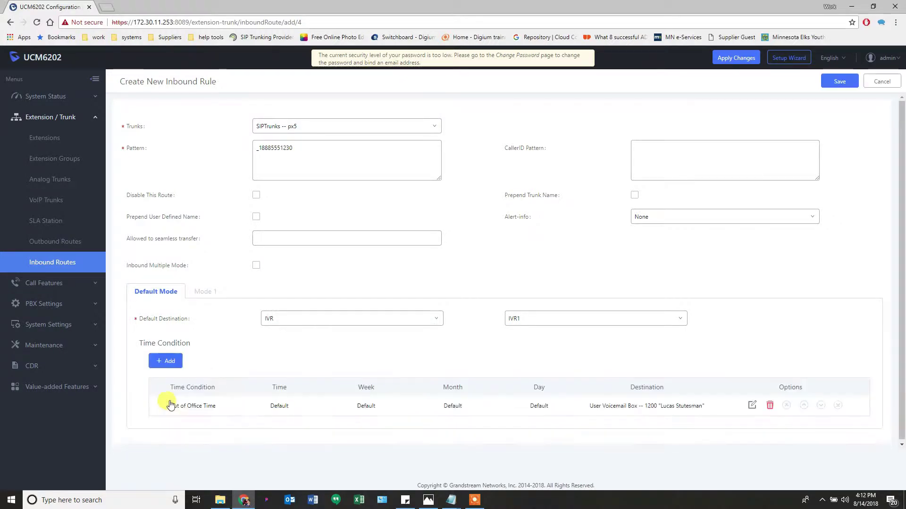
# Add a Holiday time condition that routes calls to IVR2
pyautogui.click(165, 360)
pyautogui.click(289, 361)
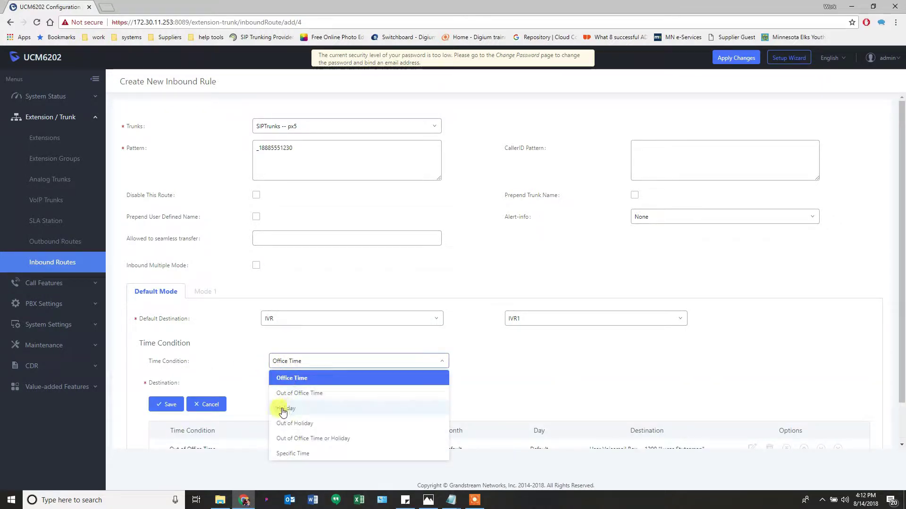
pyautogui.click(282, 411)
pyautogui.click(288, 382)
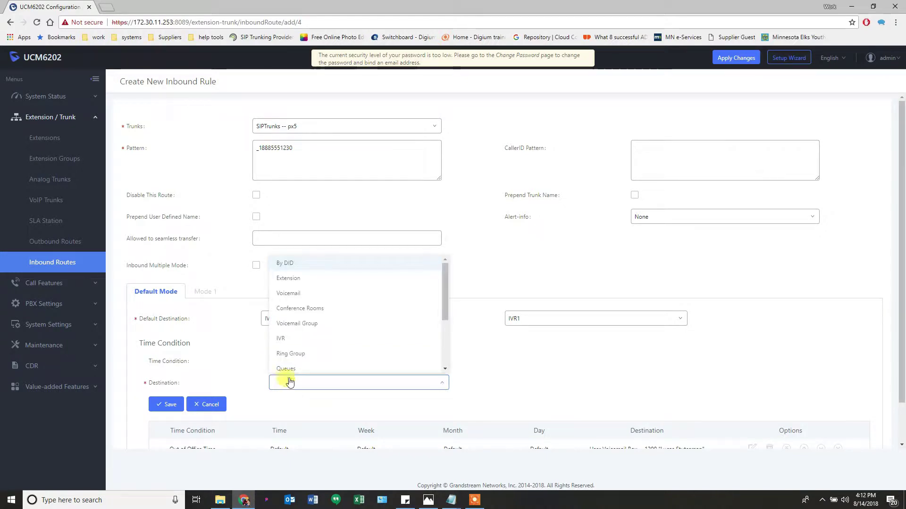
pyautogui.click(285, 338)
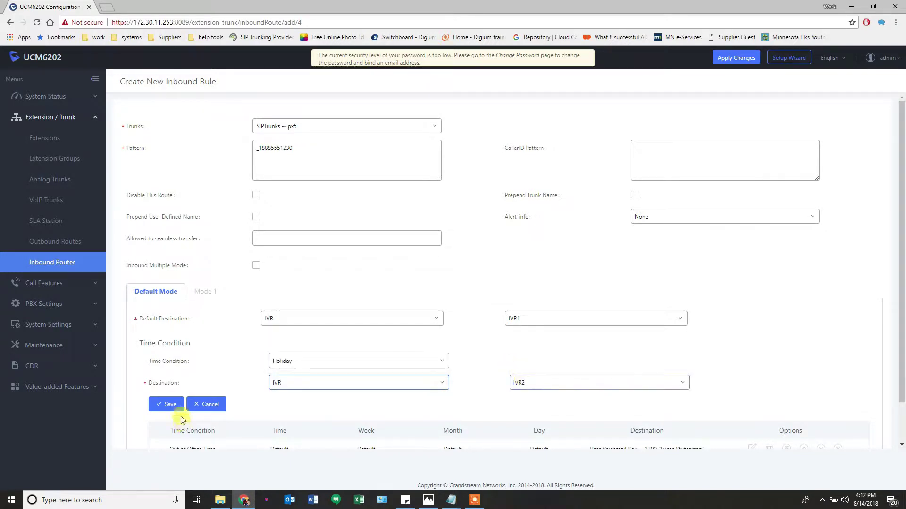
pyautogui.click(167, 404)
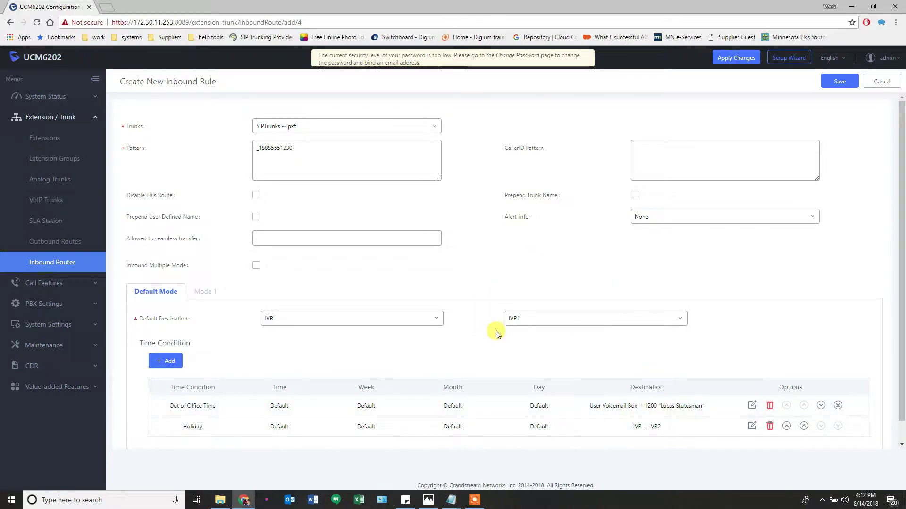
# Discard an unfinished Specific Time condition and save the px5 inbound route
pyautogui.click(170, 365)
pyautogui.click(312, 361)
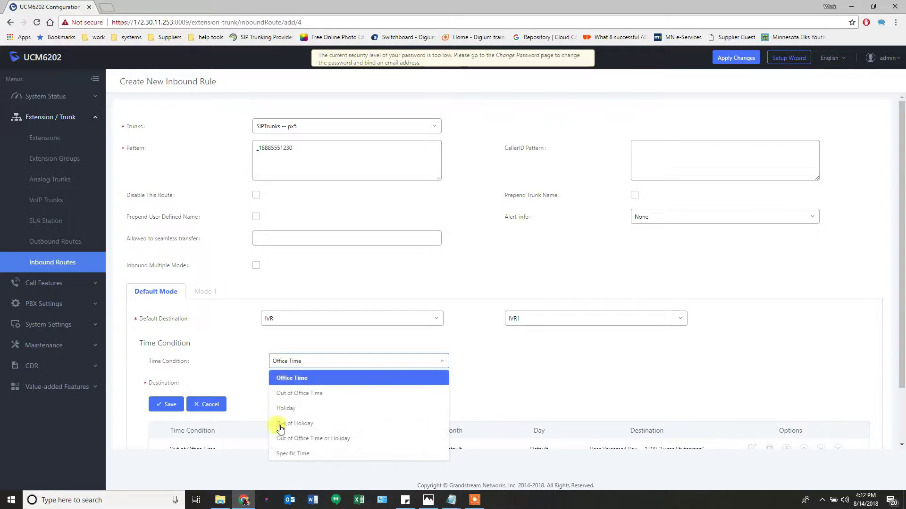
pyautogui.click(290, 453)
pyautogui.scroll(-1, 388, 381)
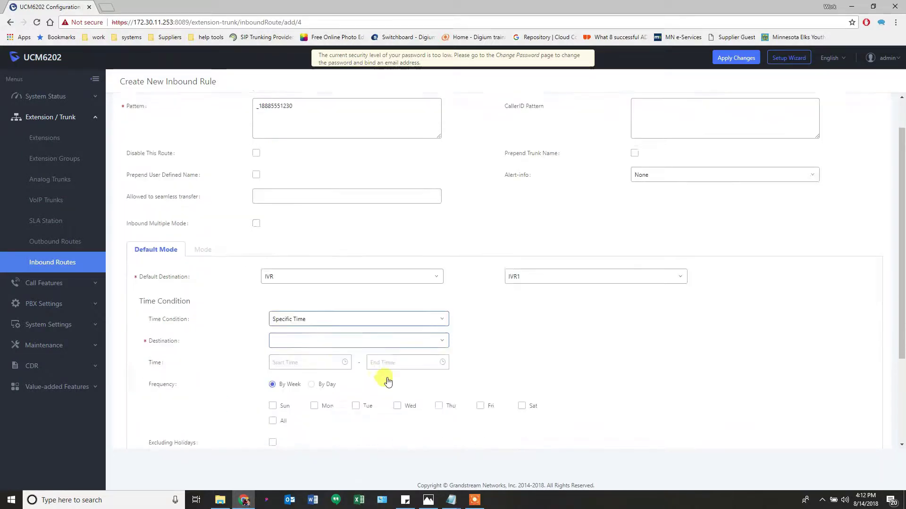
pyautogui.scroll(-1, 387, 382)
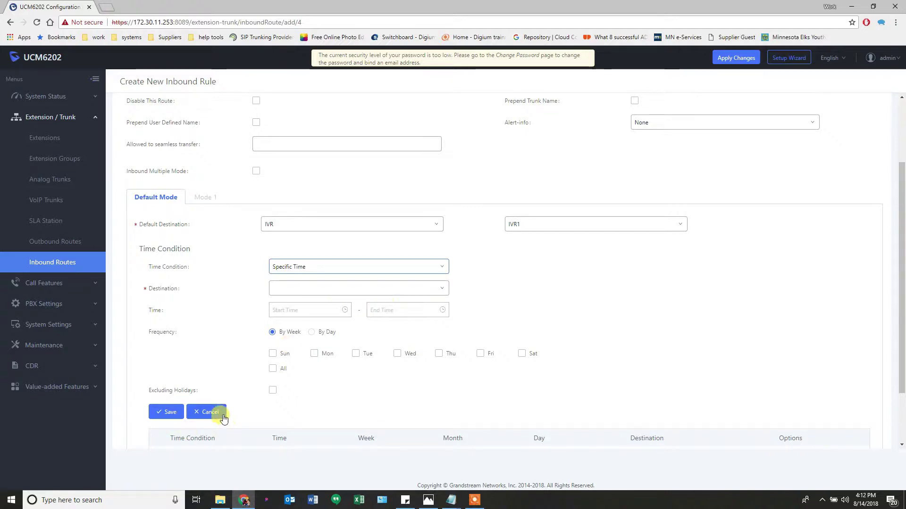
pyautogui.click(207, 412)
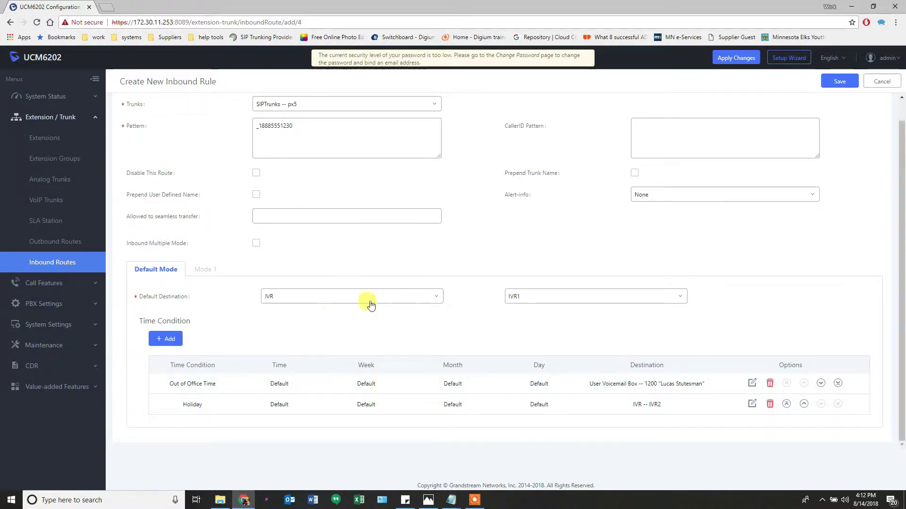
pyautogui.scroll(1, 373, 297)
pyautogui.click(834, 89)
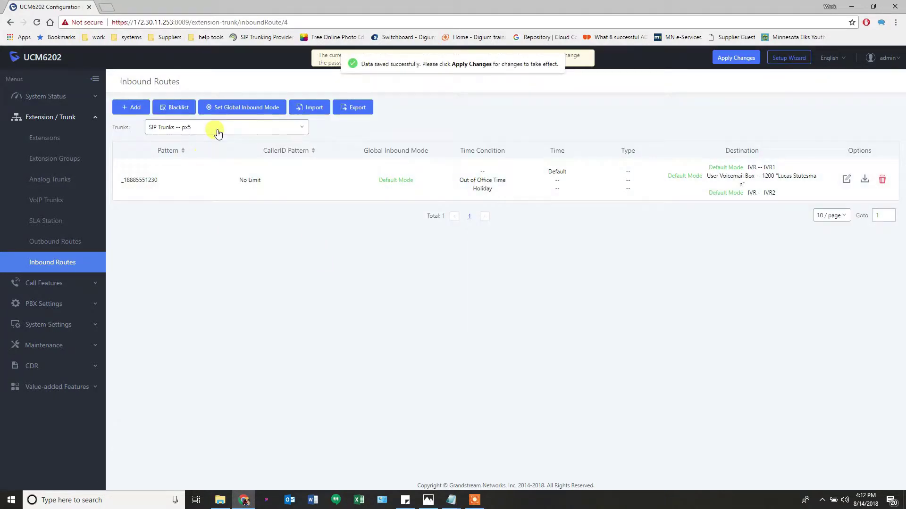
pyautogui.click(217, 132)
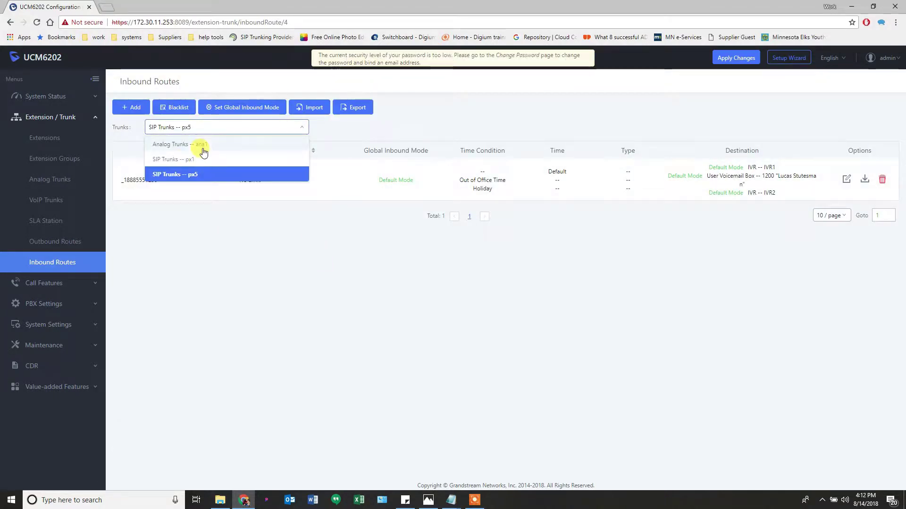
# Switch to trunk px1, start a new inbound rule, and check the Set up UCM.png diagram
pyautogui.click(184, 160)
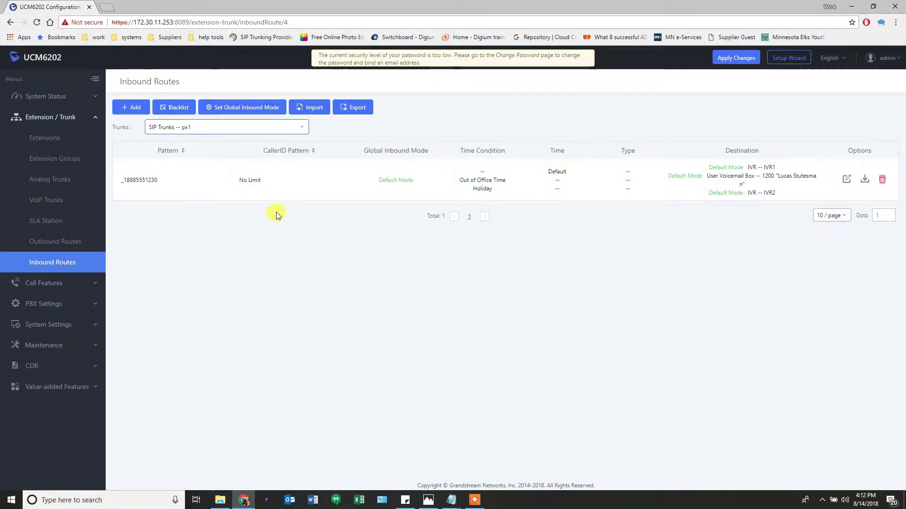
pyautogui.click(734, 62)
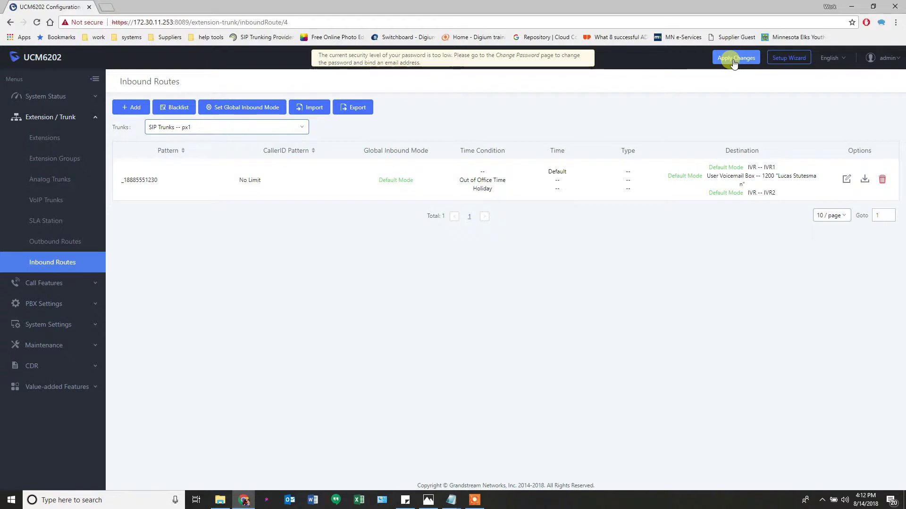
pyautogui.click(132, 110)
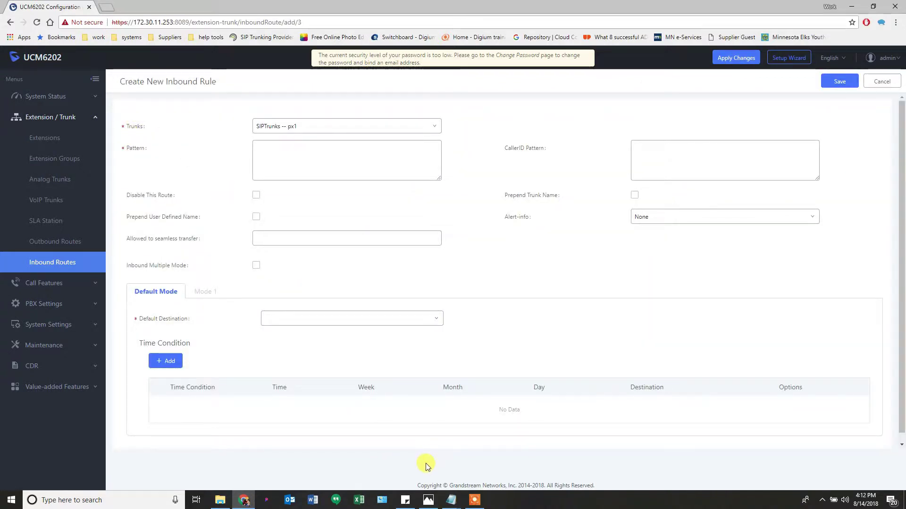
pyautogui.click(428, 501)
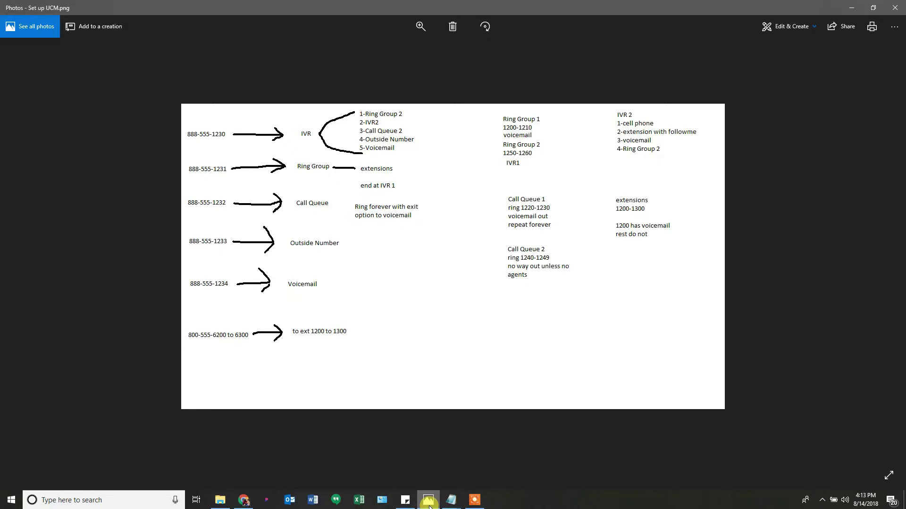
pyautogui.click(428, 501)
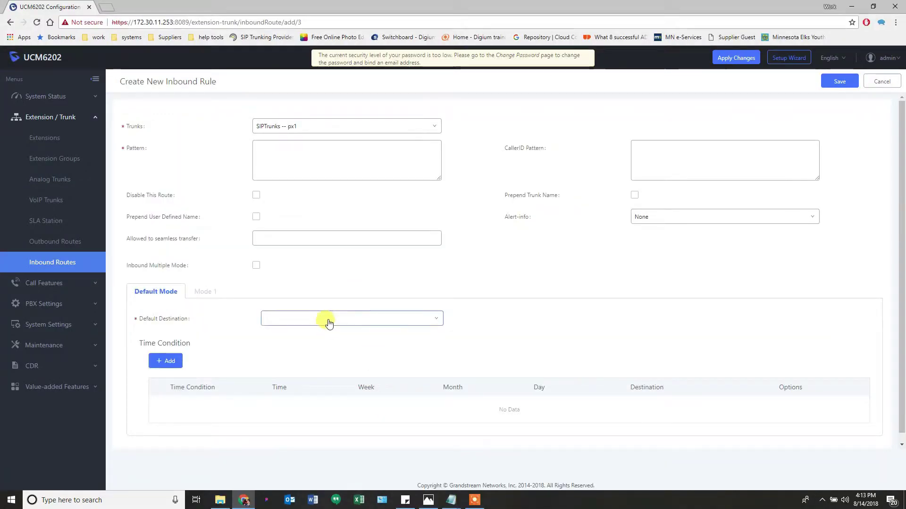
pyautogui.click(328, 323)
pyautogui.click(279, 425)
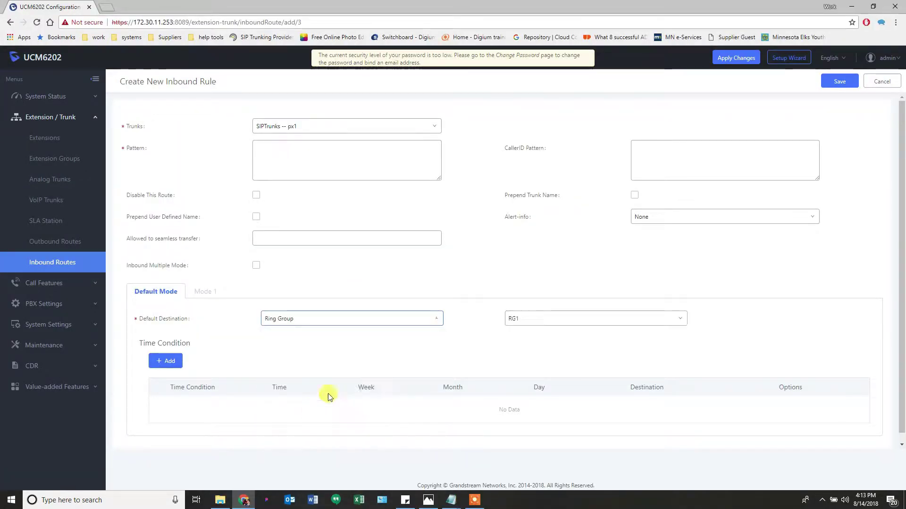
pyautogui.click(531, 322)
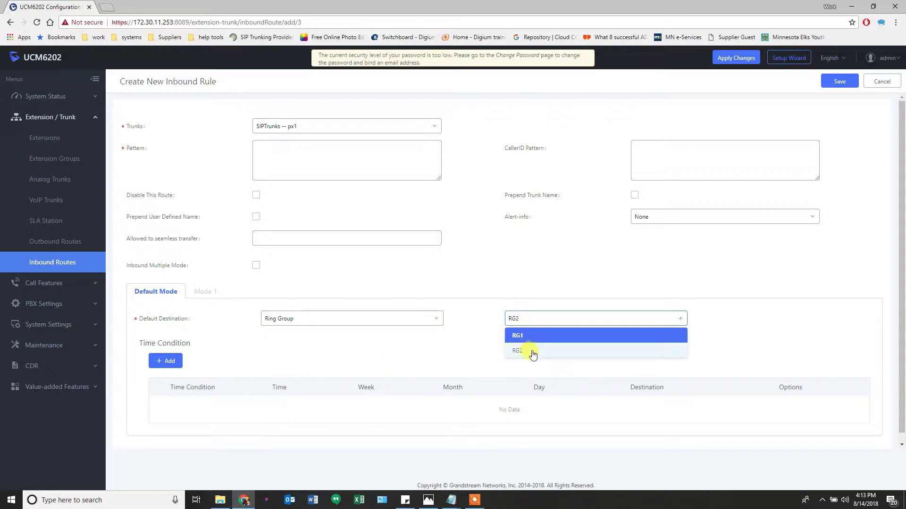
pyautogui.click(532, 351)
pyautogui.click(334, 148)
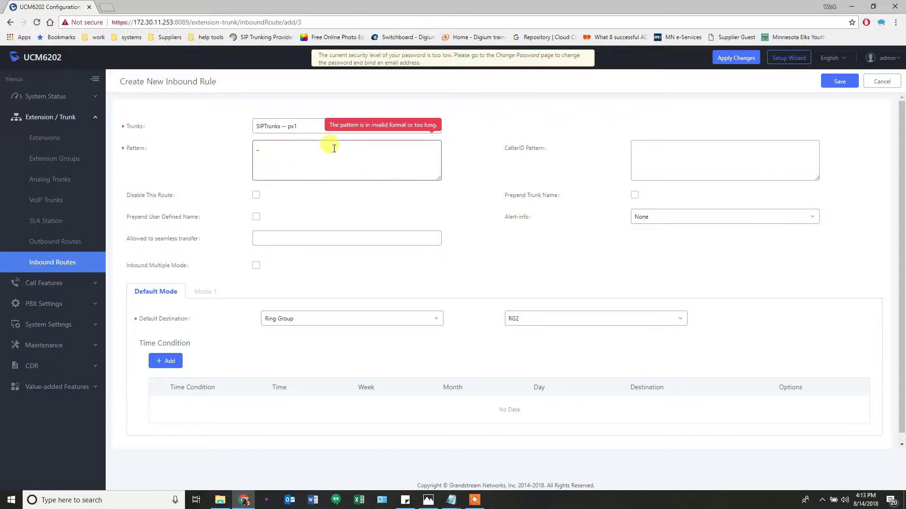
pyautogui.write('18885551231')
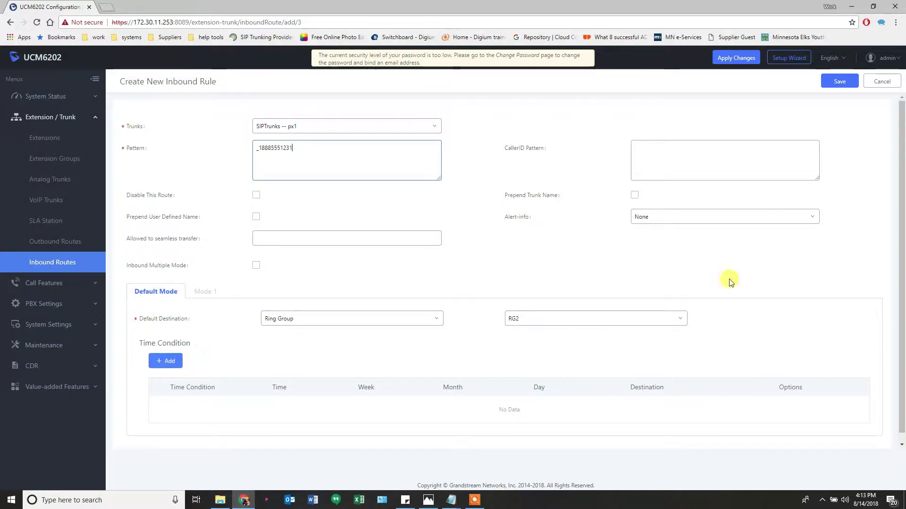
pyautogui.click(833, 84)
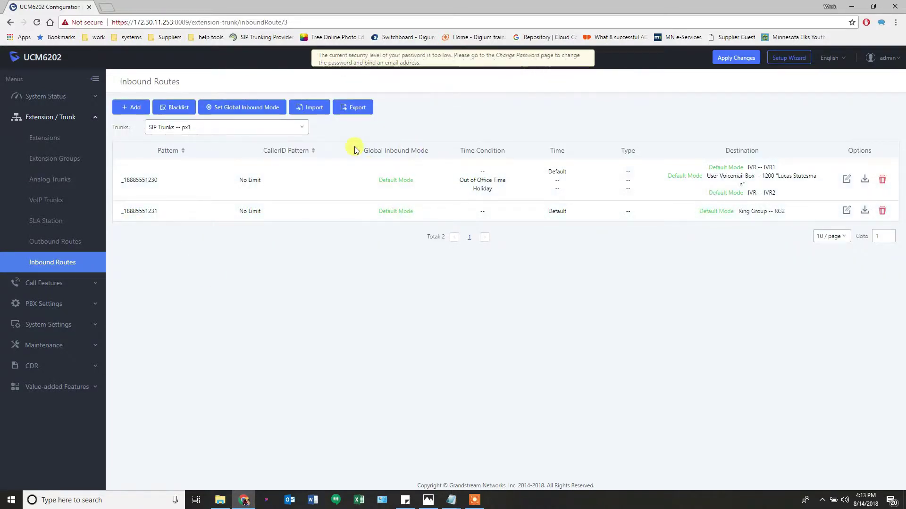
pyautogui.click(126, 110)
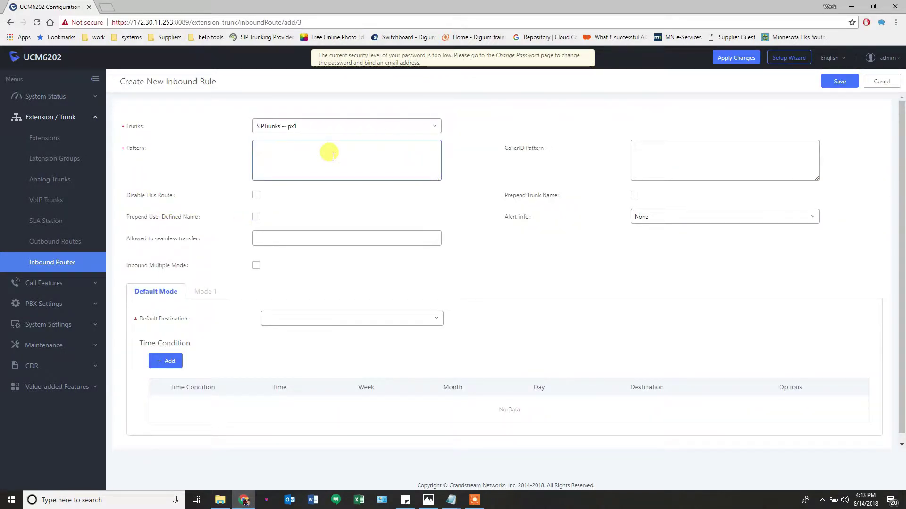
pyautogui.write('_18885551232')
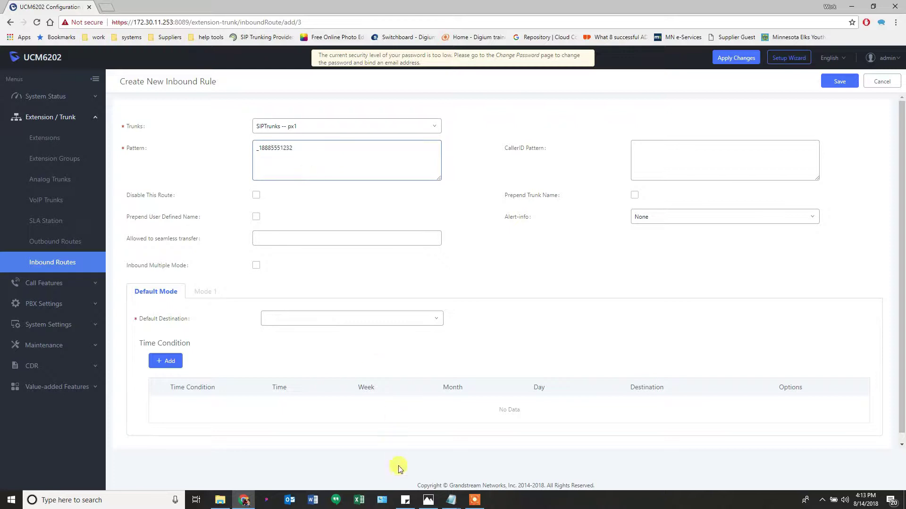
pyautogui.click(428, 500)
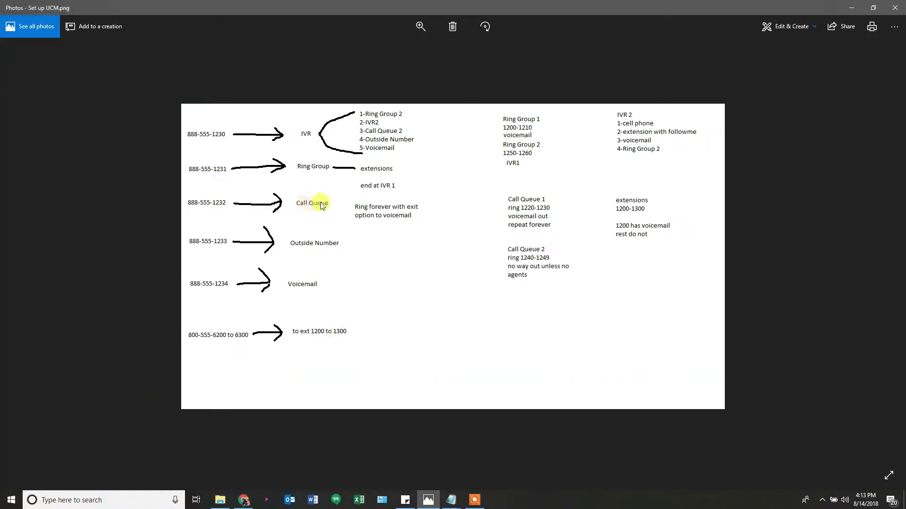
pyautogui.click(427, 496)
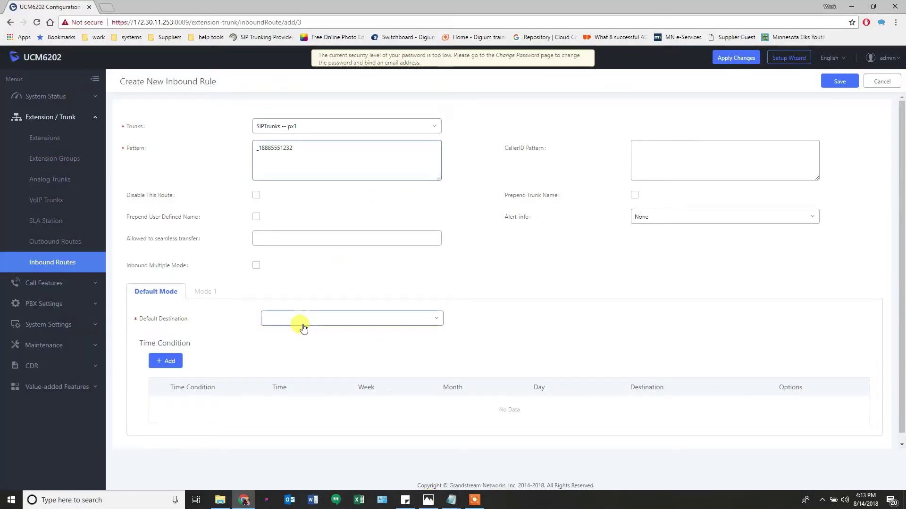
pyautogui.click(303, 327)
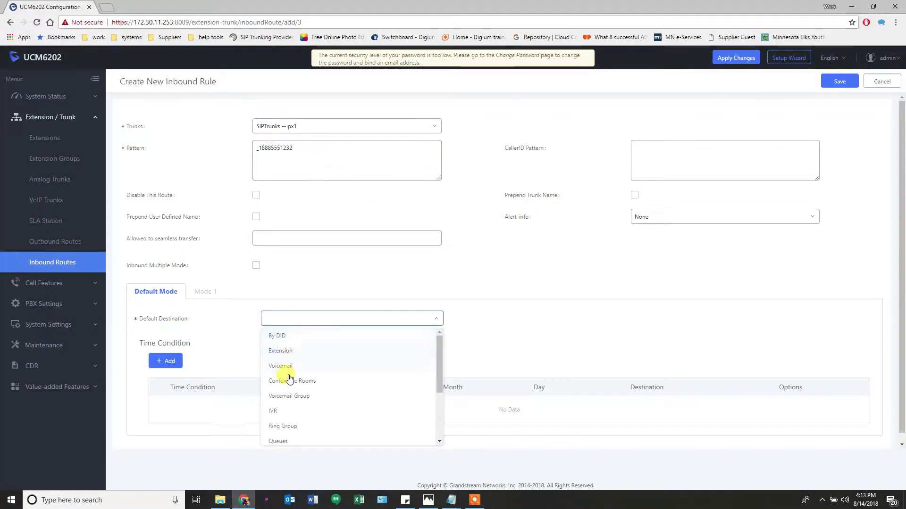
pyautogui.scroll(-1, 284, 415)
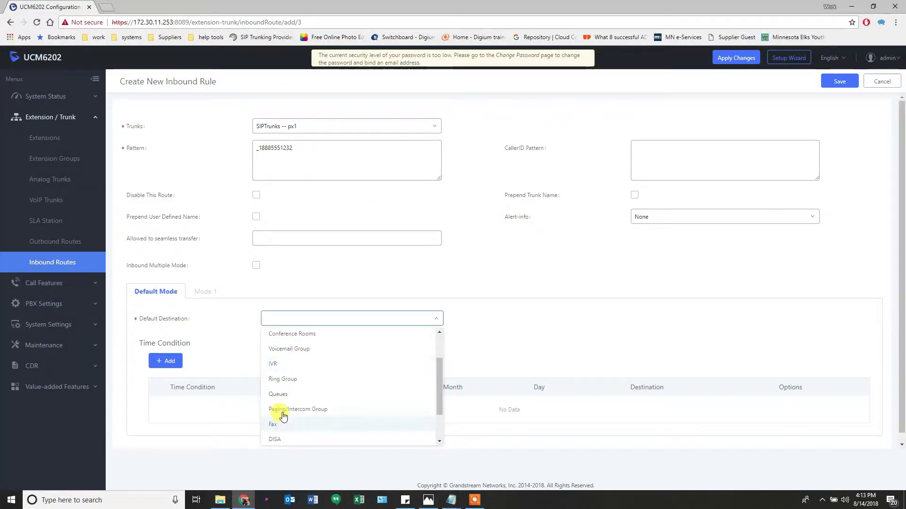
pyautogui.click(279, 395)
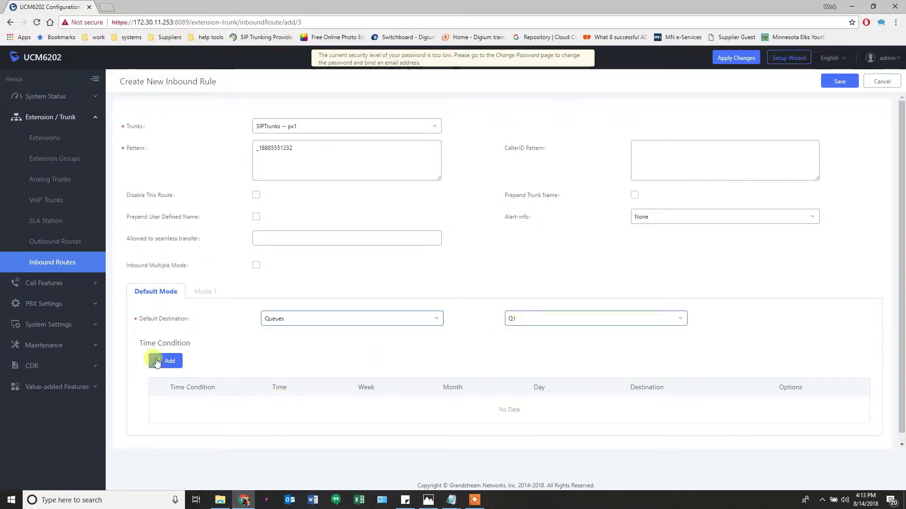
pyautogui.click(836, 81)
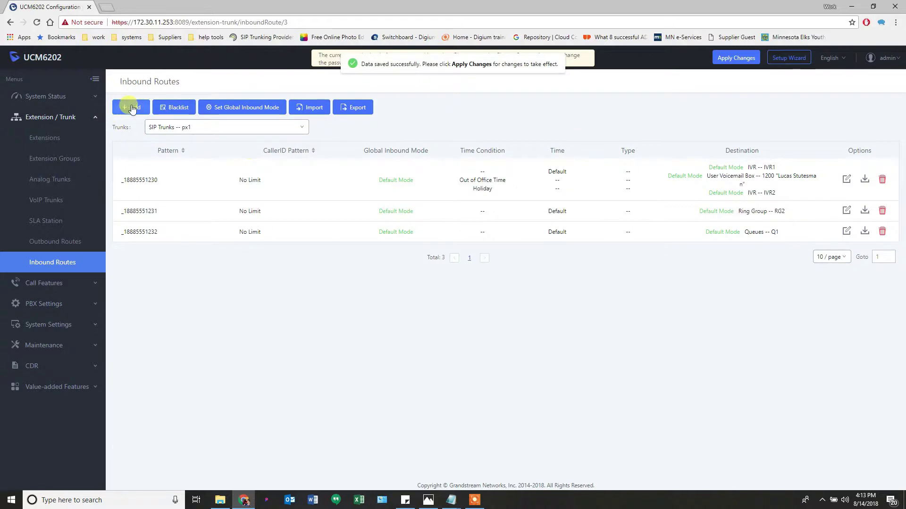
pyautogui.click(131, 107)
pyautogui.click(290, 159)
pyautogui.write('_')
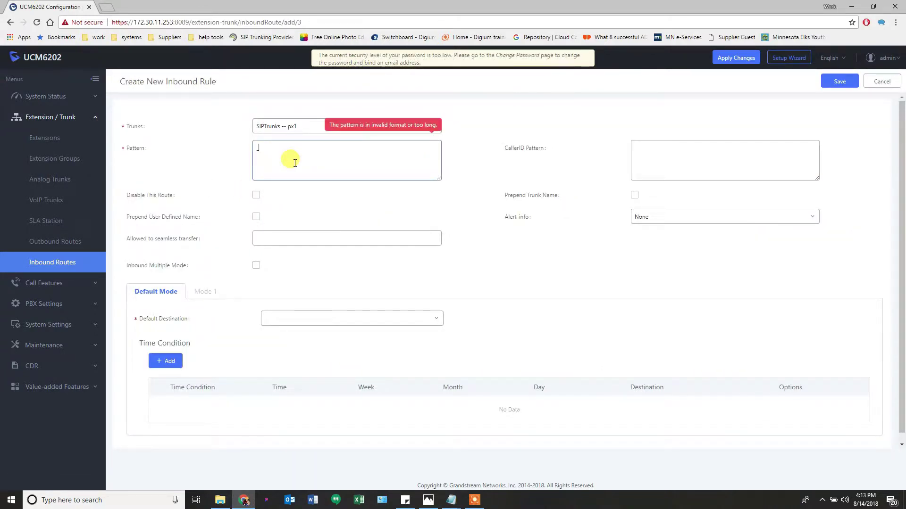
pyautogui.write('1888555')
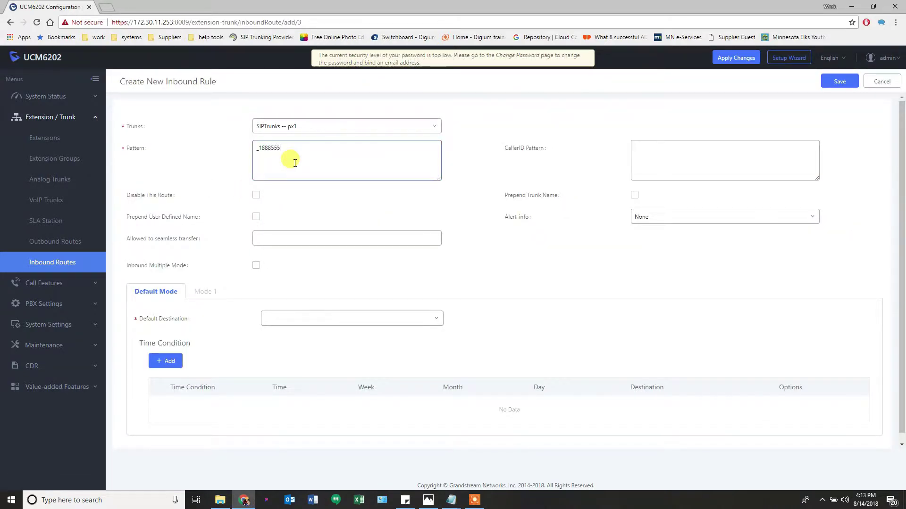
pyautogui.write('1233')
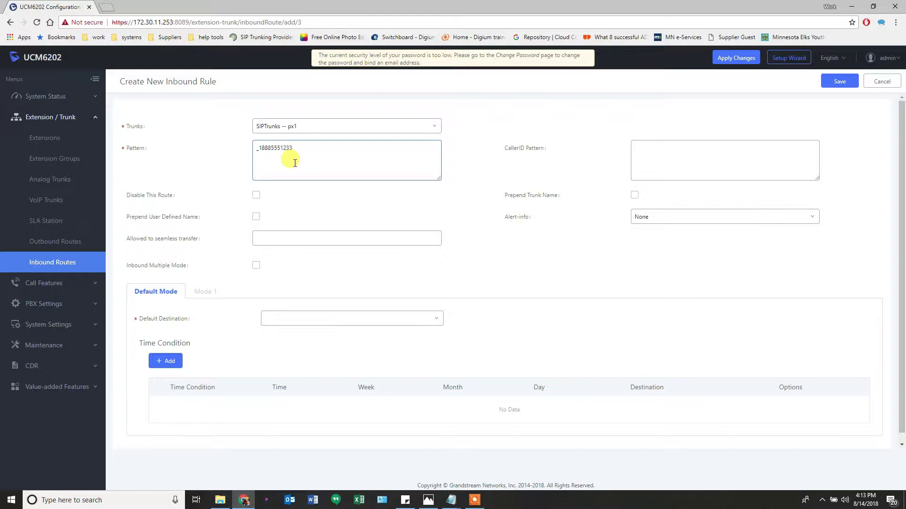
pyautogui.click(428, 500)
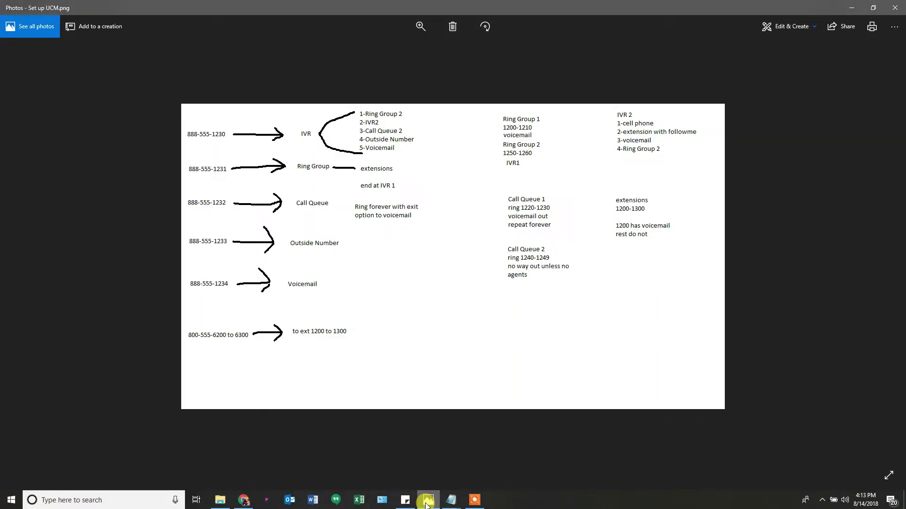
pyautogui.click(428, 500)
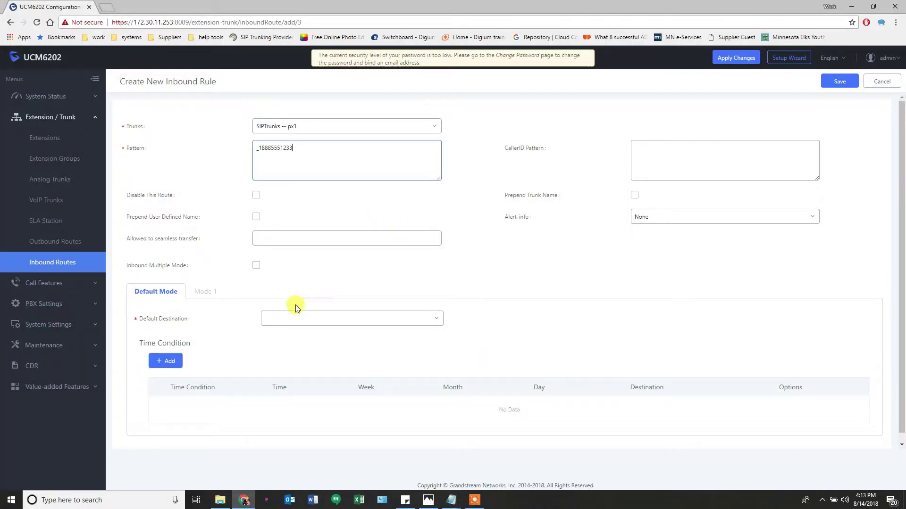
pyautogui.click(294, 318)
pyautogui.scroll(-1, 300, 379)
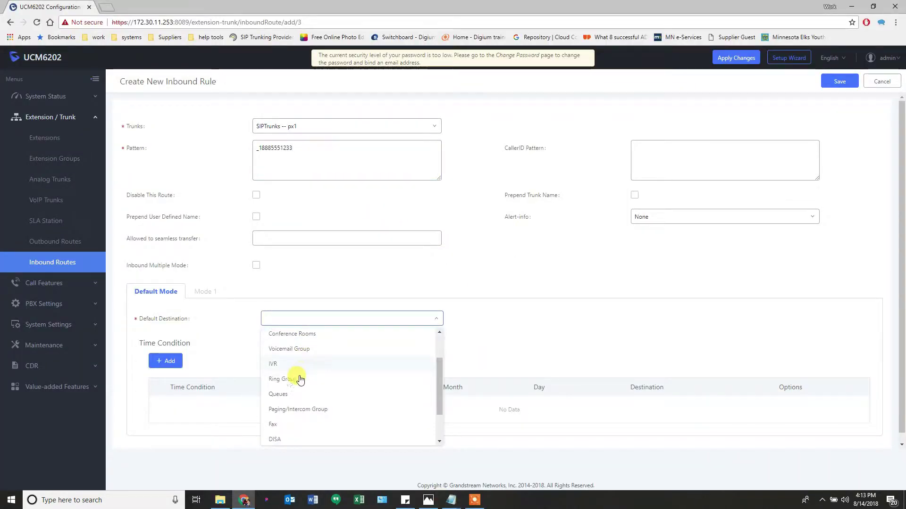
pyautogui.scroll(-1, 283, 411)
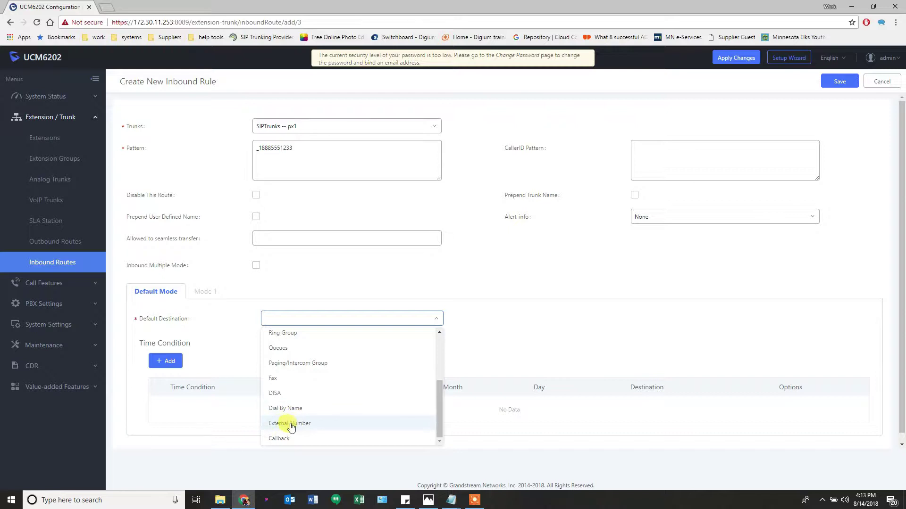
pyautogui.click(290, 424)
pyautogui.click(524, 319)
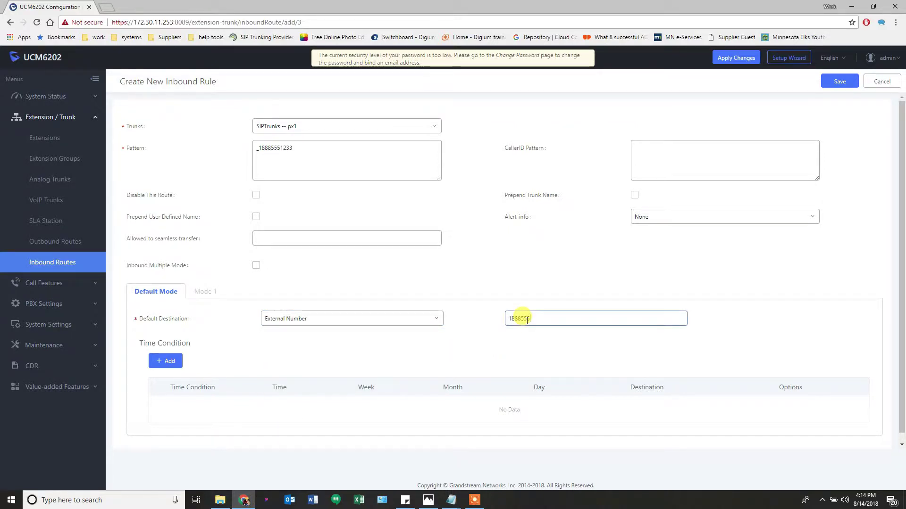
pyautogui.write('18885555432')
pyautogui.click(833, 84)
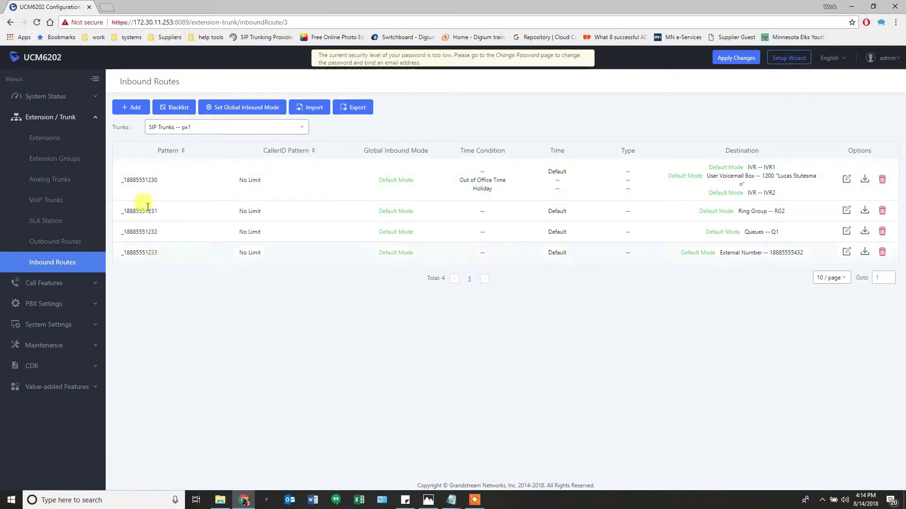
pyautogui.click(133, 108)
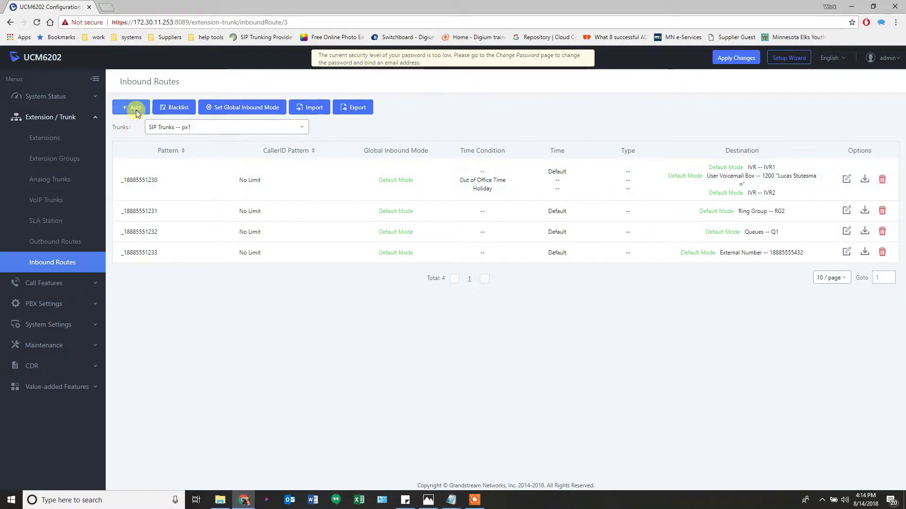
pyautogui.click(272, 164)
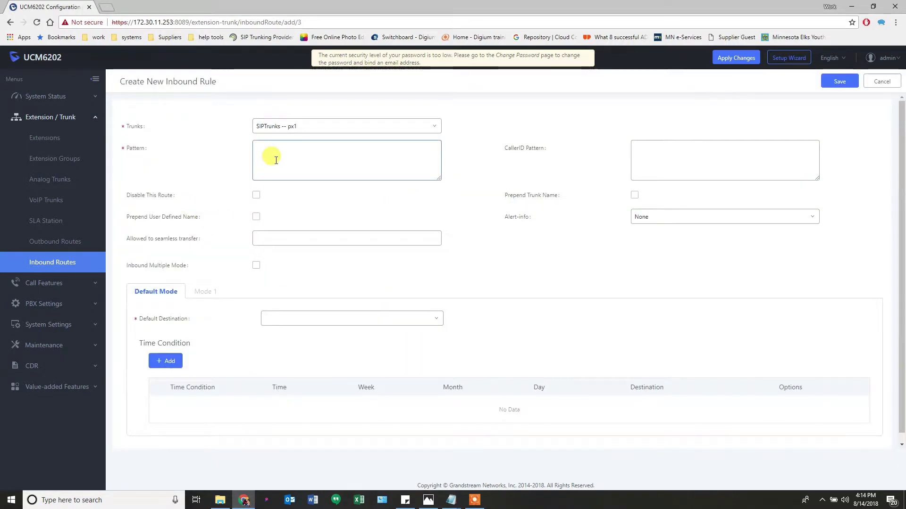
pyautogui.write('_1888')
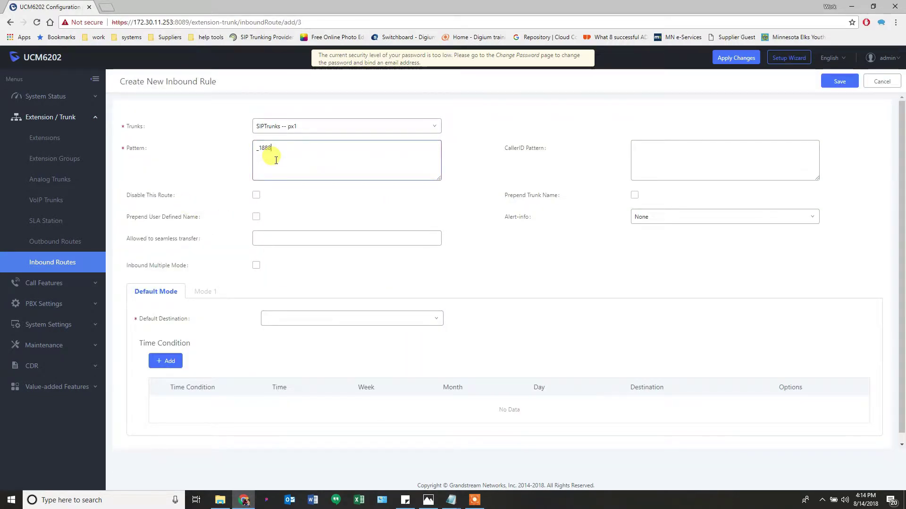
pyautogui.write('5551234')
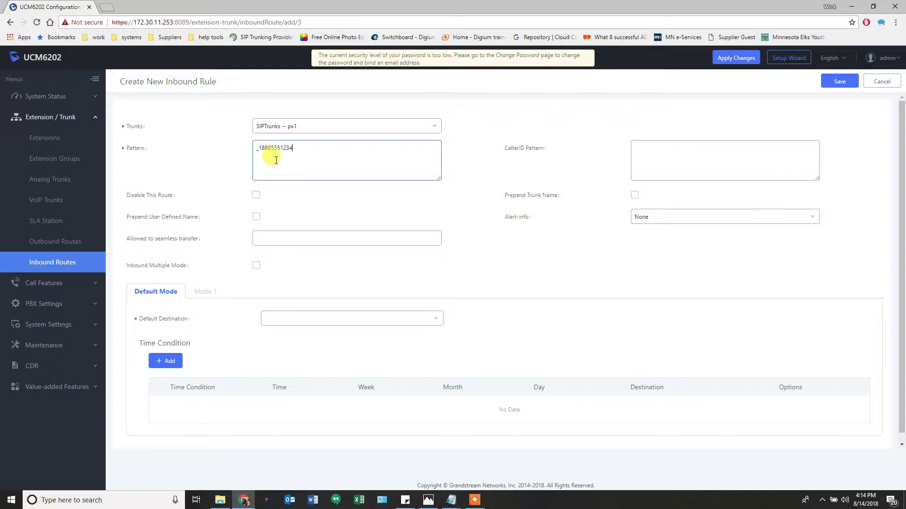
pyautogui.click(427, 503)
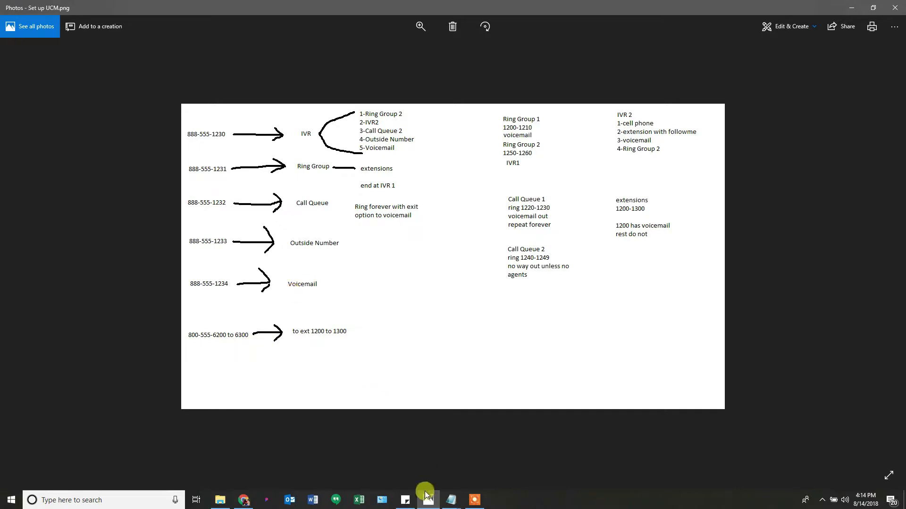
pyautogui.click(425, 496)
pyautogui.click(312, 319)
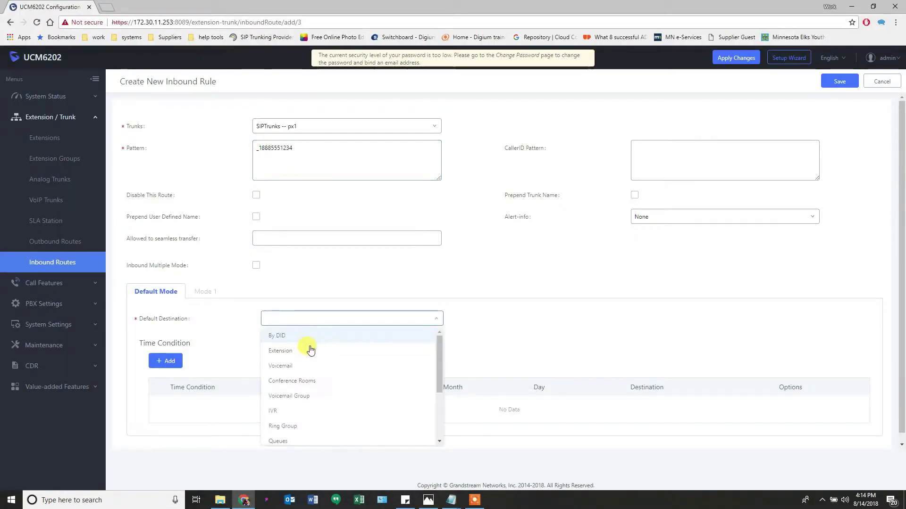
pyautogui.click(308, 366)
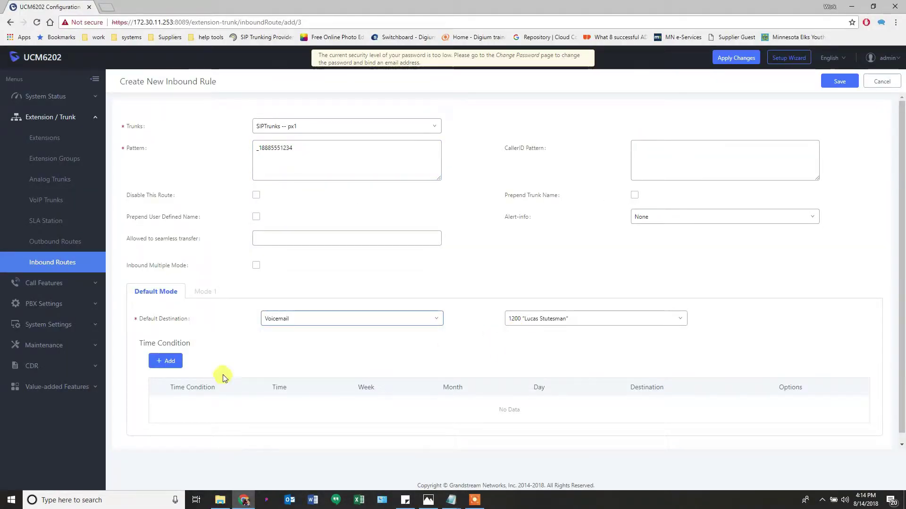
pyautogui.click(838, 81)
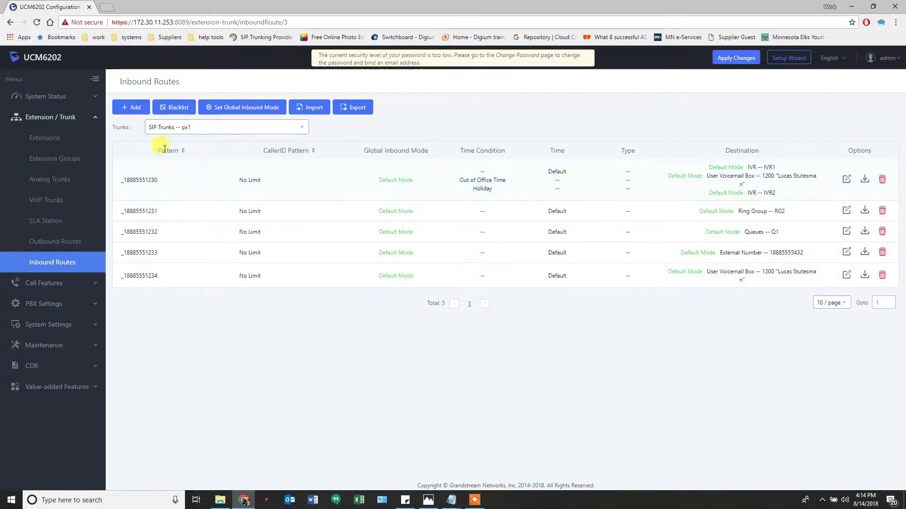
pyautogui.click(183, 151)
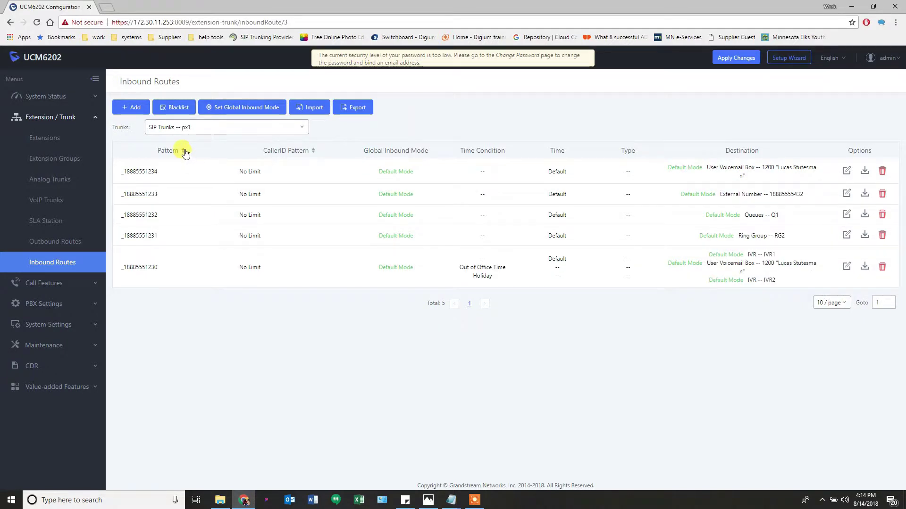
pyautogui.click(184, 151)
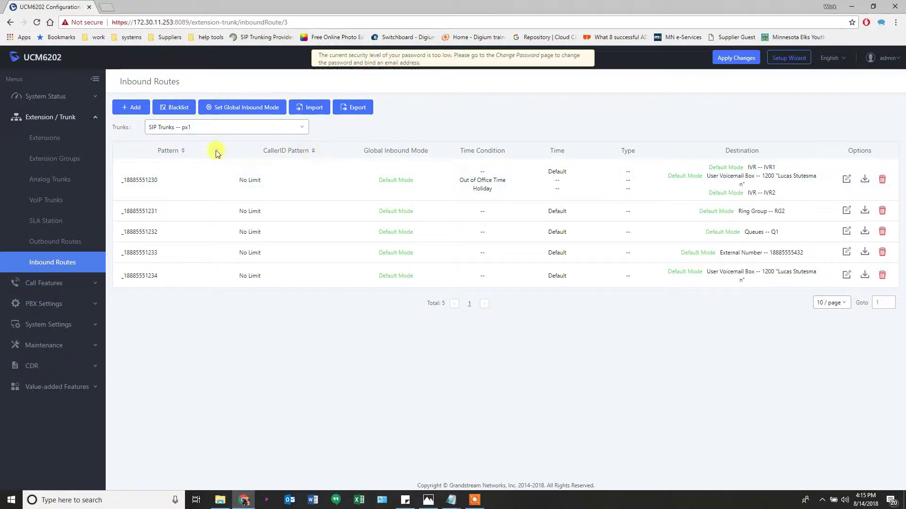
pyautogui.click(186, 153)
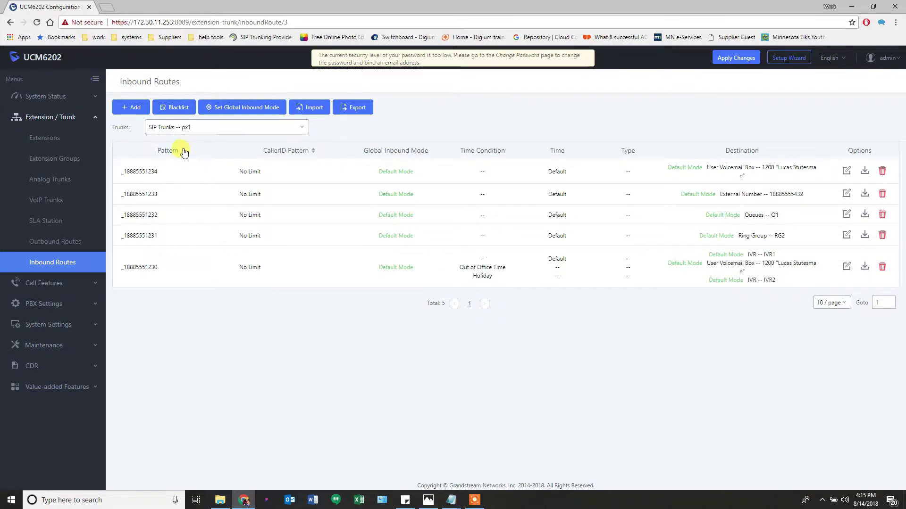
pyautogui.click(184, 150)
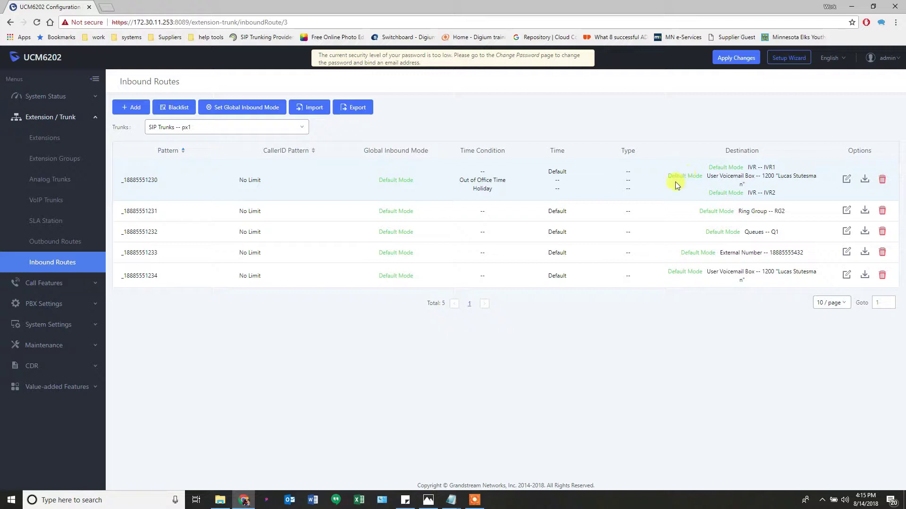
pyautogui.moveTo(467, 180); pyautogui.dragTo(504, 192)
pyautogui.moveTo(760, 192); pyautogui.dragTo(776, 194)
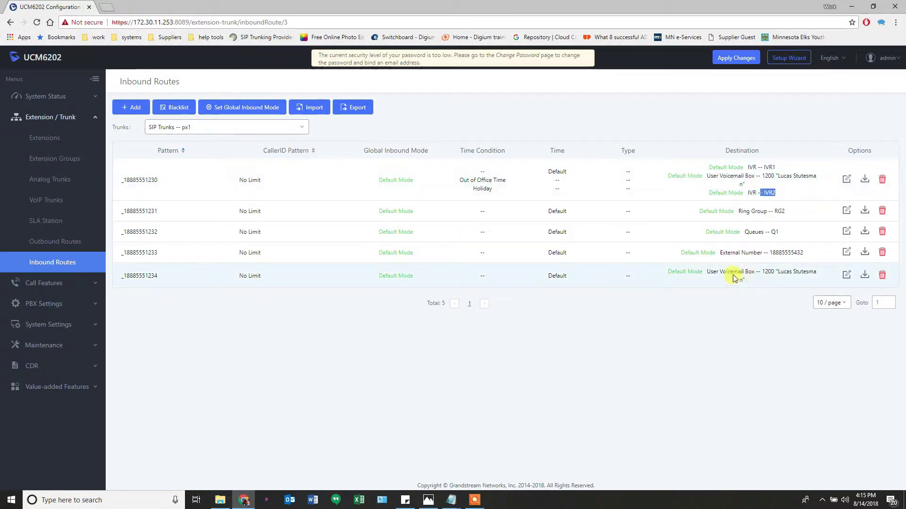
pyautogui.moveTo(519, 169); pyautogui.dragTo(749, 169)
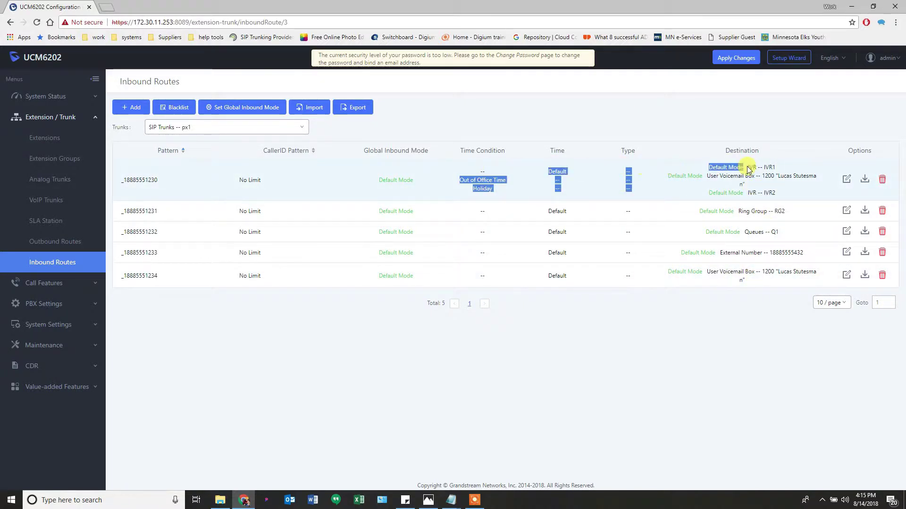
pyautogui.click(340, 168)
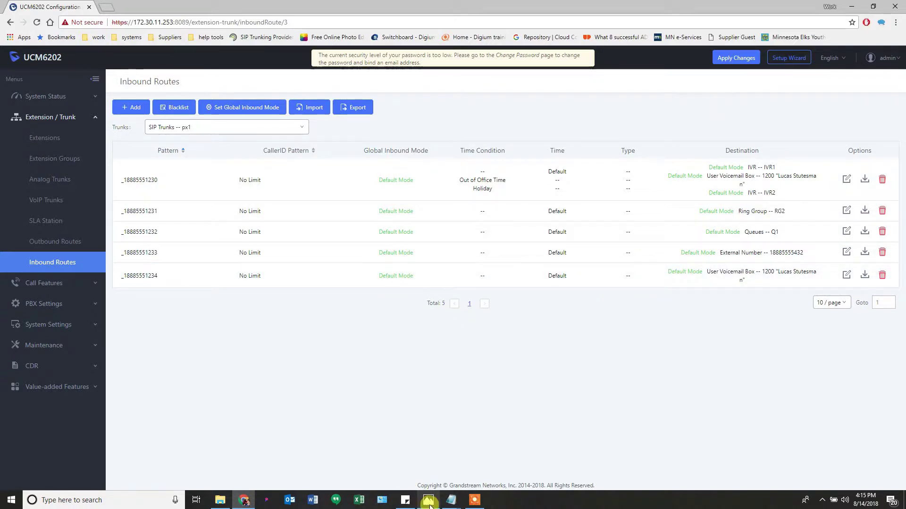
pyautogui.moveTo(429, 504)
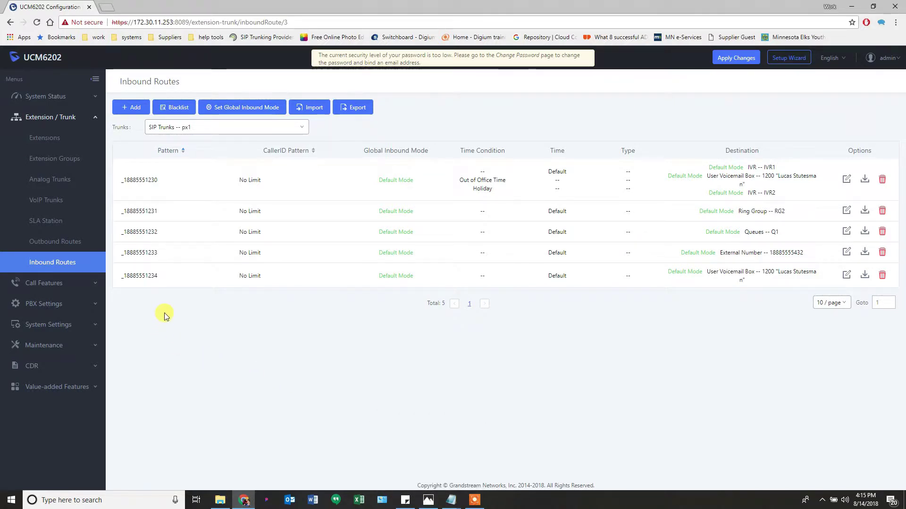
pyautogui.click(427, 500)
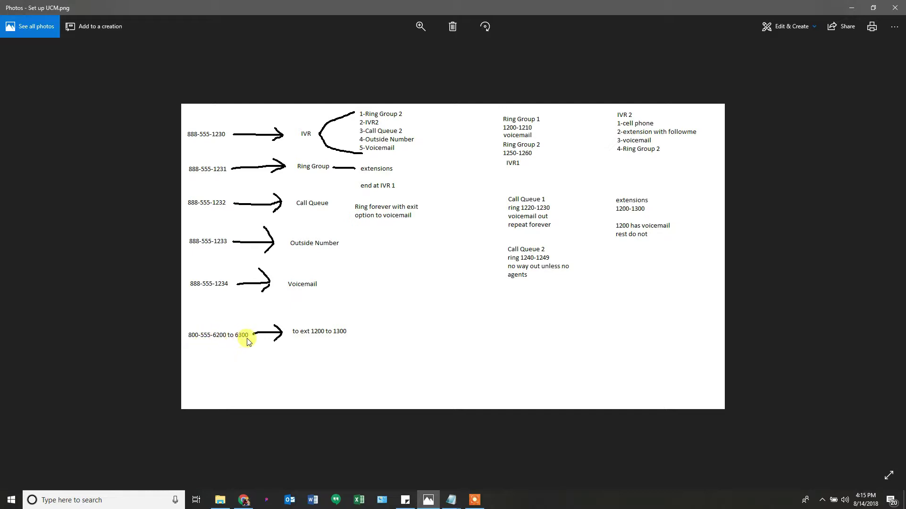
pyautogui.moveTo(432, 502)
pyautogui.click(431, 503)
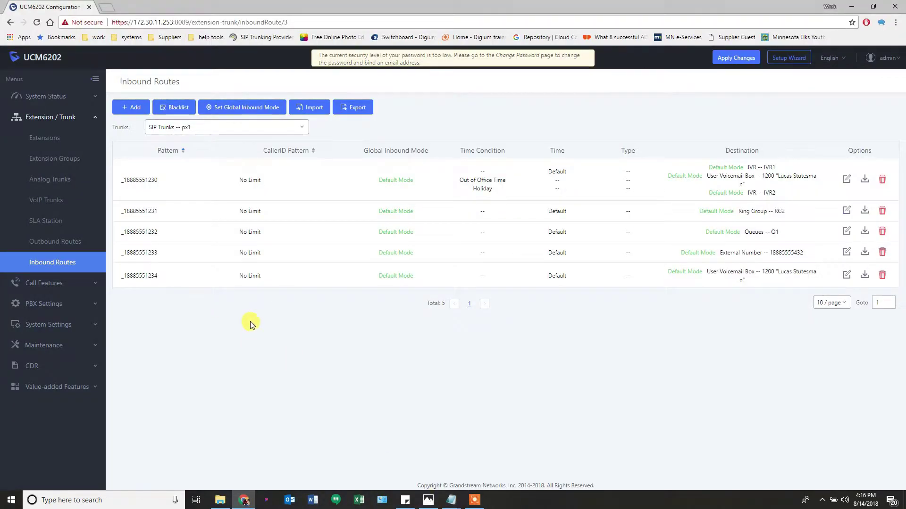
# Start a new px1 inbound rule and enter the pattern _18885556xxx
pyautogui.click(132, 108)
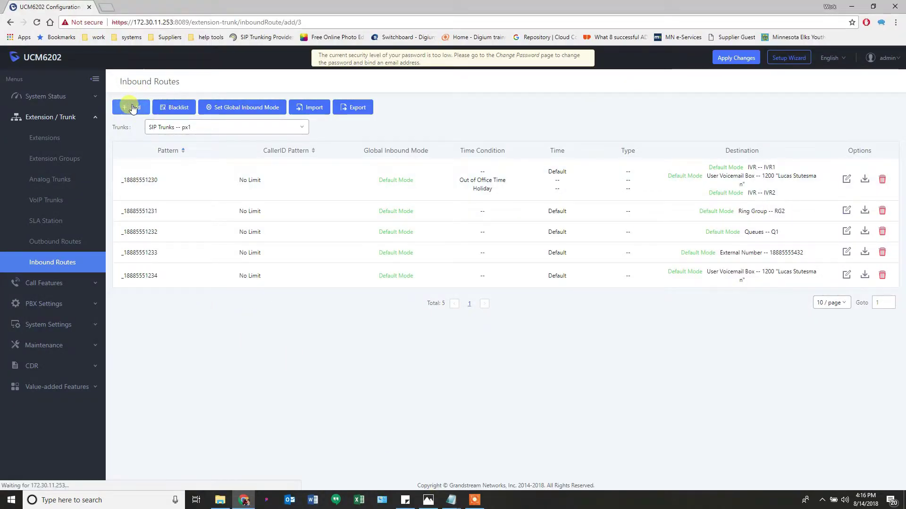
pyautogui.click(290, 164)
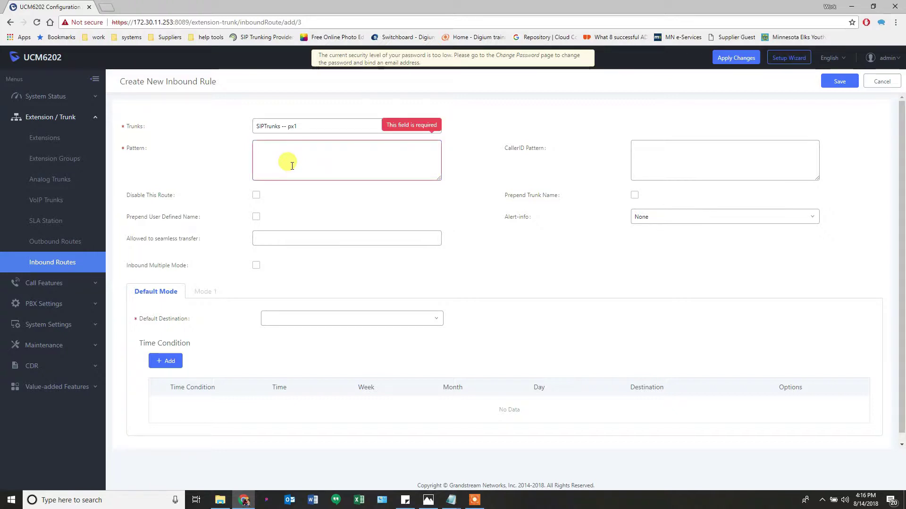
pyautogui.write('_')
pyautogui.write('8885556xxx')
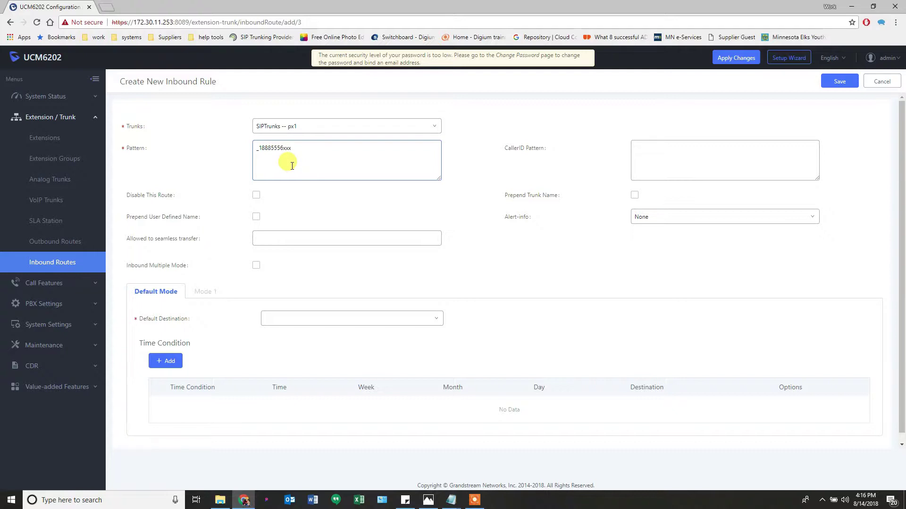
pyautogui.moveTo(284, 147); pyautogui.dragTo(292, 148)
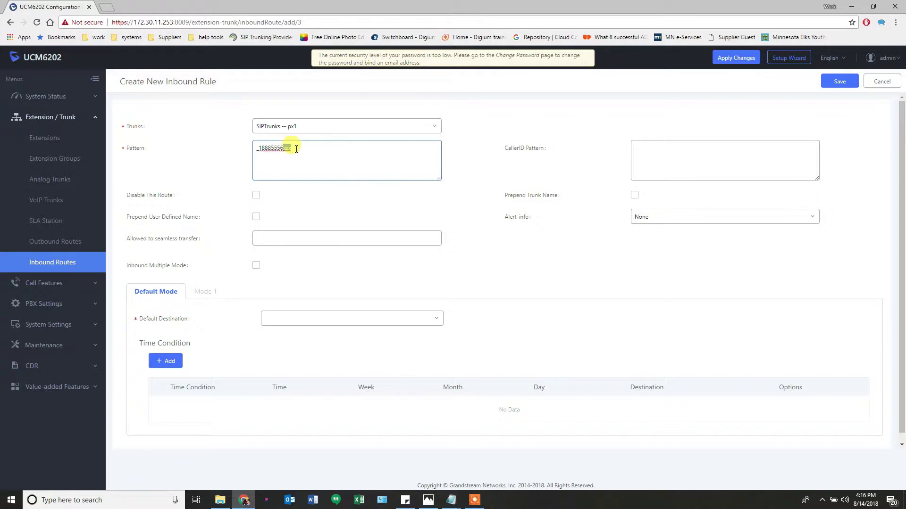
pyautogui.click(434, 502)
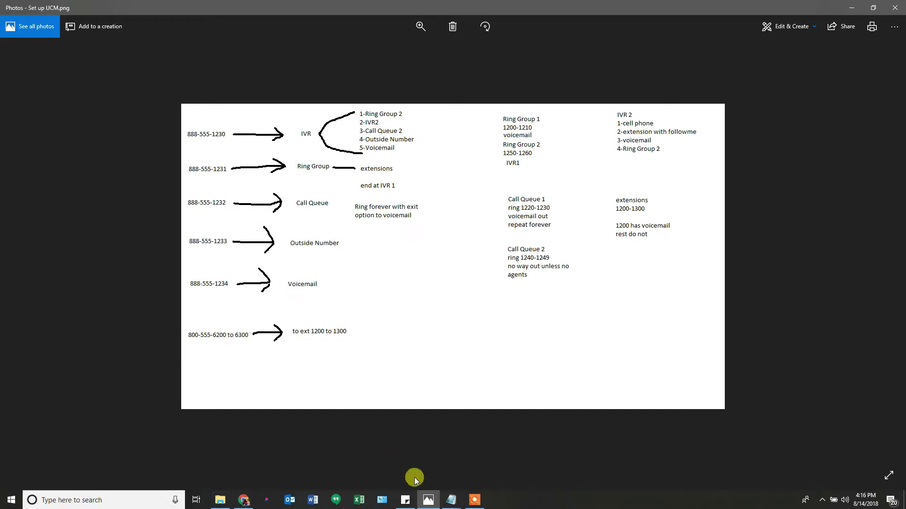
pyautogui.click(427, 499)
# Edit the pattern to _18005556xxx
pyautogui.doubleClick(287, 150)
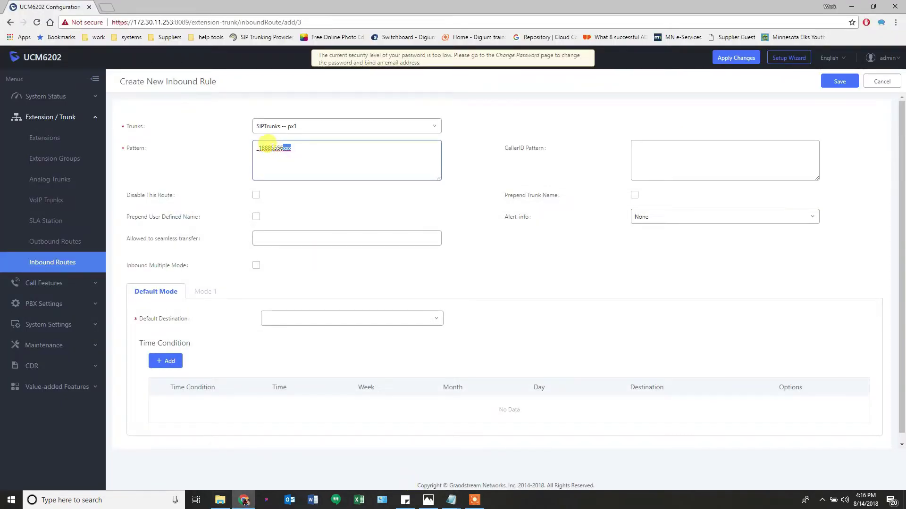
pyautogui.click(271, 149)
pyautogui.press('BackSpace')
pyautogui.press('BackSpace')
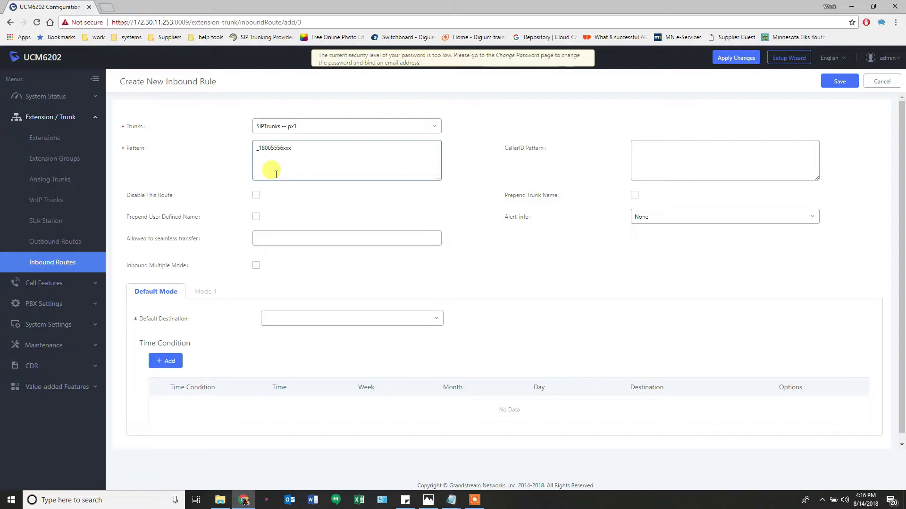
pyautogui.moveTo(270, 148); pyautogui.dragTo(293, 150)
pyautogui.press('Left')
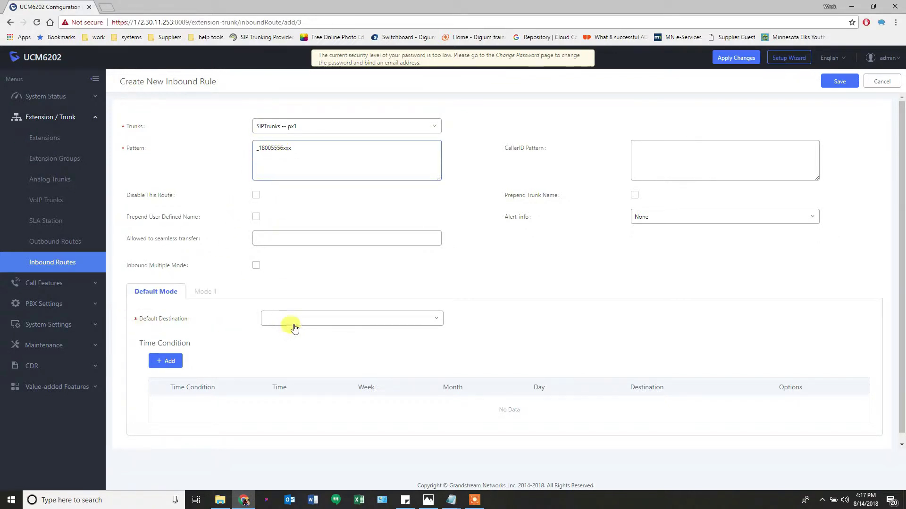
# Set the default destination to By DID, keeping Extension as the only allowed DID destination
pyautogui.click(310, 323)
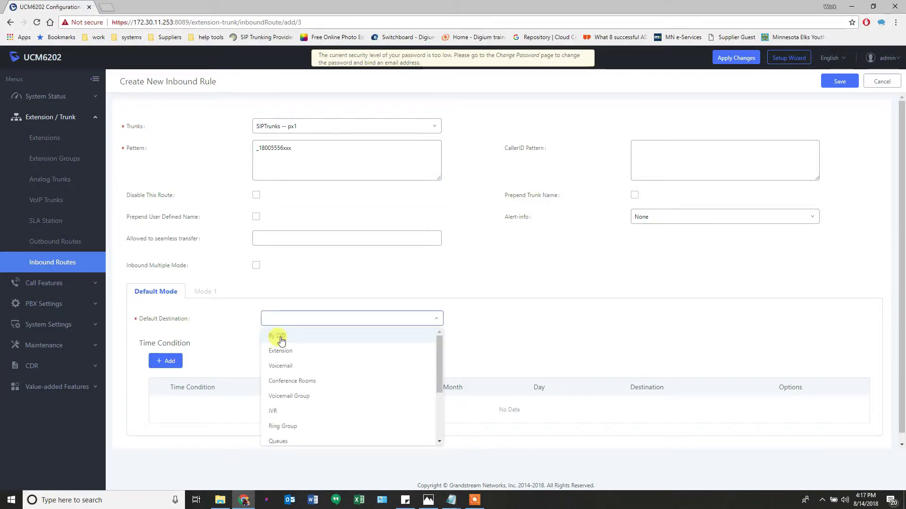
pyautogui.click(281, 338)
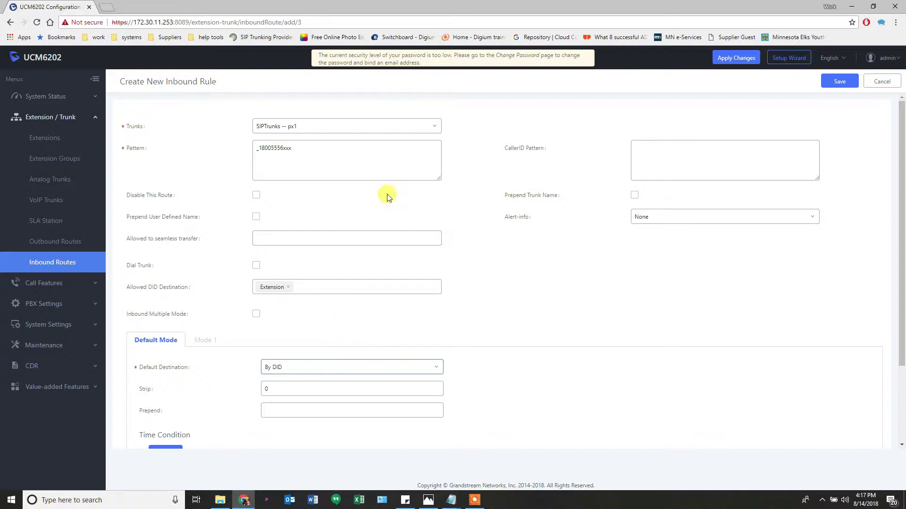
pyautogui.moveTo(150, 293)
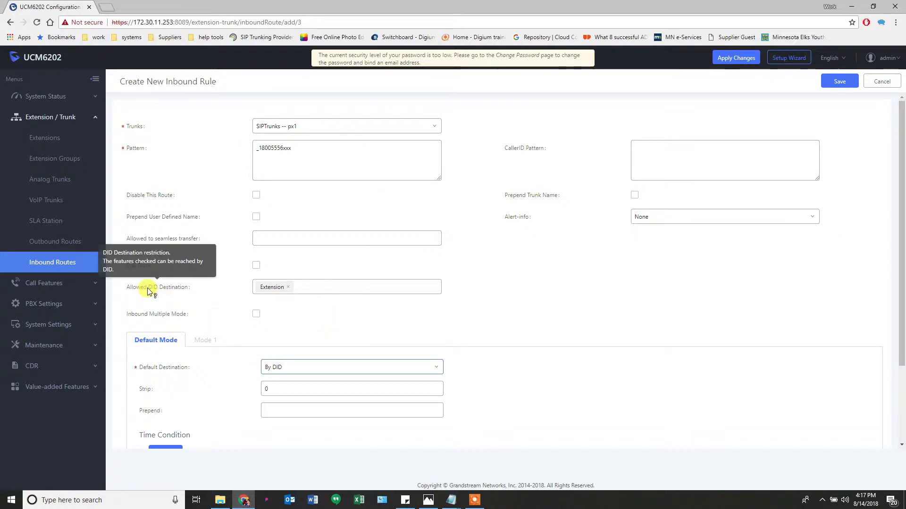
pyautogui.click(323, 289)
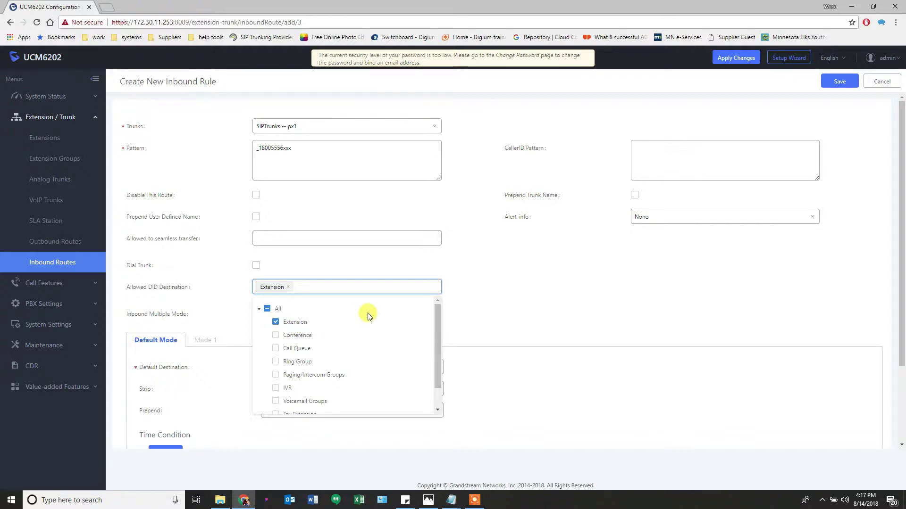
pyautogui.scroll(-1, 368, 316)
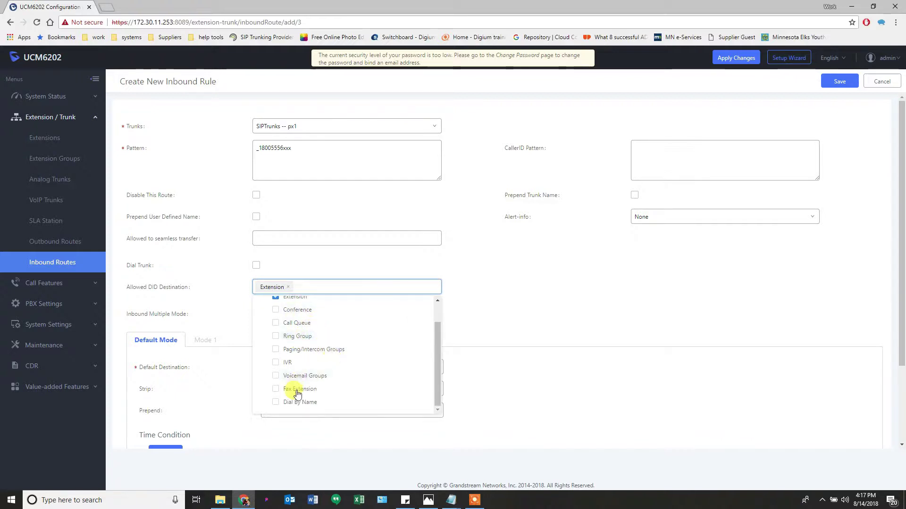
pyautogui.scroll(1, 297, 396)
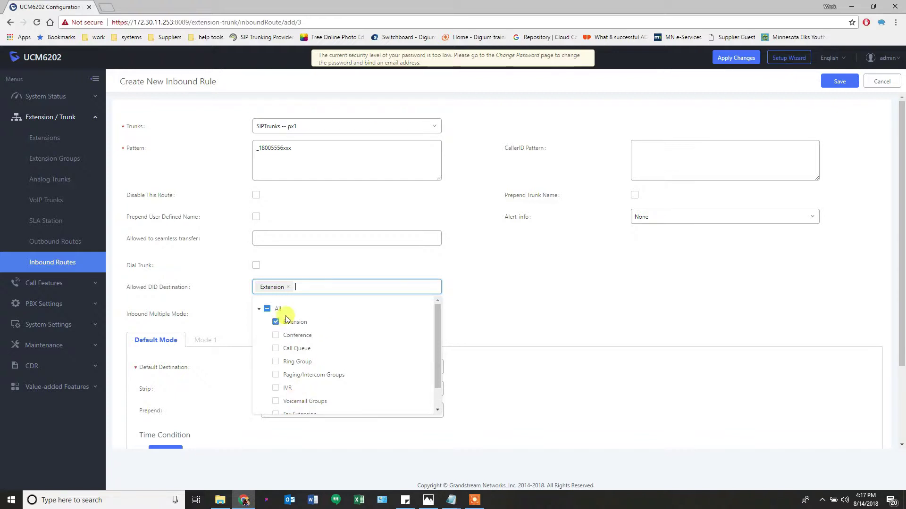
pyautogui.click(343, 262)
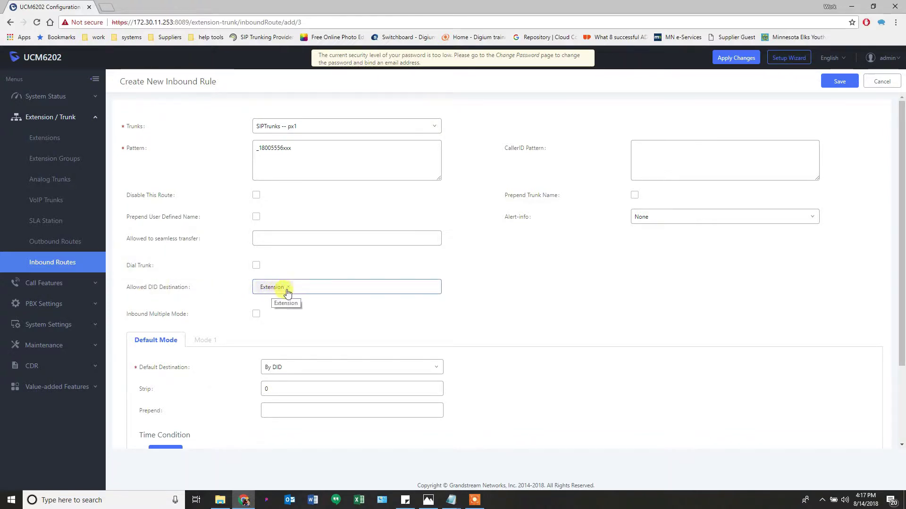
# Set Strip to 8 digits and Prepend to 1 on the _18005556xxx rule
pyautogui.click(273, 156)
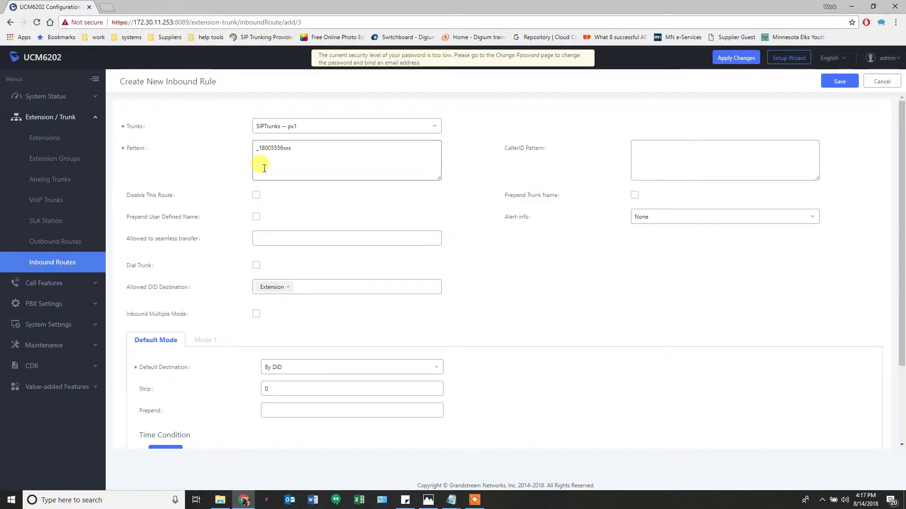
pyautogui.scroll(-1, 283, 370)
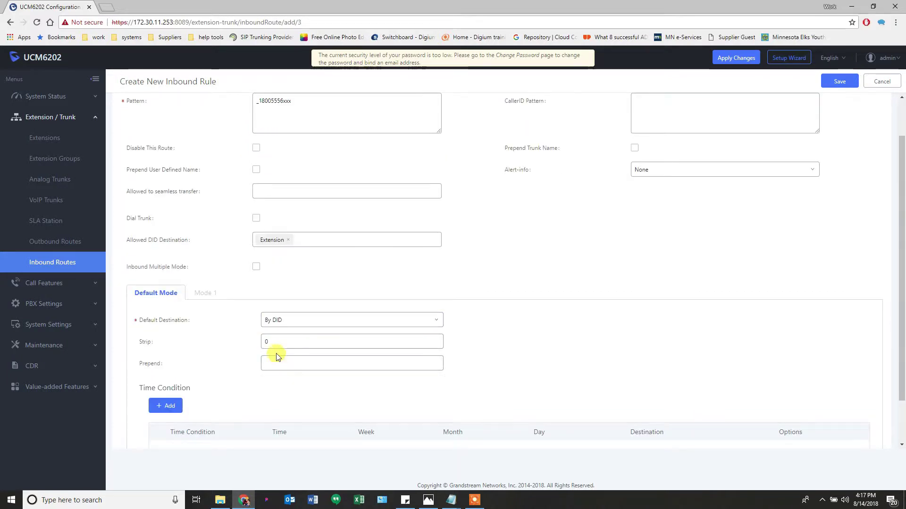
pyautogui.click(146, 346)
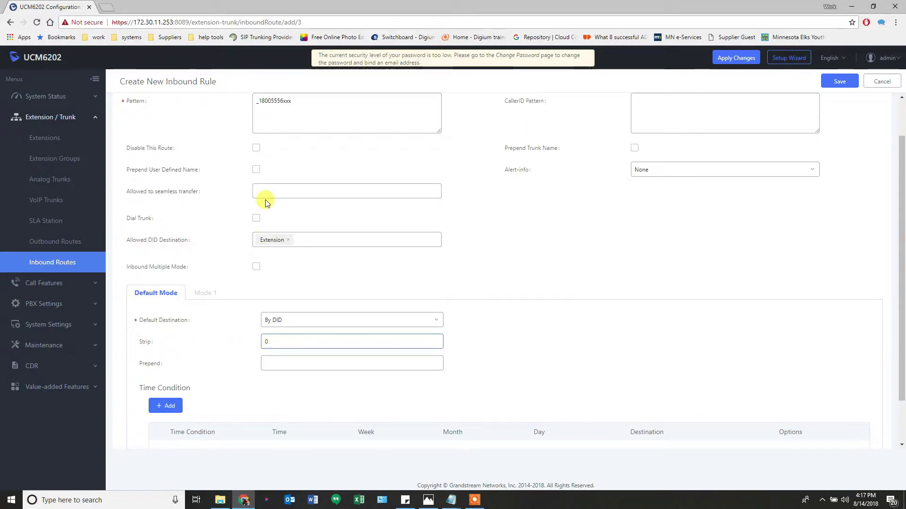
pyautogui.click(263, 106)
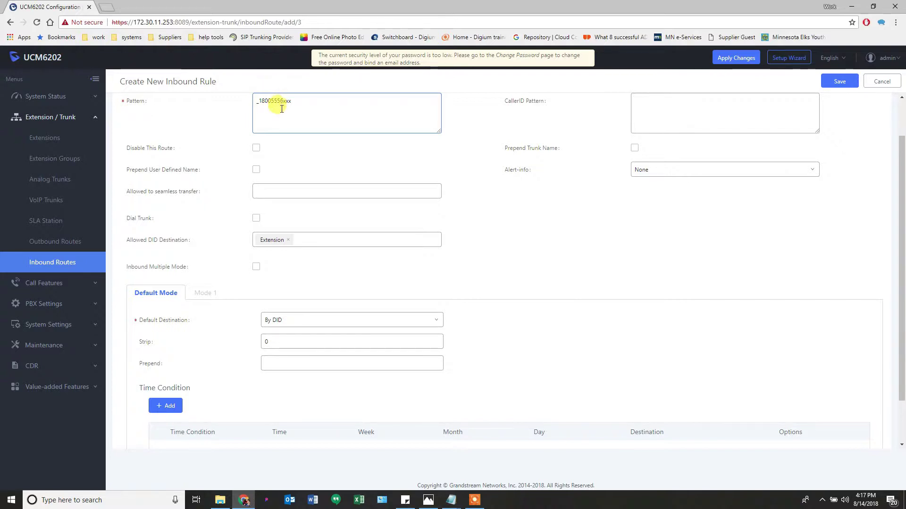
pyautogui.scroll(1, 282, 109)
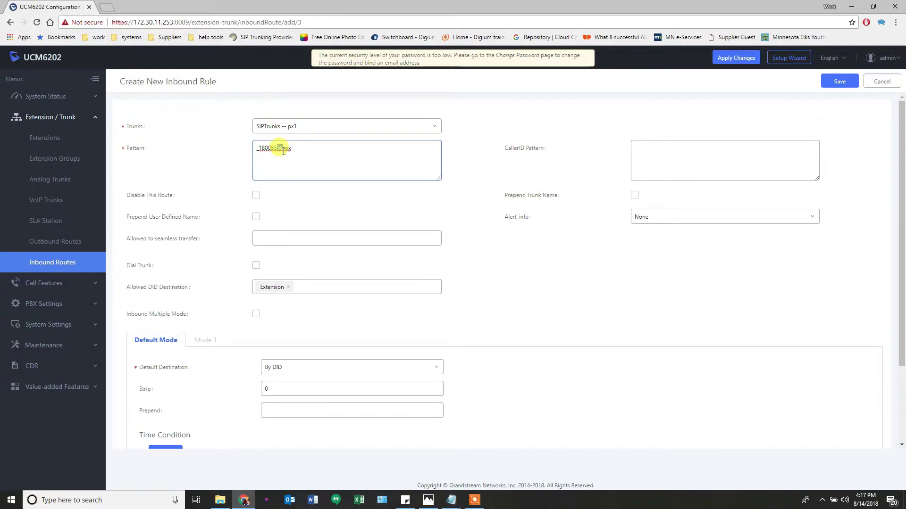
pyautogui.moveTo(284, 149)
pyautogui.mouseDown()
pyautogui.moveTo(262, 168)
pyautogui.moveTo(270, 148)
pyautogui.mouseUp()
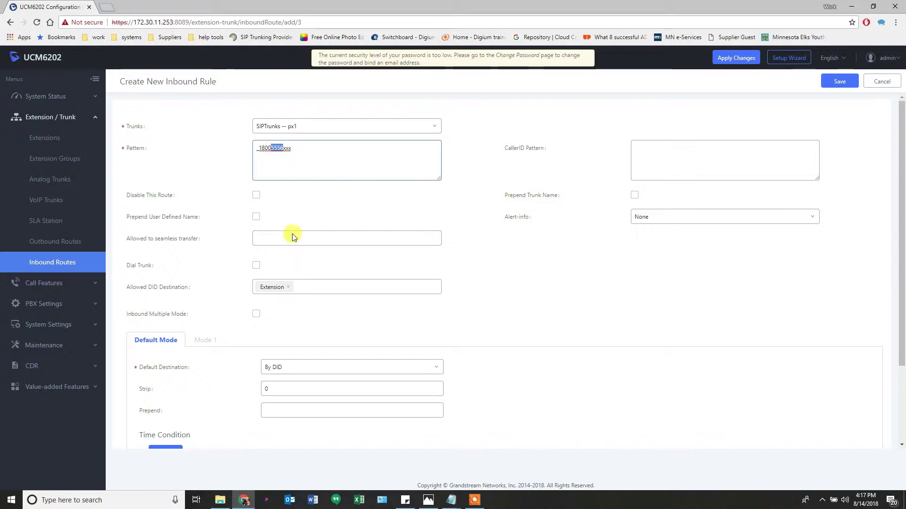
pyautogui.doubleClick(275, 391)
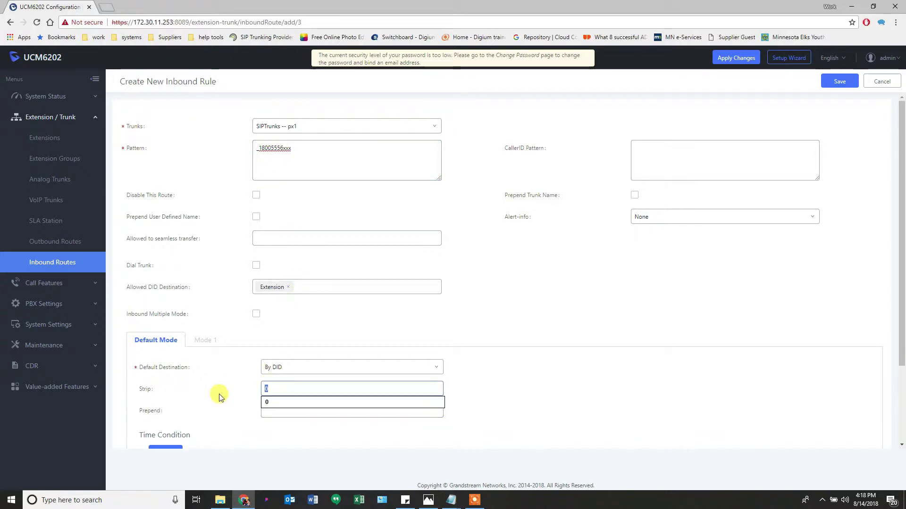
pyautogui.write('8')
pyautogui.click(269, 410)
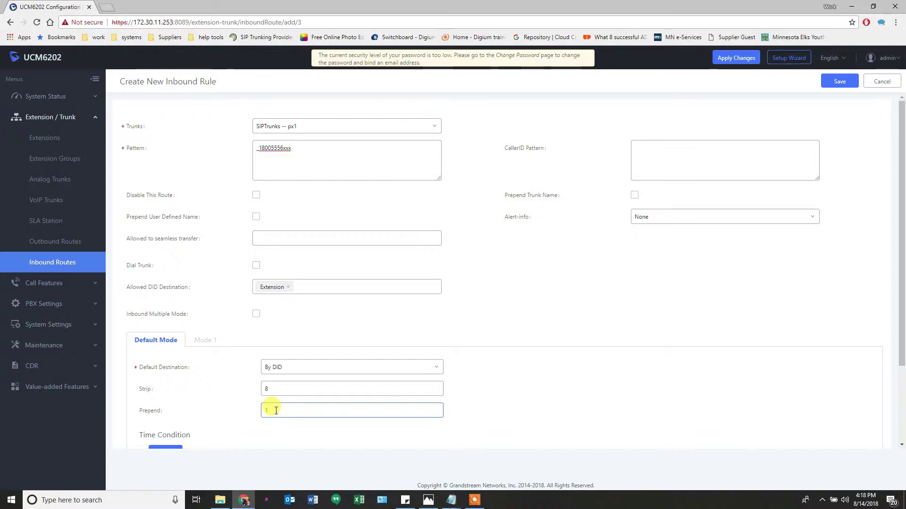
pyautogui.write('1')
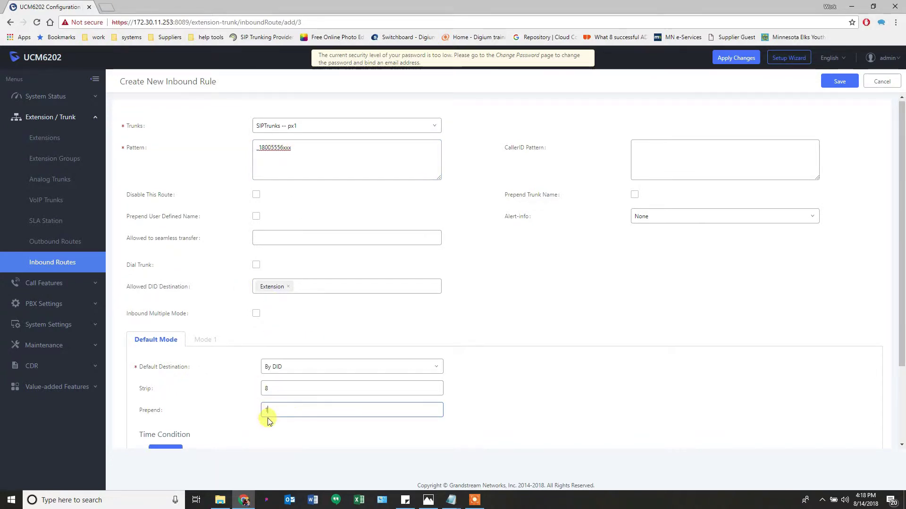
pyautogui.scroll(-1, 264, 416)
pyautogui.scroll(-1, 264, 419)
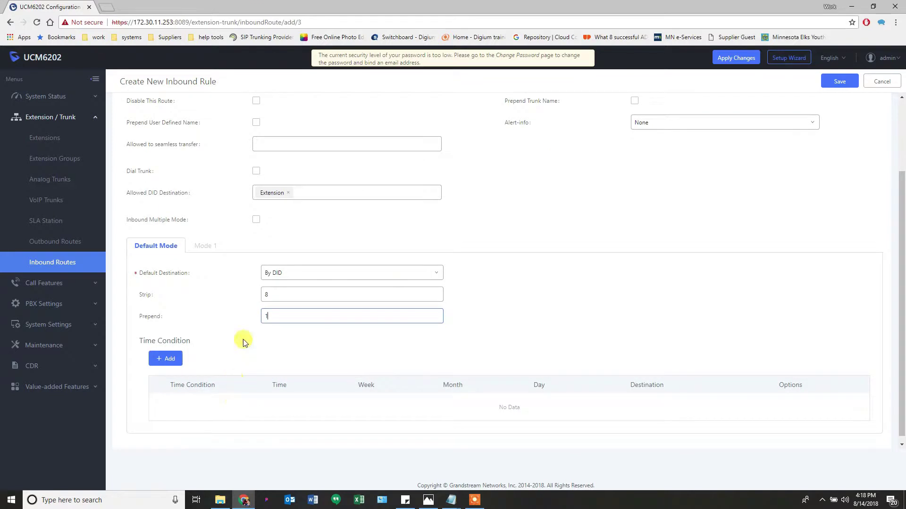
# Save the _18005556xxx inbound route with By DID routing and Strip 8
pyautogui.click(836, 86)
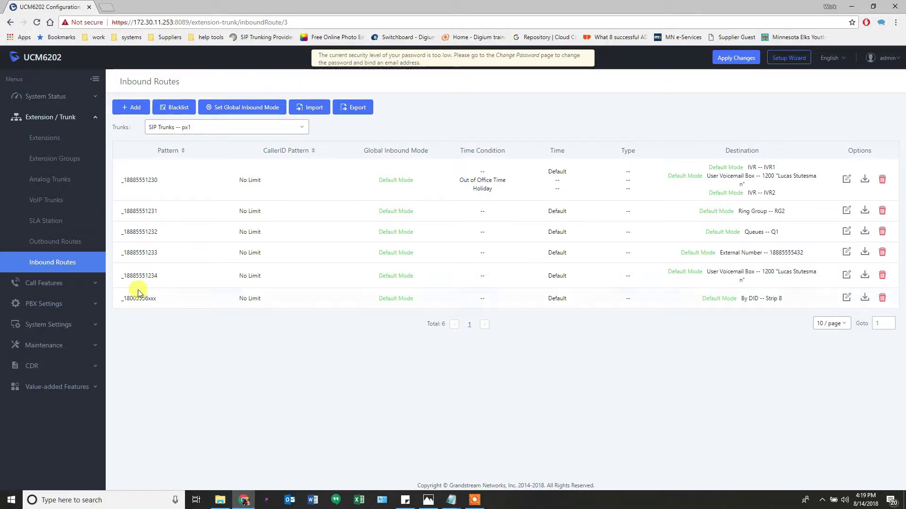
# Switch the Trunks filter to px5 and back to px1, then apply the pending changes
pyautogui.click(237, 127)
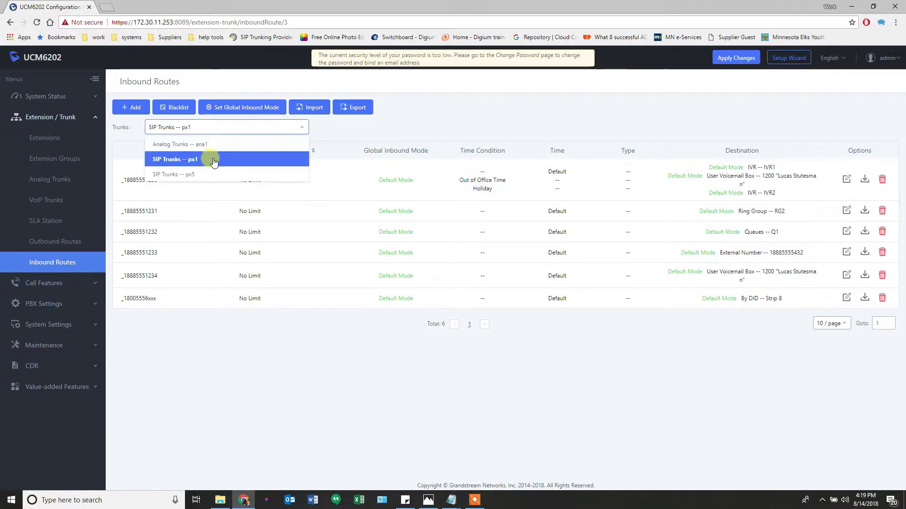
pyautogui.click(209, 174)
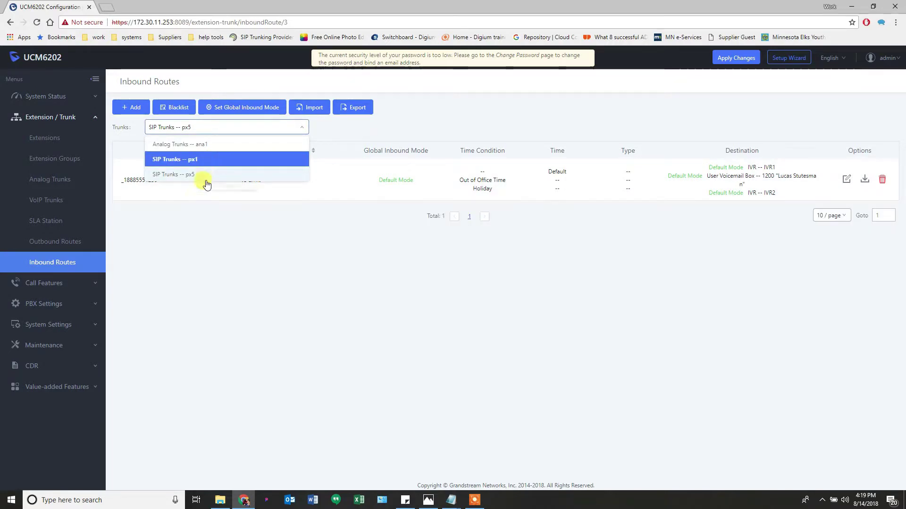
pyautogui.click(178, 132)
pyautogui.click(169, 160)
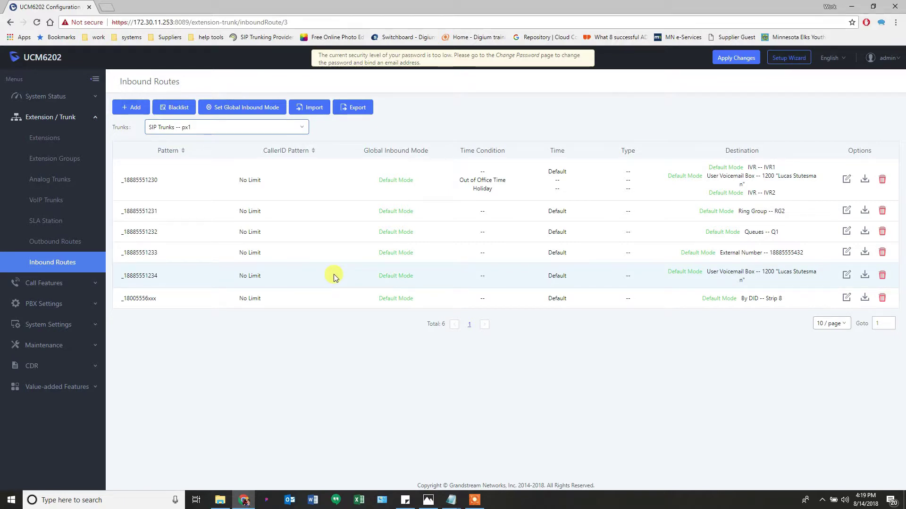
pyautogui.click(742, 62)
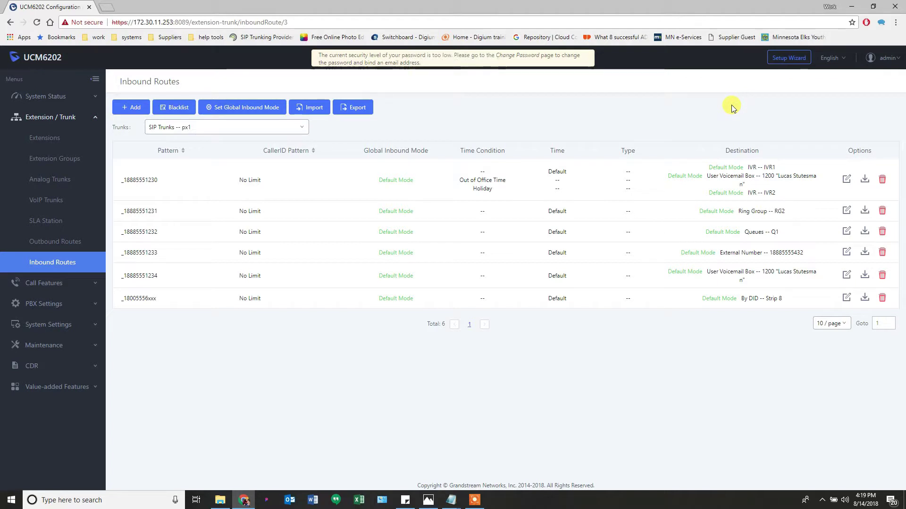
pyautogui.click(71, 95)
pyautogui.click(39, 118)
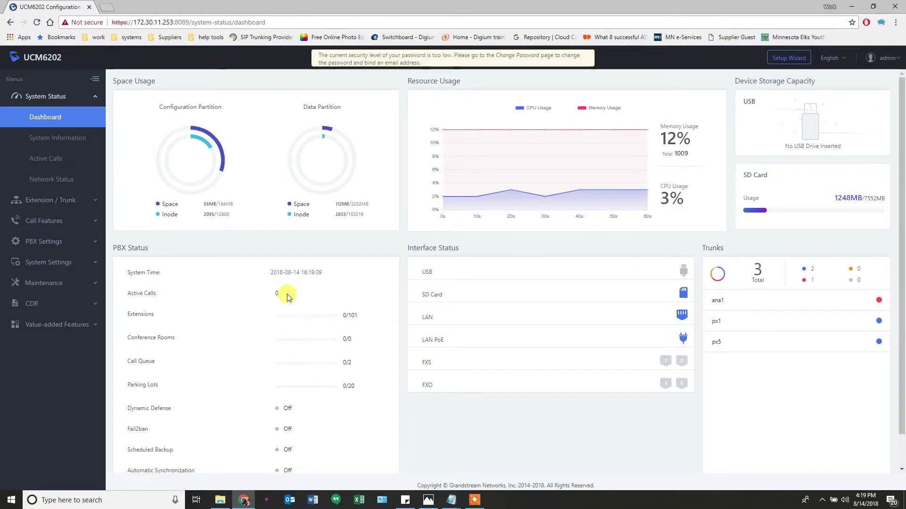
pyautogui.scroll(-1, 330, 325)
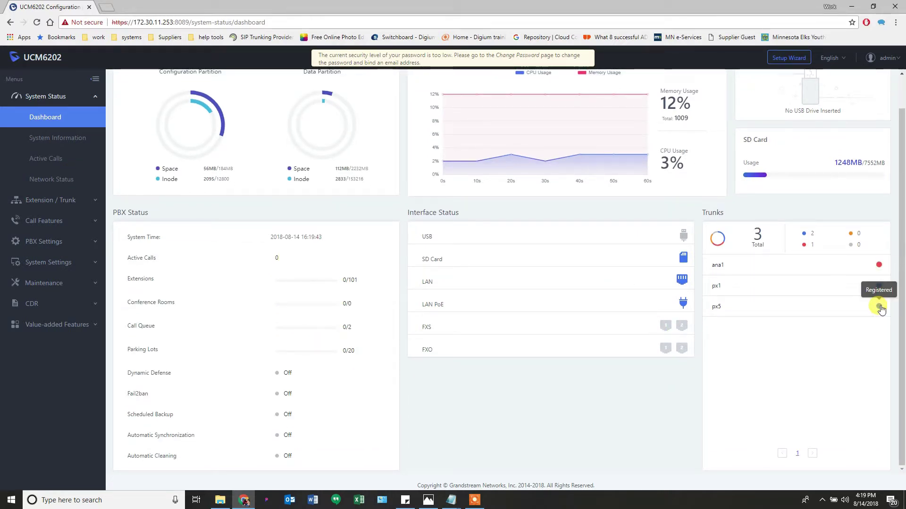
pyautogui.click(58, 202)
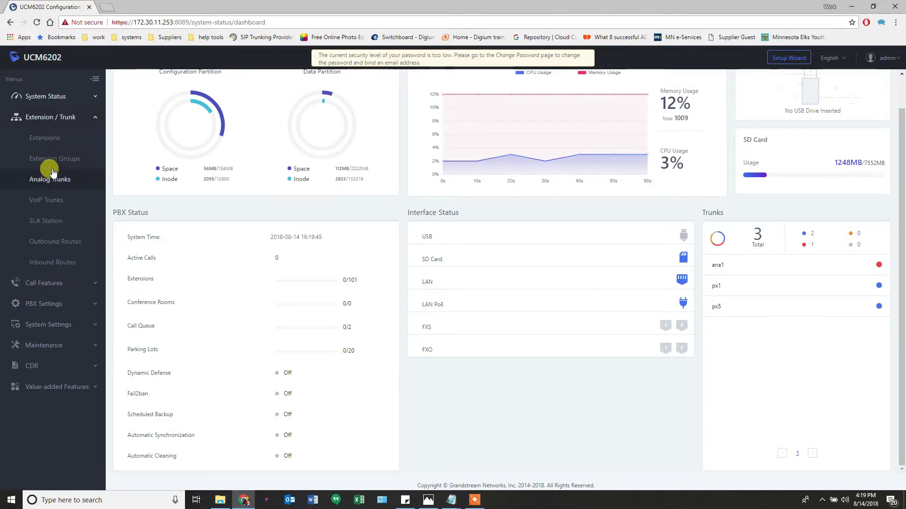
pyautogui.click(45, 139)
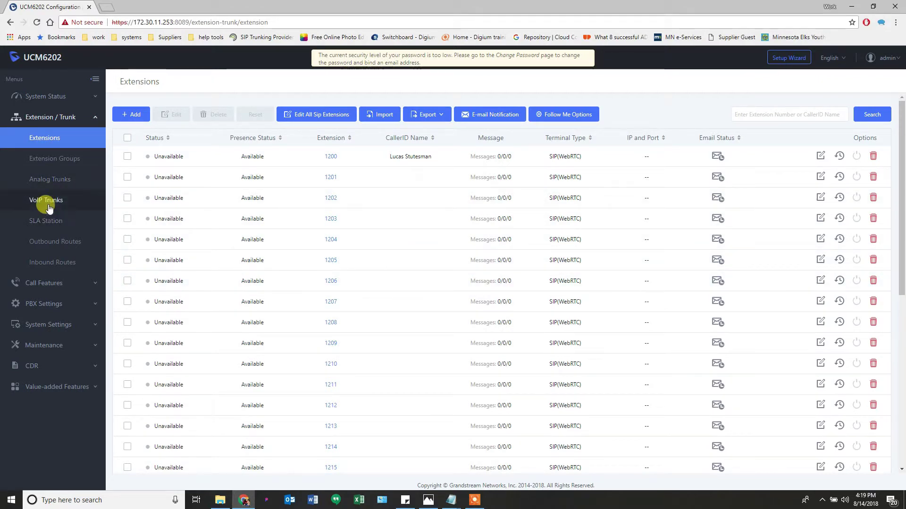
pyautogui.click(47, 242)
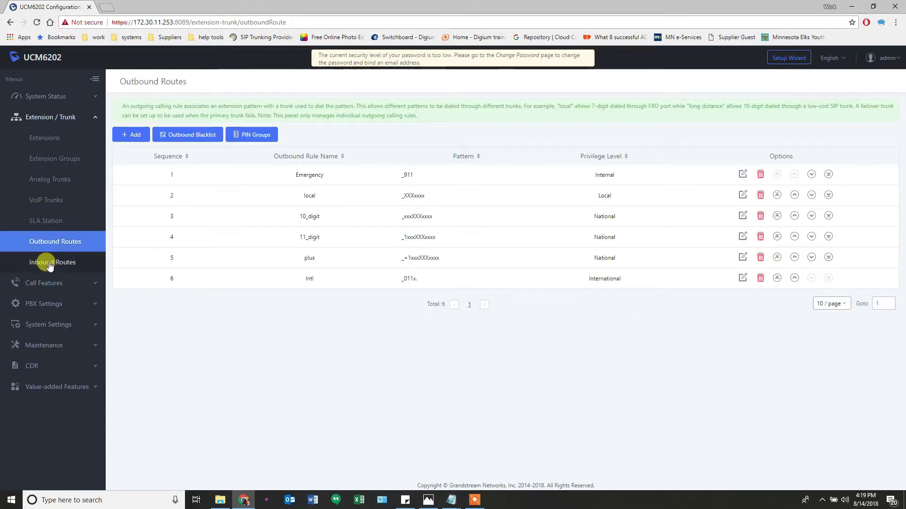
pyautogui.click(50, 263)
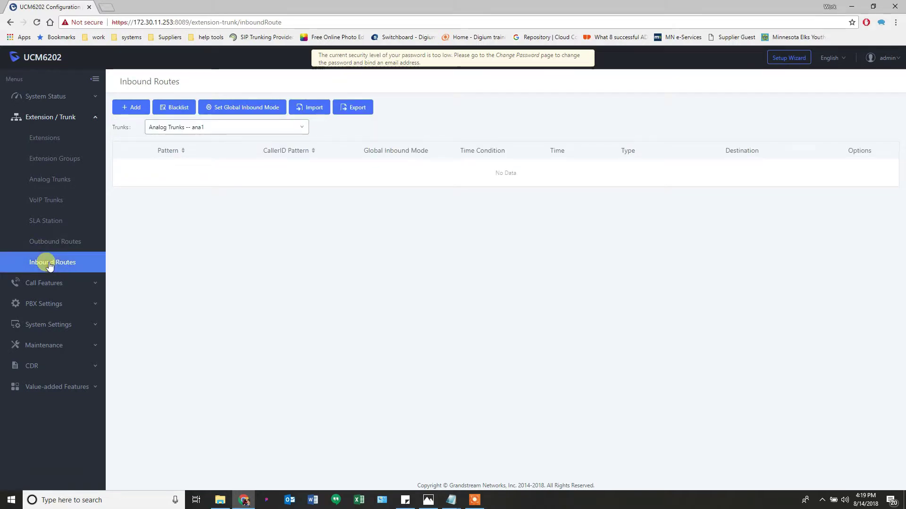
pyautogui.click(187, 128)
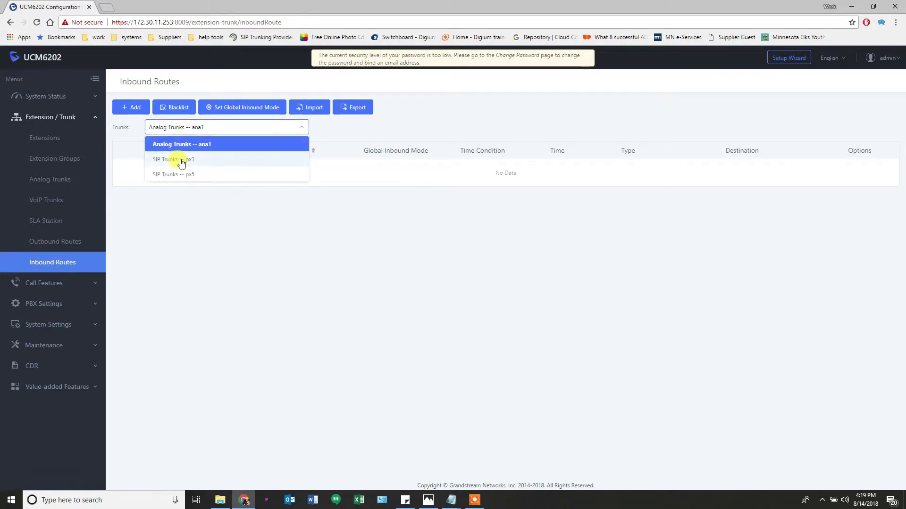
# Filter Inbound Routes to SIP trunk px1 and expand the Call Features and System Settings menus
pyautogui.click(182, 161)
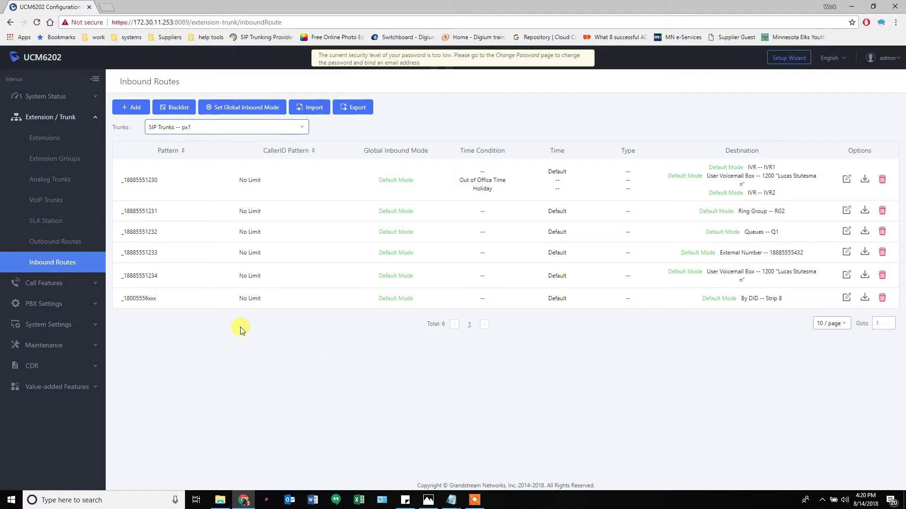
pyautogui.click(51, 283)
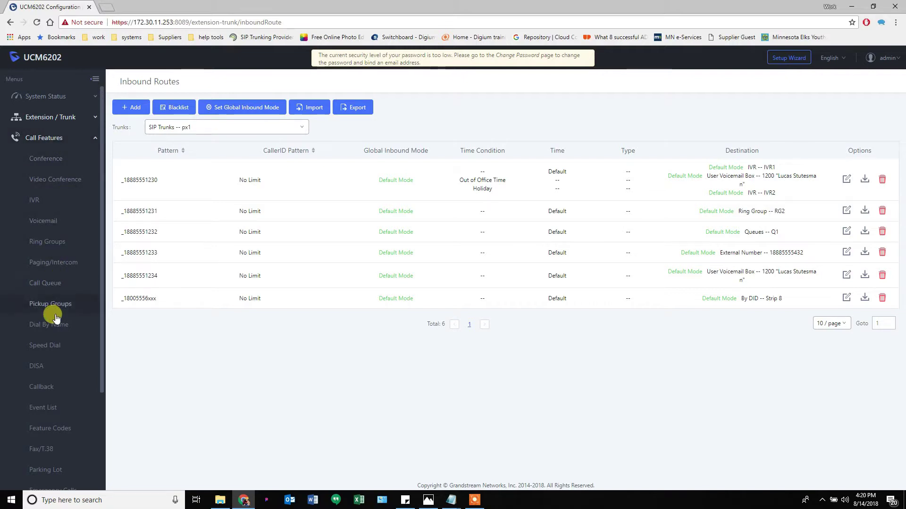
pyautogui.scroll(-2, 53, 316)
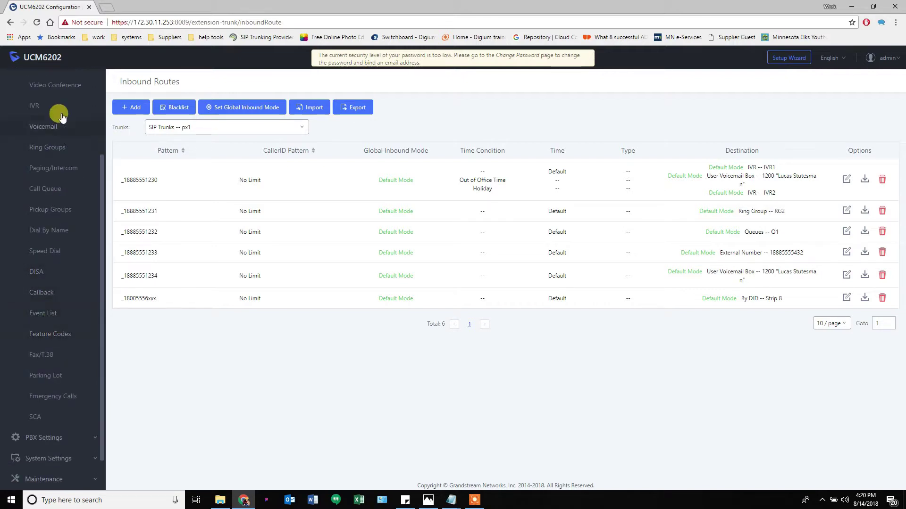
pyautogui.scroll(2, 52, 238)
pyautogui.scroll(-3, 36, 283)
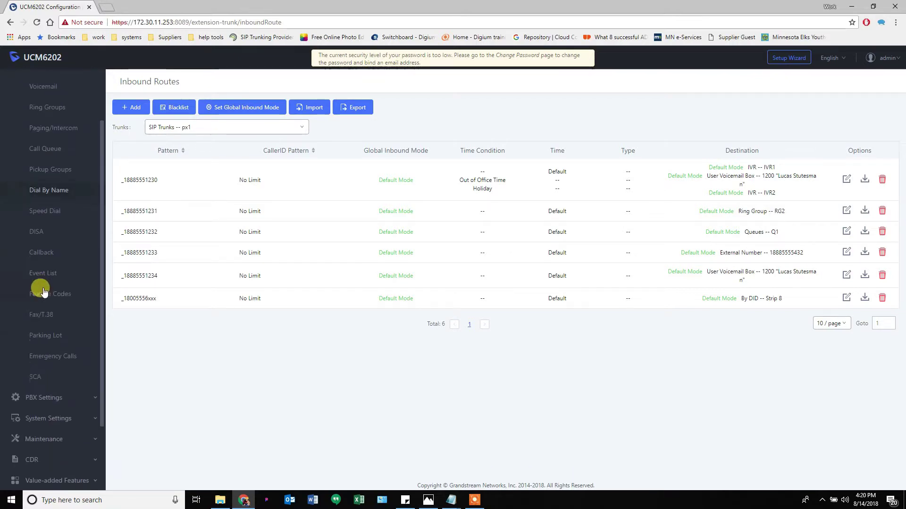
pyautogui.click(45, 418)
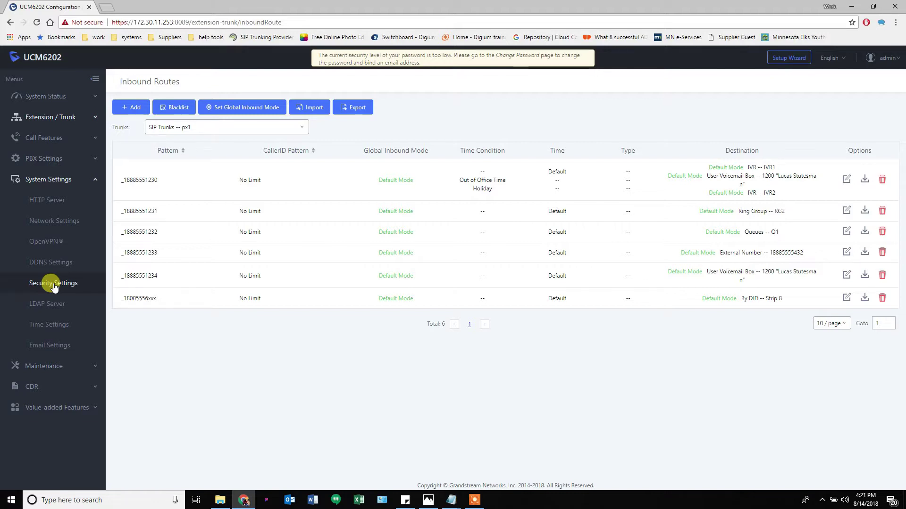
# On the Security Settings Fail2ban tab, enable Fail2ban, Asterisk Service and Login Attack Defense
pyautogui.click(53, 285)
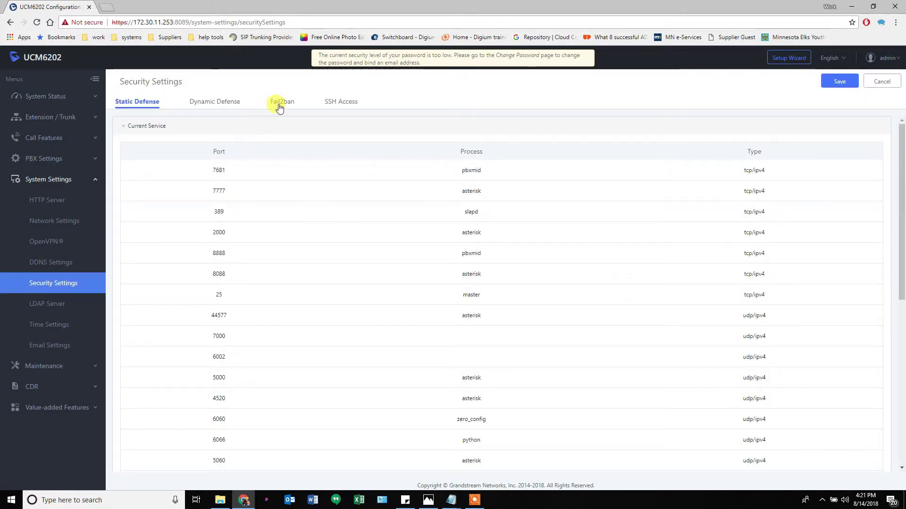
pyautogui.click(281, 105)
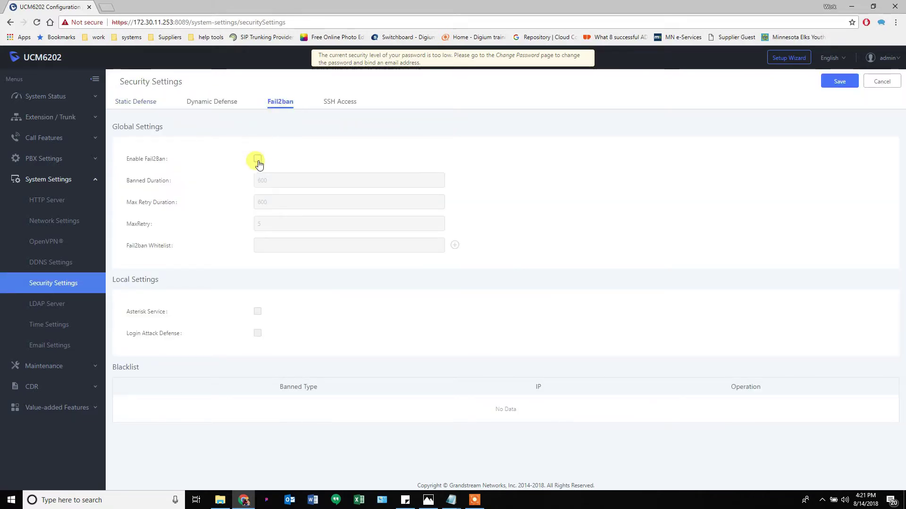
pyautogui.click(258, 160)
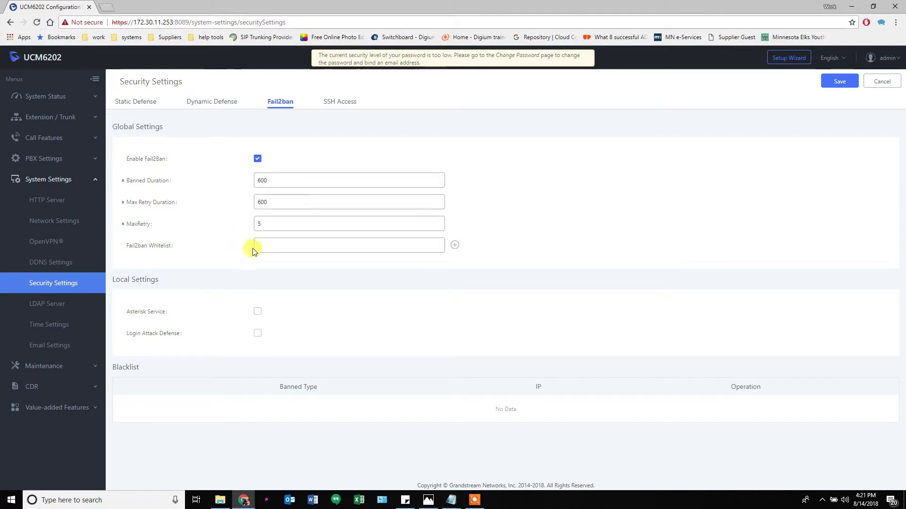
pyautogui.click(257, 313)
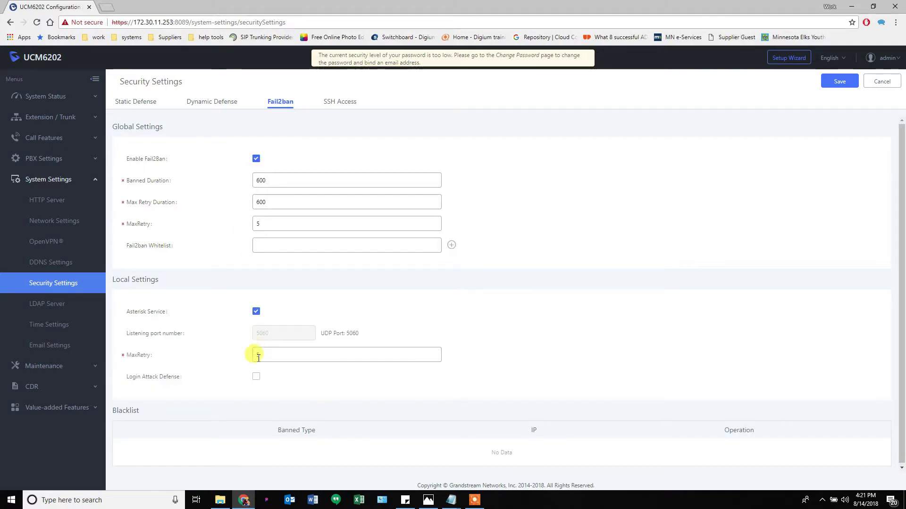
pyautogui.click(256, 377)
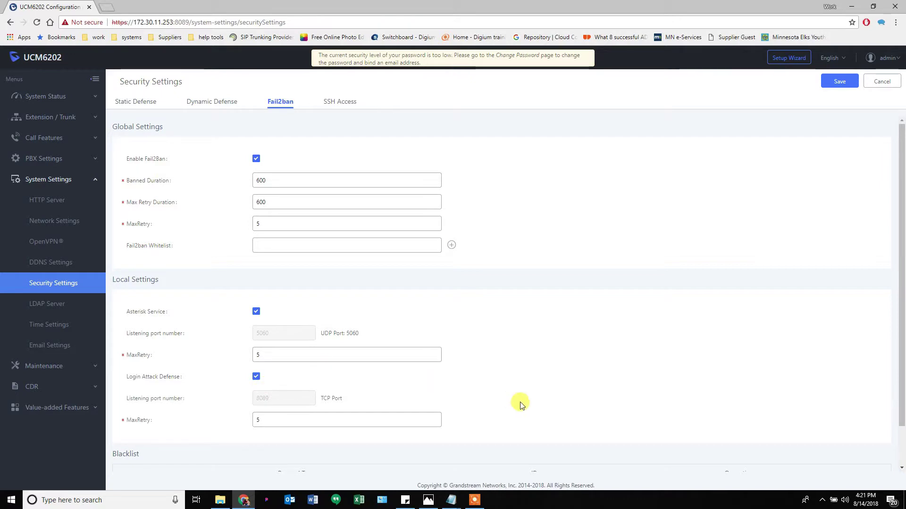
# Inspect the MaxRetry value and whitelist field, expanding the Value-added Features, CDR and Maintenance menus
pyautogui.scroll(-1, 519, 402)
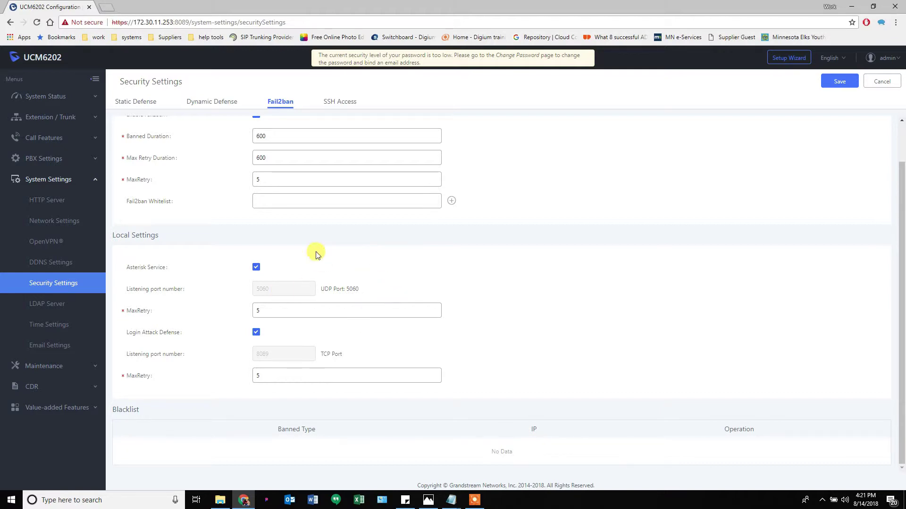
pyautogui.click(400, 316)
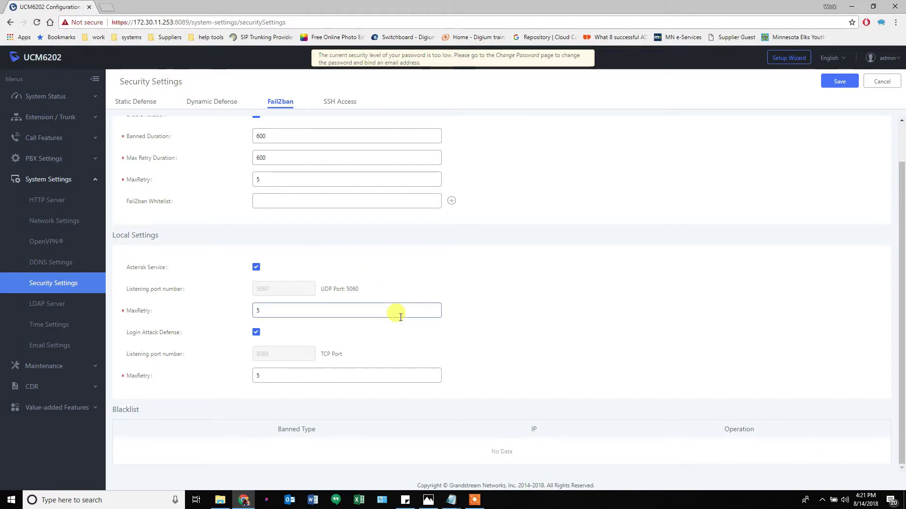
pyautogui.scroll(1, 421, 324)
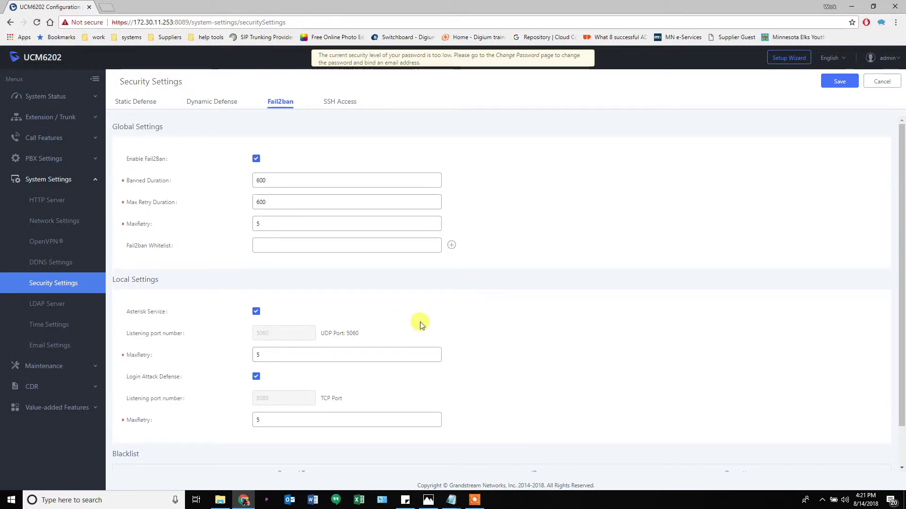
pyautogui.click(316, 247)
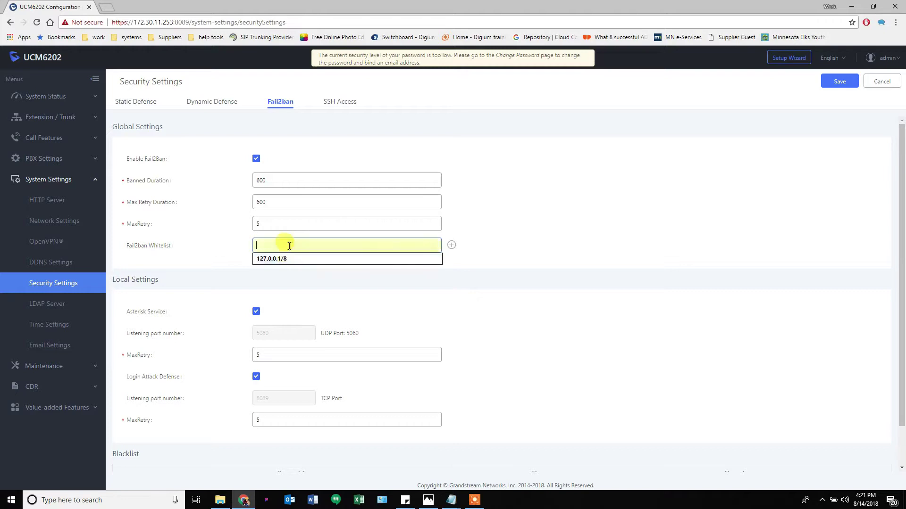
pyautogui.click(43, 408)
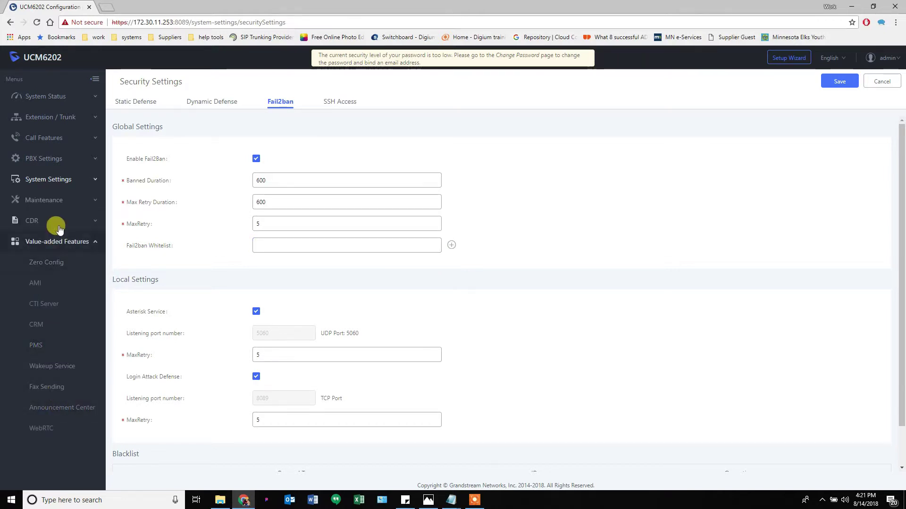
pyautogui.click(58, 225)
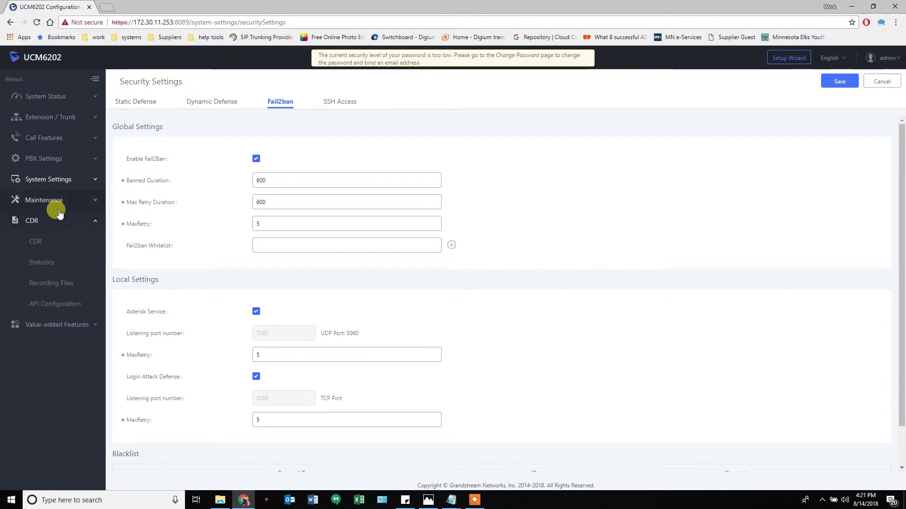
pyautogui.click(54, 201)
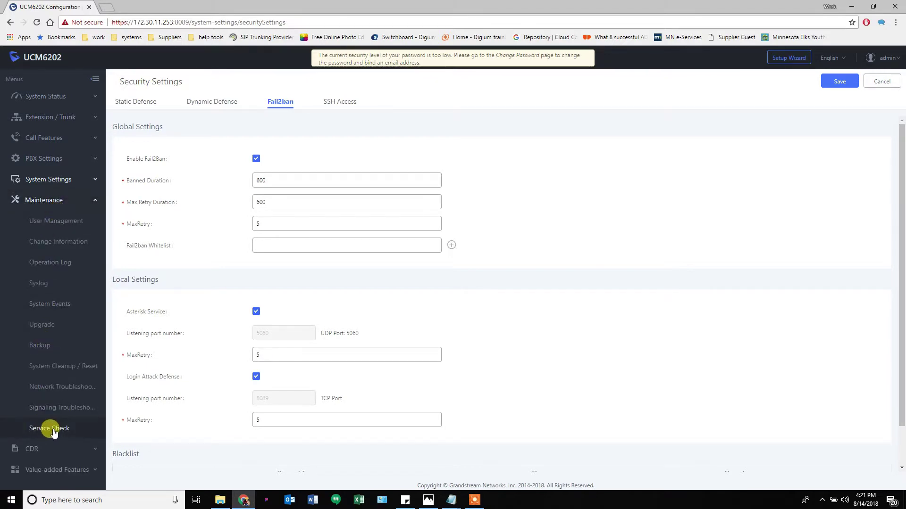
pyautogui.click(283, 246)
# Whitelist 127.0.0.1/8 and add rows for 192.168.1.0/24 and 66.23.190.100
pyautogui.click(279, 257)
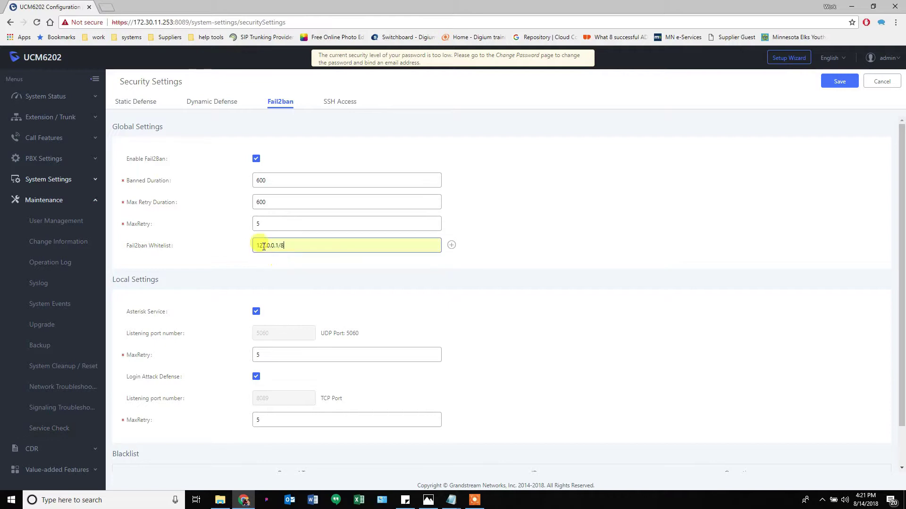
pyautogui.click(452, 246)
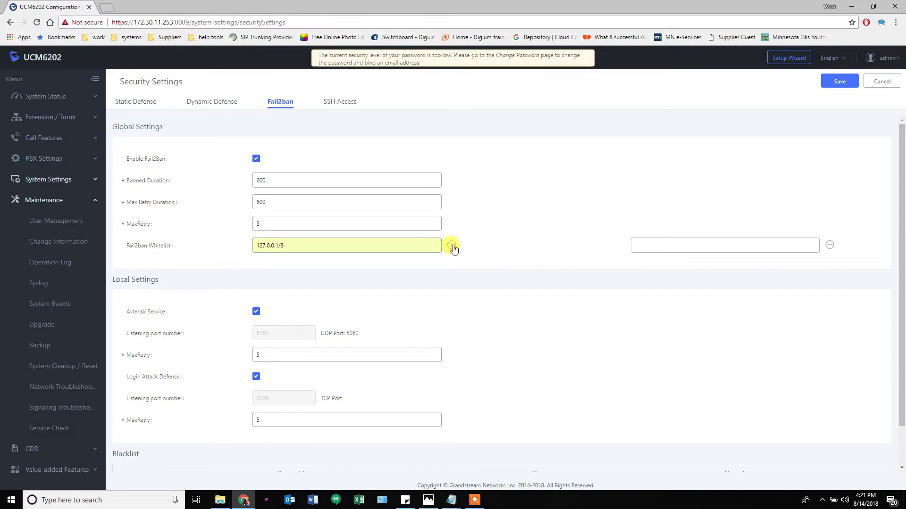
pyautogui.click(451, 245)
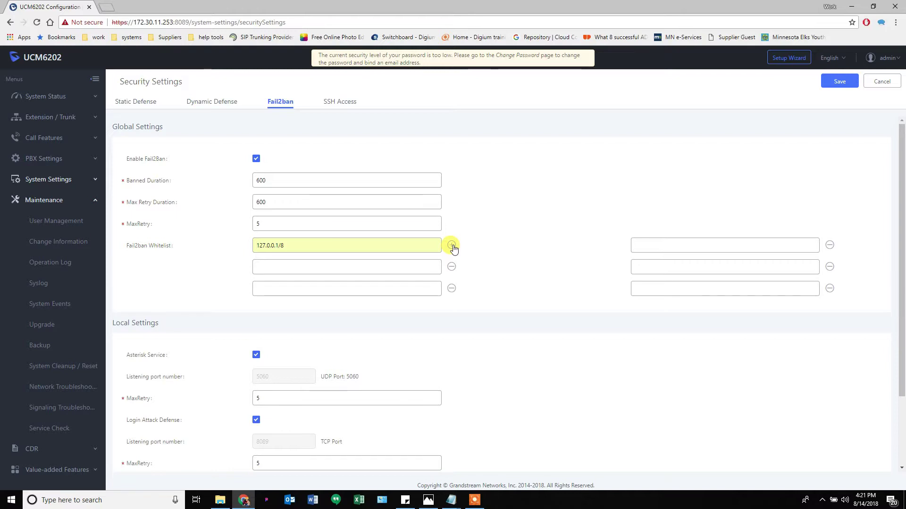
pyautogui.click(452, 246)
pyautogui.click(409, 265)
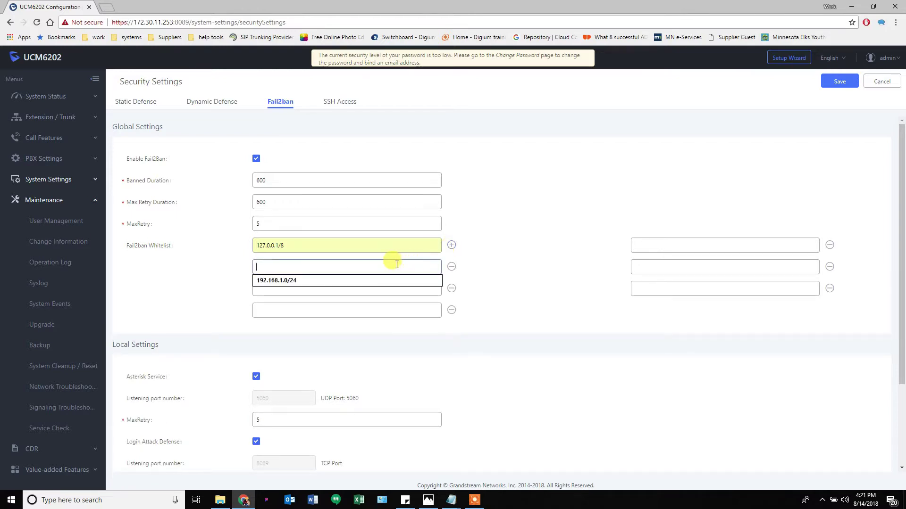
pyautogui.click(346, 280)
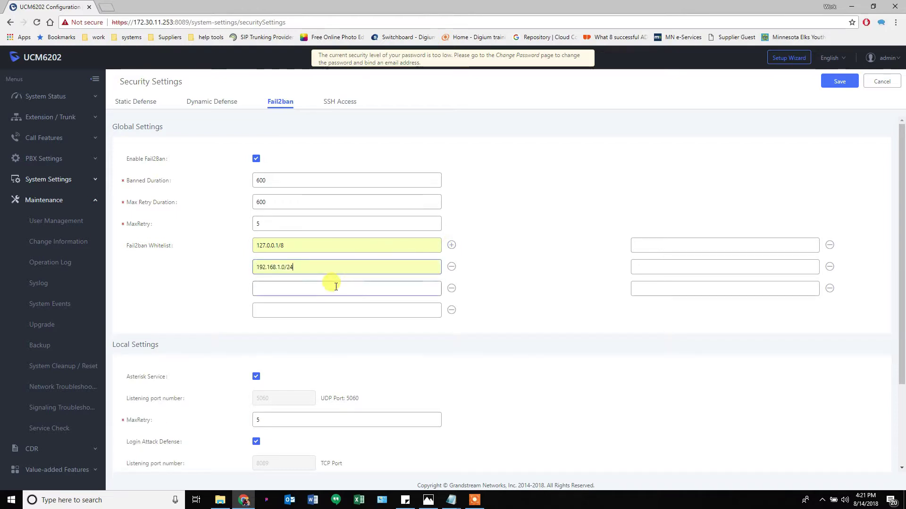
pyautogui.click(336, 286)
pyautogui.click(321, 304)
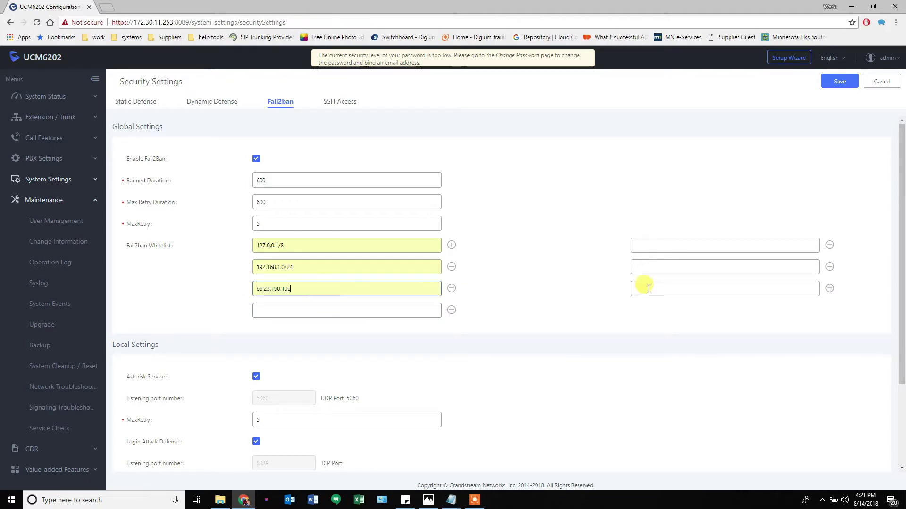
# Add whitelist entries 66.23.129.253 and 8.24.105.117, correcting the suggested 8.24.105.115
pyautogui.click(645, 266)
pyautogui.click(639, 277)
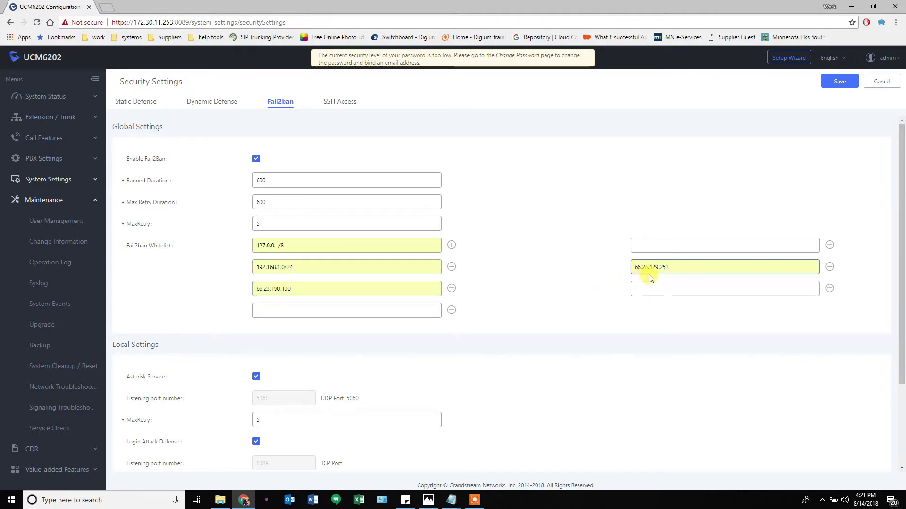
pyautogui.click(658, 245)
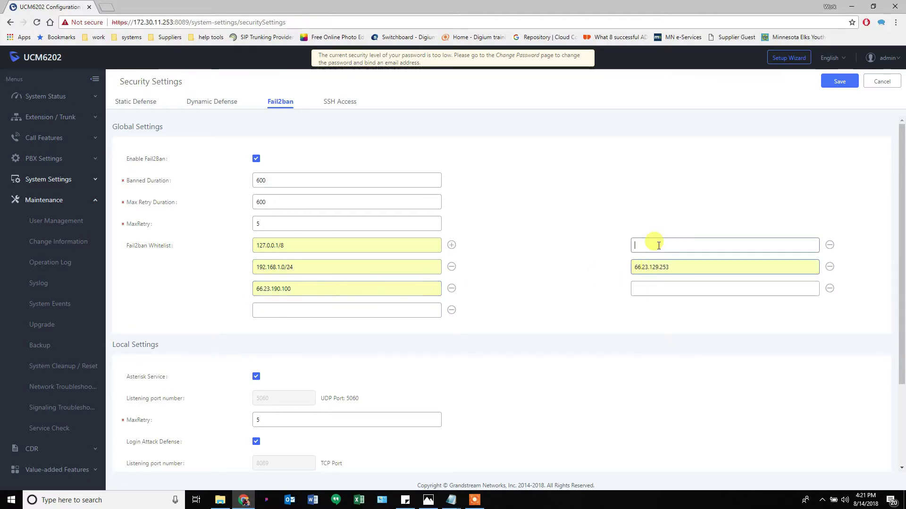
pyautogui.click(658, 256)
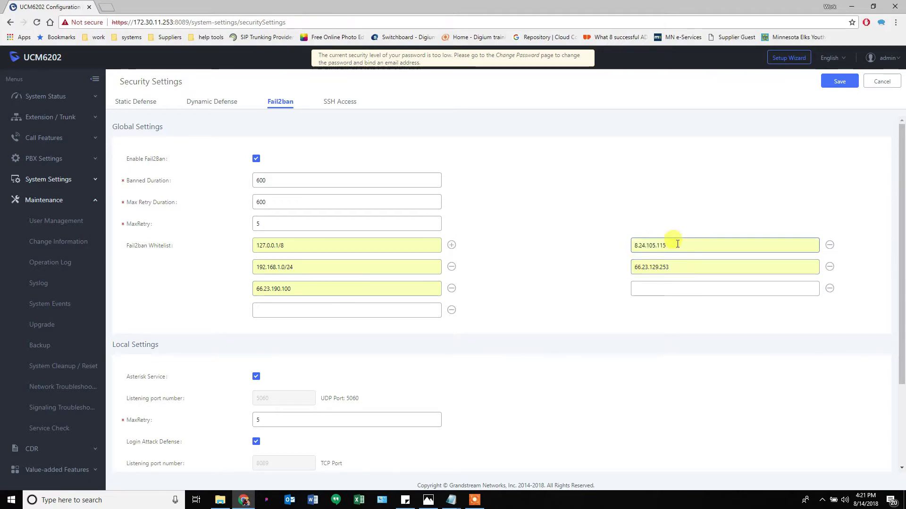
pyautogui.press('BackSpace')
pyautogui.write('7')
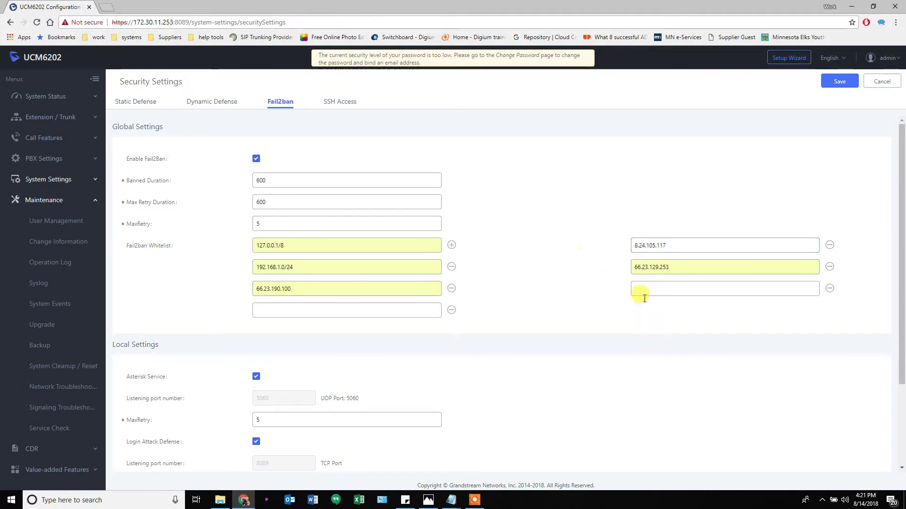
pyautogui.click(671, 286)
pyautogui.click(426, 306)
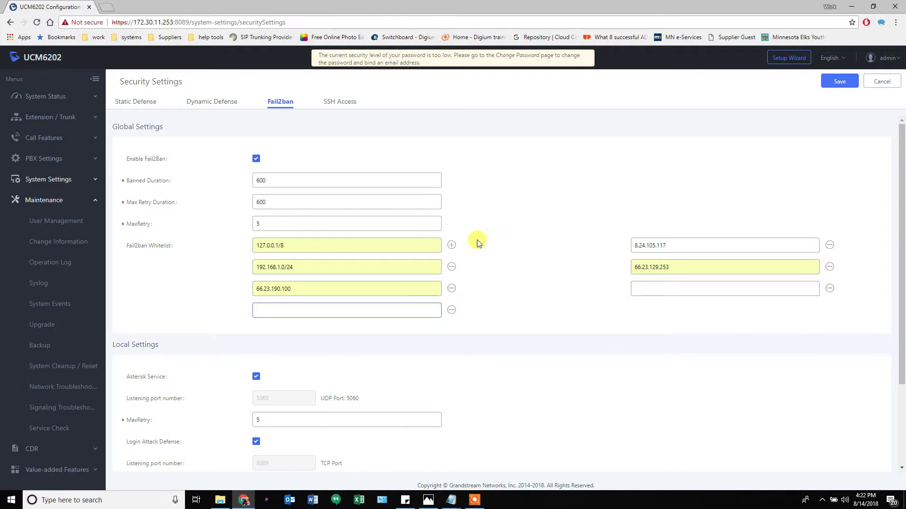
# Remove the 192.168.1.0/24, 66.23.129.253, 8.24.105.117 and empty whitelist rows
pyautogui.click(451, 267)
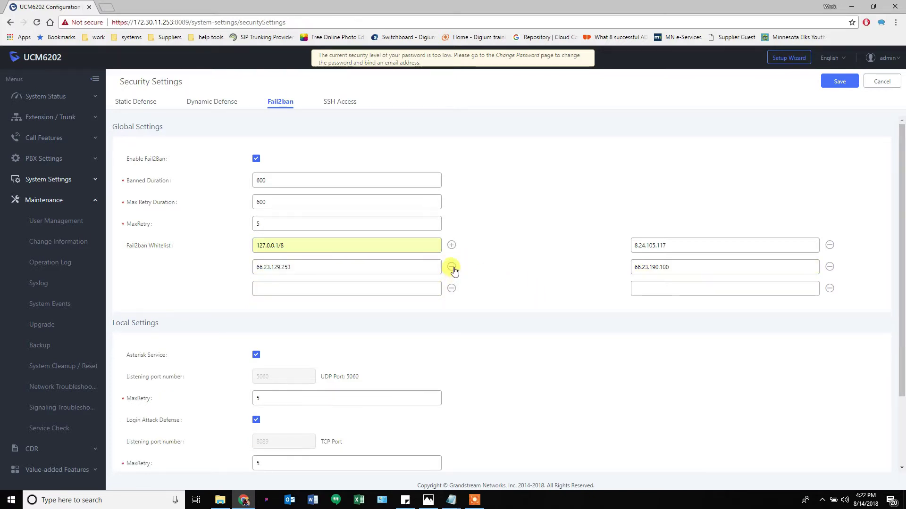
pyautogui.click(451, 268)
pyautogui.click(831, 245)
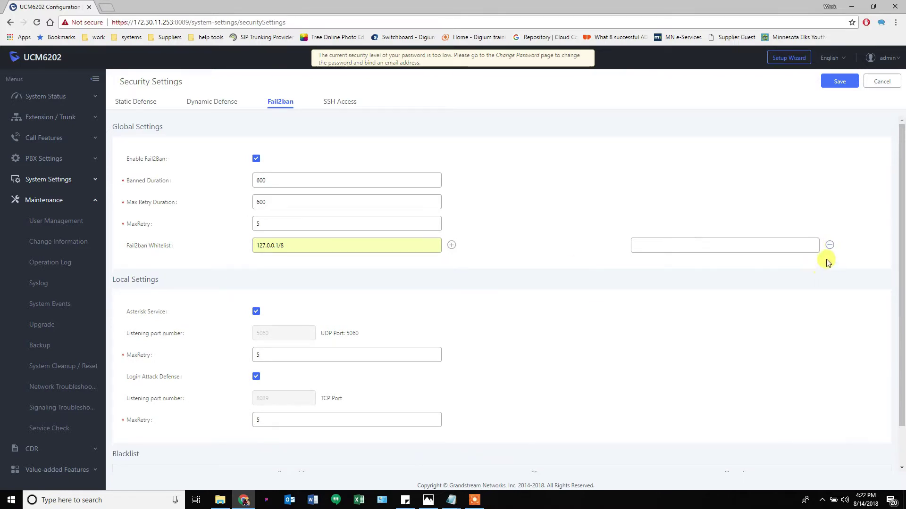
pyautogui.click(829, 245)
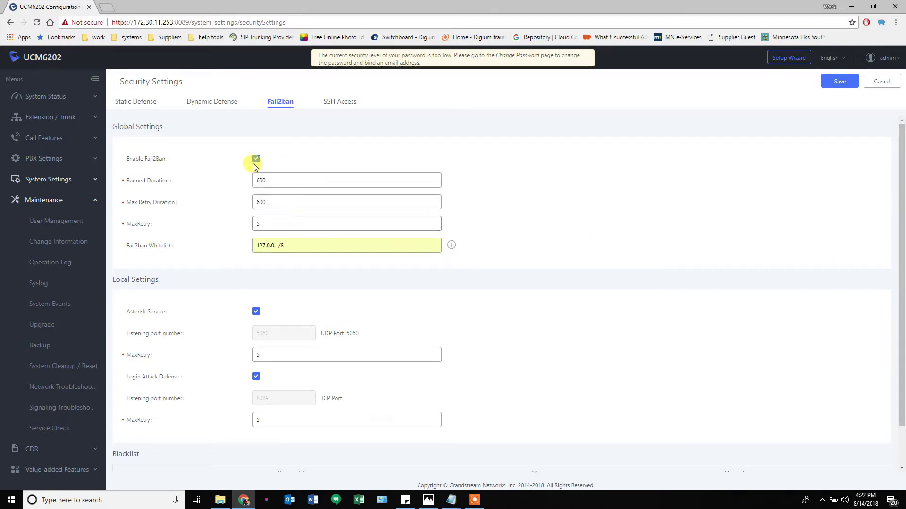
pyautogui.scroll(-2, 368, 292)
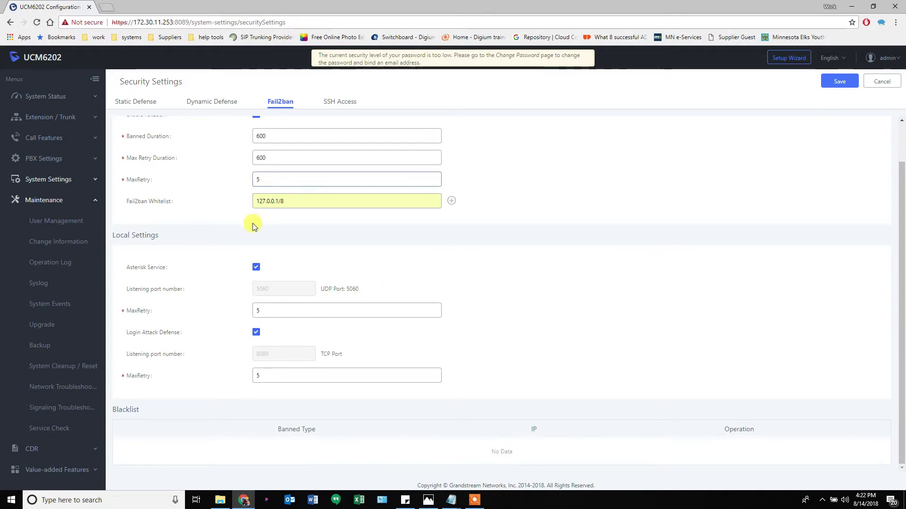
pyautogui.scroll(2, 253, 226)
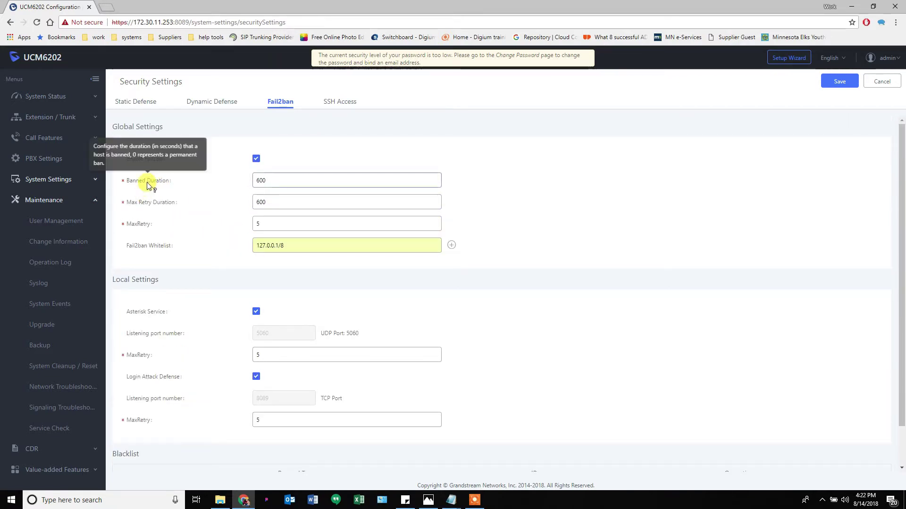
# Select the MaxRetry 5, Max Retry Duration 600 and Banned Duration values
pyautogui.moveTo(147, 227)
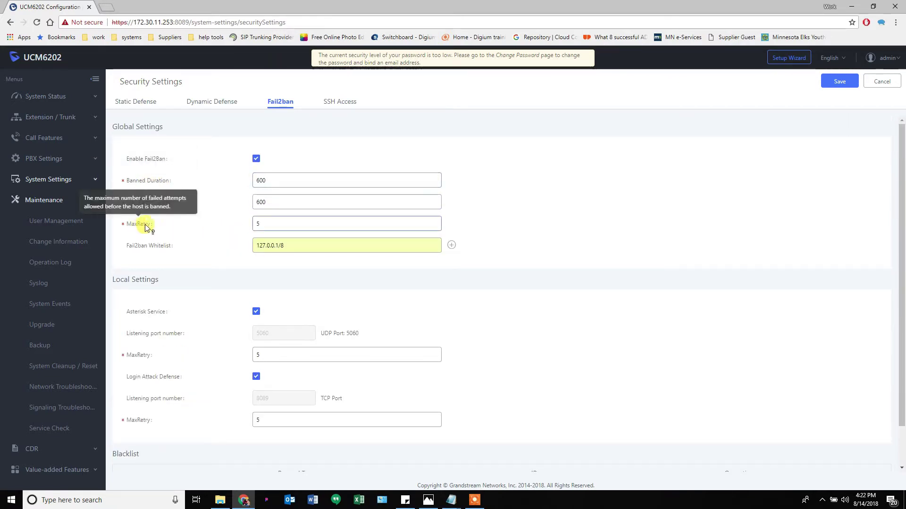
pyautogui.doubleClick(279, 224)
pyautogui.doubleClick(270, 207)
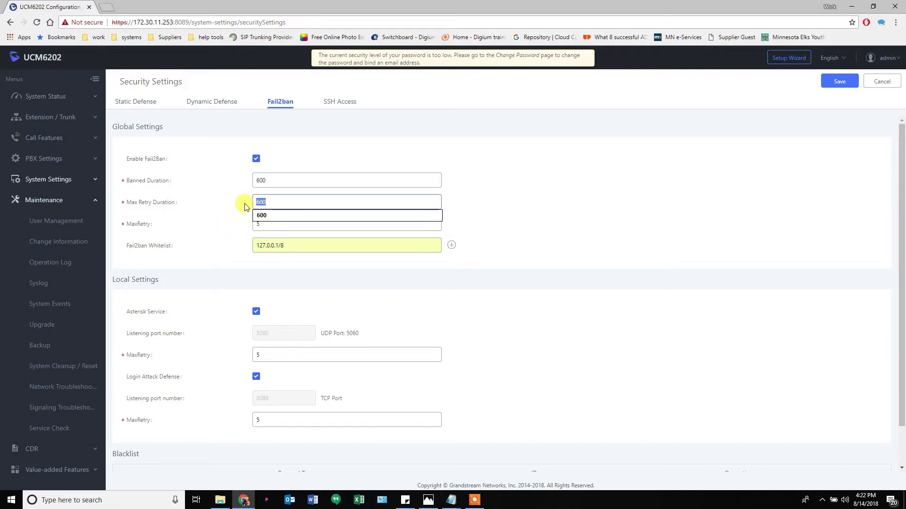
pyautogui.doubleClick(270, 181)
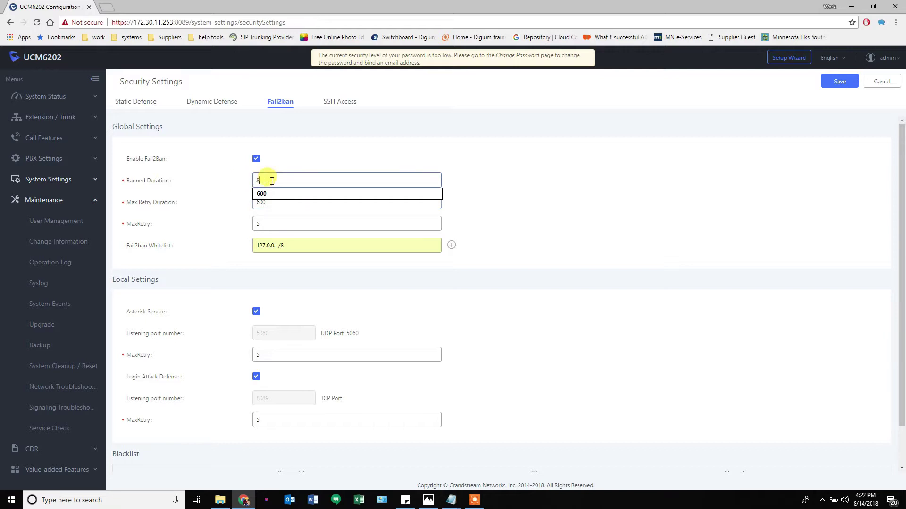
# Set Banned Duration to 86400 and save the Fail2ban security settings
pyautogui.write('86400')
pyautogui.click(398, 154)
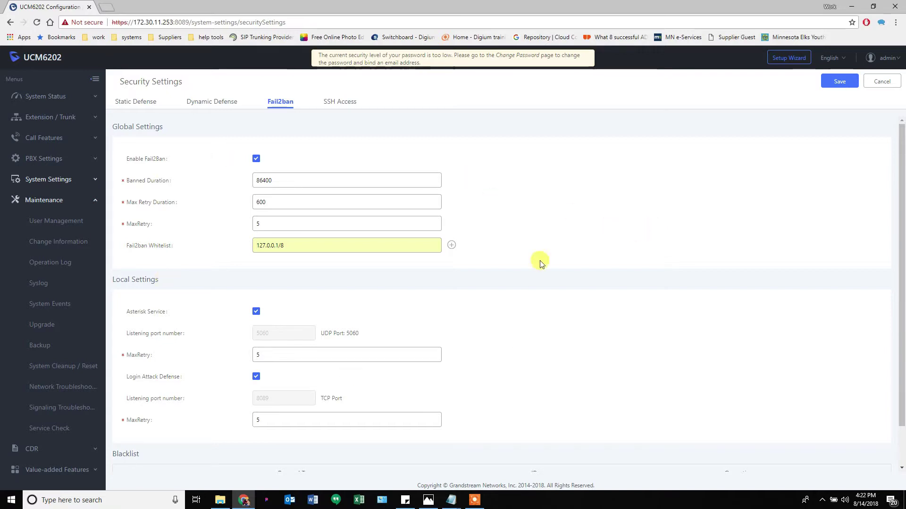
pyautogui.scroll(-1, 488, 366)
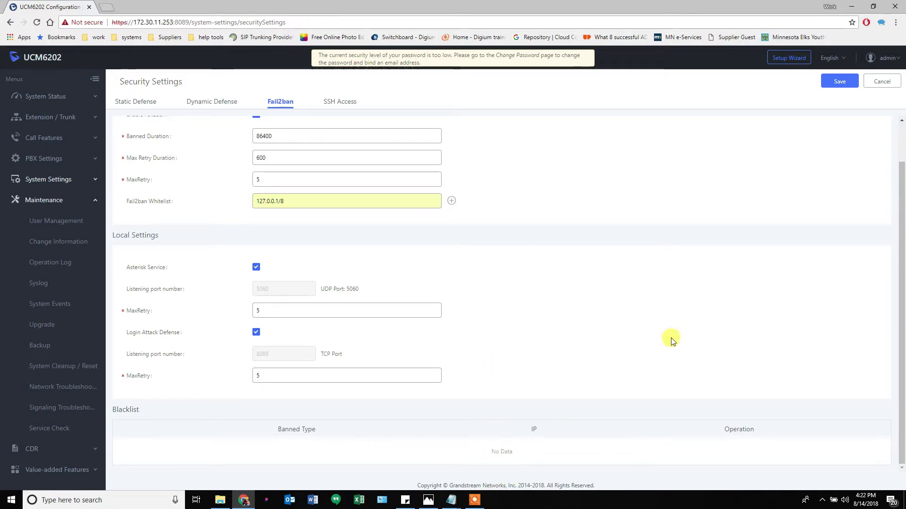
pyautogui.click(839, 81)
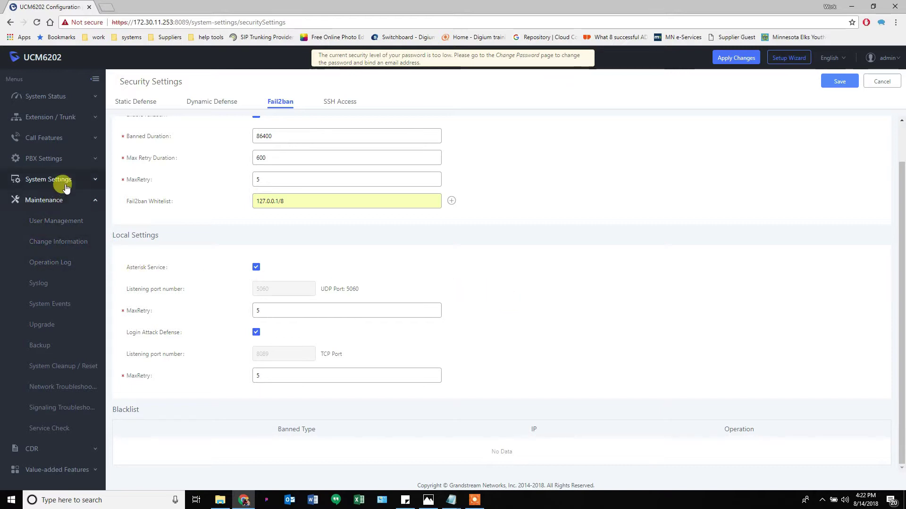
pyautogui.click(83, 202)
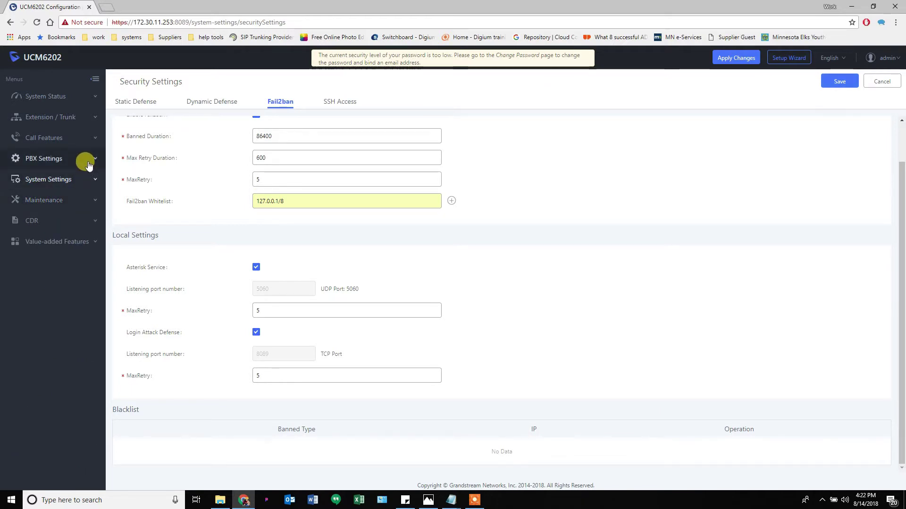
# Open parking lot 700 (DefaultLot, slots 701-720) from the Parking Lot page and save it unchanged
pyautogui.click(89, 165)
pyautogui.click(89, 137)
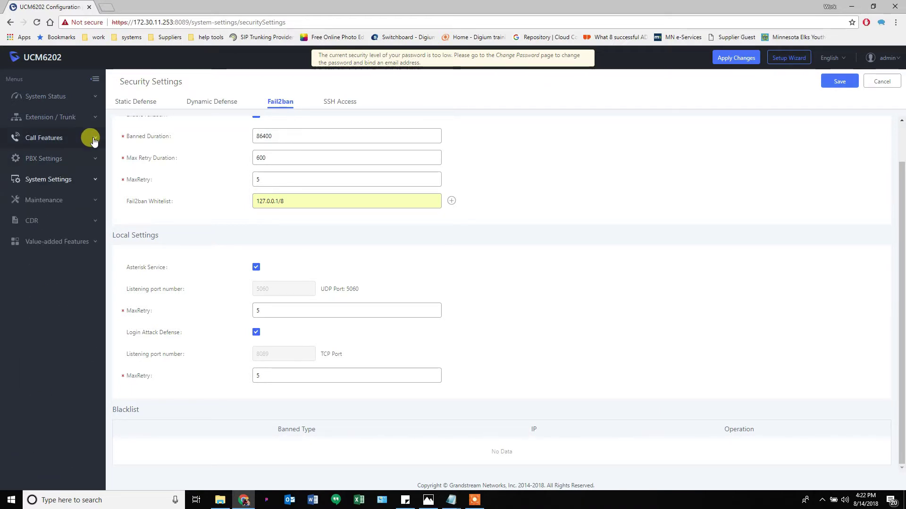
pyautogui.scroll(-1, 23, 358)
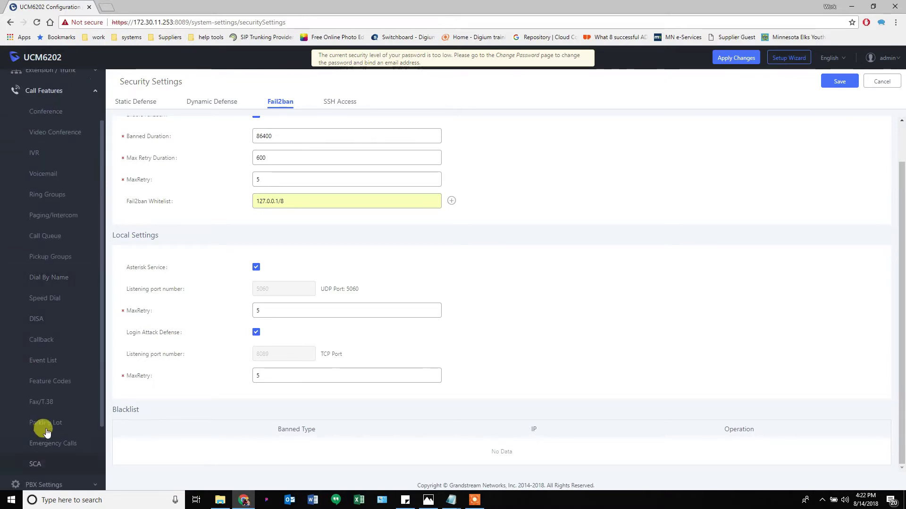
pyautogui.click(44, 425)
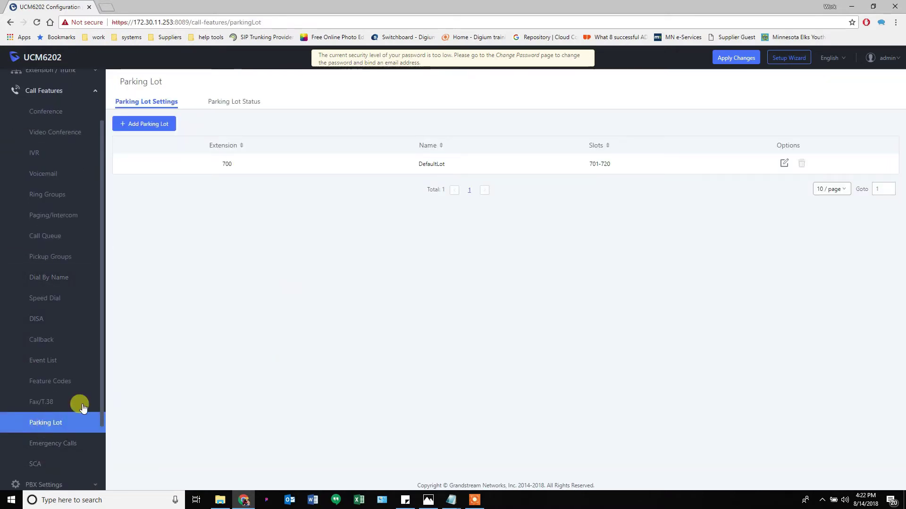
pyautogui.click(784, 165)
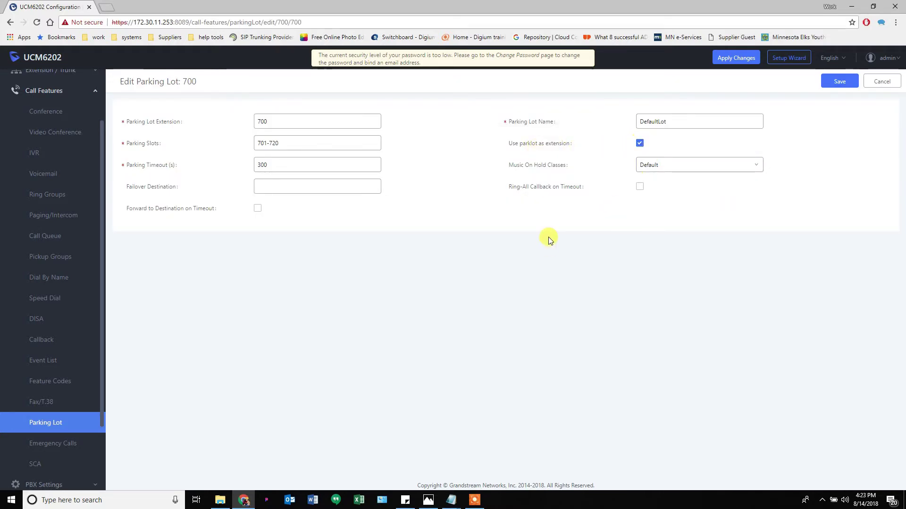
pyautogui.click(842, 91)
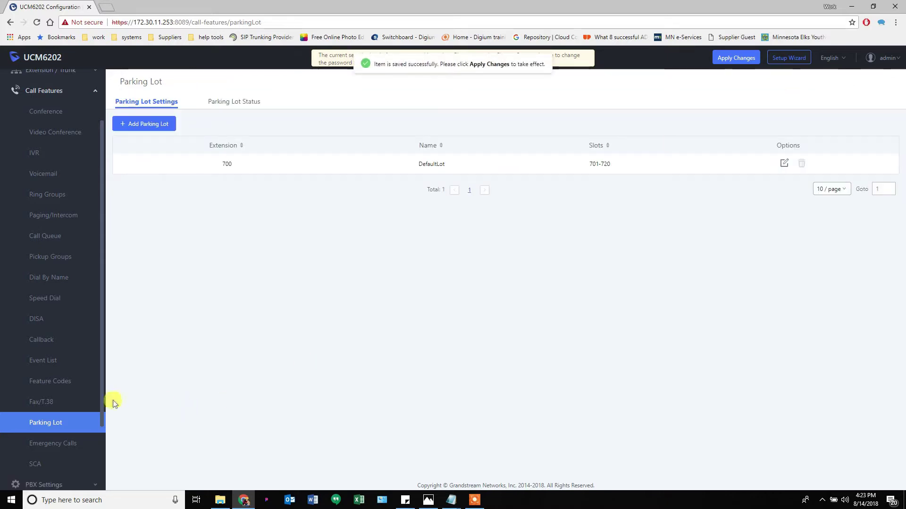
pyautogui.scroll(-3, 64, 365)
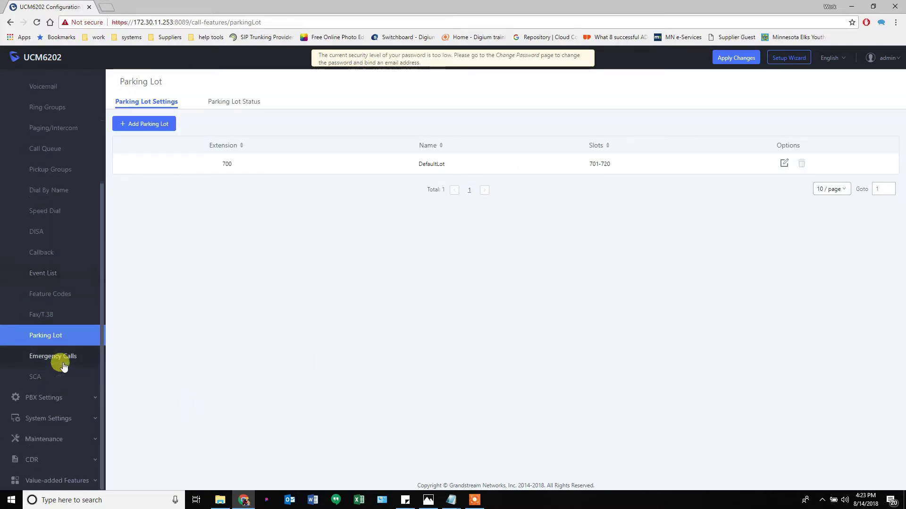
# Browse the Time Settings and Email Settings pages under System Settings
pyautogui.click(35, 397)
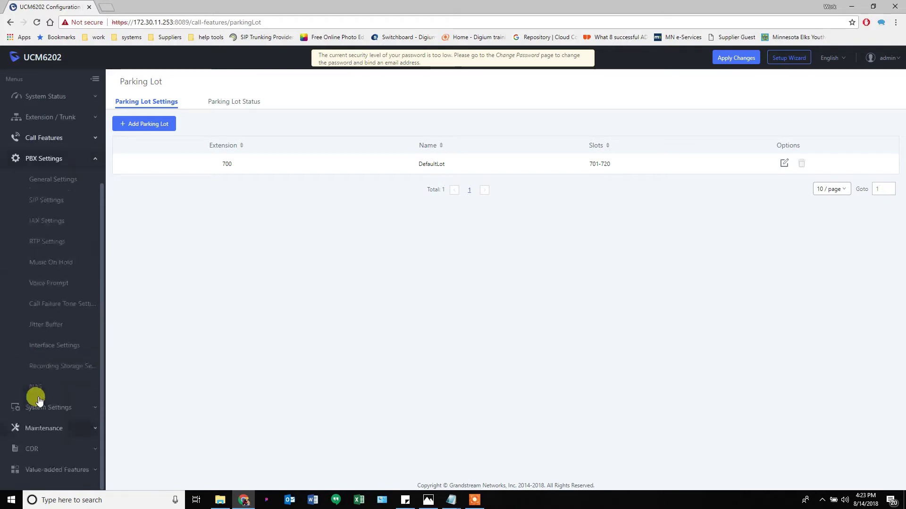
pyautogui.click(44, 263)
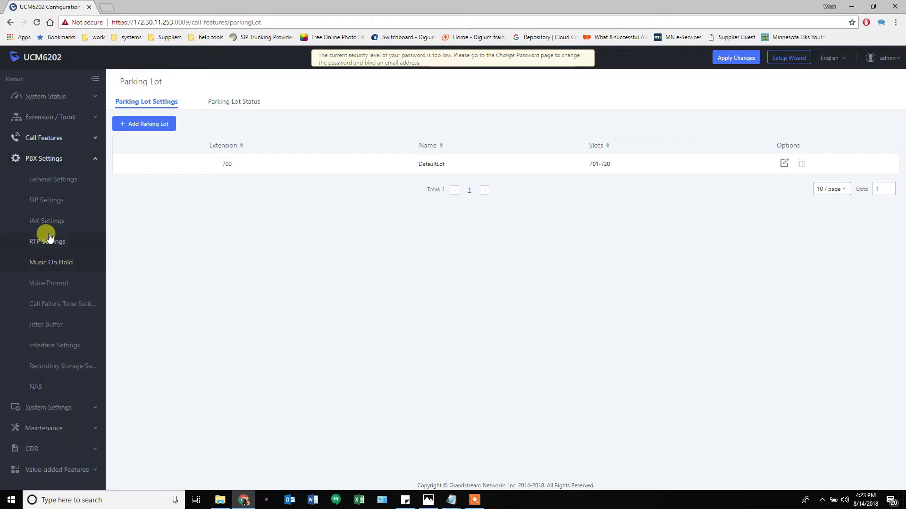
pyautogui.click(46, 408)
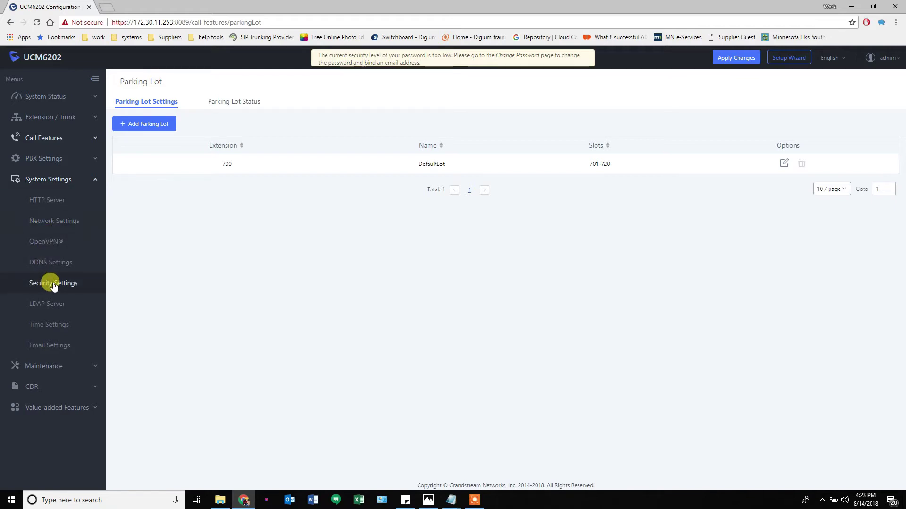
pyautogui.click(44, 327)
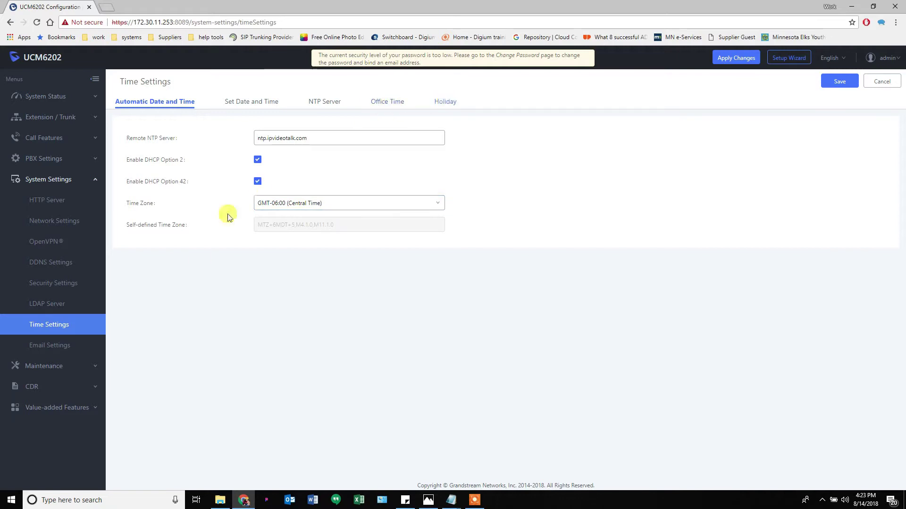
pyautogui.click(51, 347)
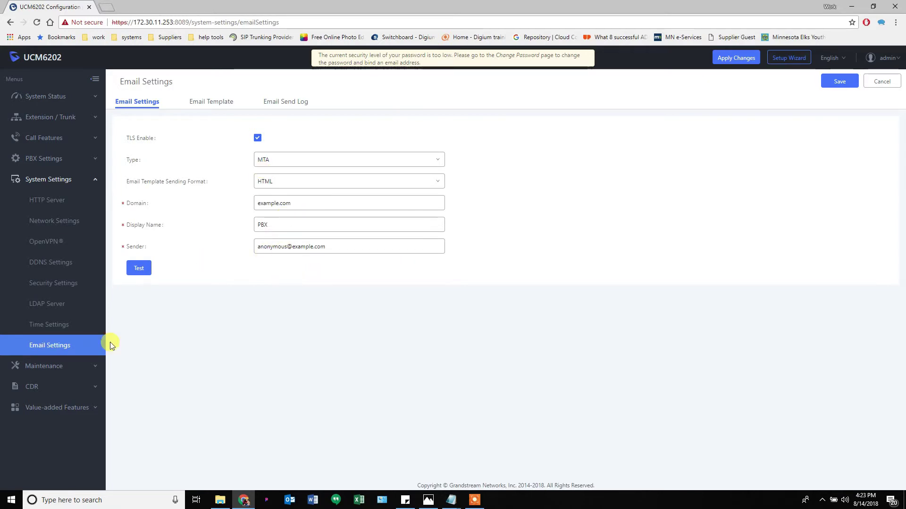
pyautogui.click(60, 367)
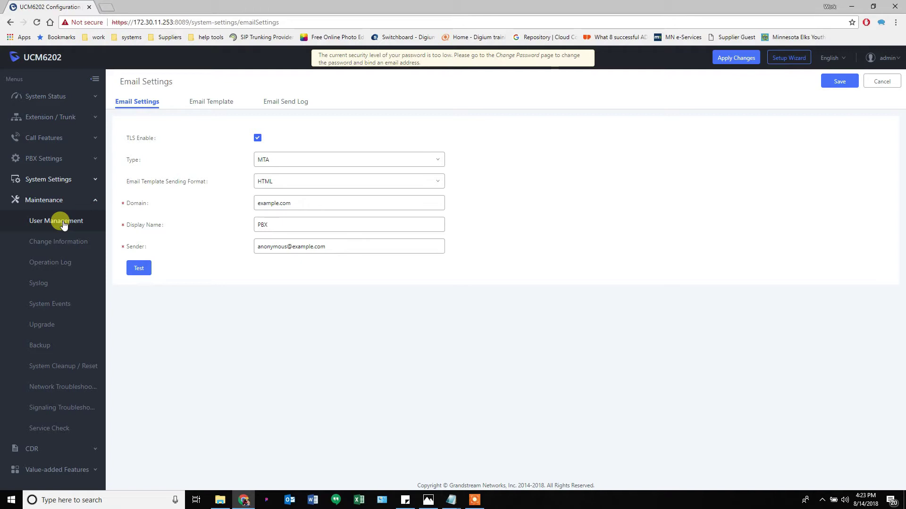
# Review the Operation Log and the System Events alert list, then the Upgrade Firmware page
pyautogui.click(50, 265)
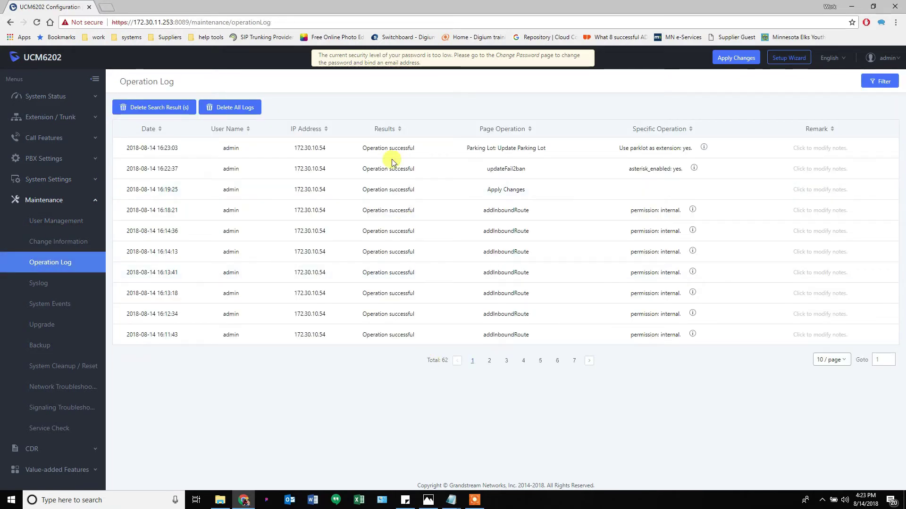
pyautogui.click(56, 304)
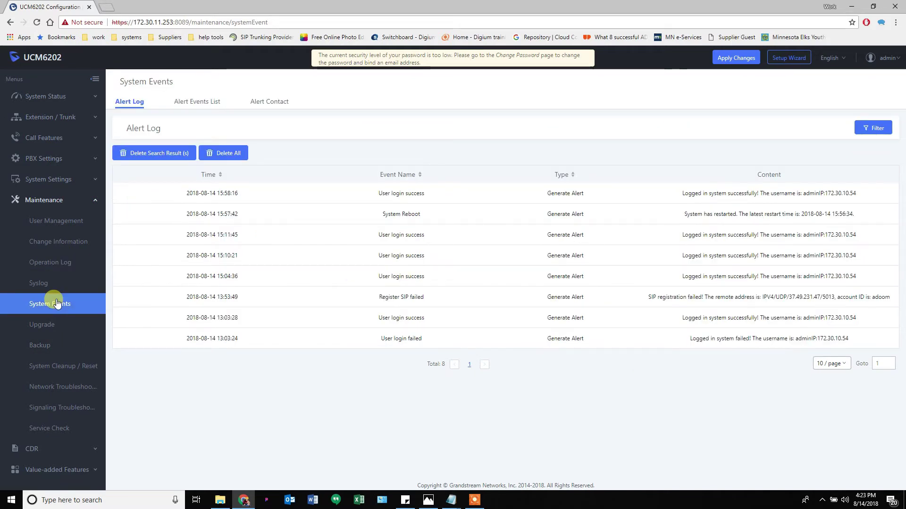
pyautogui.click(193, 105)
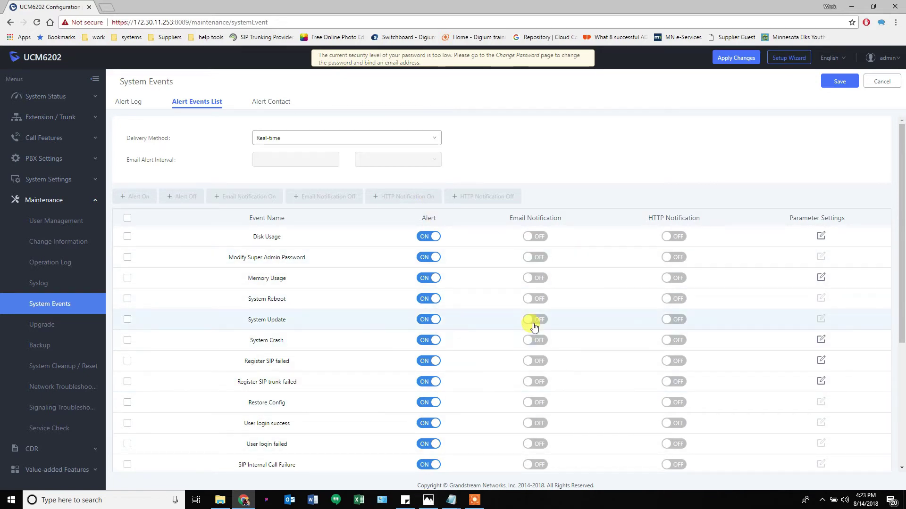
pyautogui.click(47, 326)
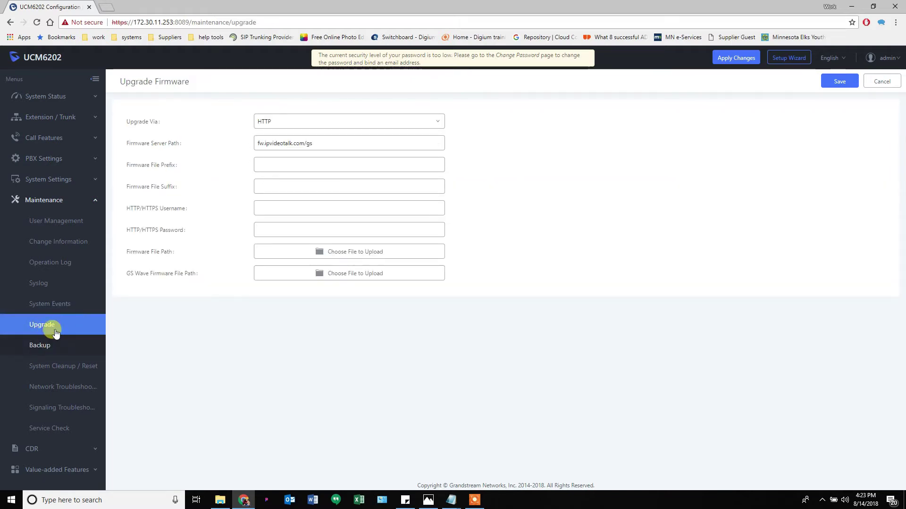
# Browse the CDR and Zero Config pages, apply pending changes, and return to Backup/Restore
pyautogui.click(49, 347)
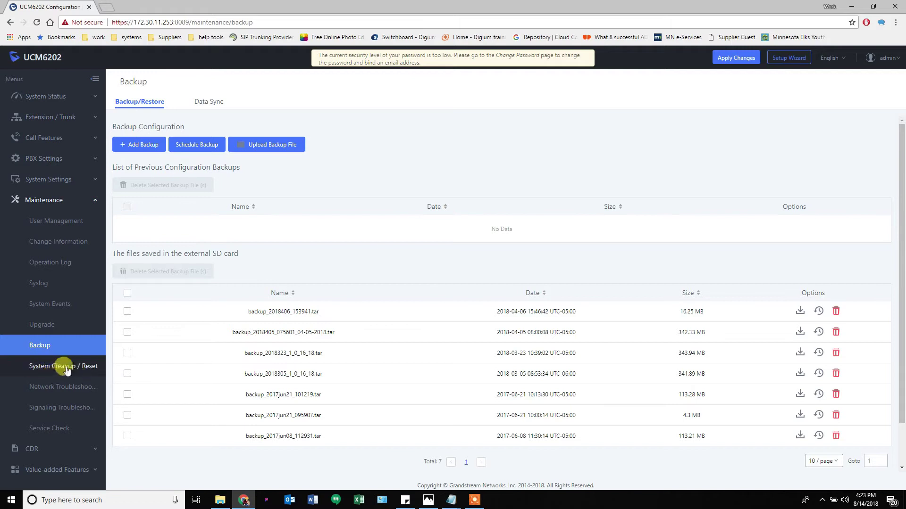
pyautogui.click(42, 448)
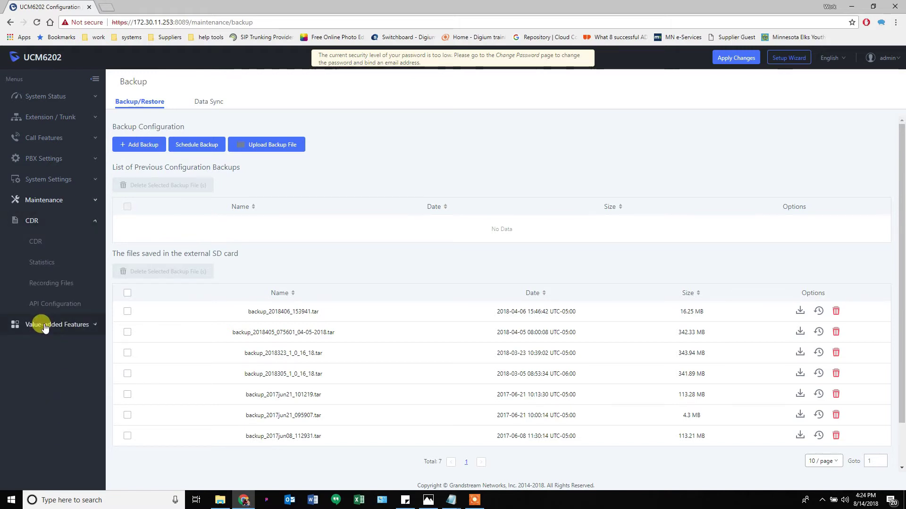
pyautogui.click(44, 326)
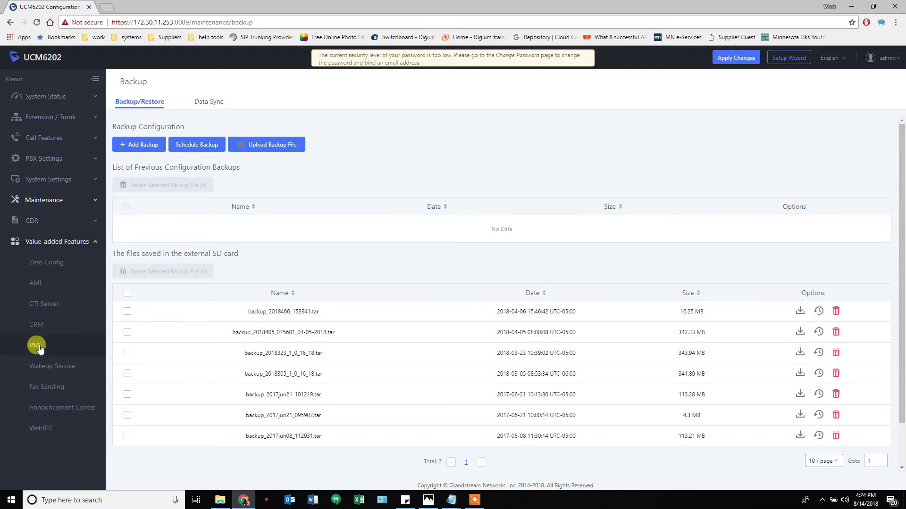
pyautogui.click(49, 264)
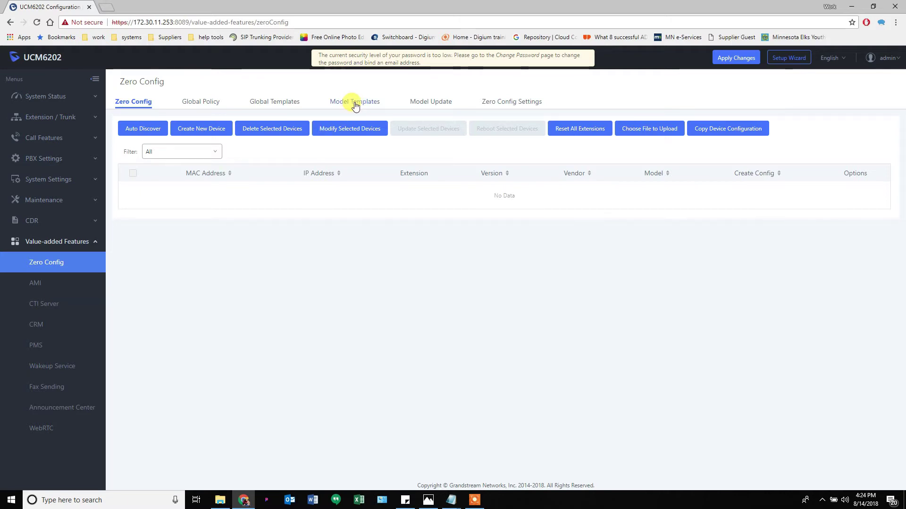
pyautogui.click(53, 201)
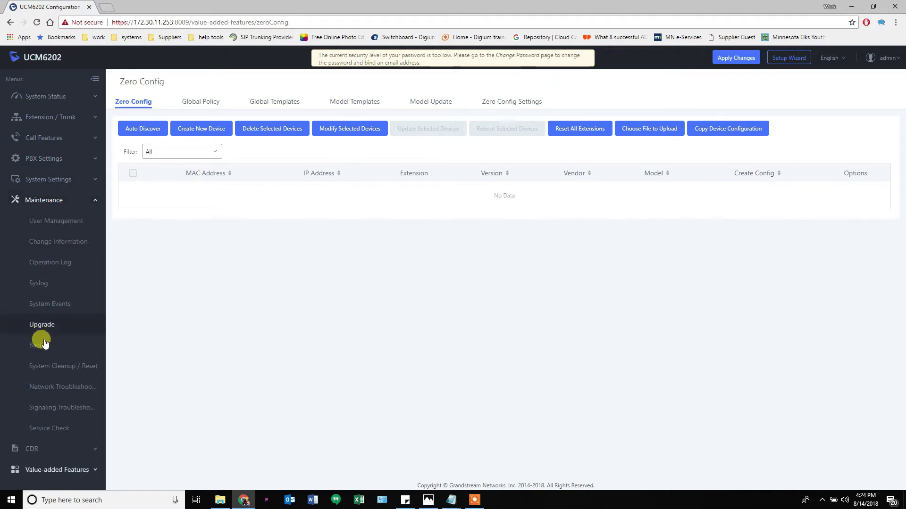
pyautogui.click(723, 63)
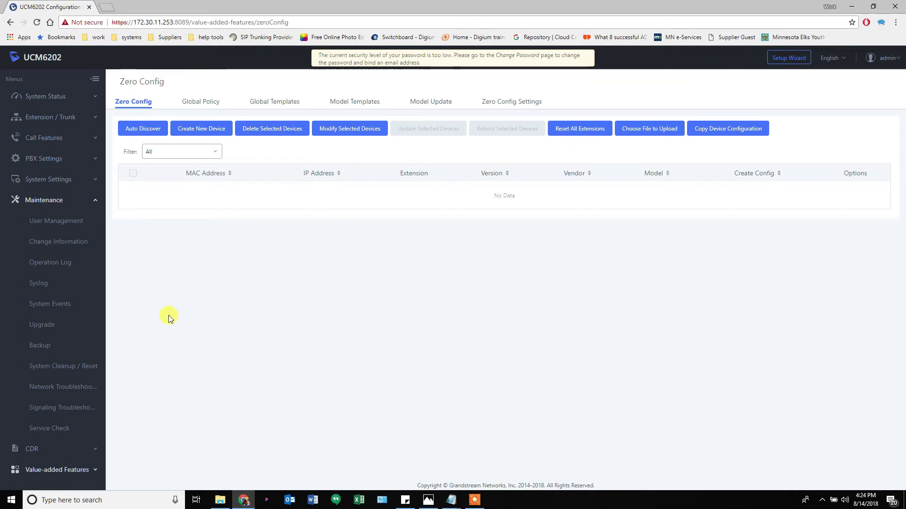
pyautogui.click(41, 346)
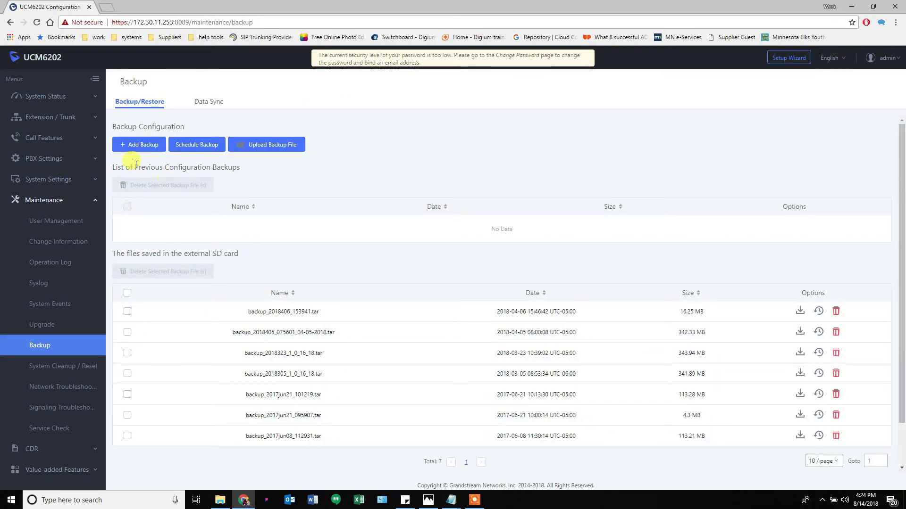
# Check and cancel Schedule Backup, then start a new Config File backup to Local
pyautogui.click(197, 146)
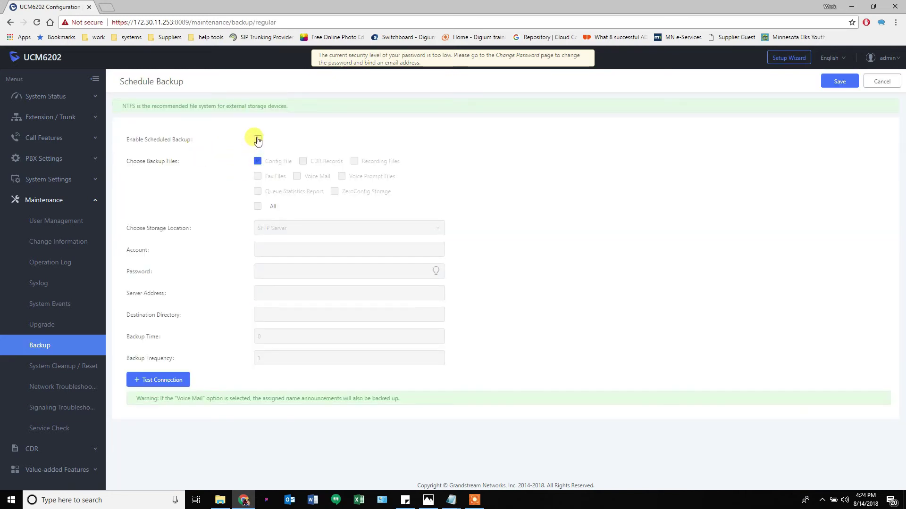
pyautogui.click(882, 81)
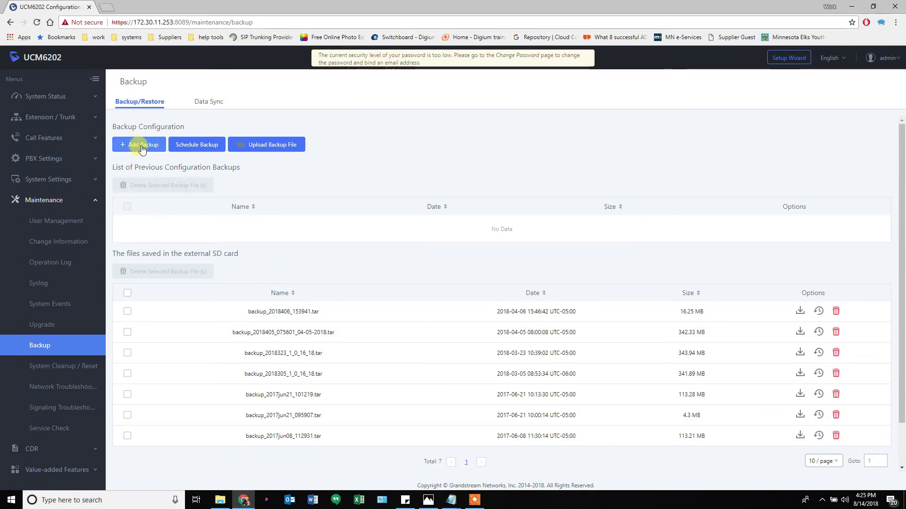
pyautogui.click(137, 145)
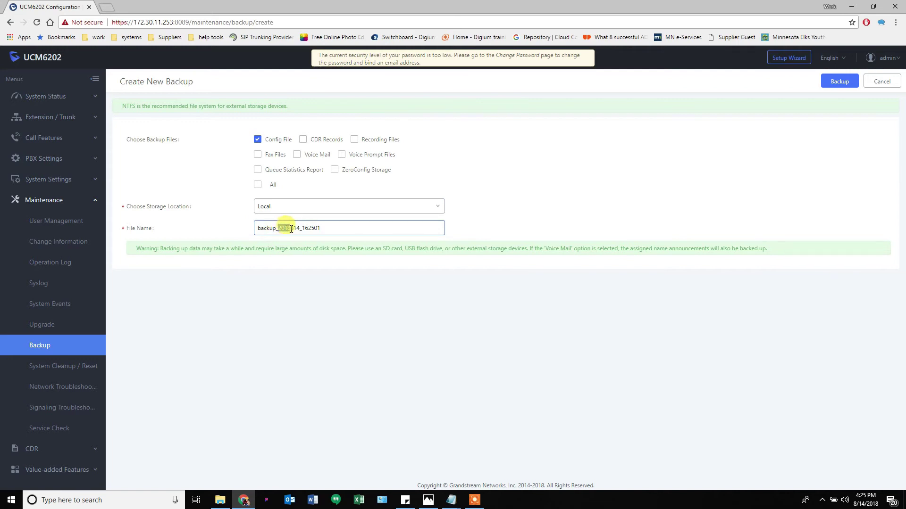
pyautogui.moveTo(291, 230); pyautogui.dragTo(292, 229)
pyautogui.doubleClick(292, 228)
pyautogui.click(296, 229)
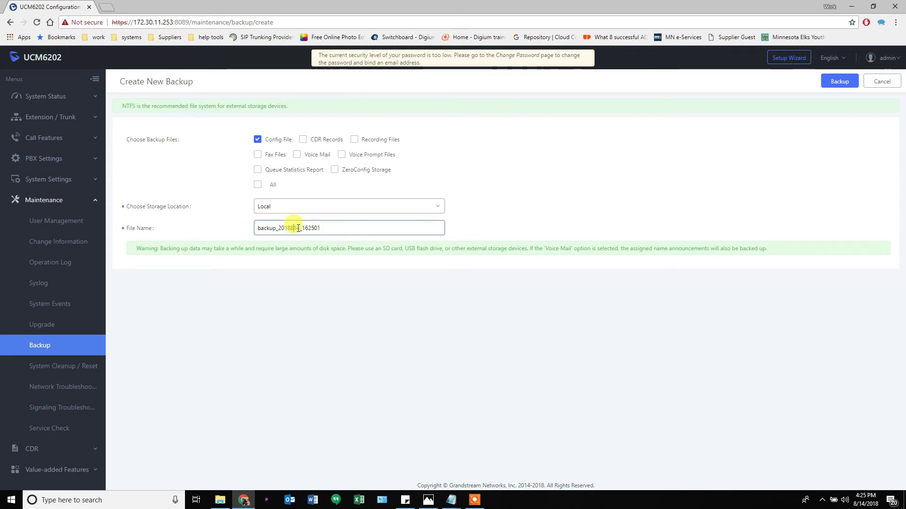
# Rename the backup file to backup_2018814_1-0-18-9 and create the local backup
pyautogui.moveTo(297, 229); pyautogui.dragTo(300, 229)
pyautogui.hotkey('shift', 'End')
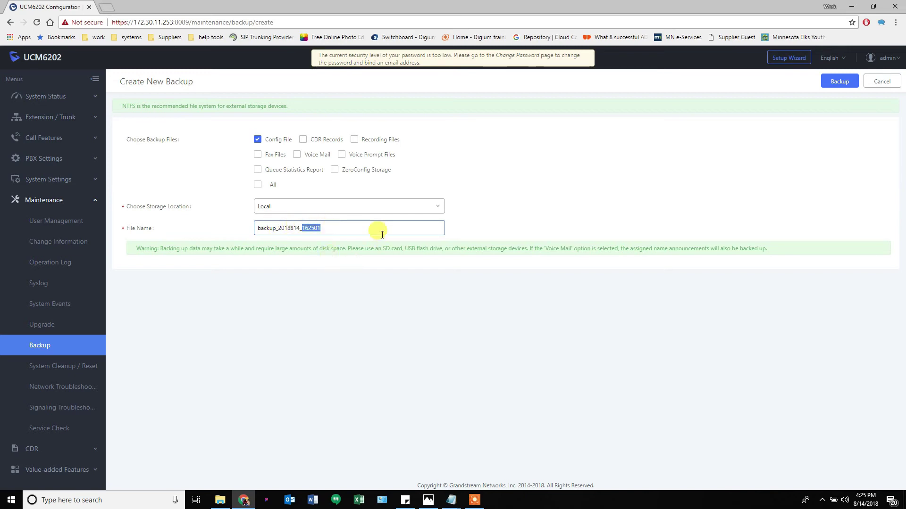
pyautogui.write('1.0')
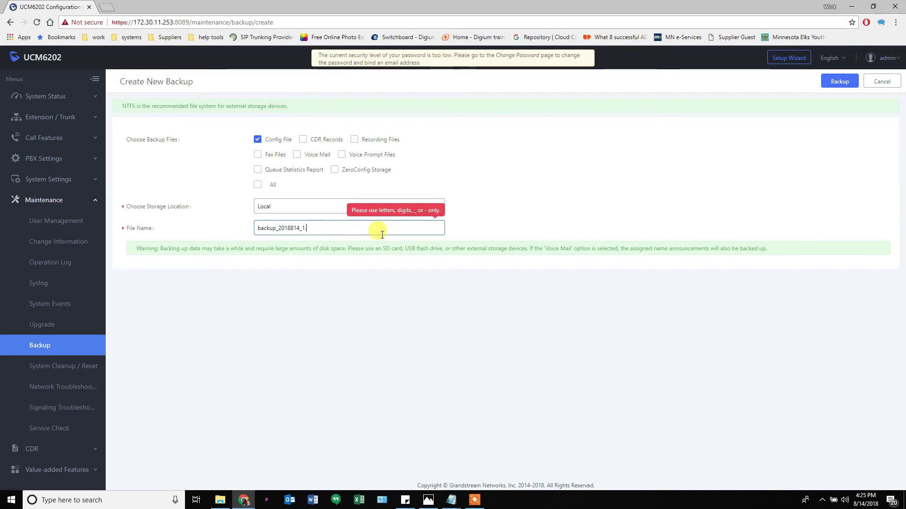
pyautogui.press('BackSpace')
pyautogui.press('BackSpace')
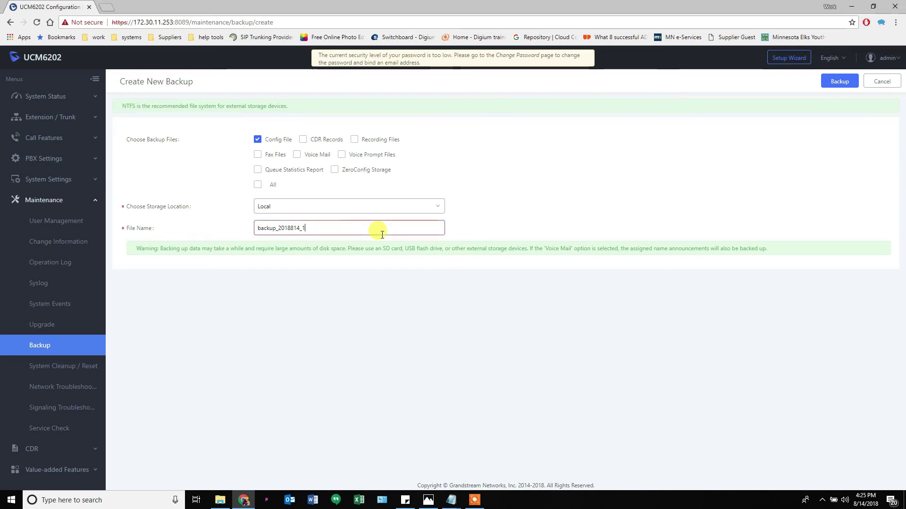
pyautogui.write('-0-18-9')
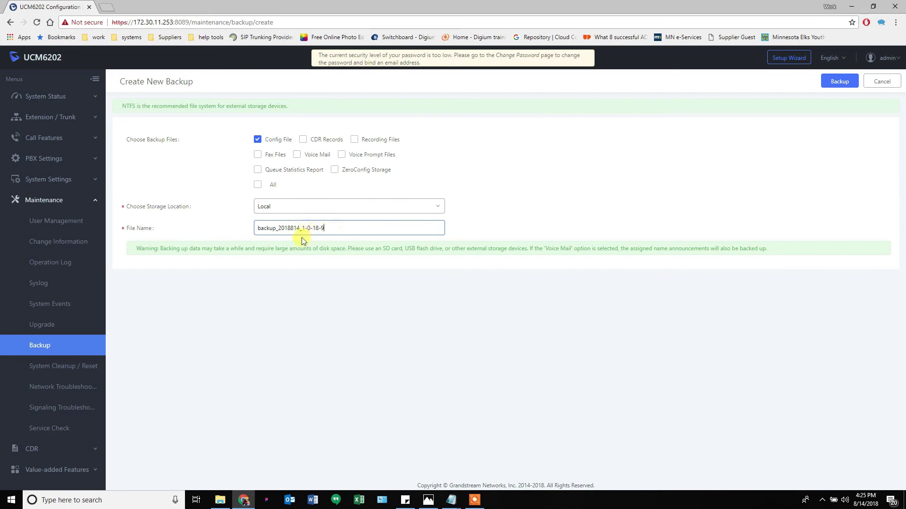
pyautogui.click(840, 81)
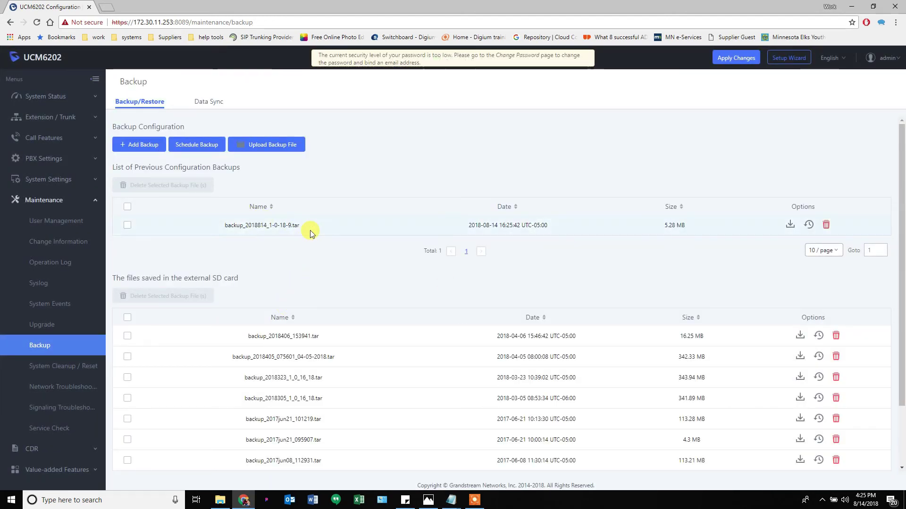
# Review the Active Calls page and the Dashboard's PBX Status, including extension capacity and conference rooms
pyautogui.click(46, 97)
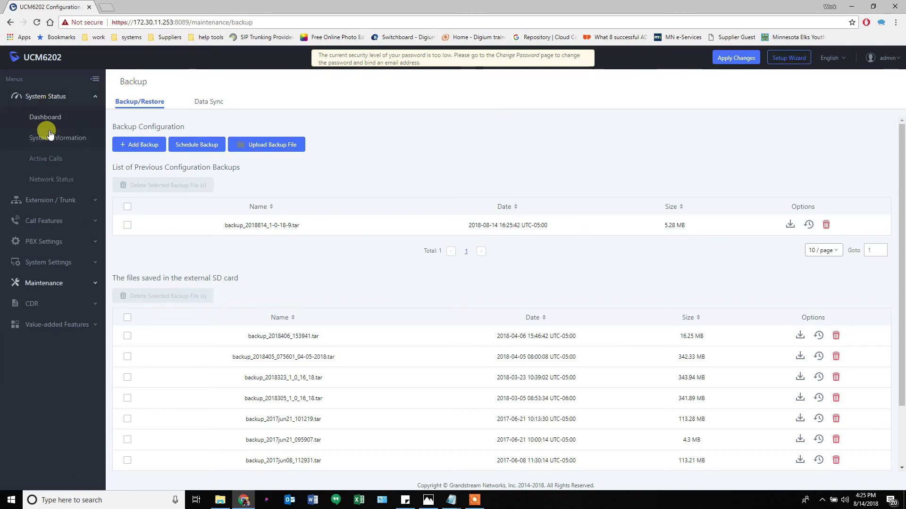
pyautogui.click(52, 158)
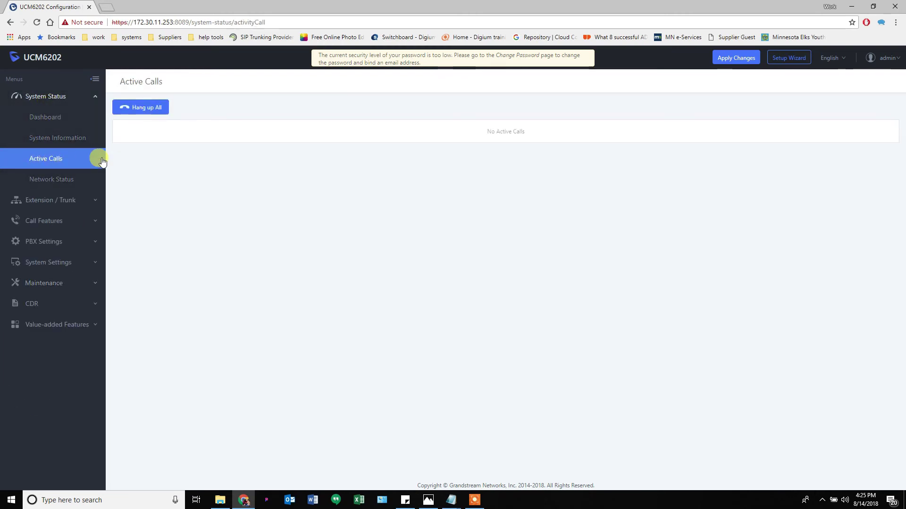
pyautogui.click(47, 117)
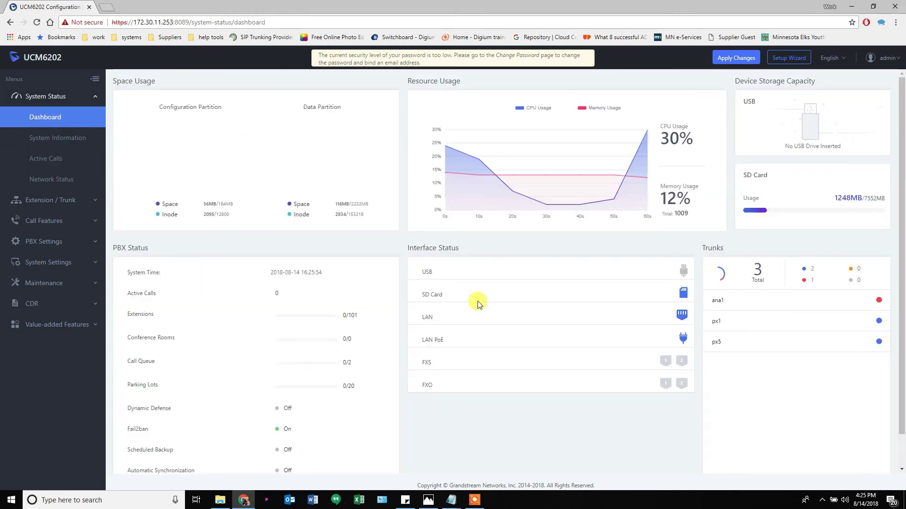
pyautogui.scroll(-1, 405, 368)
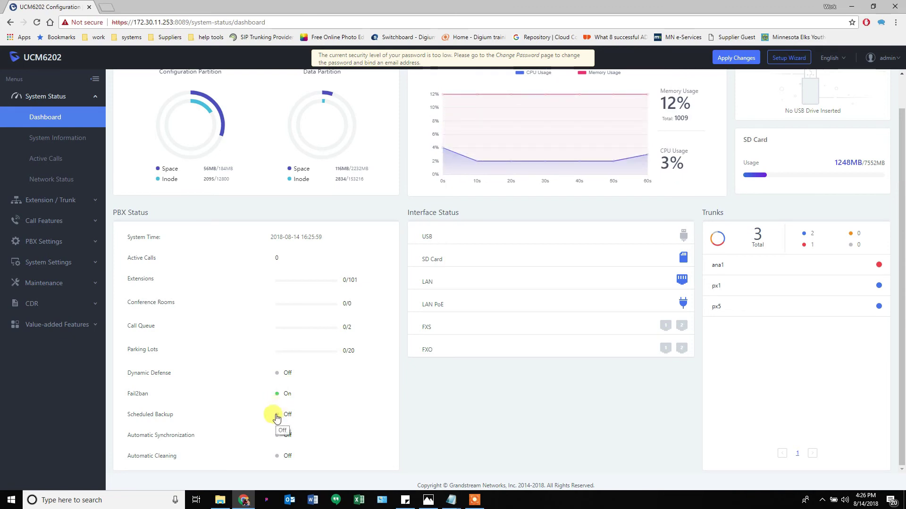
pyautogui.doubleClick(351, 280)
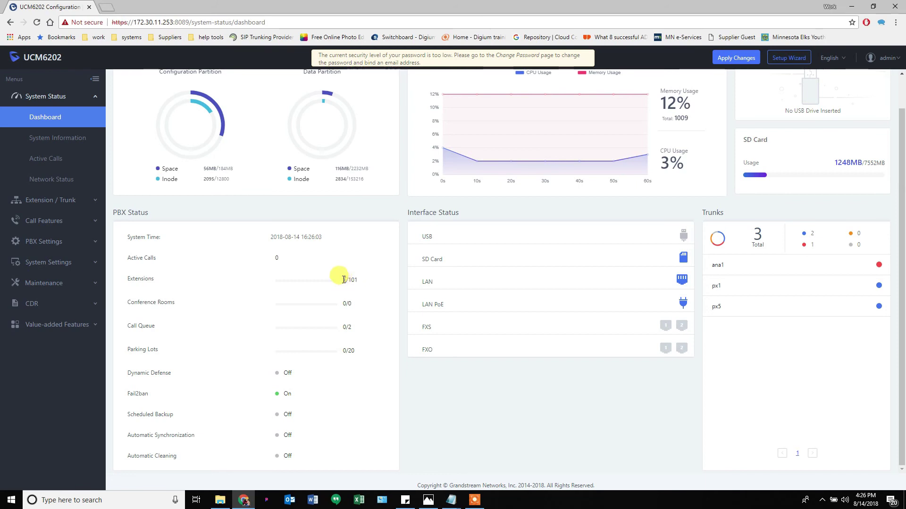
pyautogui.moveTo(345, 304); pyautogui.dragTo(351, 303)
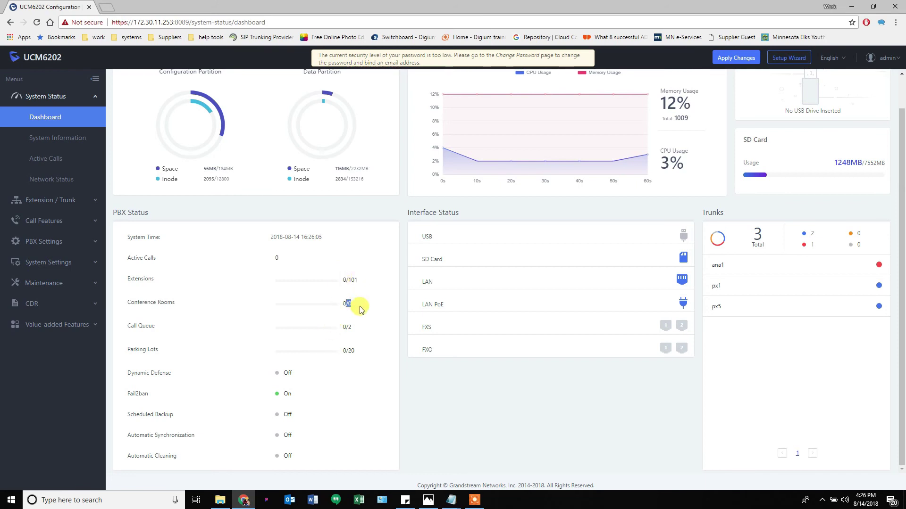
pyautogui.click(349, 335)
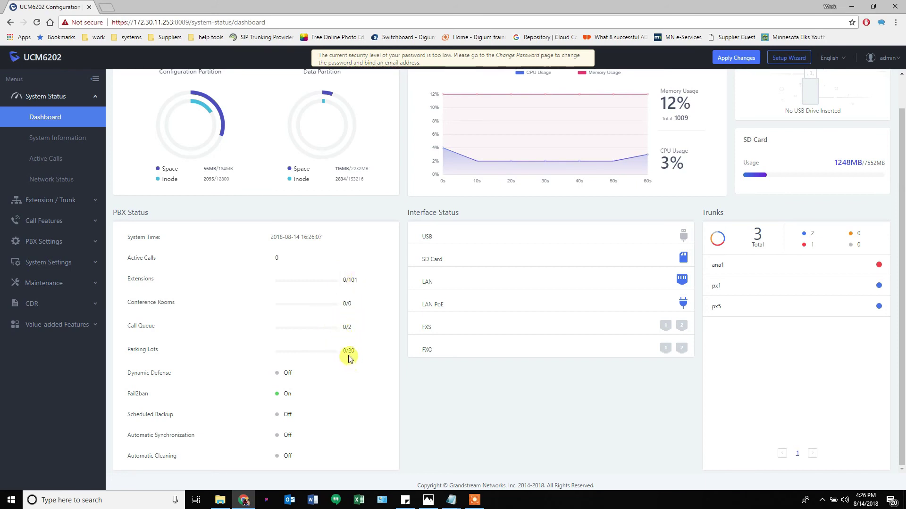
pyautogui.scroll(1, 598, 376)
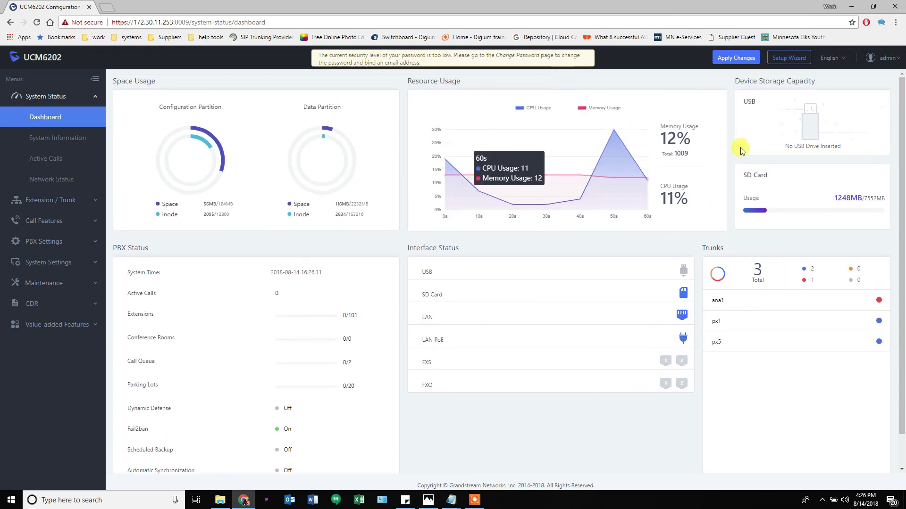
# Apply the pending configuration changes so the UCM reloads its configuration
pyautogui.click(735, 57)
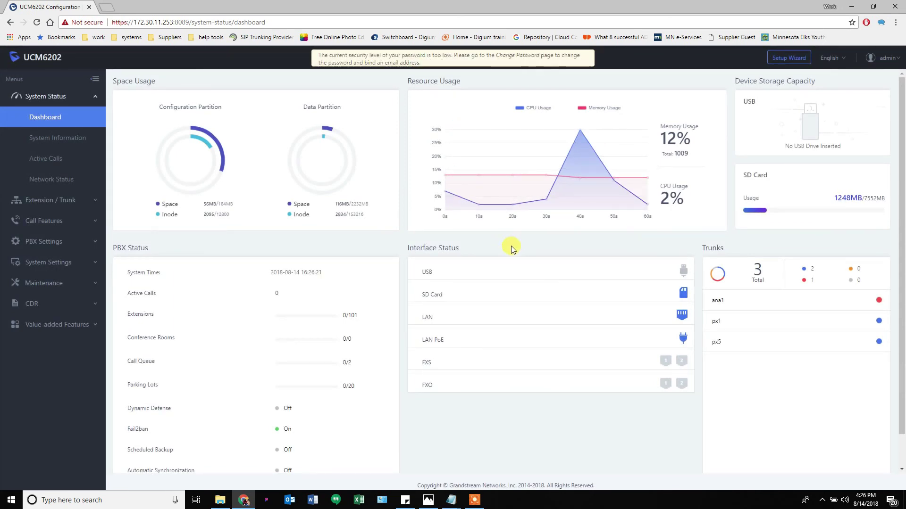
pyautogui.click(474, 500)
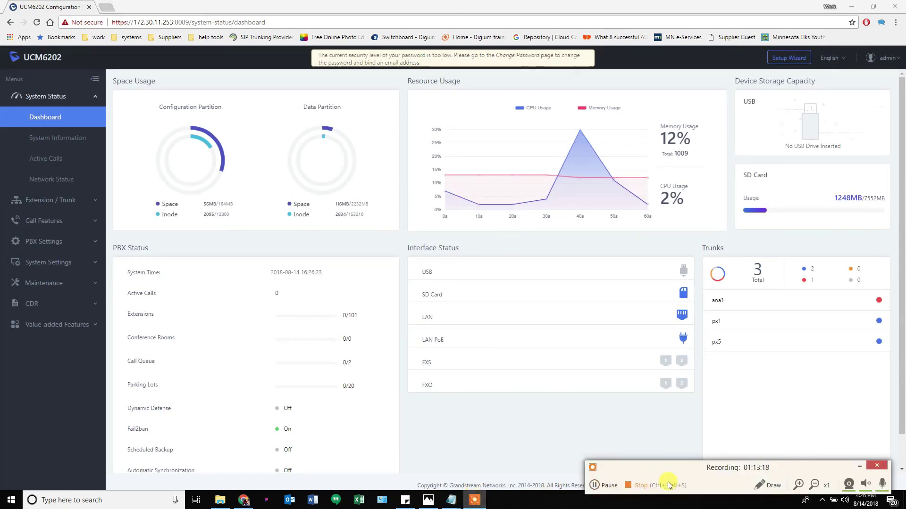
pyautogui.click(848, 484)
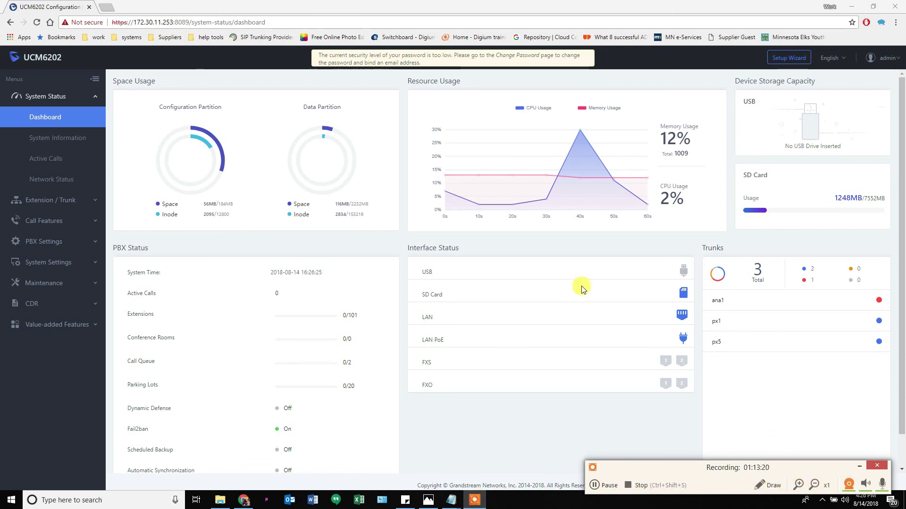